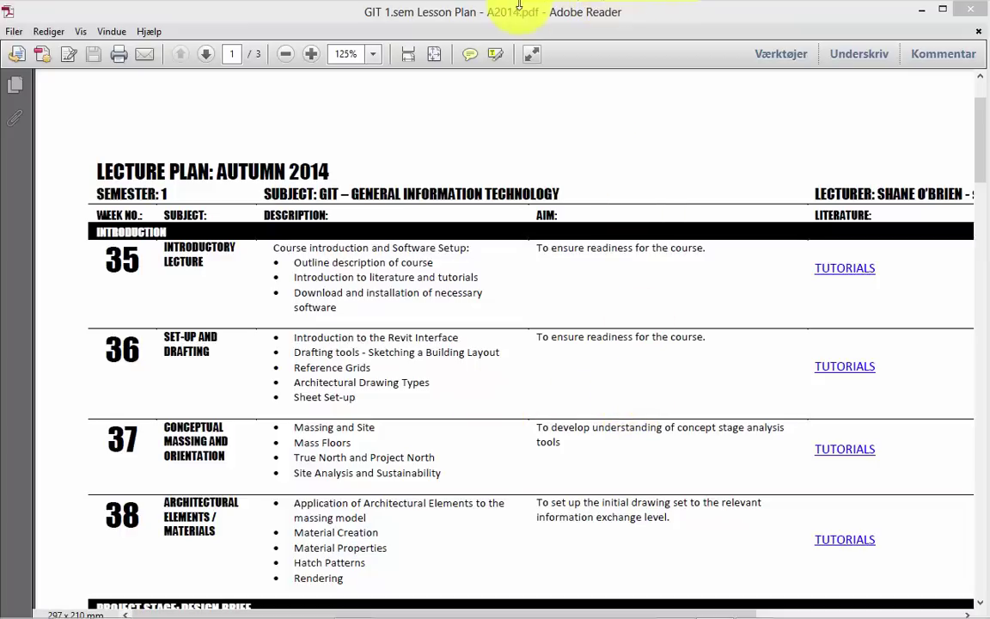
Switch to Revit from the taskbar to show its Recent Files start screen
mouse_move(308, 614)
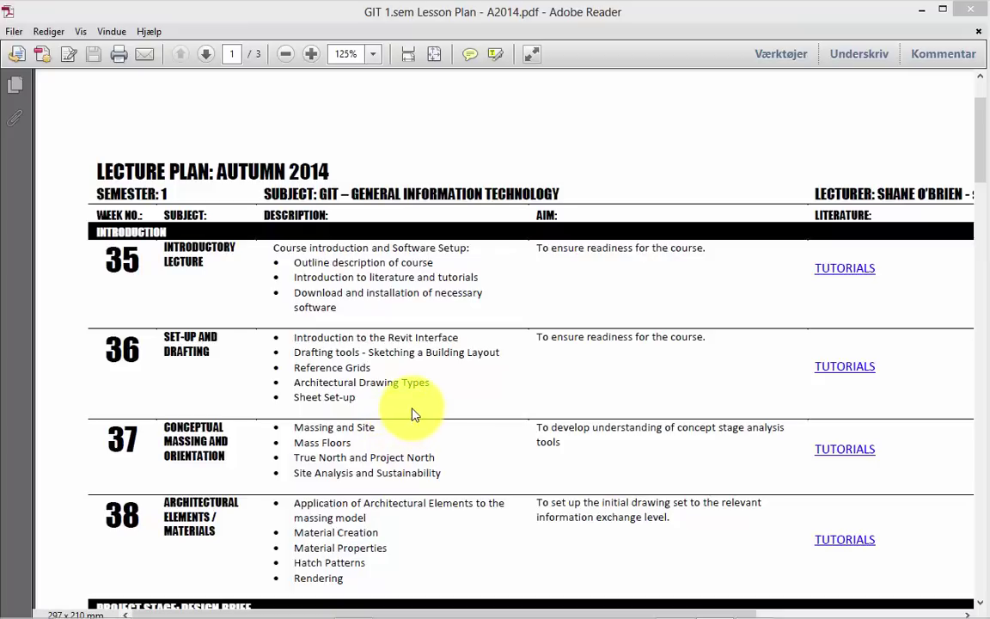
mouse_move(196, 612)
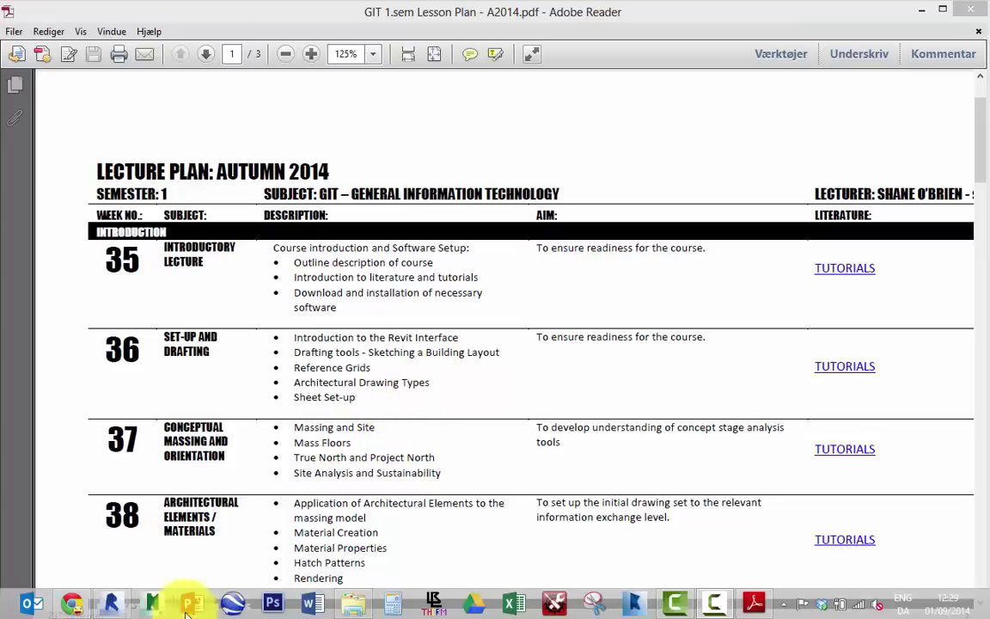
click(113, 603)
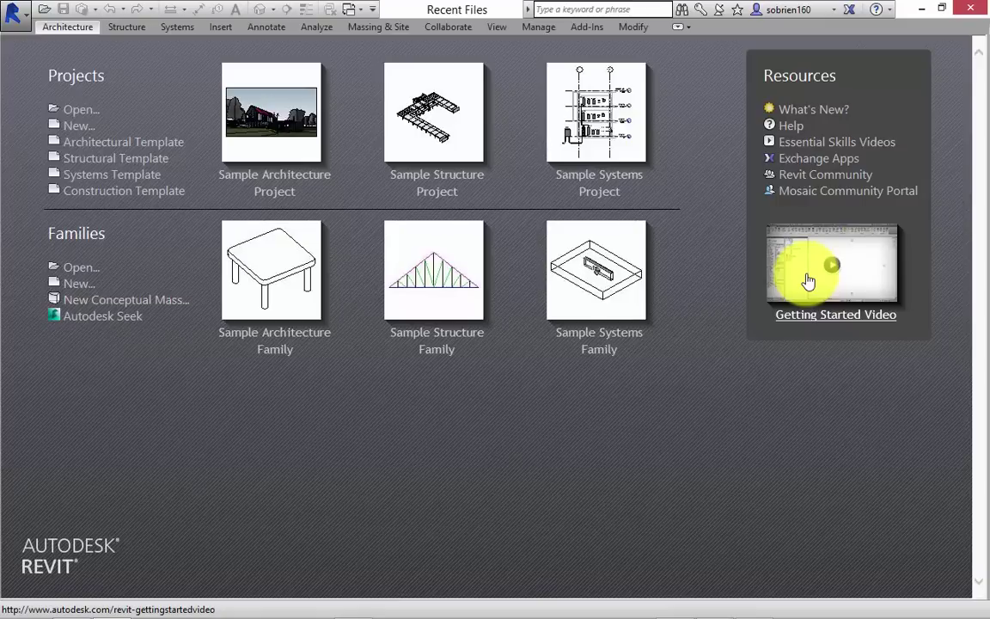
Bring Chrome forward and open the Fronter site in a new tab
mouse_move(230, 608)
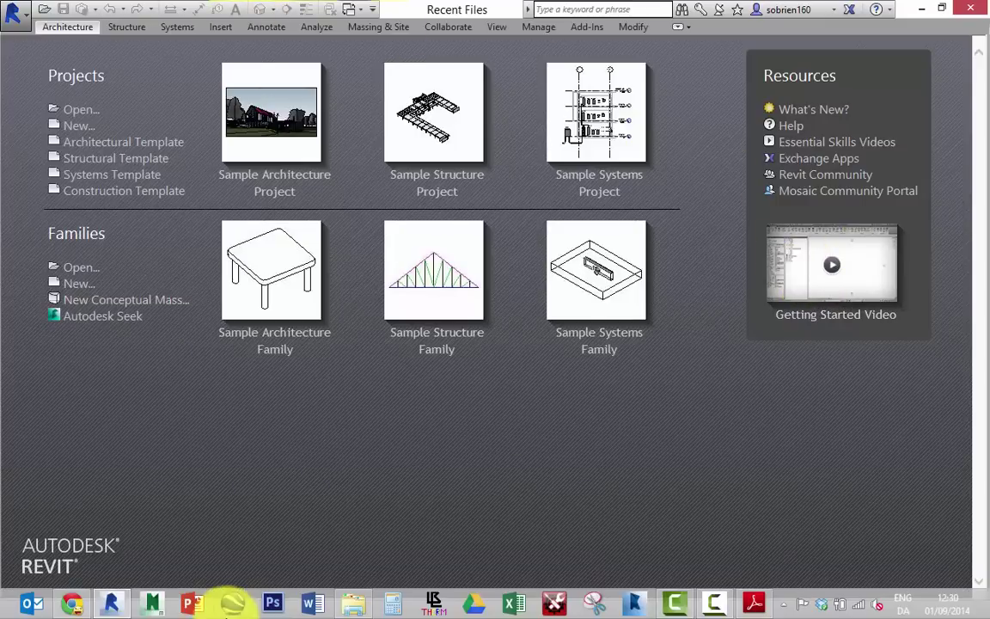
click(73, 604)
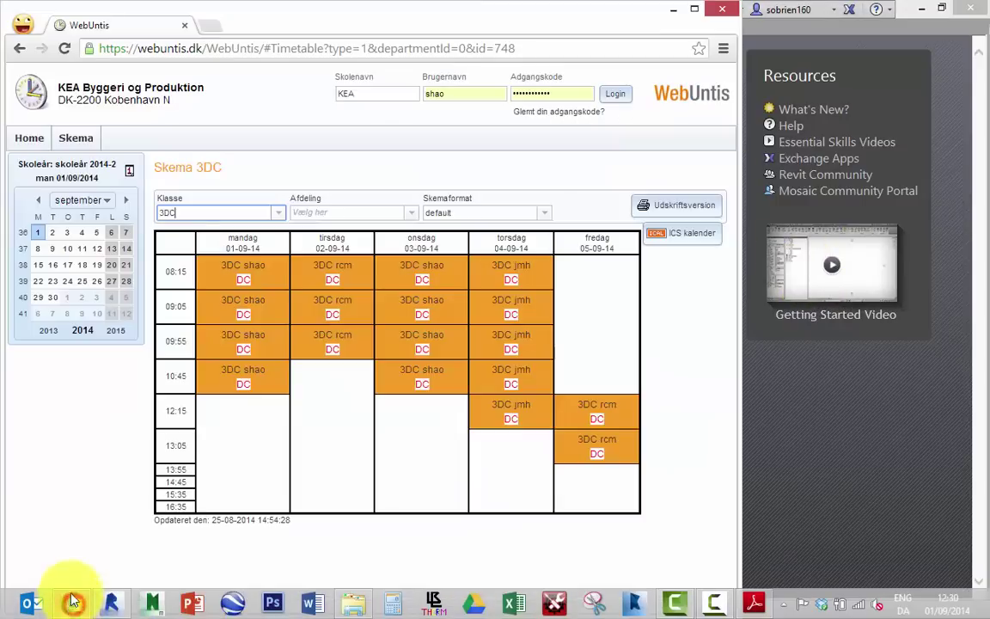
click(211, 25)
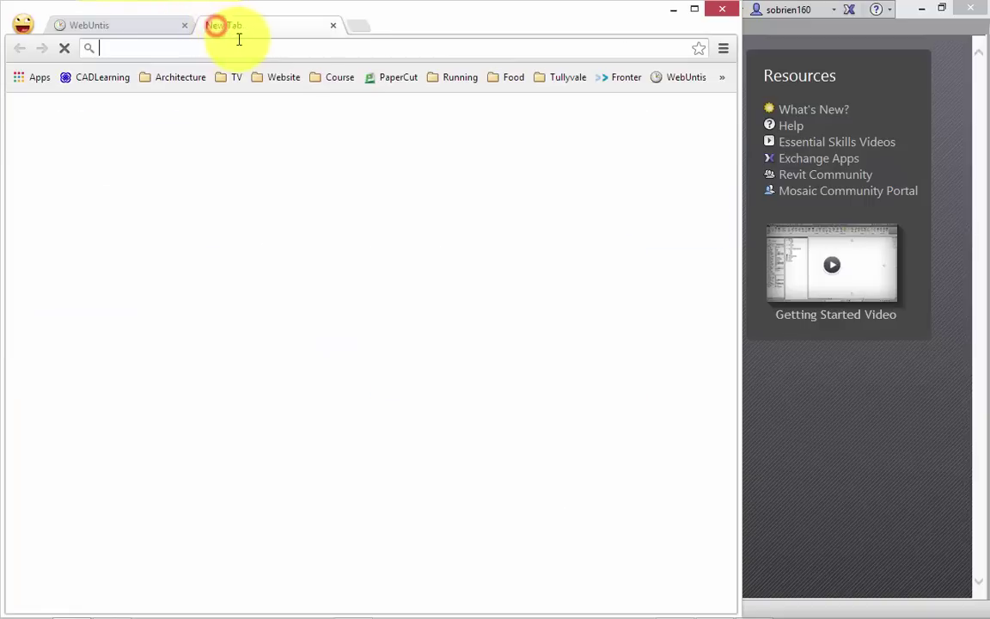
click(434, 413)
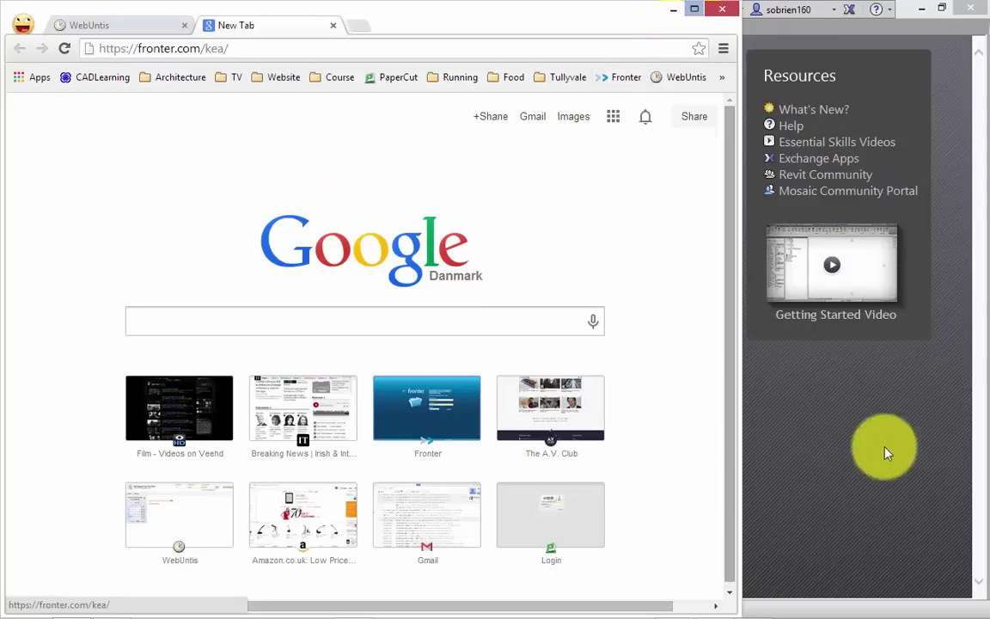
Maximize the browser window and retry loading fronter.com/kea
mouse_move(853, 605)
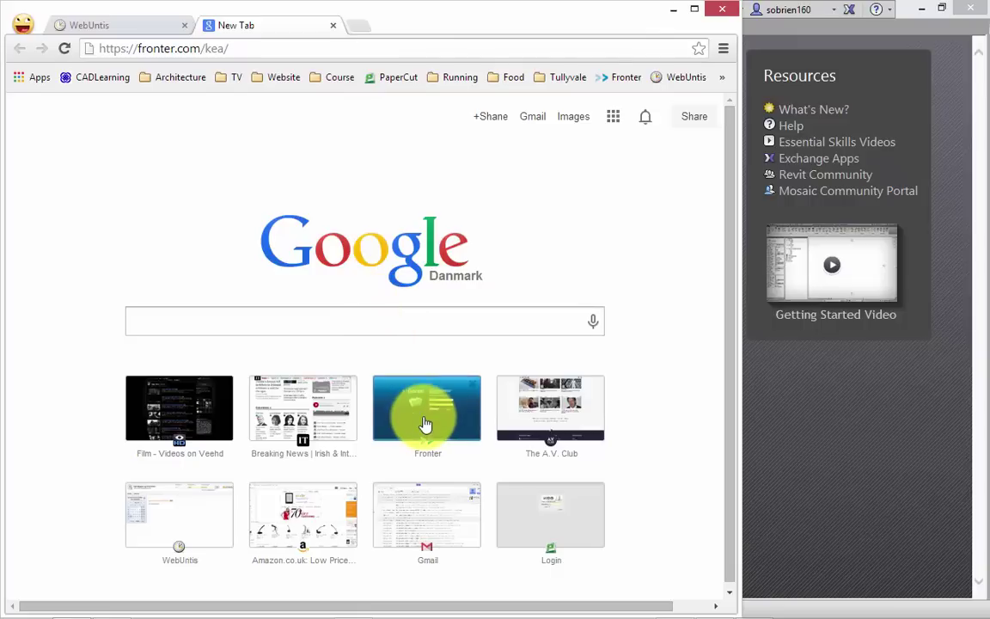
click(695, 9)
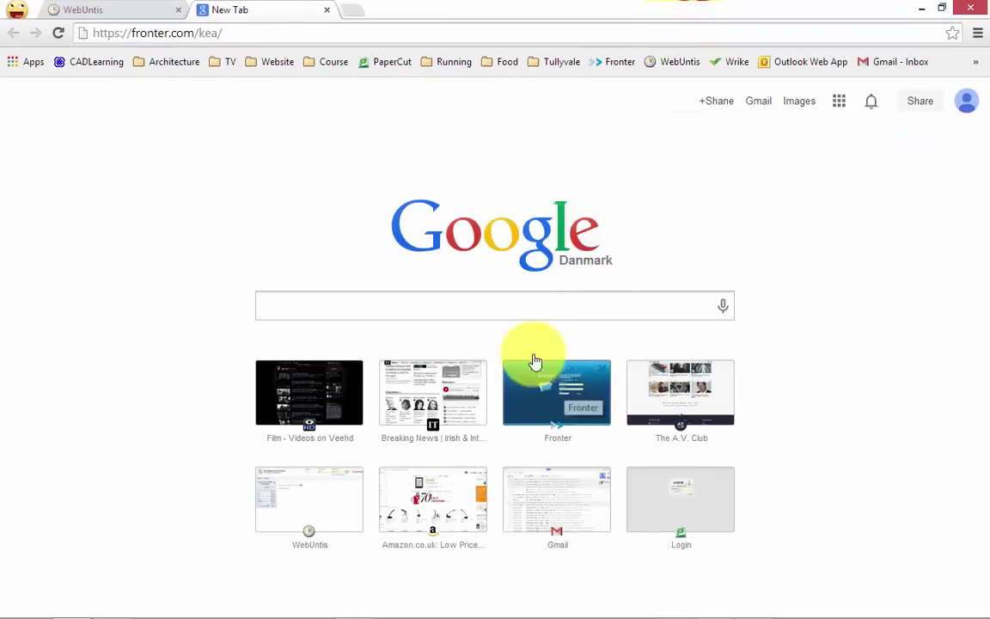
click(344, 28)
click(344, 29)
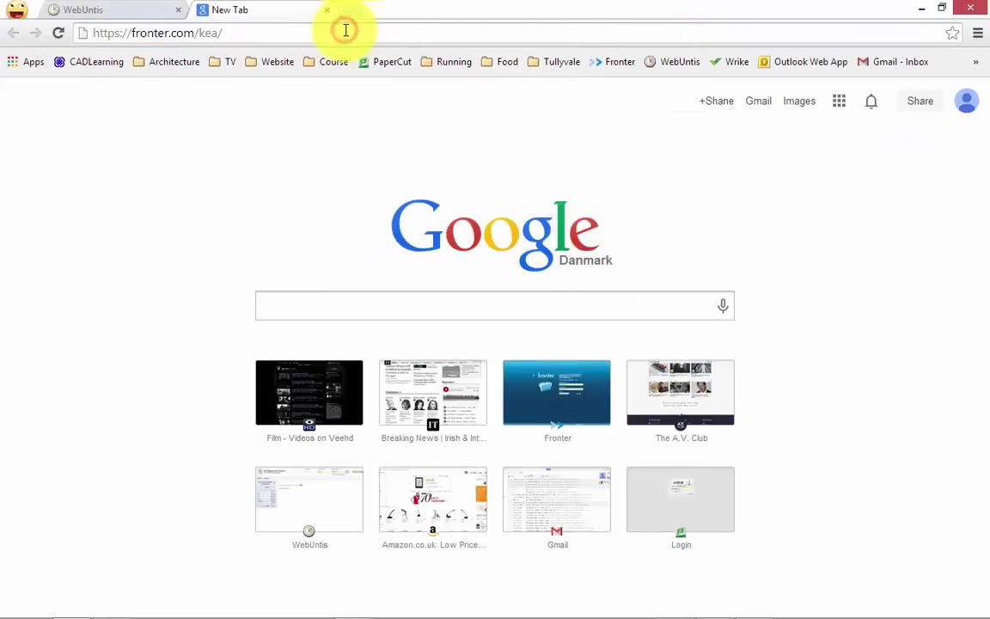
key(Return)
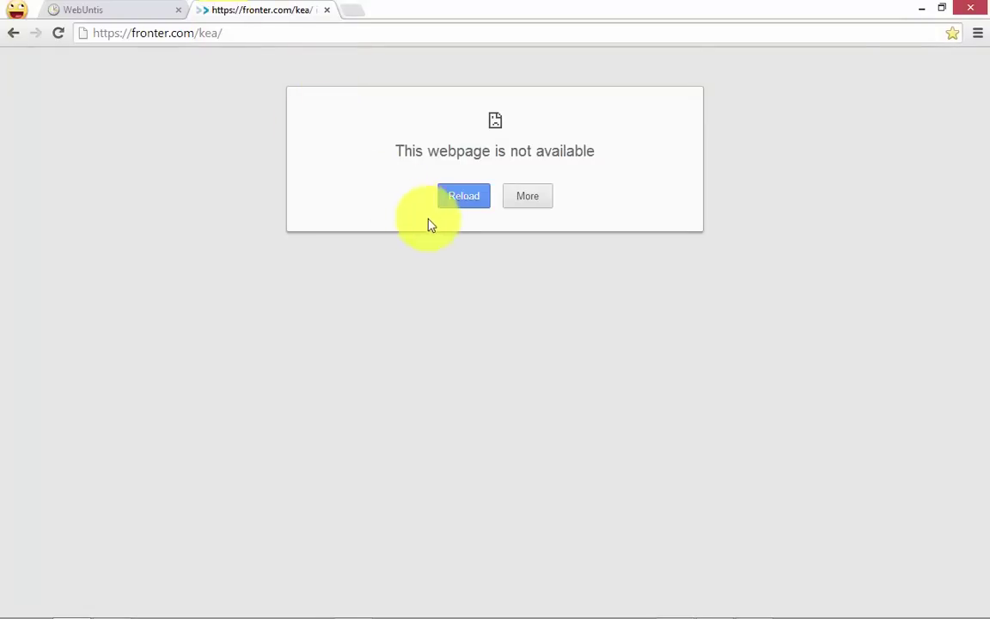
click(450, 196)
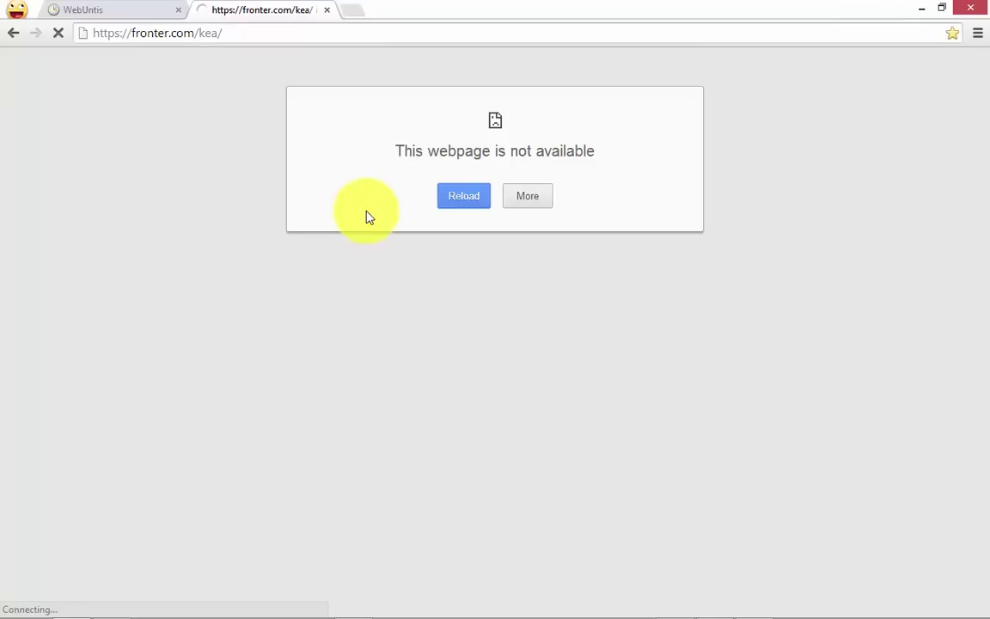
Connect to the KEA-PUBLIC Wi-Fi network from the system tray
mouse_move(802, 612)
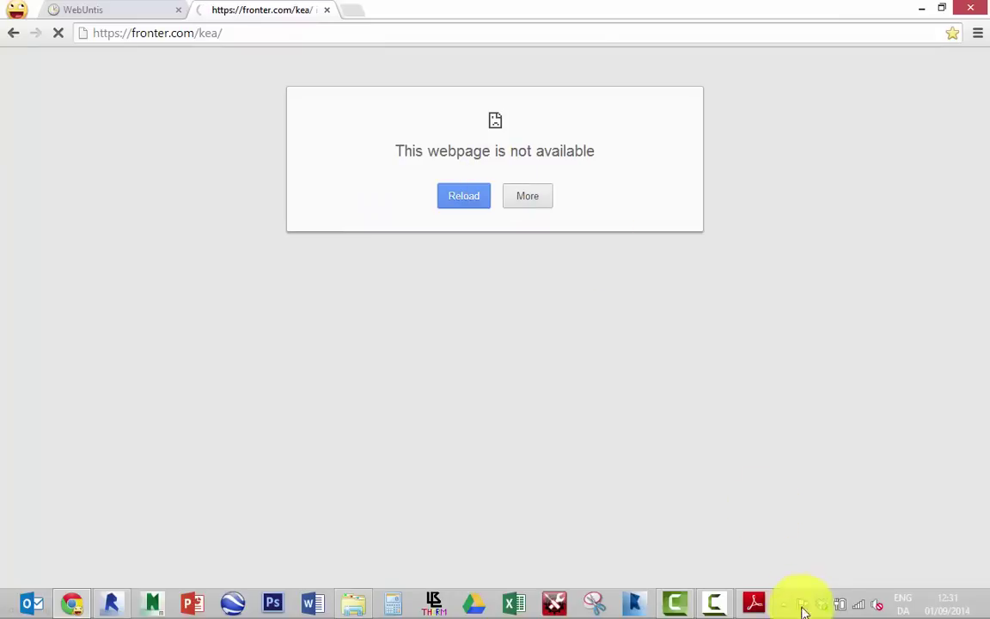
click(858, 604)
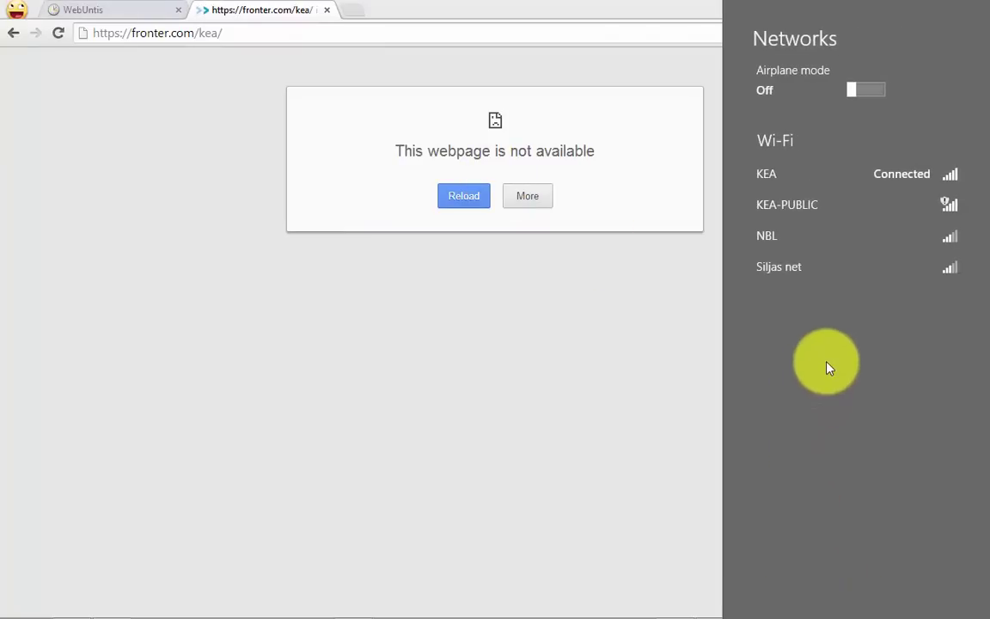
click(820, 203)
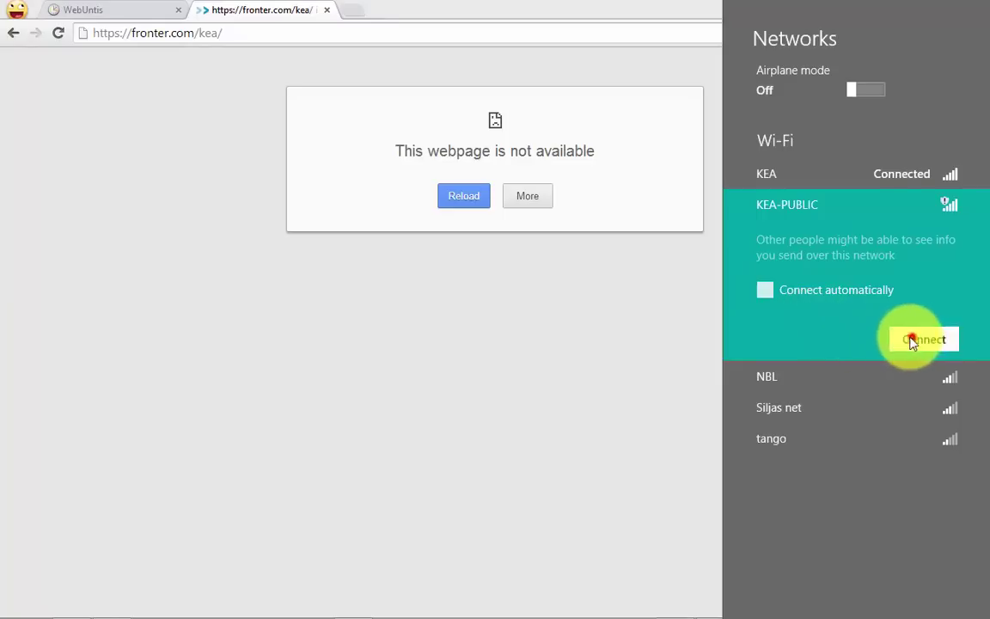
click(910, 337)
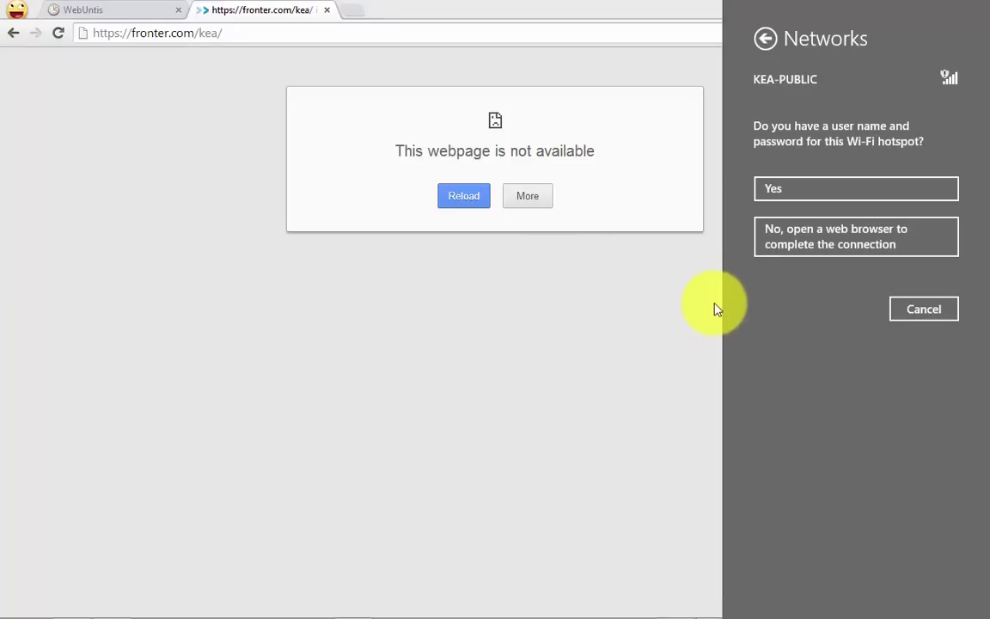
Accept the KEA-PUBLIC hotspot terms in the browser and continue
click(814, 235)
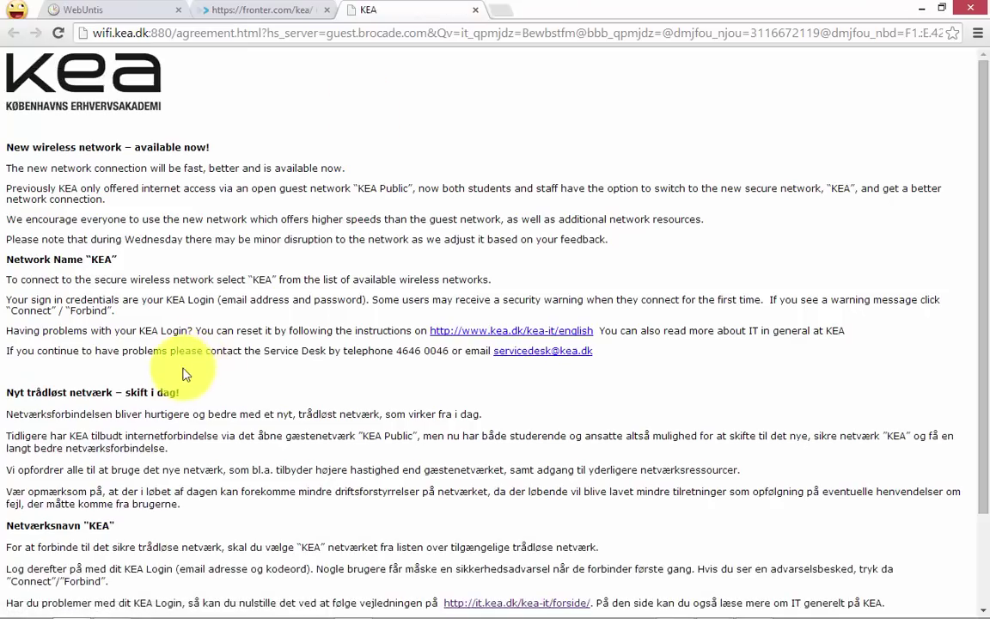
scroll(181, 368, down, 2)
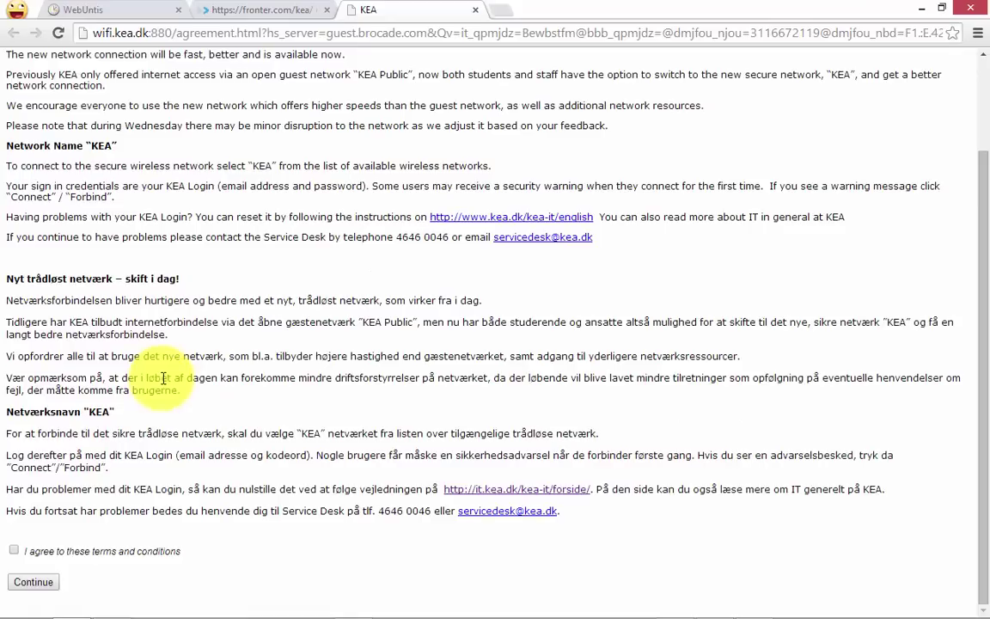
click(13, 551)
click(32, 582)
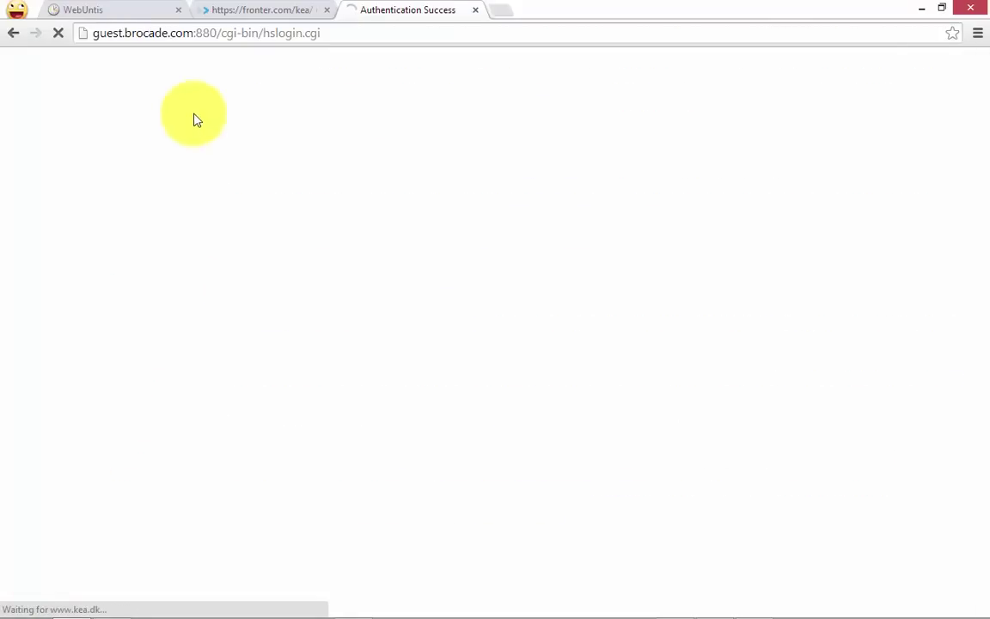
Log in to Fronter and follow A2014_1sem > 1st semester > GIT > 01 Lecture Plan and Videos to the lectures link
click(268, 14)
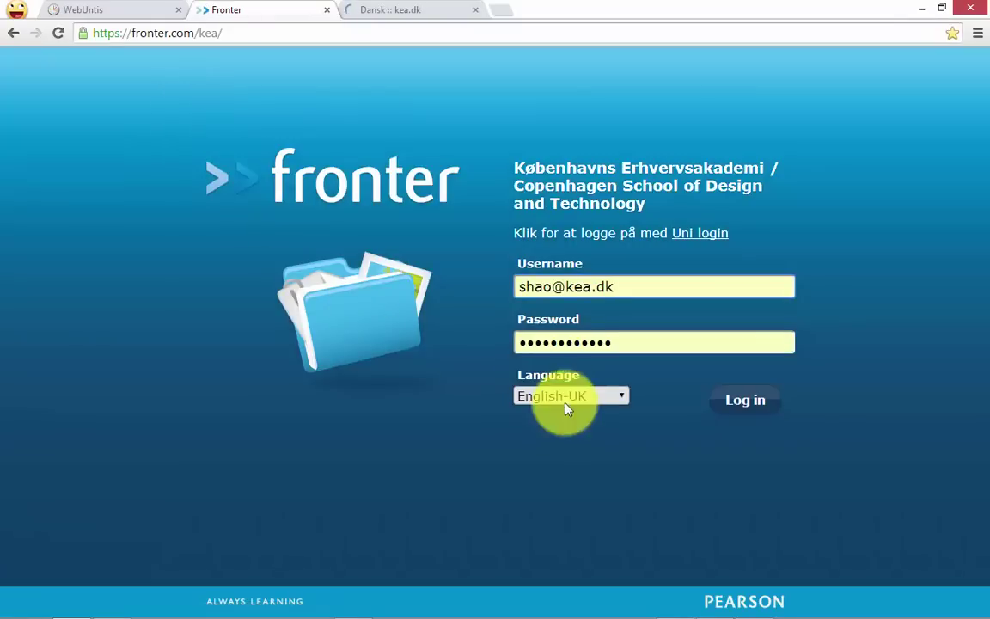
click(736, 404)
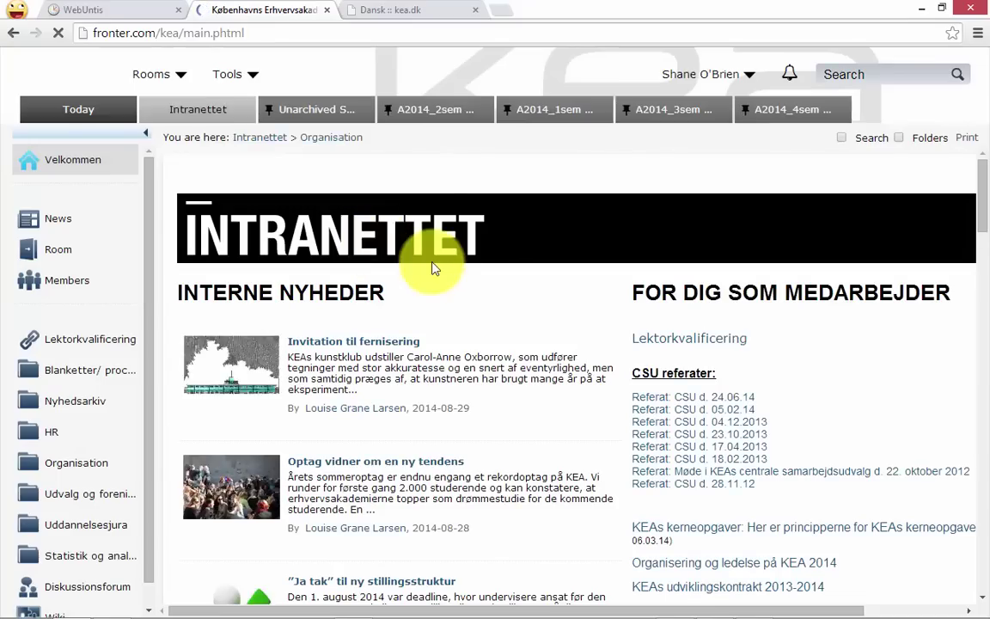
click(552, 107)
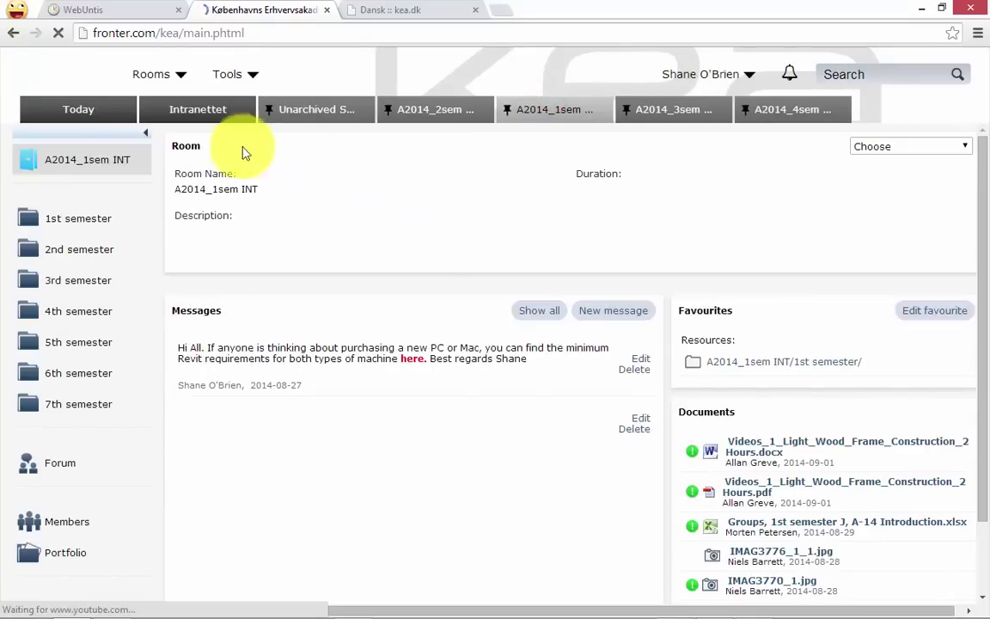
click(68, 217)
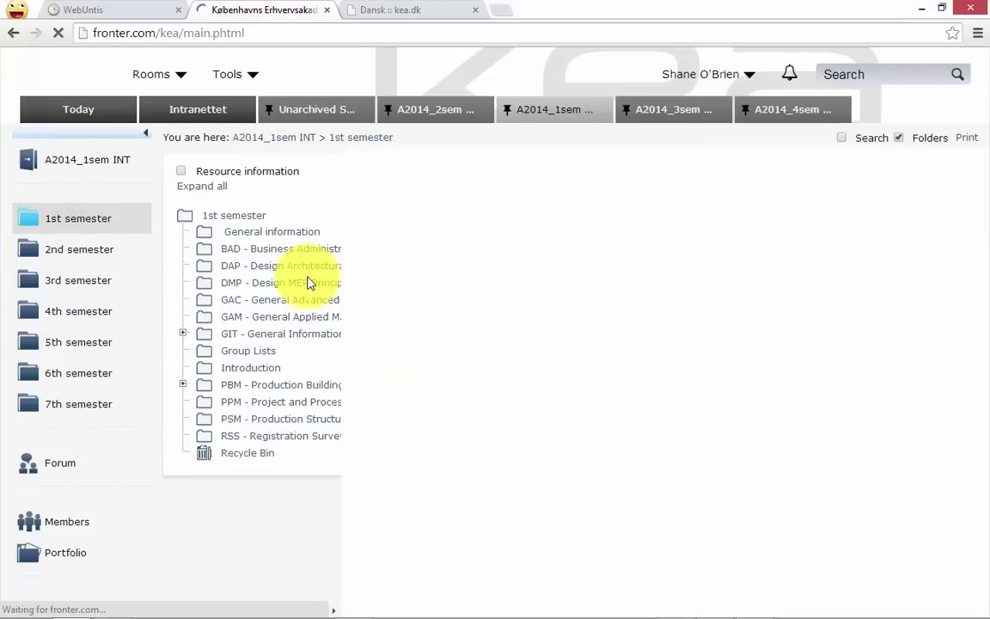
click(277, 334)
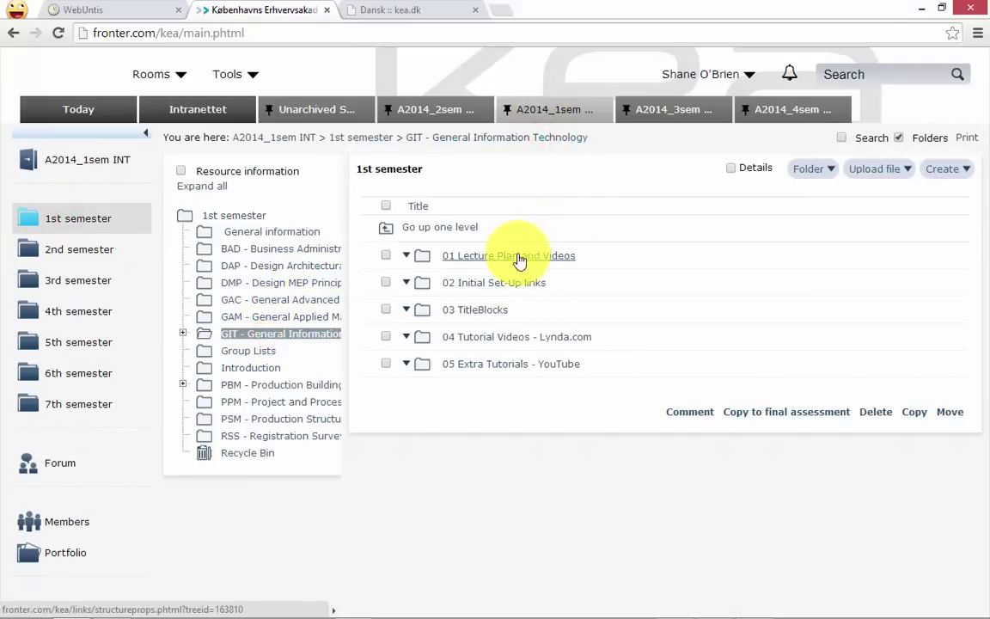
click(514, 257)
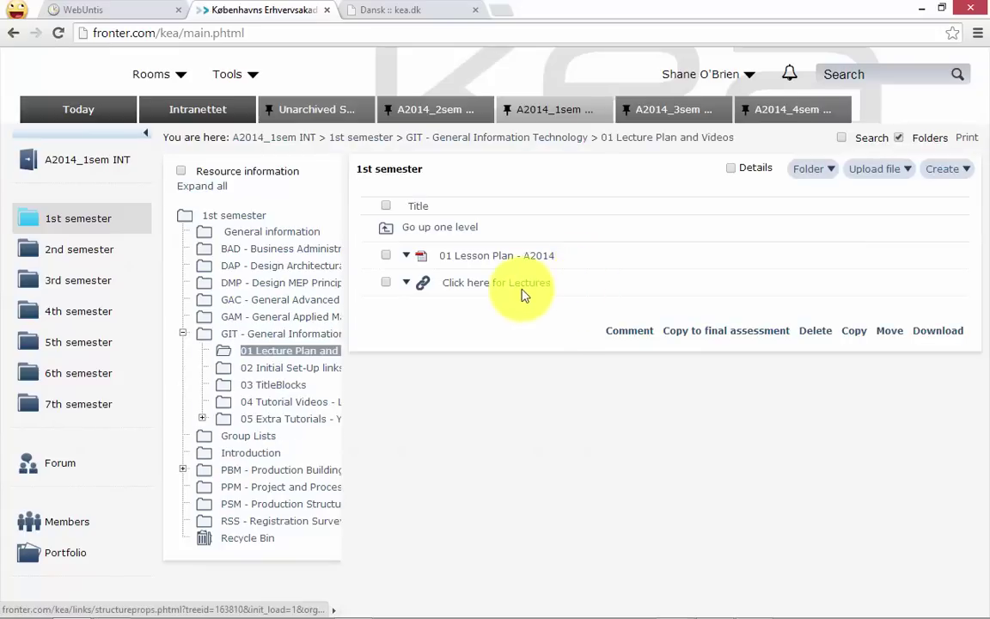
click(515, 284)
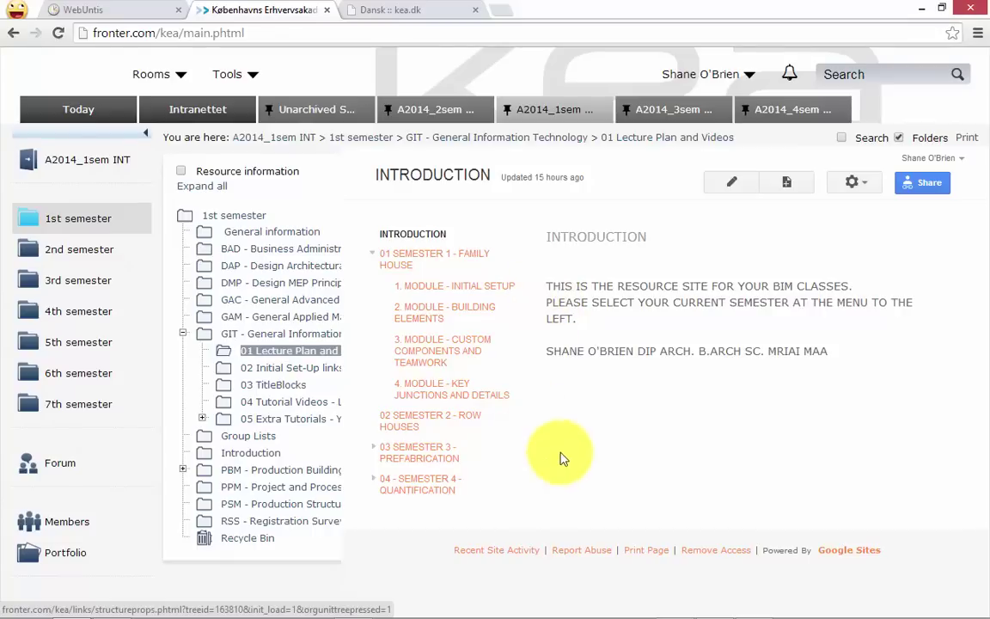
Browse the 03 Semester 3 - Prefabrication pages, 1. Layout and 2. Manufacturing
click(401, 453)
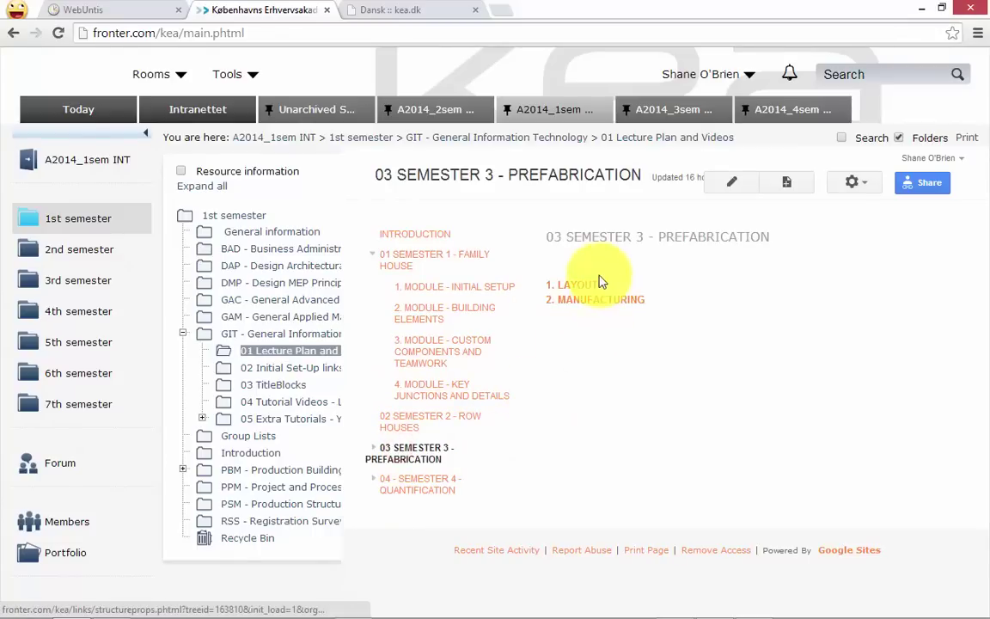
click(593, 284)
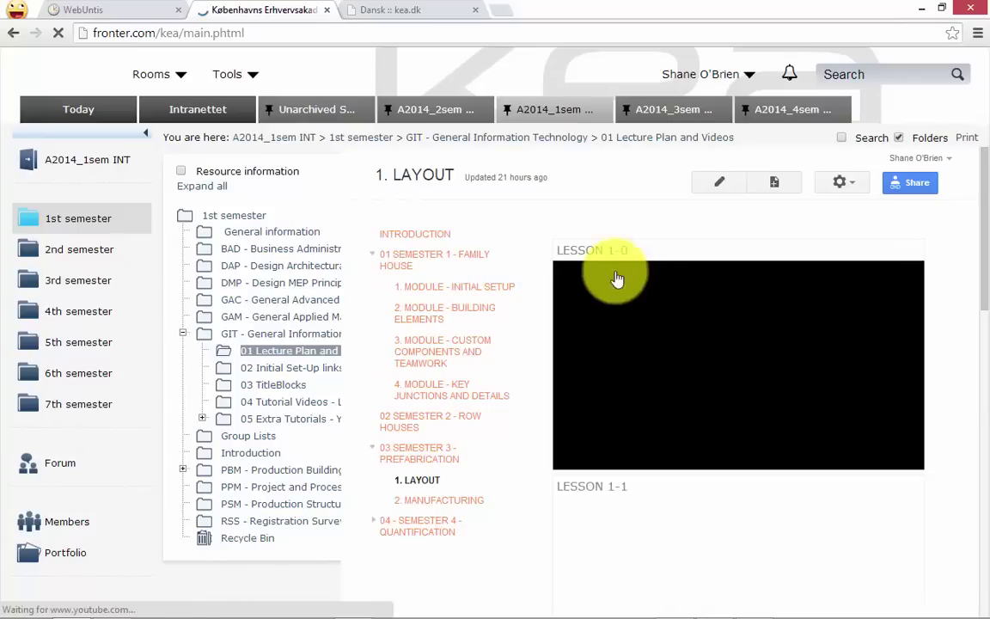
scroll(640, 378, down, 10)
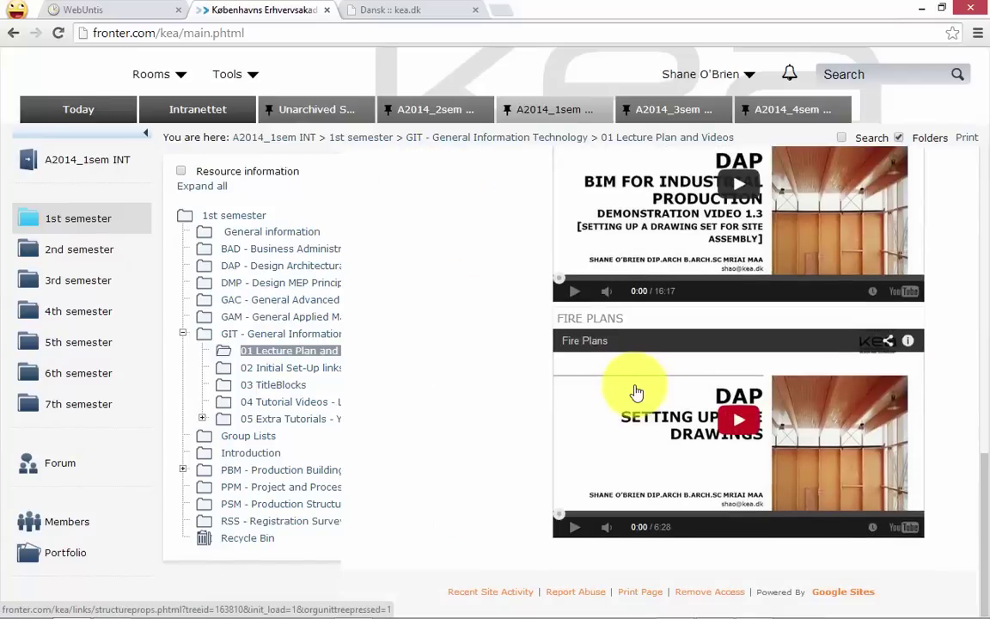
scroll(641, 393, up, 10)
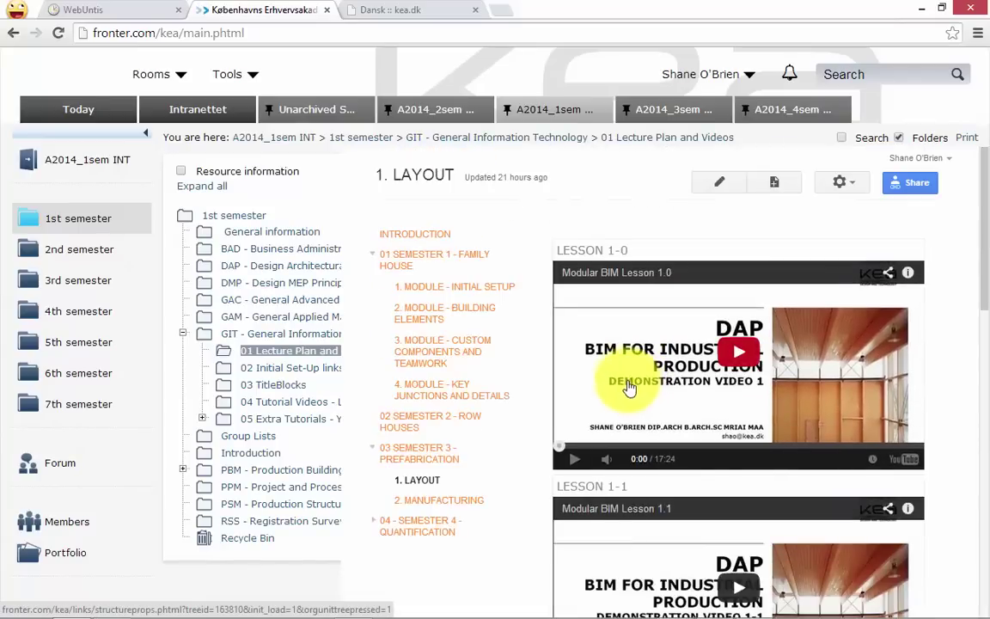
click(439, 499)
scroll(601, 409, down, 8)
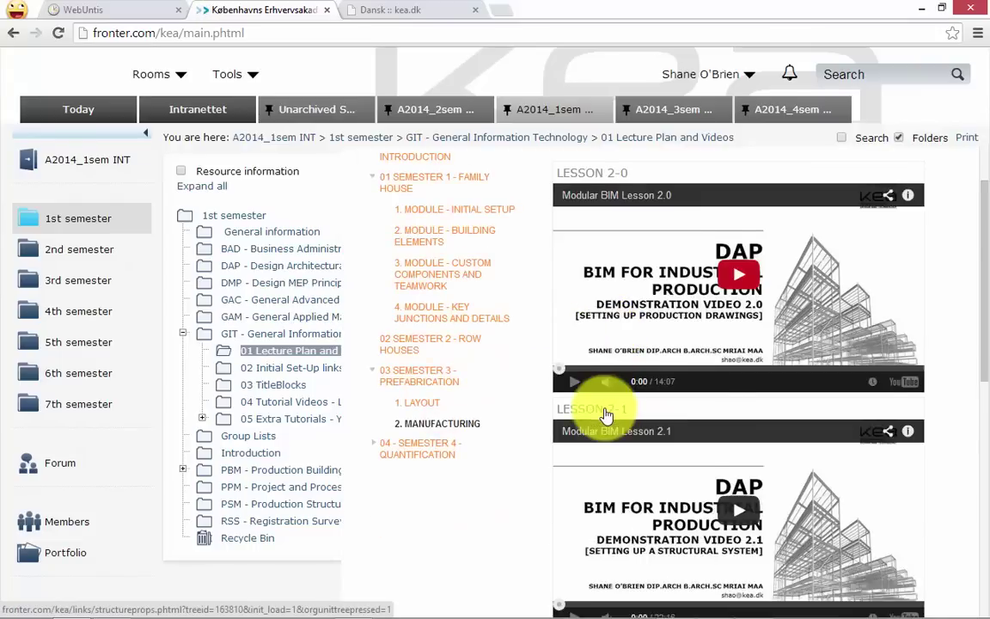
scroll(602, 411, up, 10)
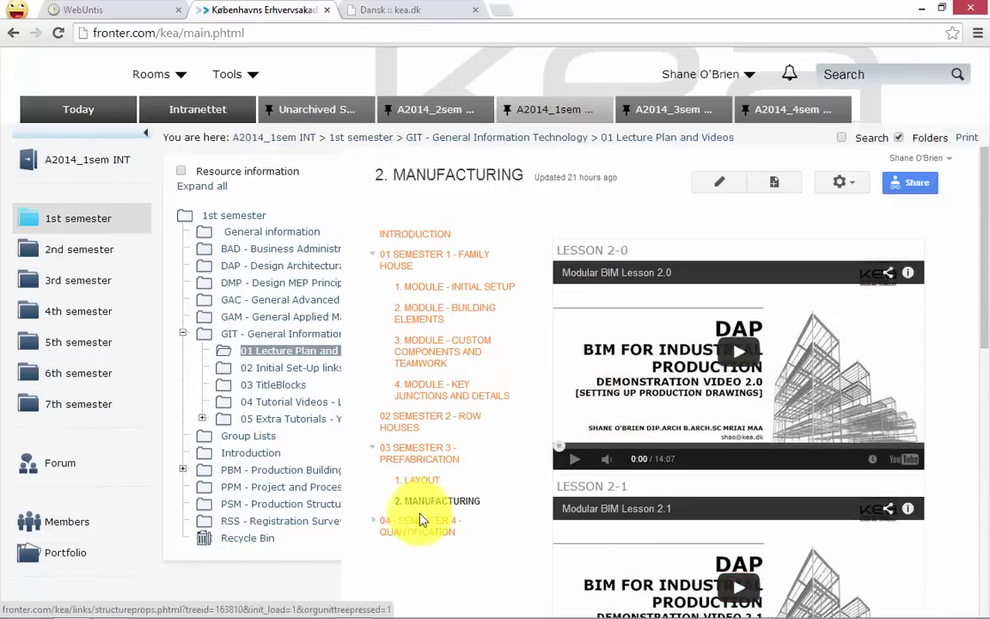
Open 04 - Semester 4 - Quantification's 1. Module - Initial Setup, then close the Dansk and WebUntis tabs
click(418, 521)
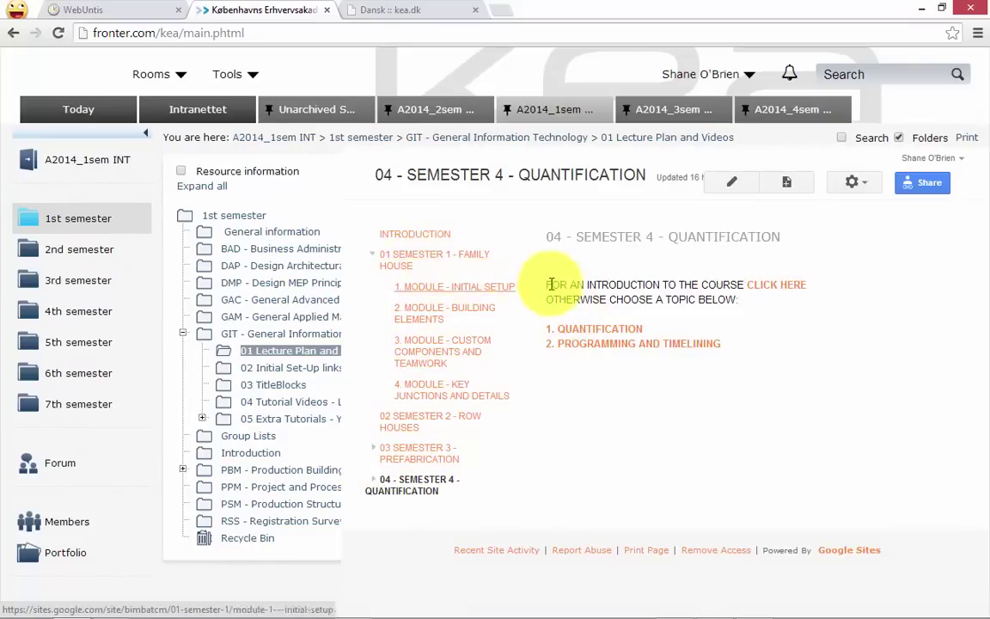
click(430, 289)
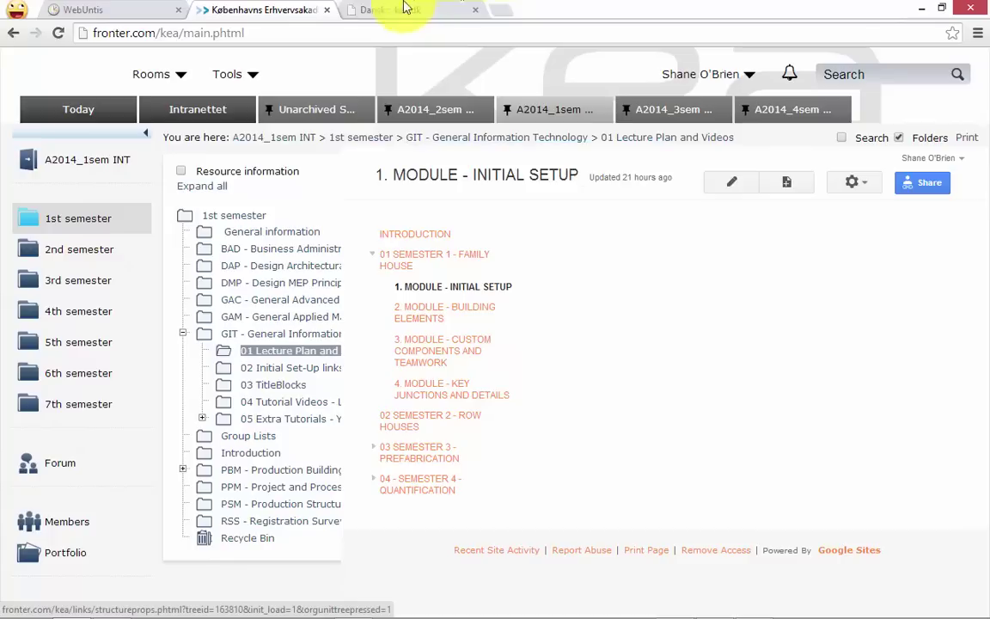
click(475, 9)
click(175, 10)
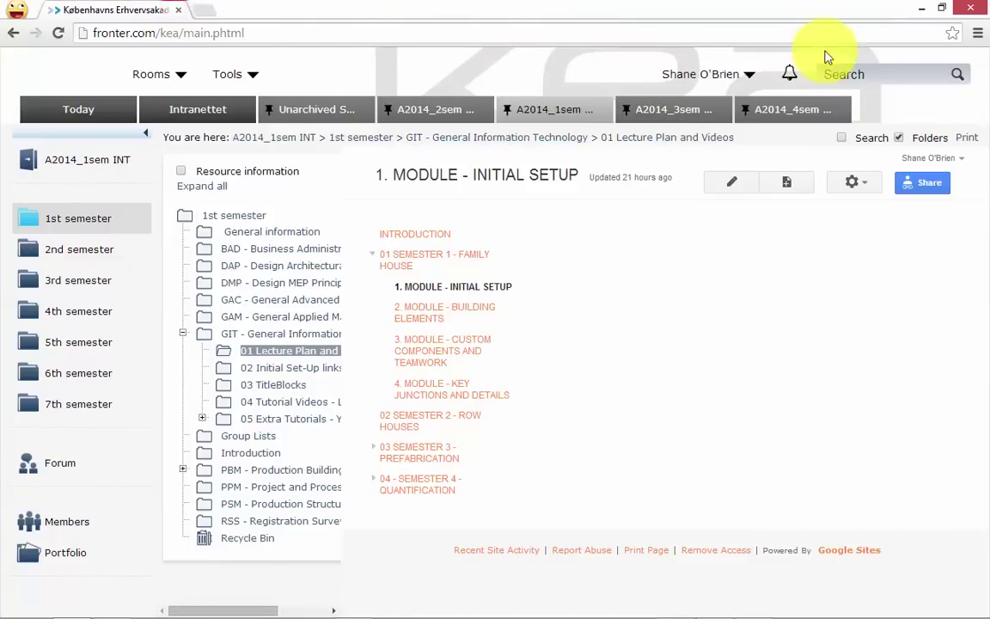
Minimize Chrome to reveal Revit's Recent Files screen
click(918, 10)
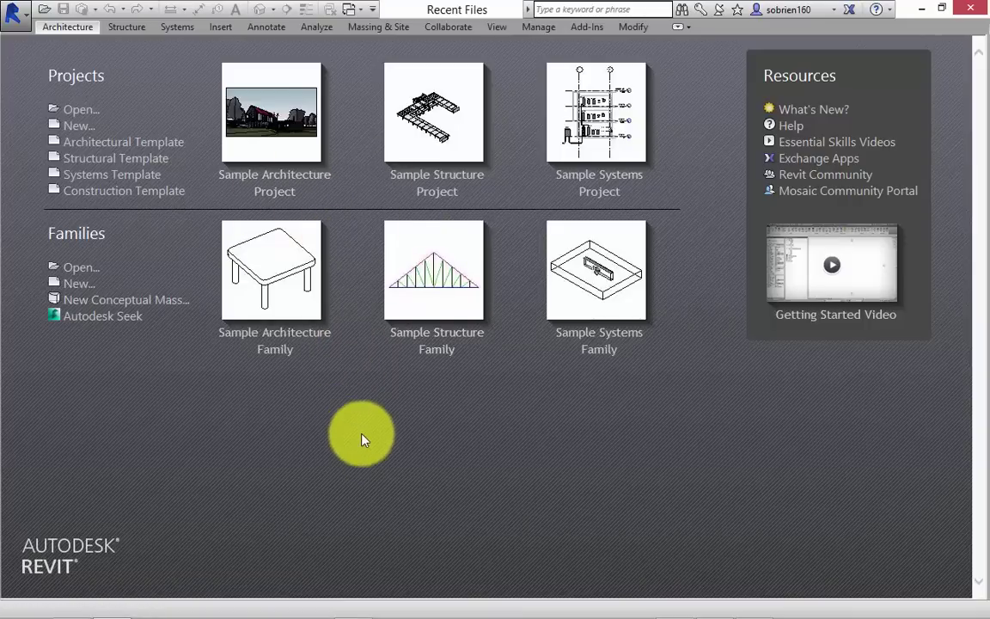
click(120, 321)
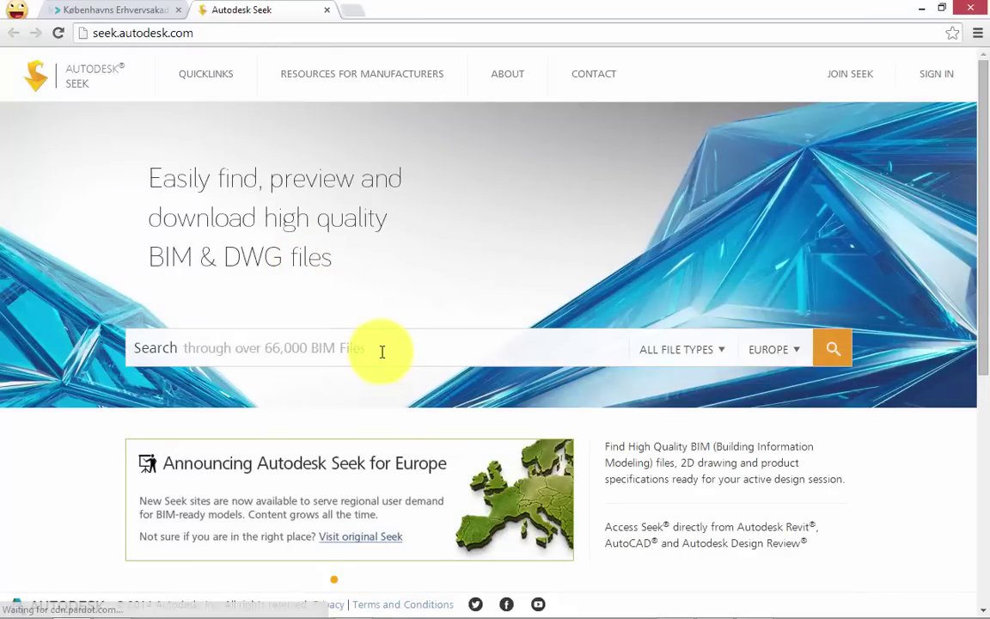
scroll(374, 346, down, 5)
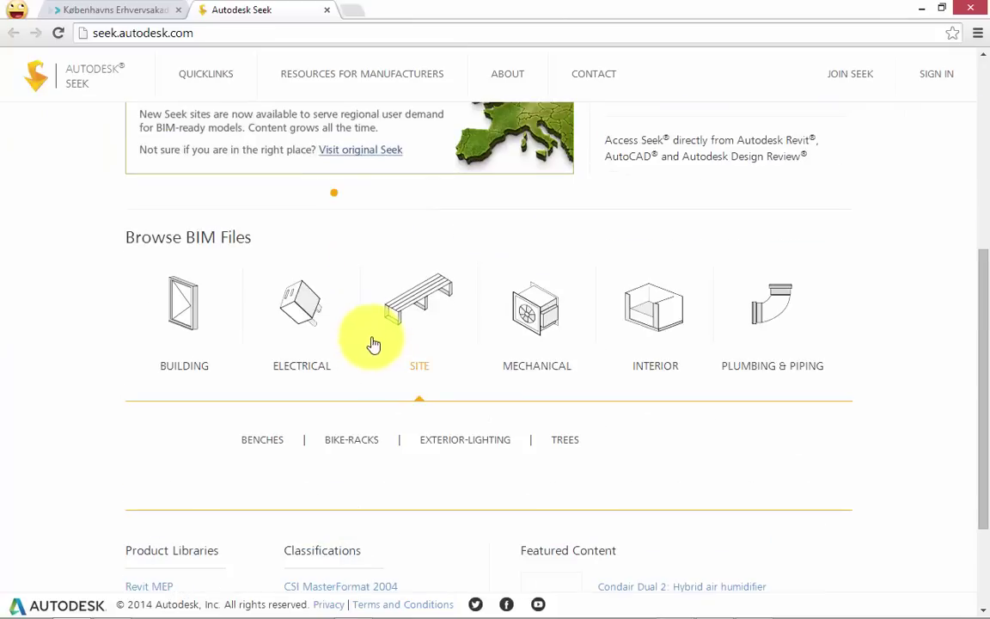
mouse_move(261, 316)
scroll(327, 321, down, 2)
scroll(332, 315, up, 2)
mouse_move(389, 336)
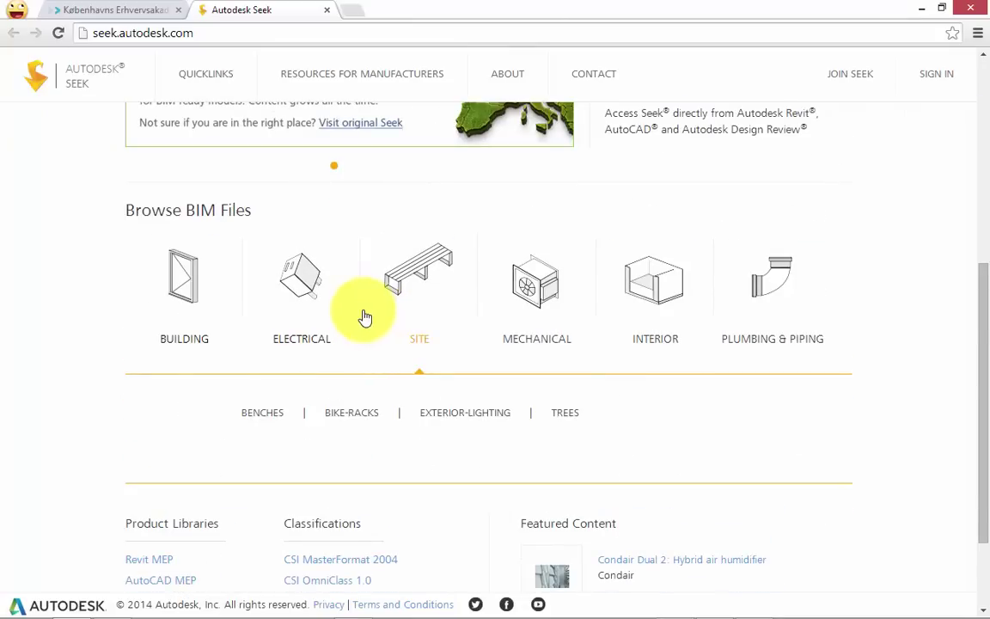
mouse_move(353, 317)
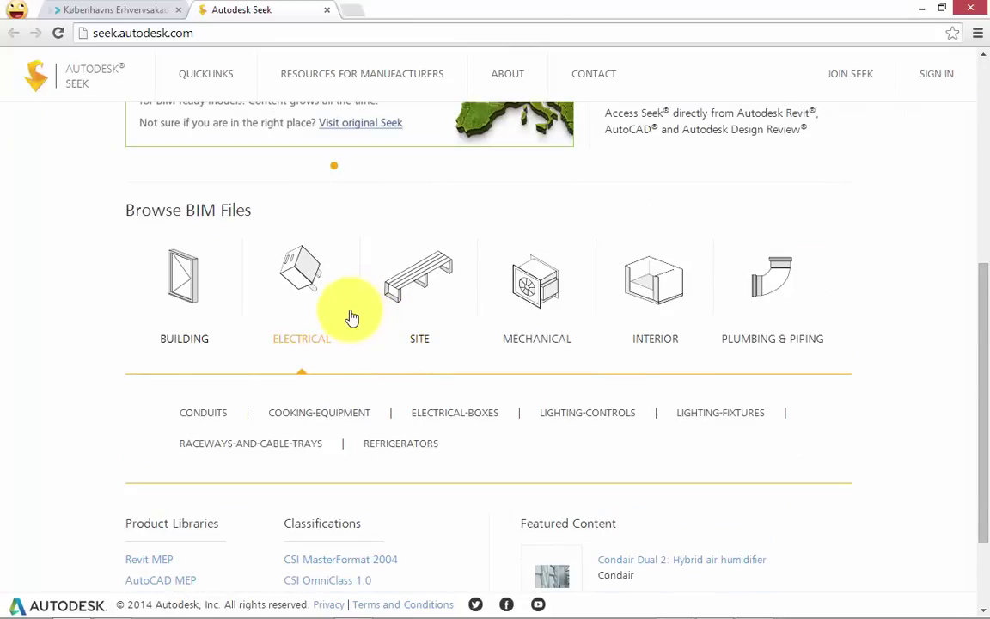
scroll(376, 192, up, 2)
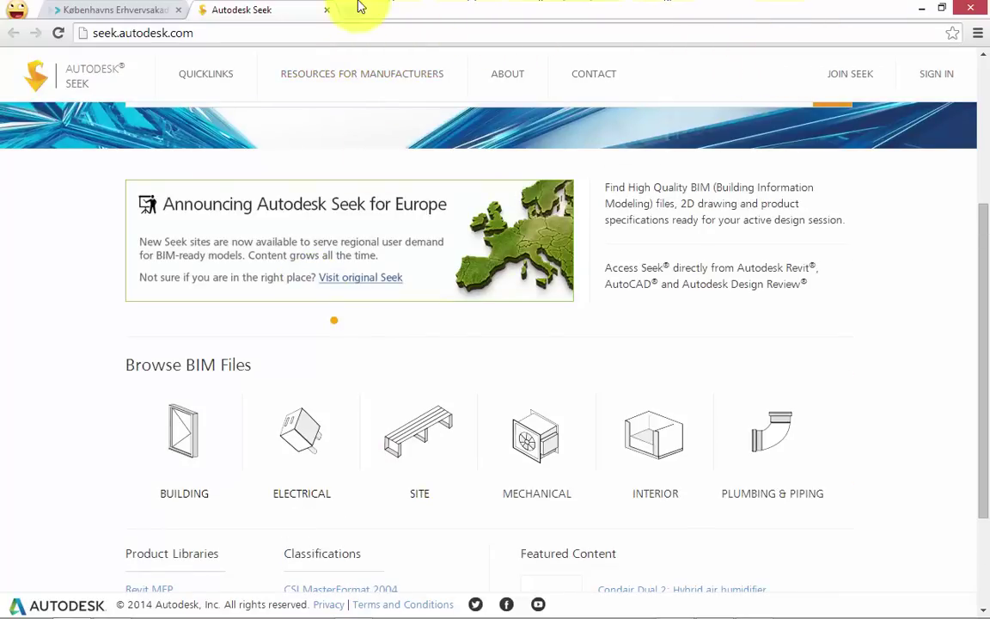
click(919, 10)
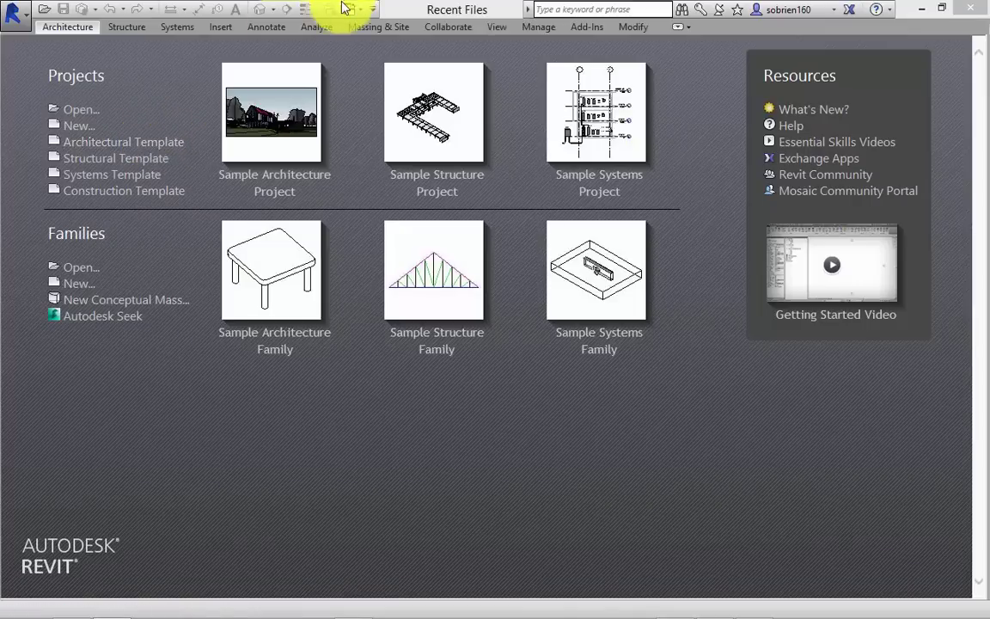
click(155, 67)
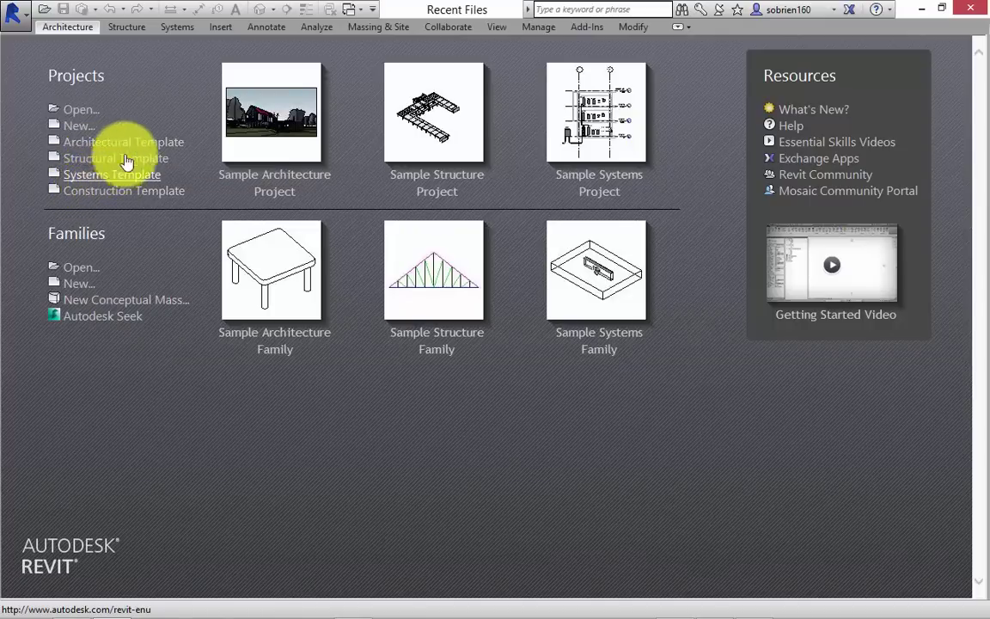
click(167, 119)
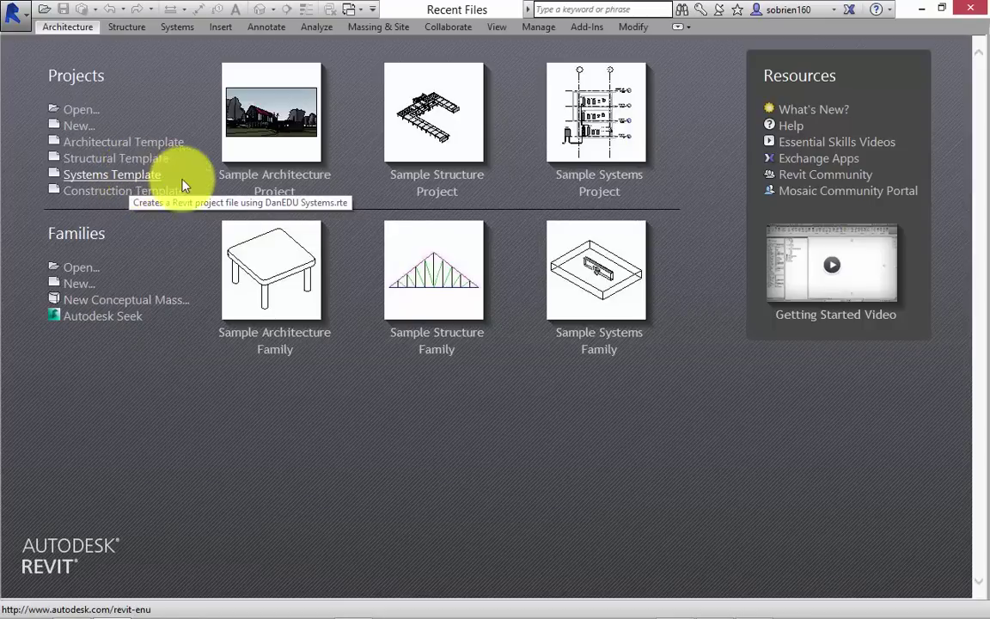
click(136, 220)
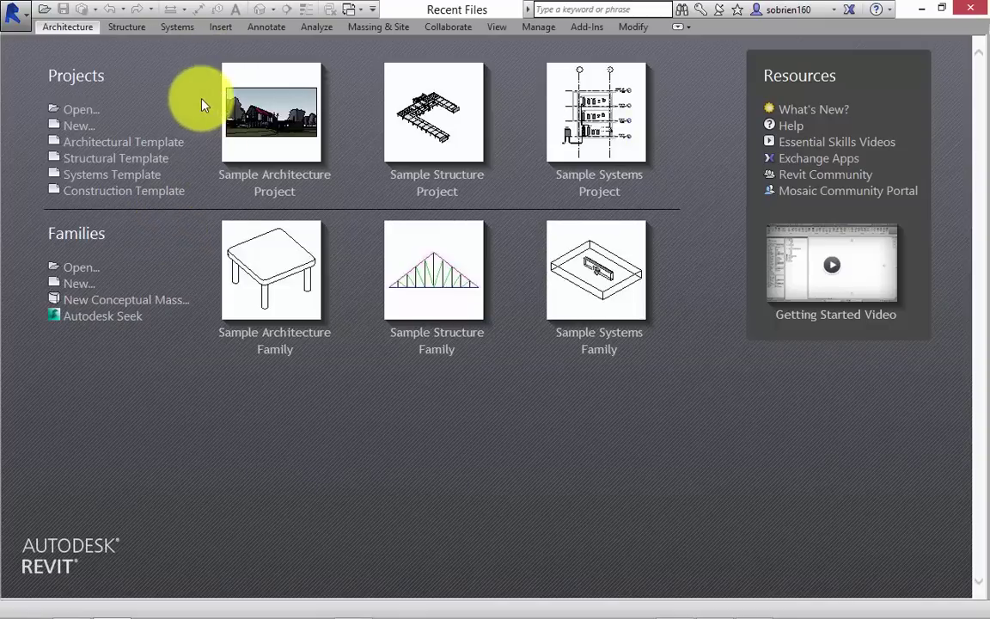
click(177, 102)
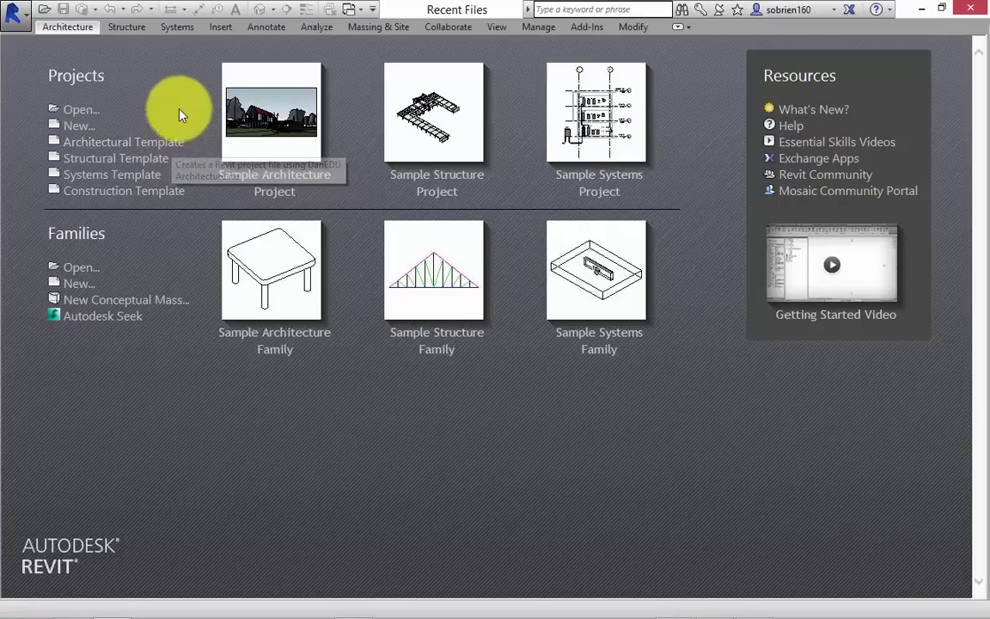
click(186, 104)
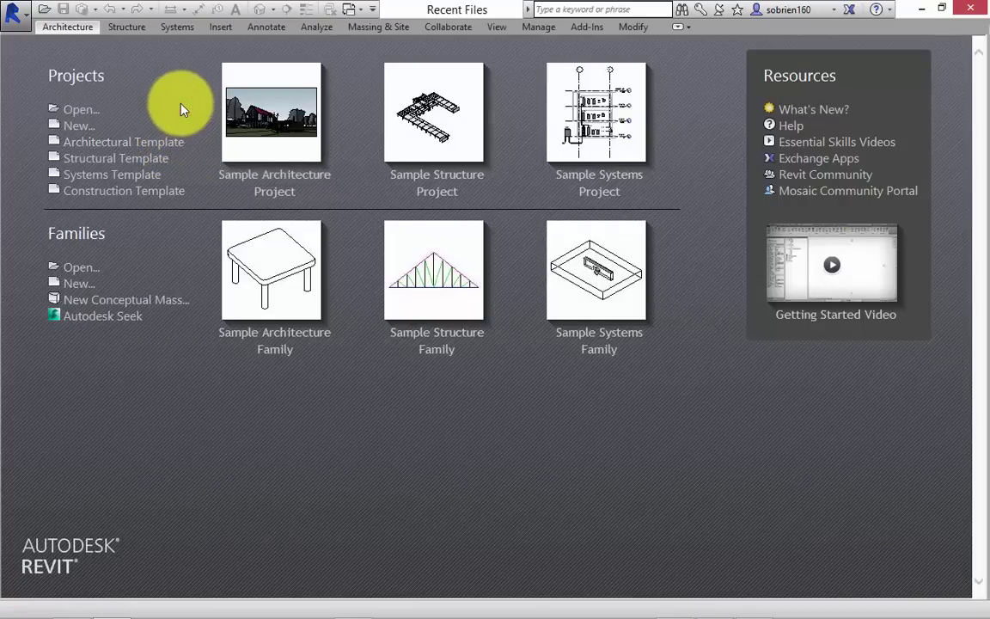
click(171, 120)
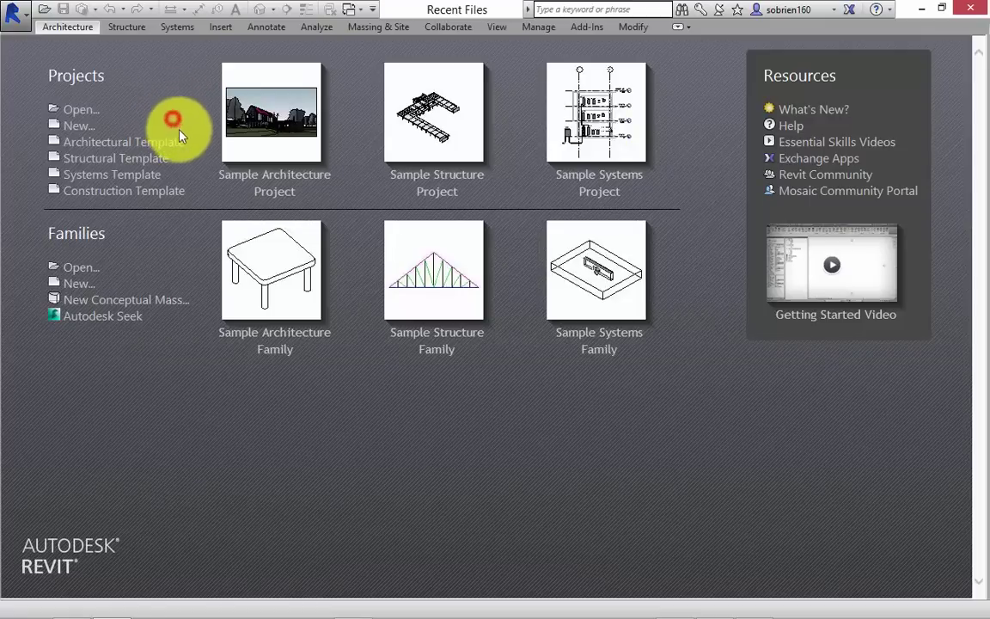
Start a new project from the Architectural Template and dock the Properties palette narrower at the right
click(143, 141)
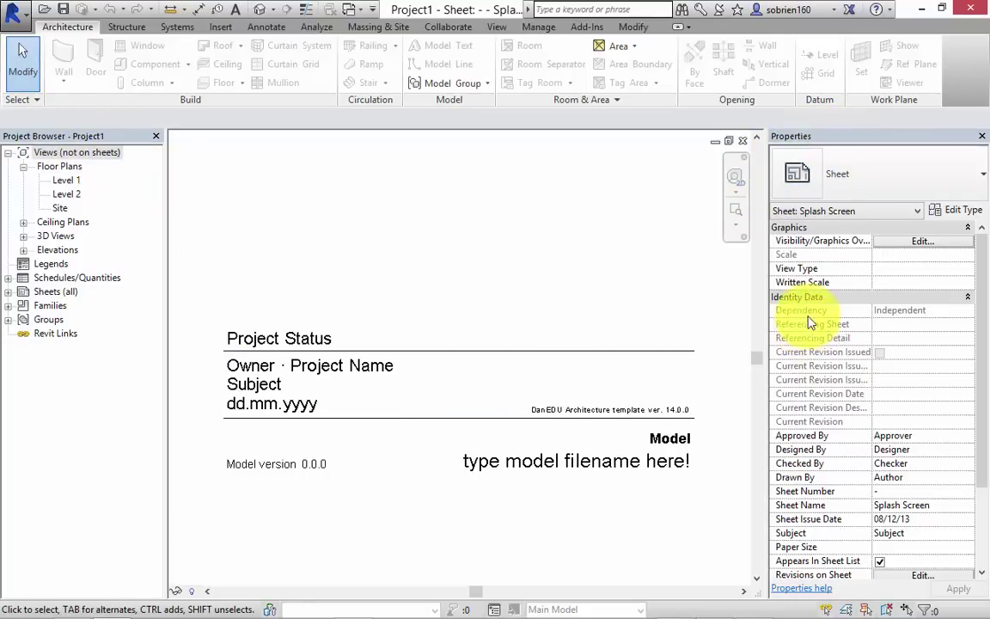
mouse_move(831, 137)
mouse_down()
mouse_move(302, 230)
mouse_move(30, 365)
mouse_move(117, 364)
mouse_move(31, 353)
mouse_move(703, 198)
mouse_move(890, 187)
mouse_move(911, 155)
mouse_move(906, 129)
mouse_move(951, 161)
mouse_move(977, 156)
mouse_move(972, 243)
mouse_move(984, 243)
mouse_up()
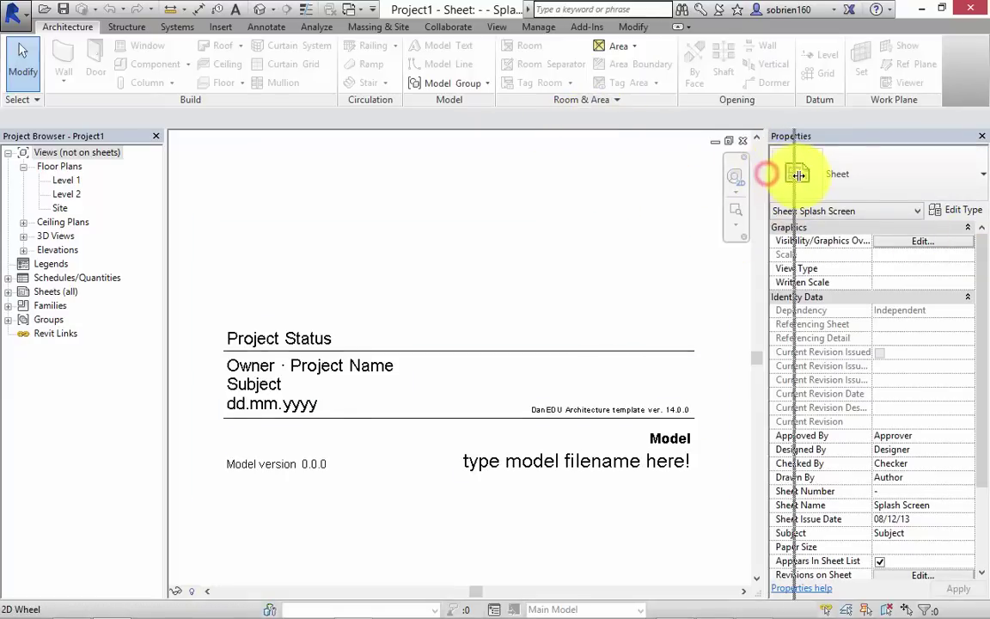
drag(767, 174, 798, 172)
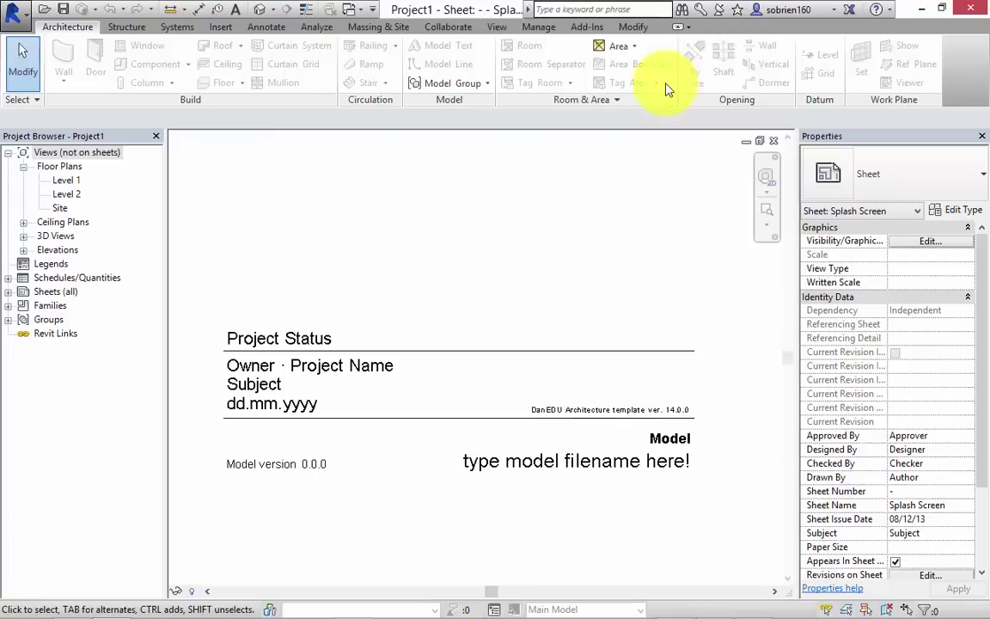
Hide the Project Browser and Properties panels via View > User Interface
click(496, 29)
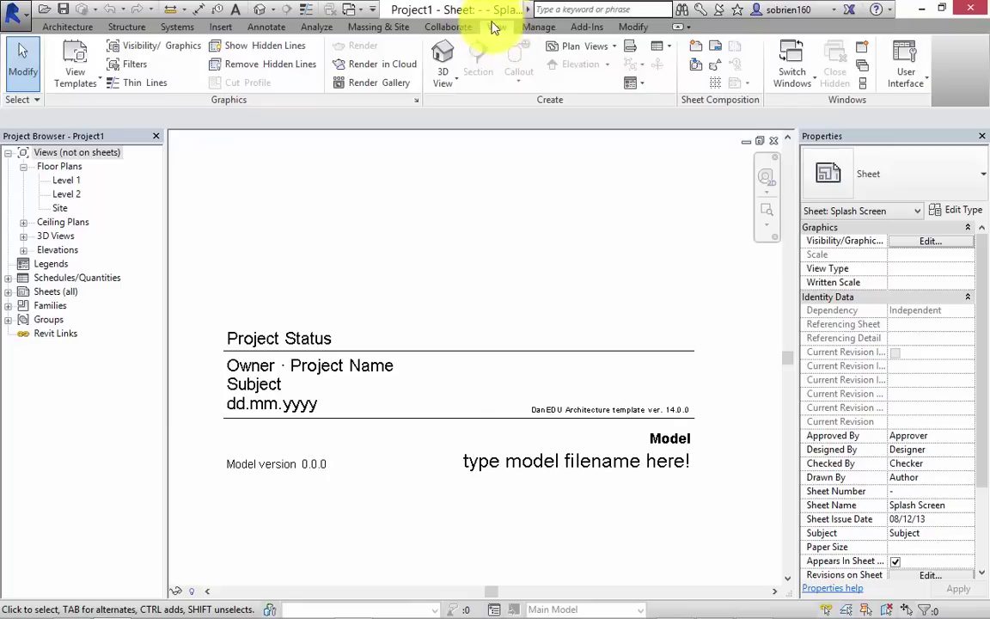
click(908, 83)
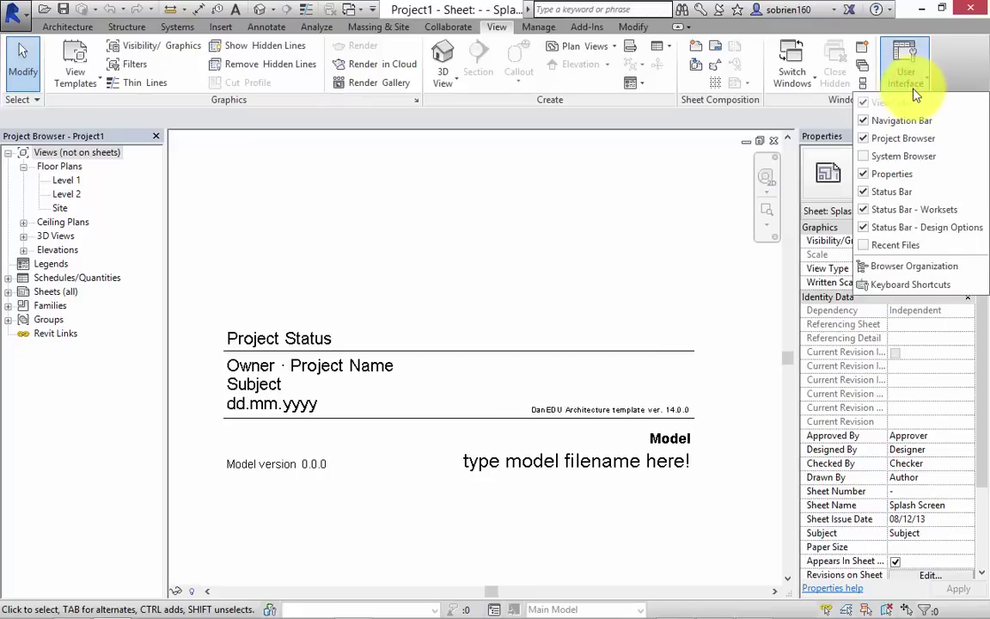
click(866, 139)
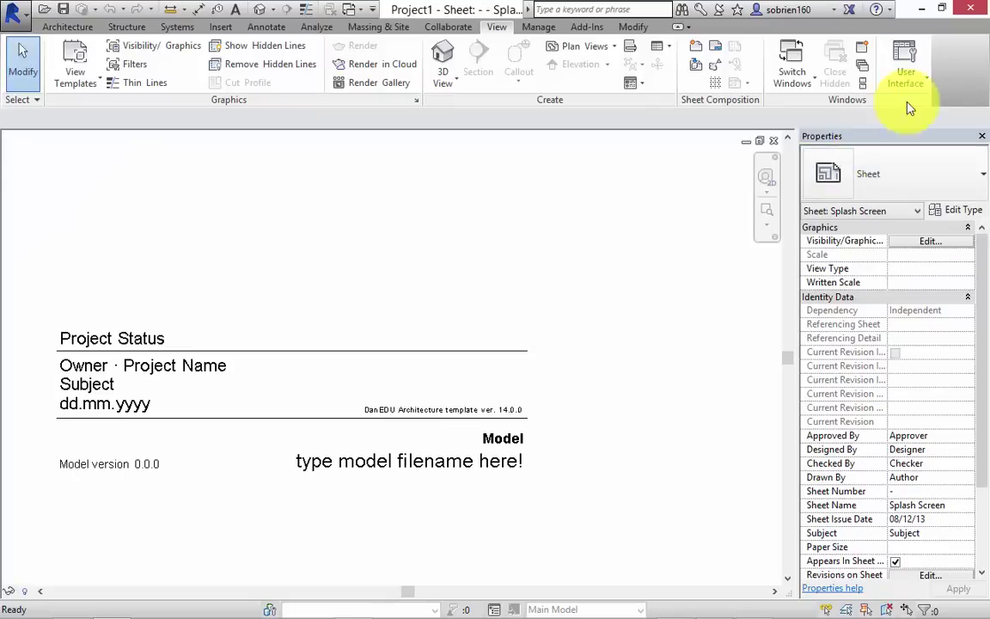
click(903, 83)
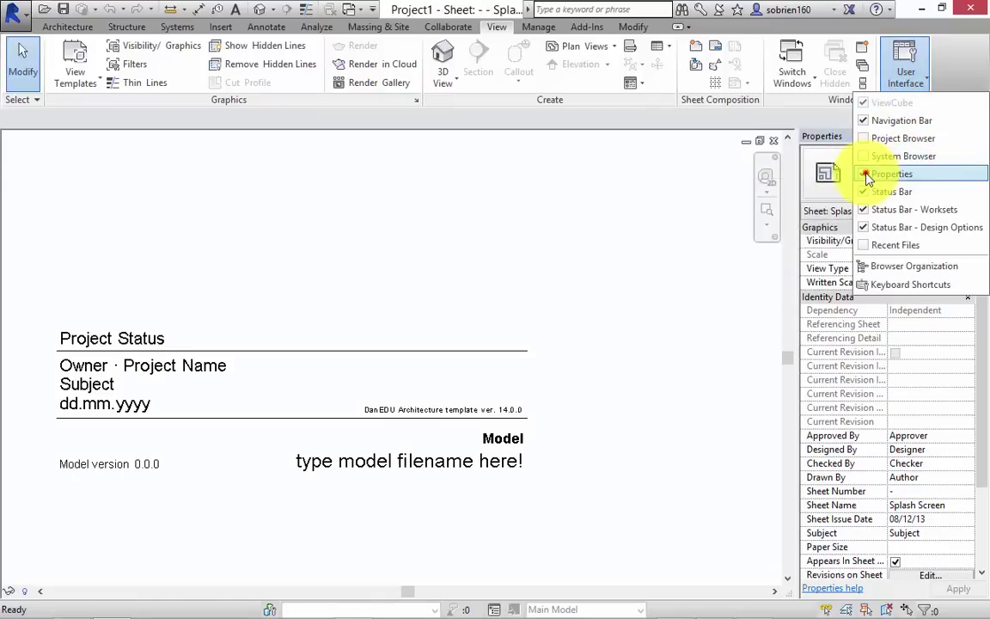
click(867, 173)
click(721, 226)
middle_drag(534, 210, 605, 212)
Turn the Properties and Project Browser panels back on
click(897, 84)
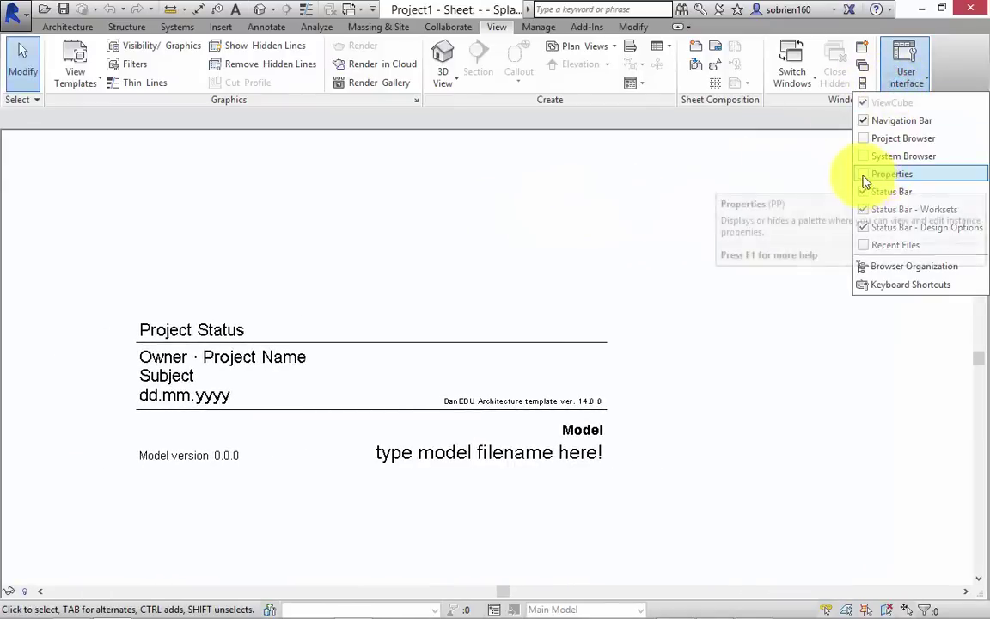
click(867, 173)
click(899, 81)
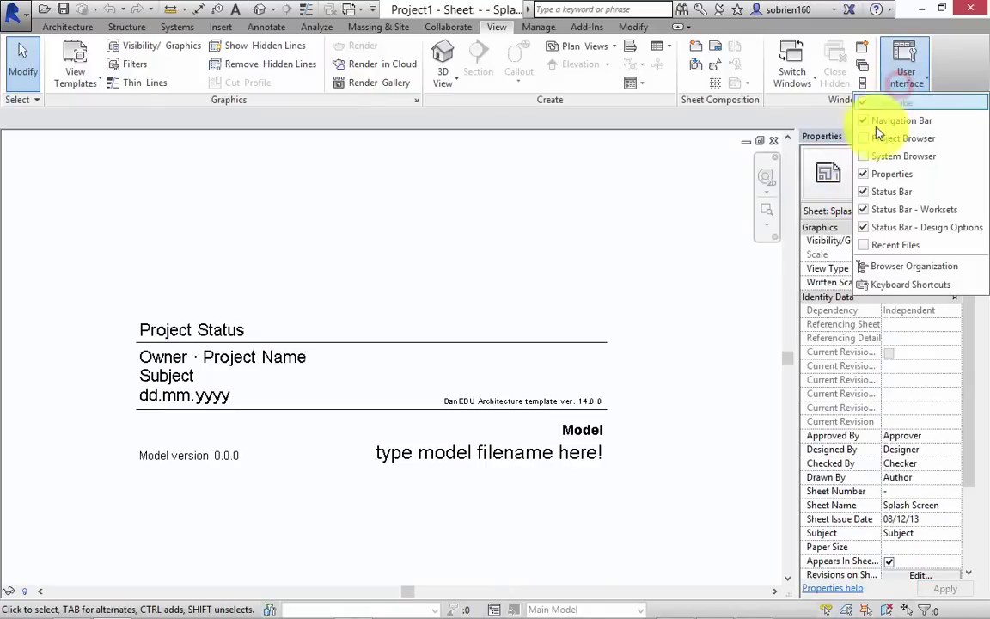
click(868, 136)
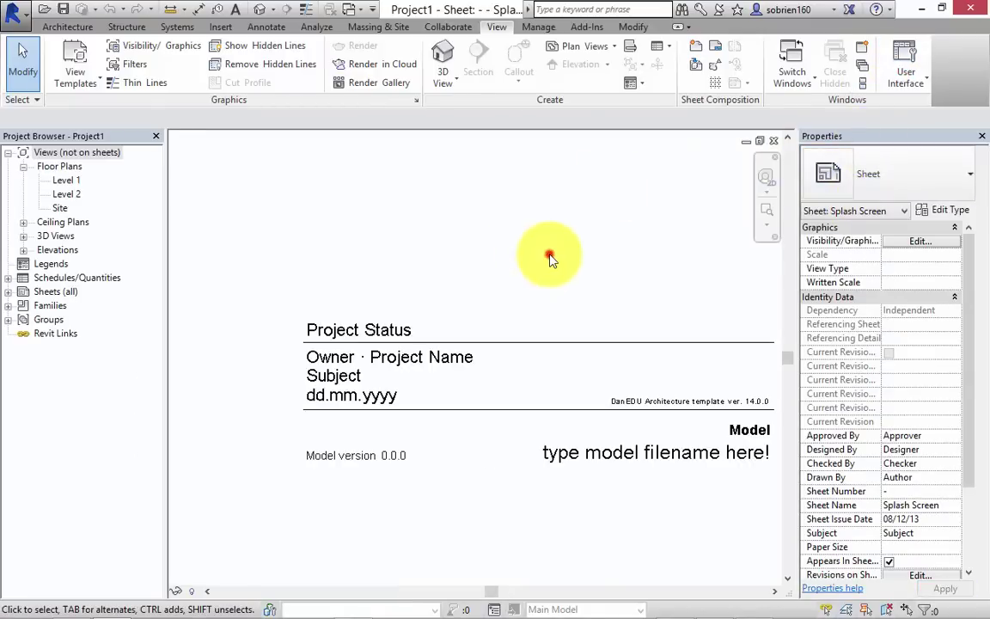
middle_drag(551, 256, 504, 240)
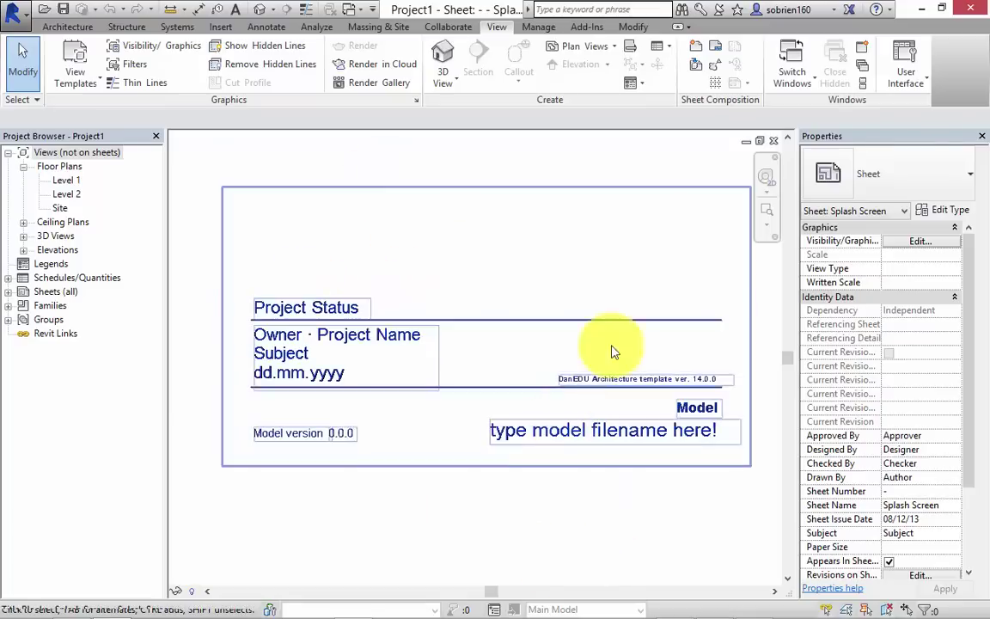
Pan the sheet and select the Splash Screen title block border
mouse_move(446, 429)
middle_down()
mouse_move(415, 438)
mouse_move(449, 414)
middle_up()
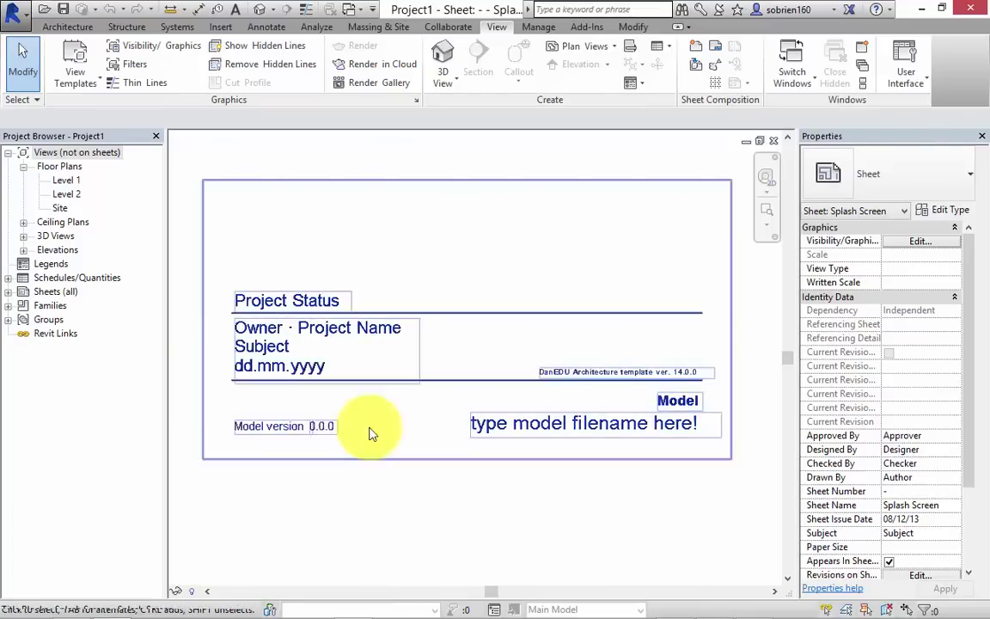
mouse_move(365, 415)
middle_down()
mouse_move(354, 427)
mouse_move(371, 427)
middle_up()
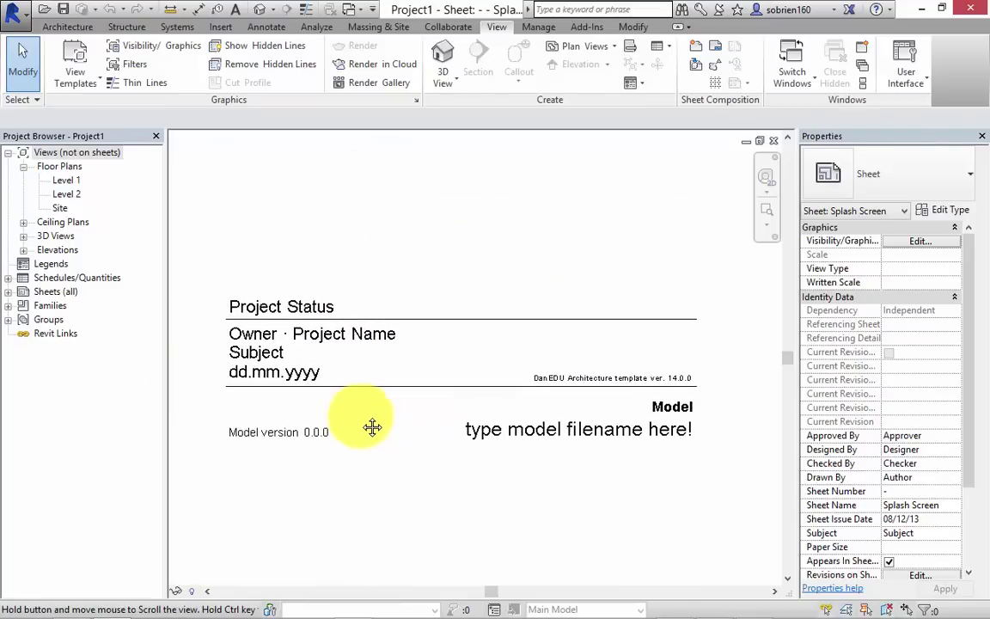
click(340, 338)
Set the title block's Project Name to '1st Sem' and Client Name to the student's name, and confirm
click(340, 337)
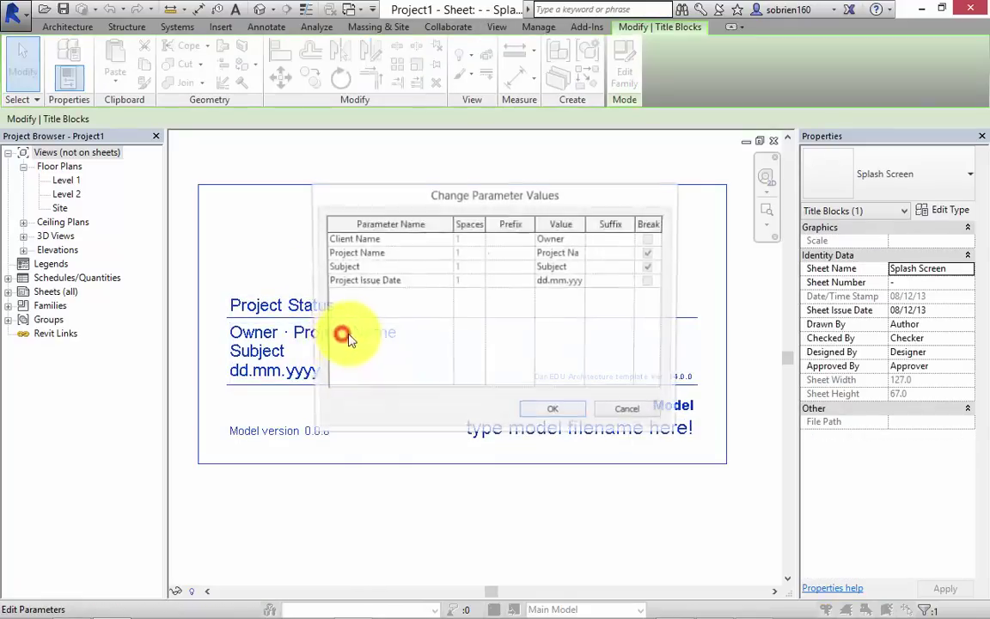
click(568, 254)
click(566, 267)
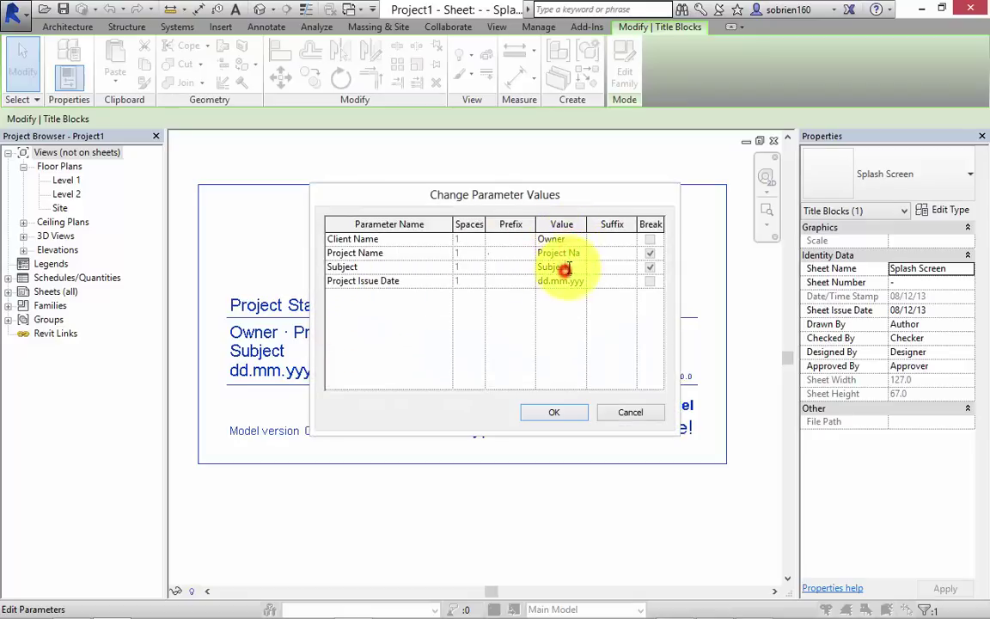
drag(543, 255, 599, 253)
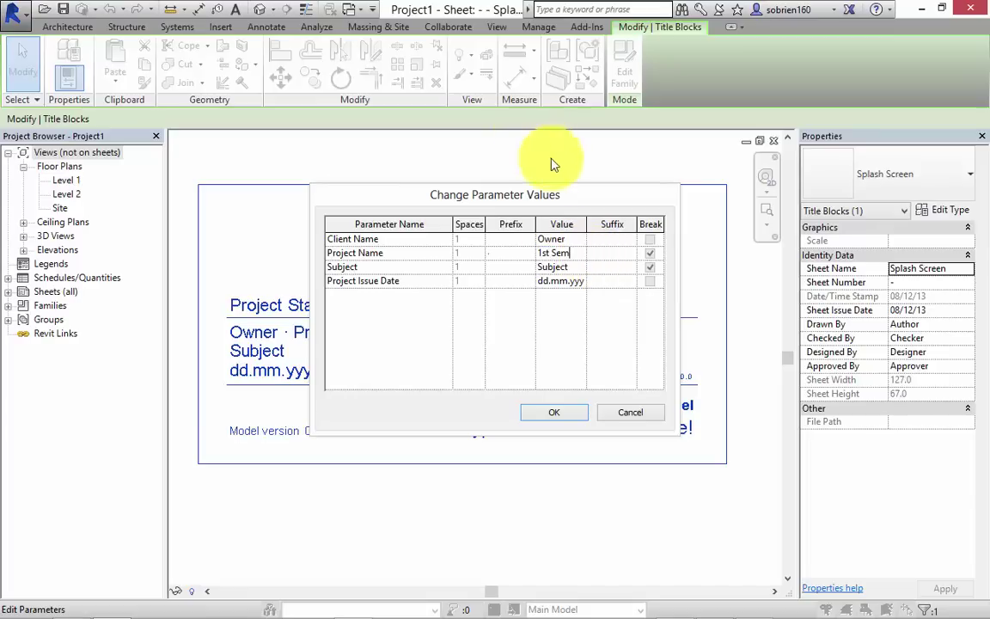
drag(539, 239, 585, 239)
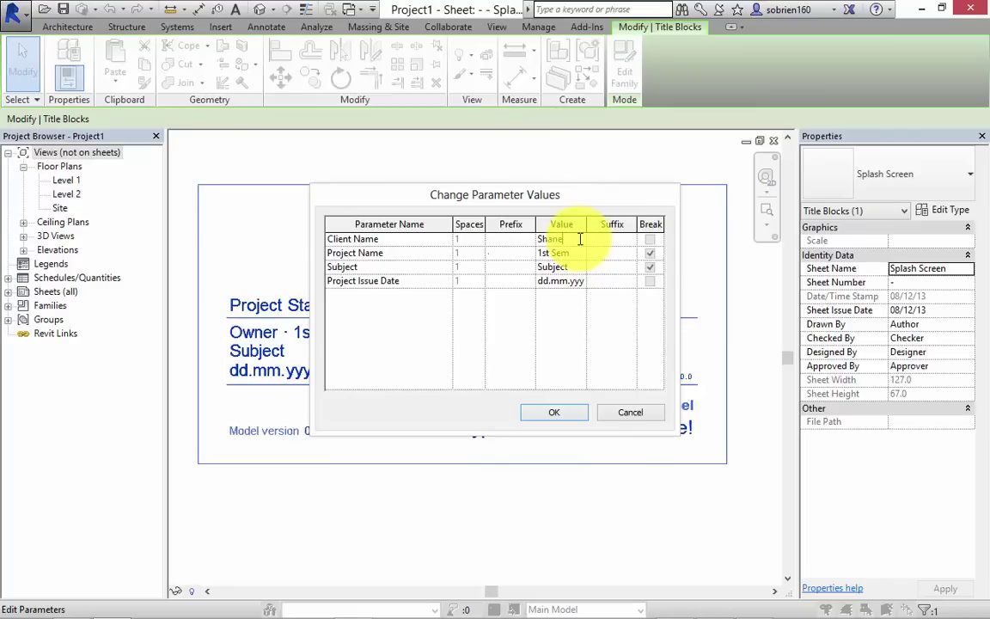
click(554, 412)
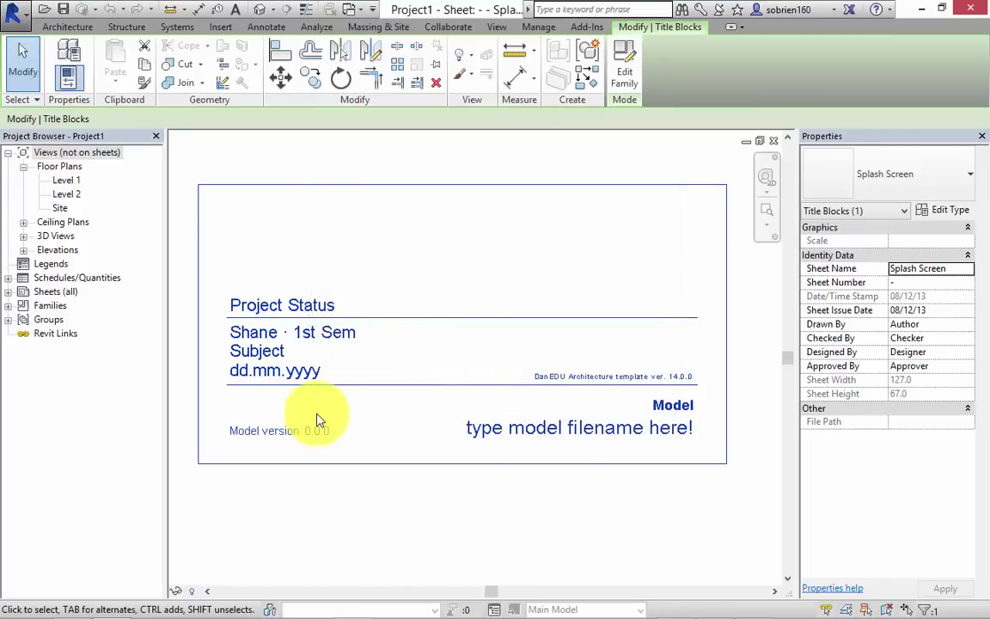
click(403, 480)
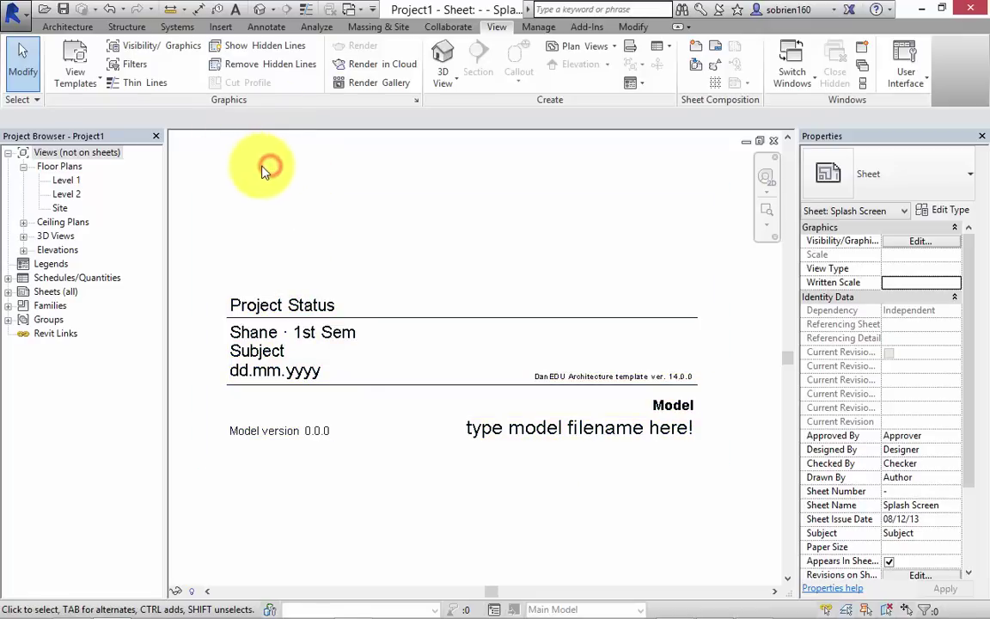
mouse_move(258, 172)
middle_down()
mouse_move(247, 184)
mouse_move(236, 163)
mouse_move(232, 198)
mouse_move(259, 208)
mouse_move(255, 166)
mouse_move(259, 177)
mouse_move(248, 174)
middle_up()
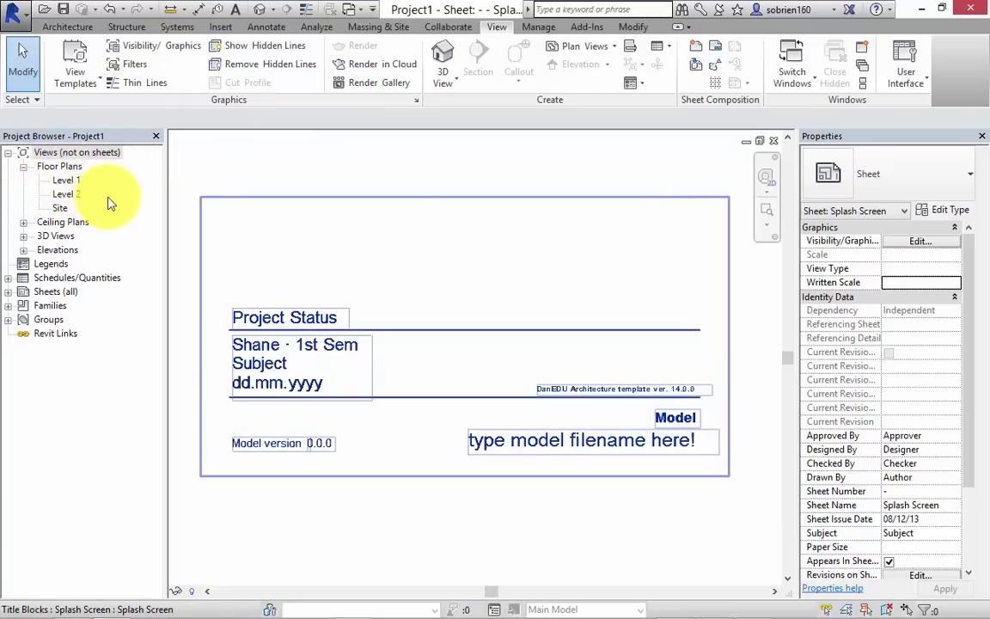
Open the Level 1 floor plan and pan it to bring the elevation markers into view
click(72, 182)
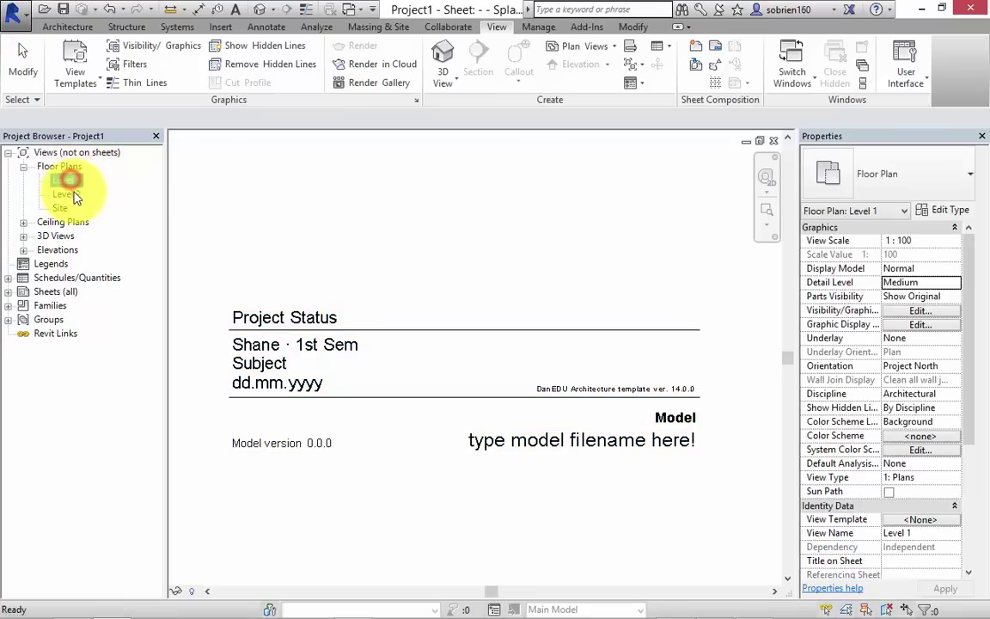
click(67, 195)
click(60, 210)
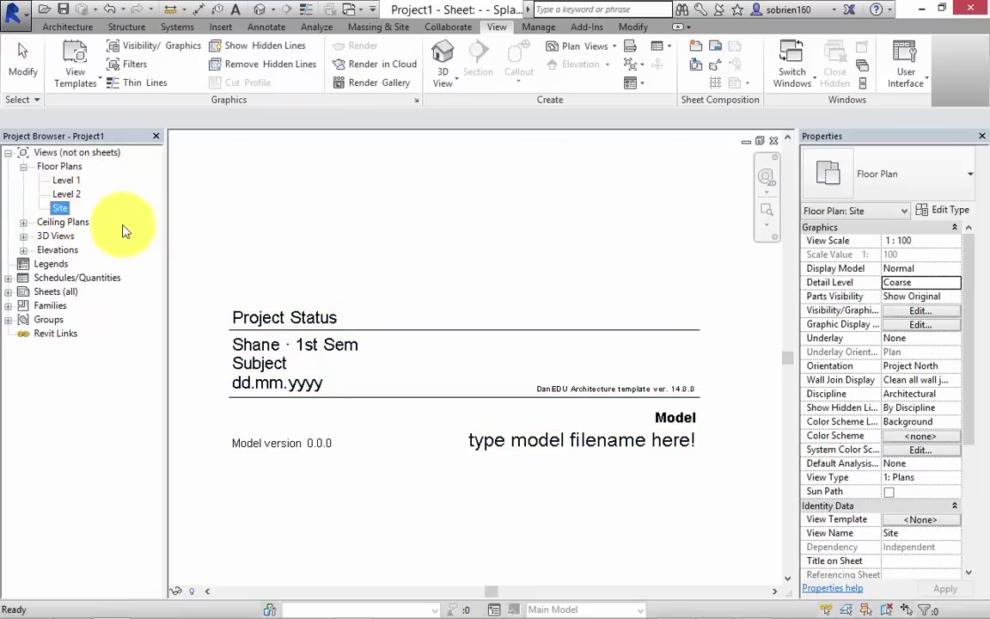
double_click(68, 181)
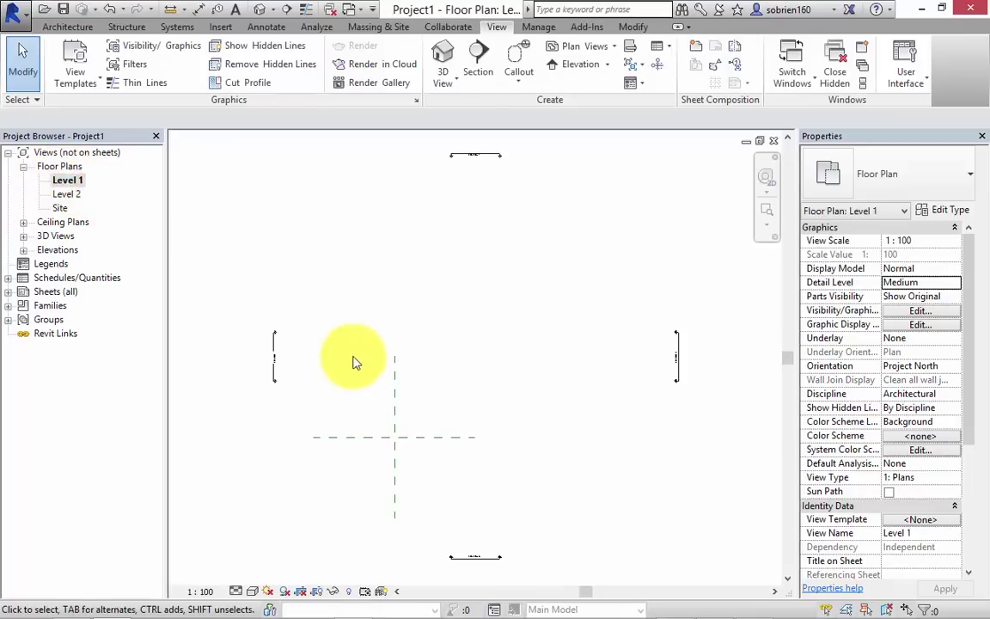
mouse_move(354, 360)
middle_down()
mouse_move(296, 355)
mouse_move(329, 376)
middle_up()
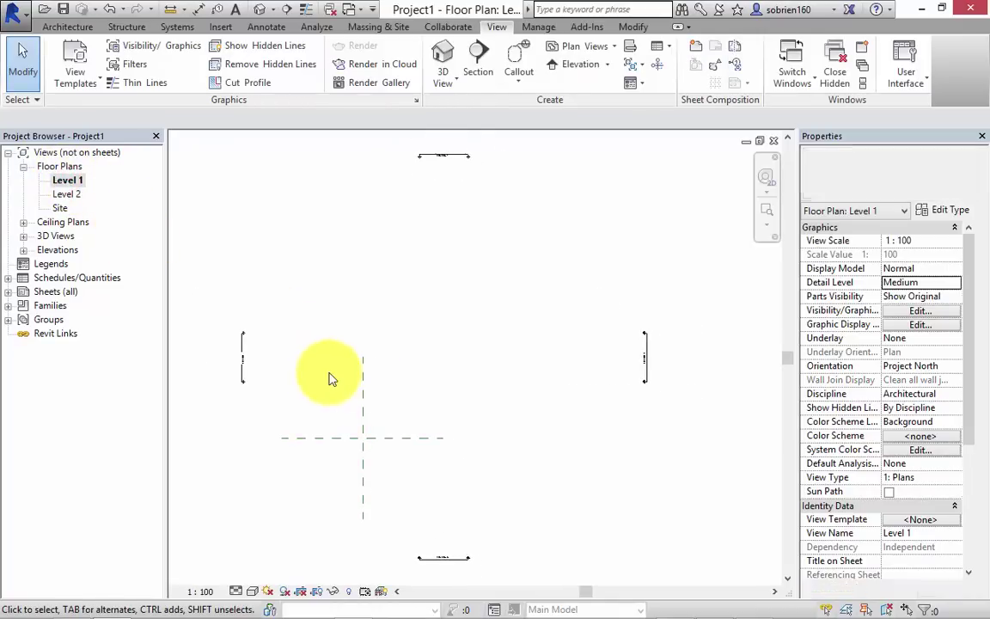
middle_drag(261, 379, 324, 434)
scroll(274, 372, up, 6)
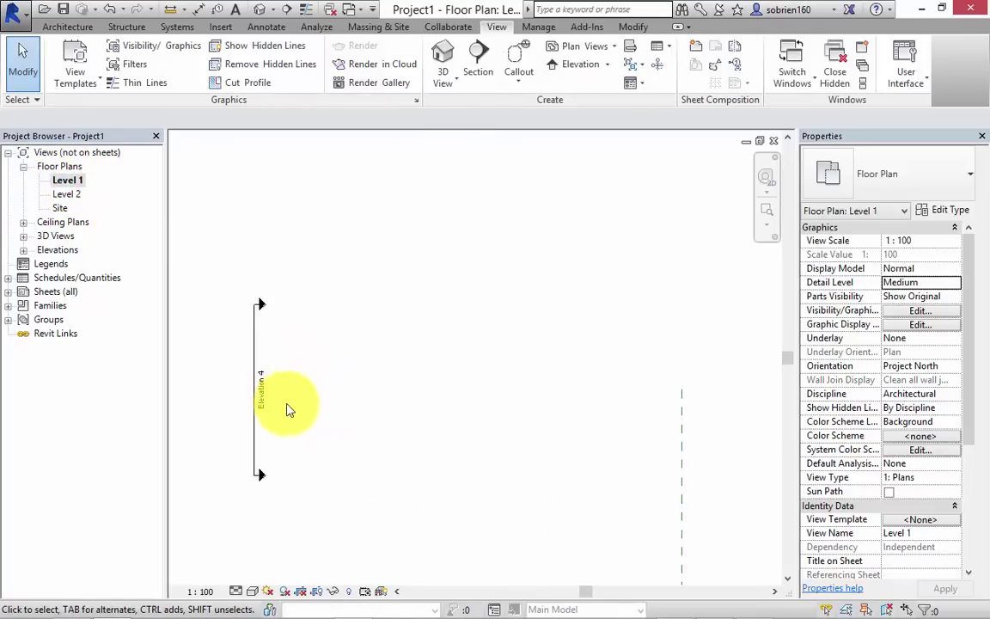
middle_drag(346, 434, 287, 343)
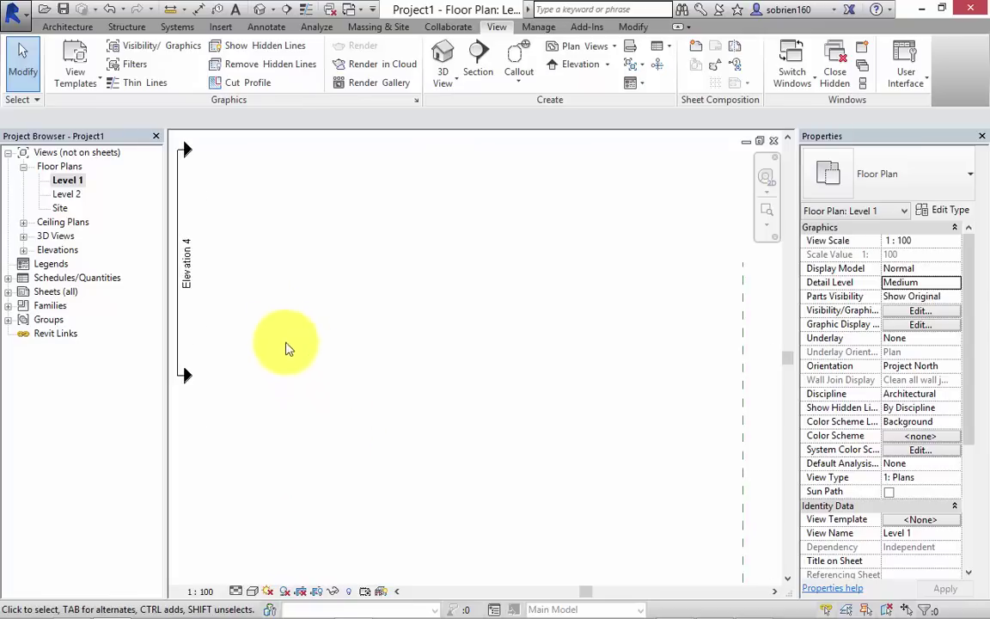
scroll(326, 360, down, 3)
middle_drag(398, 465, 348, 422)
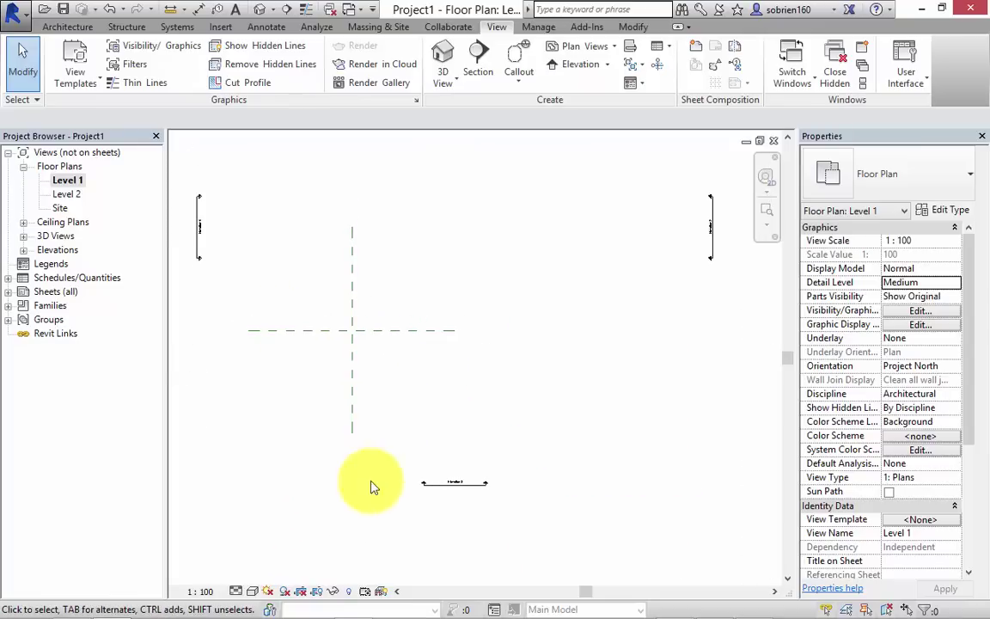
middle_drag(490, 417, 584, 400)
scroll(584, 400, down, 1)
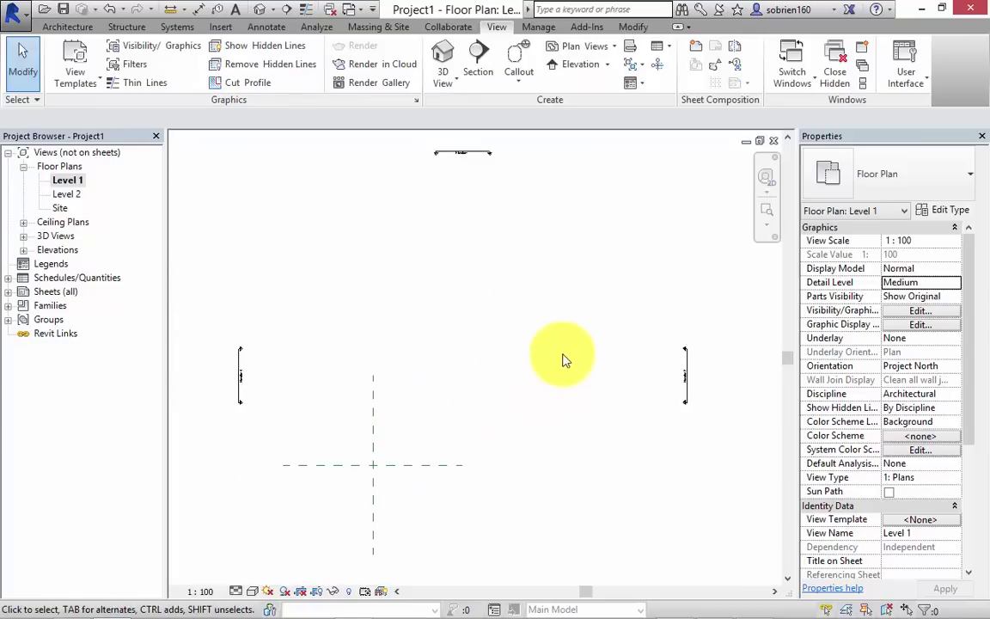
Expand the Elevations list in the Project Browser to show Elevation 1–4
click(23, 249)
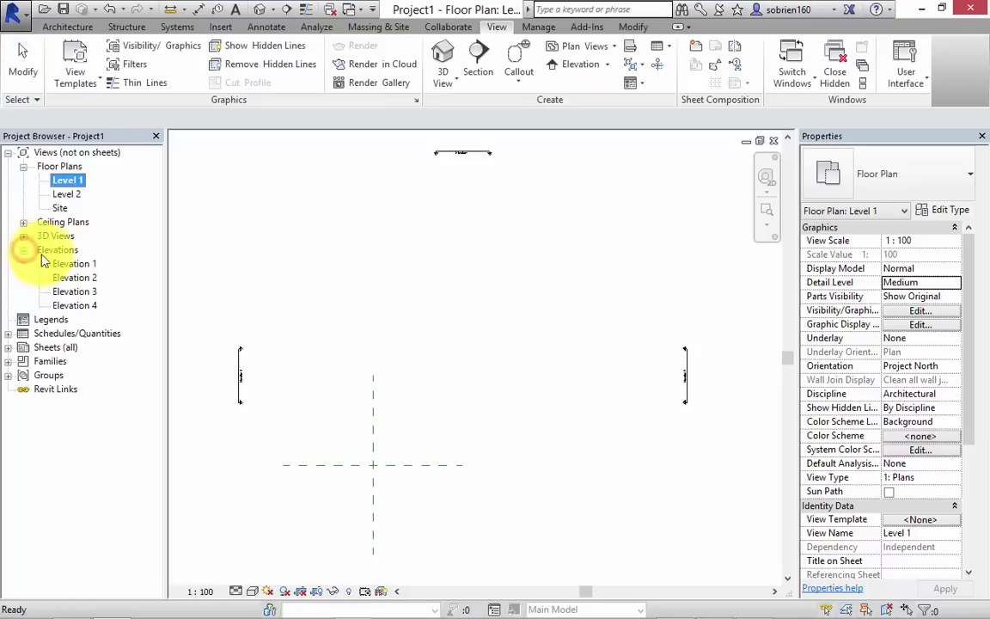
middle_drag(339, 411, 337, 425)
scroll(283, 393, up, 8)
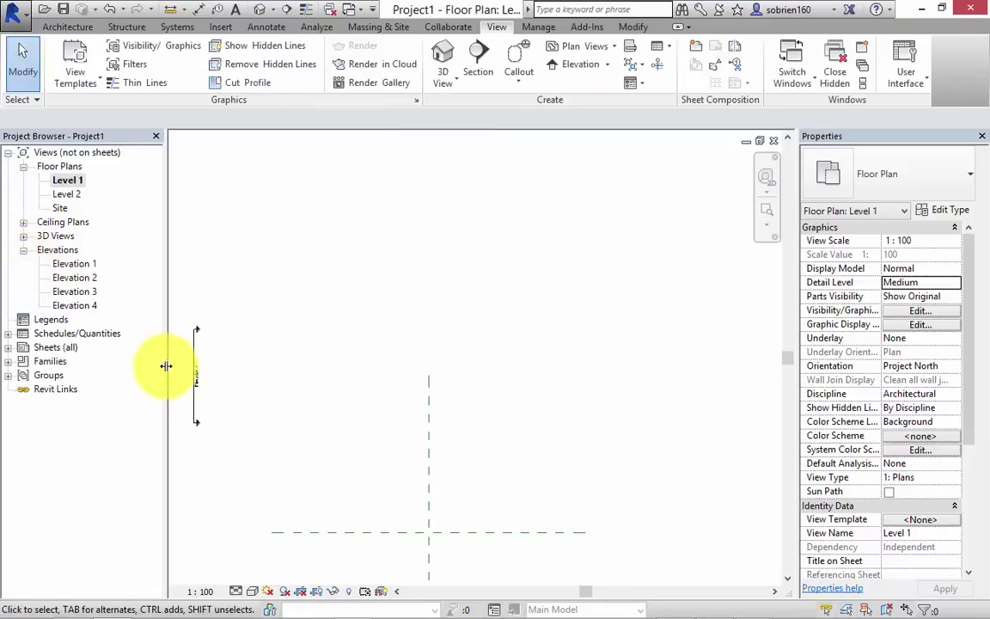
scroll(221, 387, down, 3)
middle_drag(391, 383, 358, 398)
scroll(378, 404, down, 5)
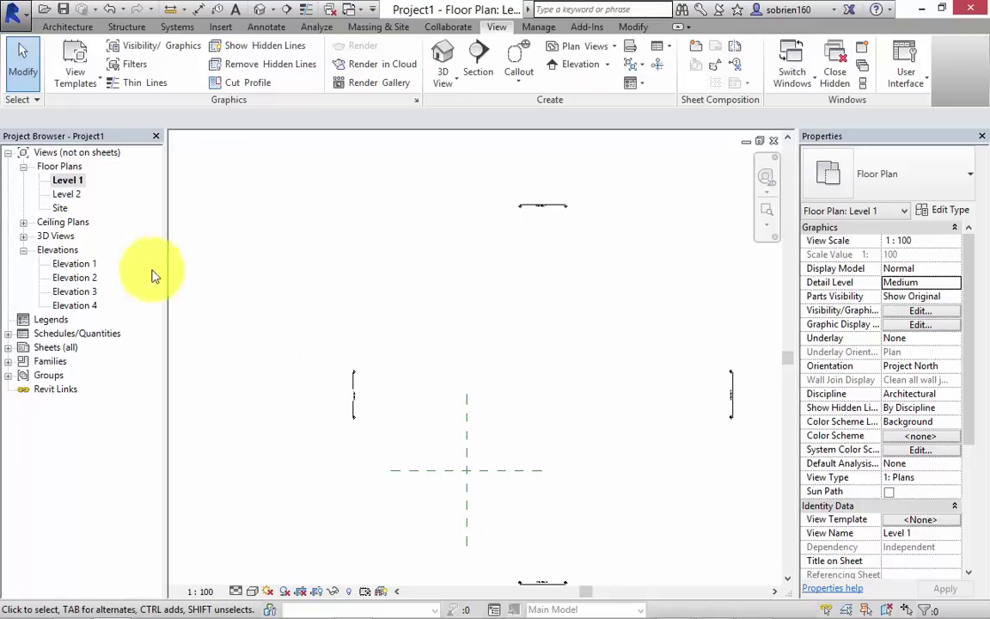
Open Elevation 4 and zoom in to inspect the Level 1 and Level 2 heads
double_click(74, 304)
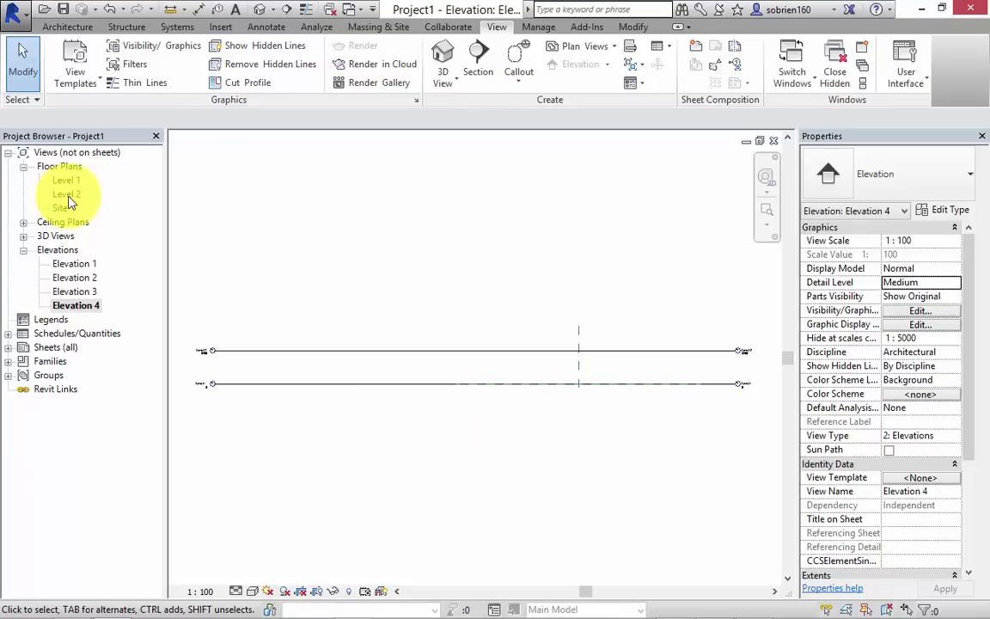
scroll(203, 349, up, 5)
scroll(314, 380, down, 1)
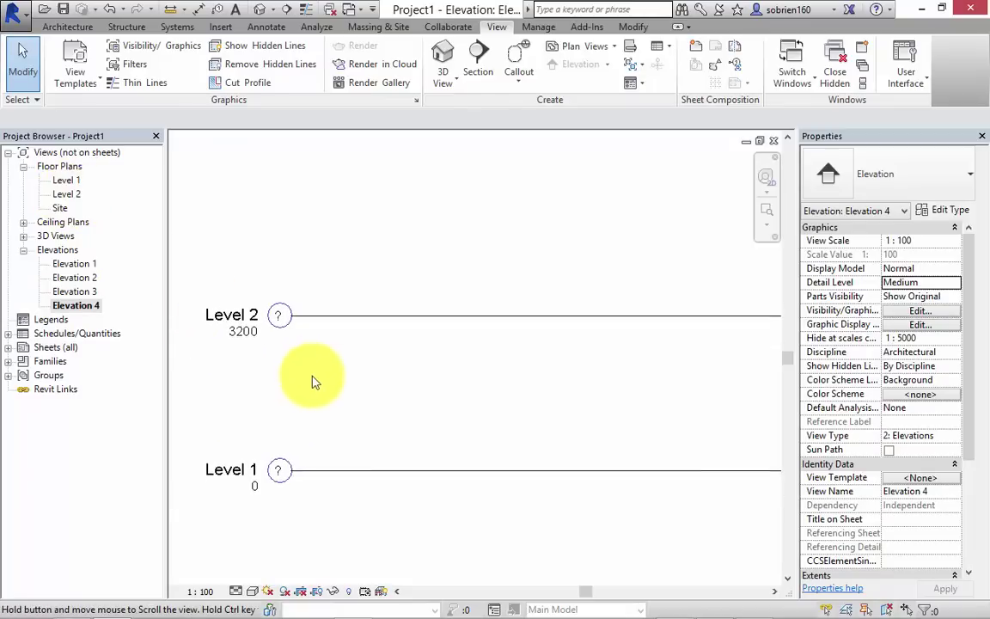
scroll(267, 348, up, 1)
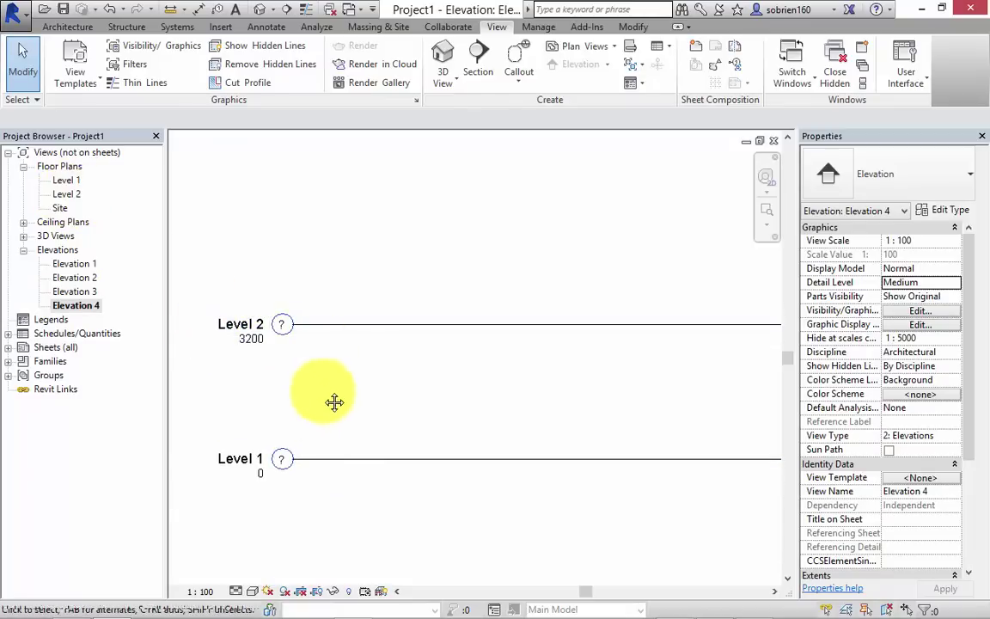
scroll(293, 392, down, 1)
scroll(292, 392, down, 2)
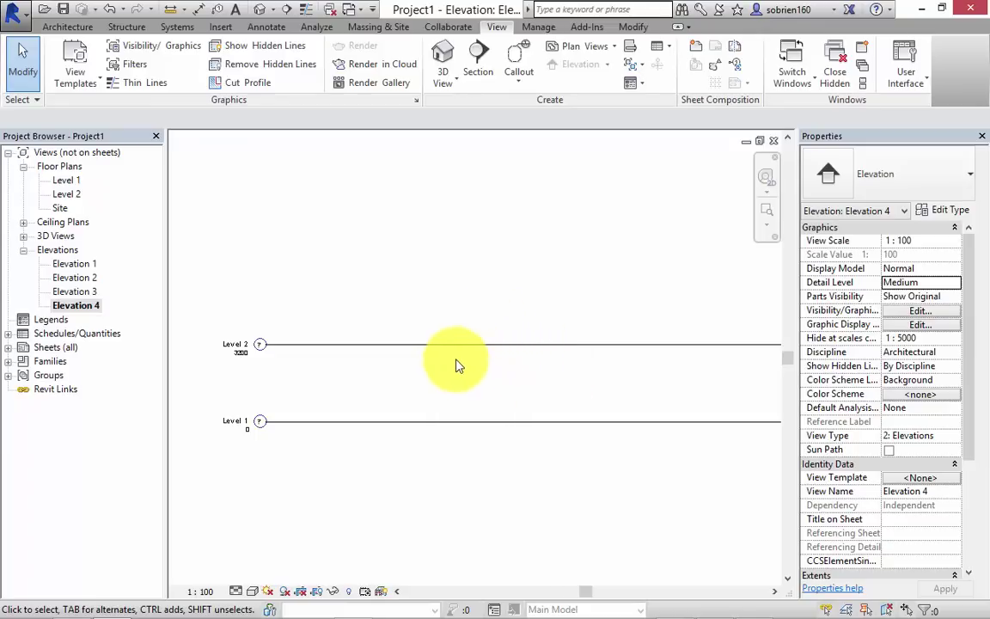
scroll(400, 321, down, 1)
scroll(378, 347, down, 1)
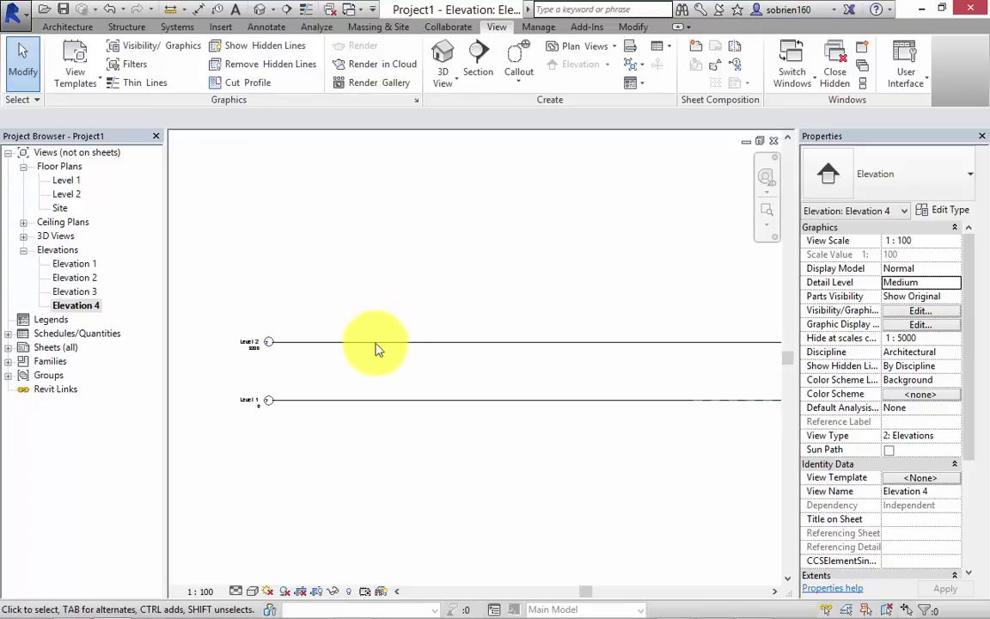
middle_drag(382, 360, 365, 361)
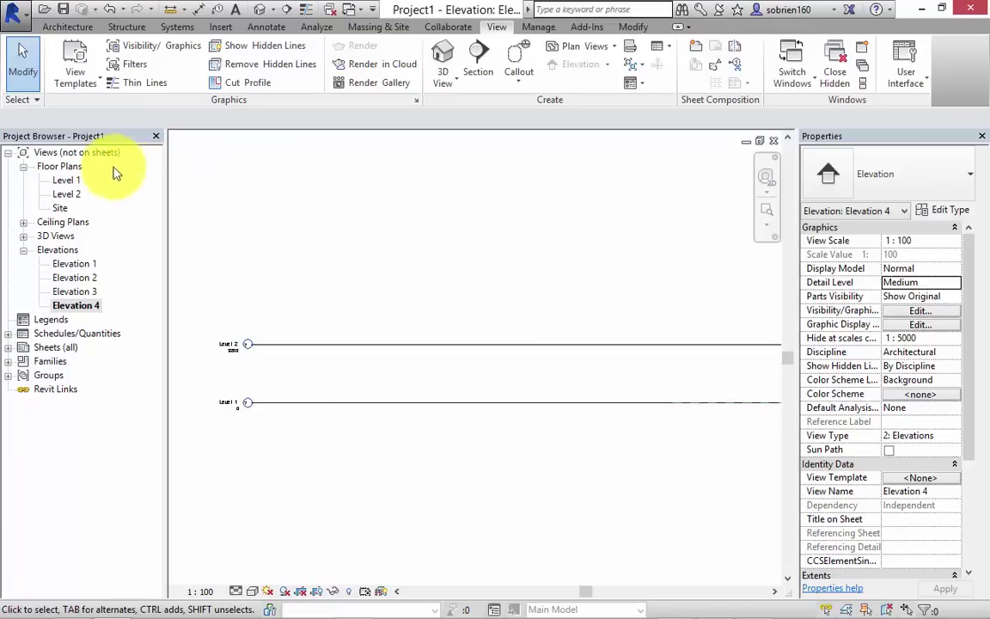
middle_drag(326, 262, 391, 283)
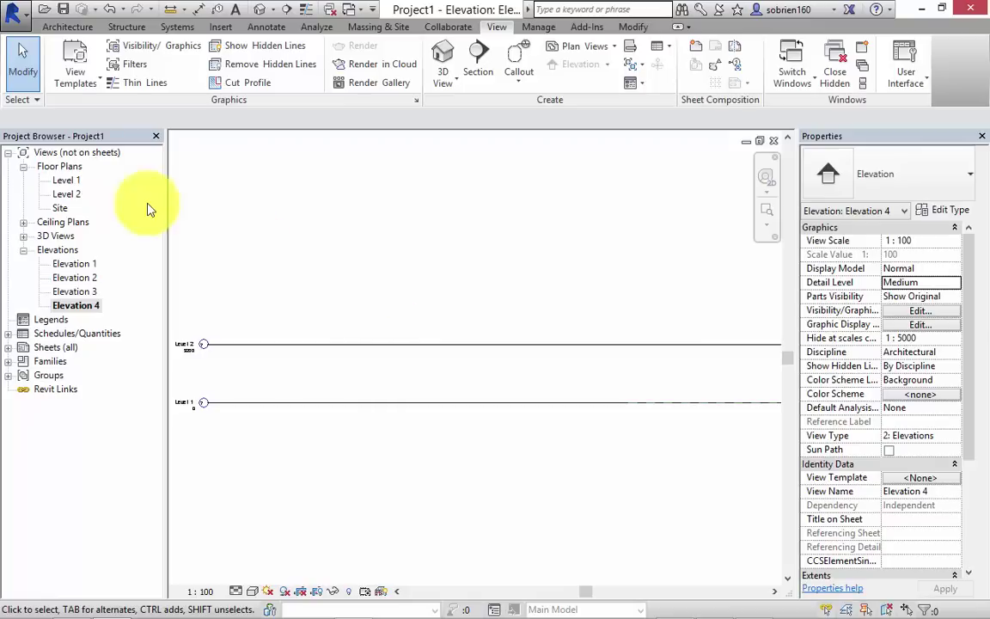
Open the Site floor plan and centre the two crossing reference planes in view
double_click(60, 208)
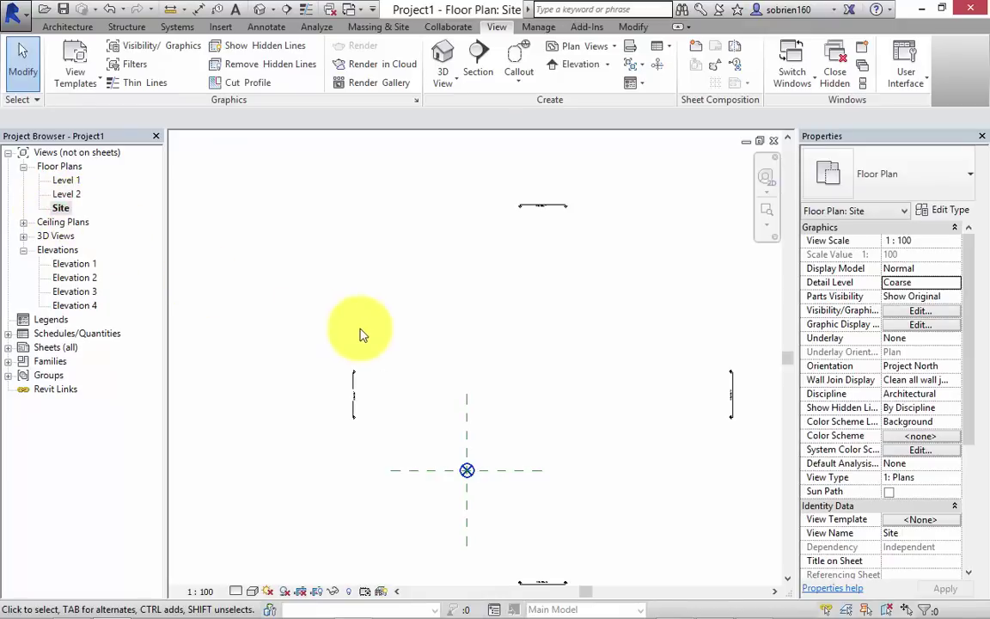
middle_drag(361, 335, 351, 307)
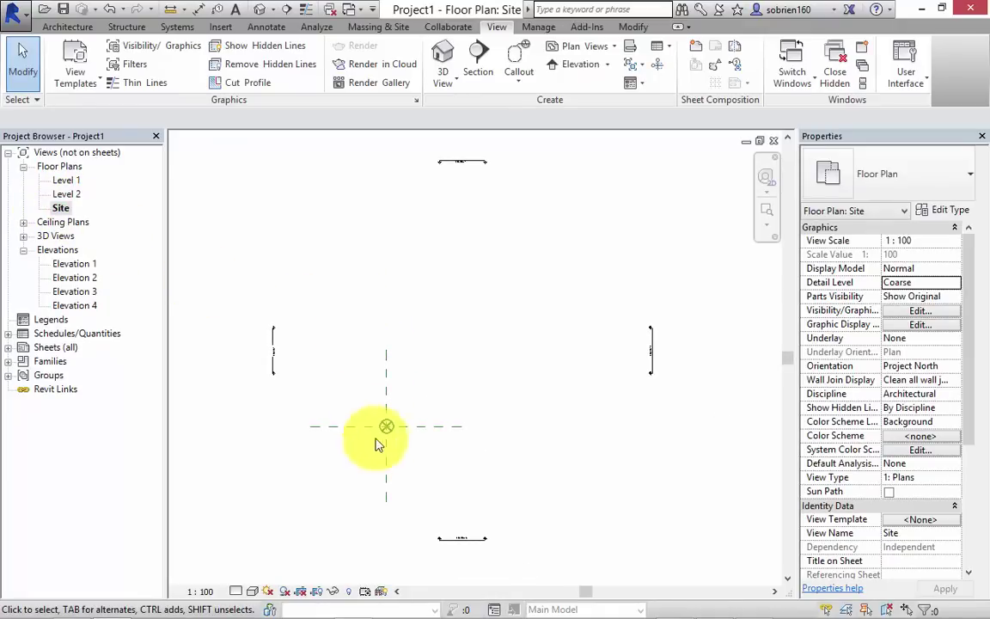
scroll(379, 444, up, 2)
mouse_move(387, 464)
middle_down()
mouse_move(358, 449)
mouse_move(370, 462)
middle_up()
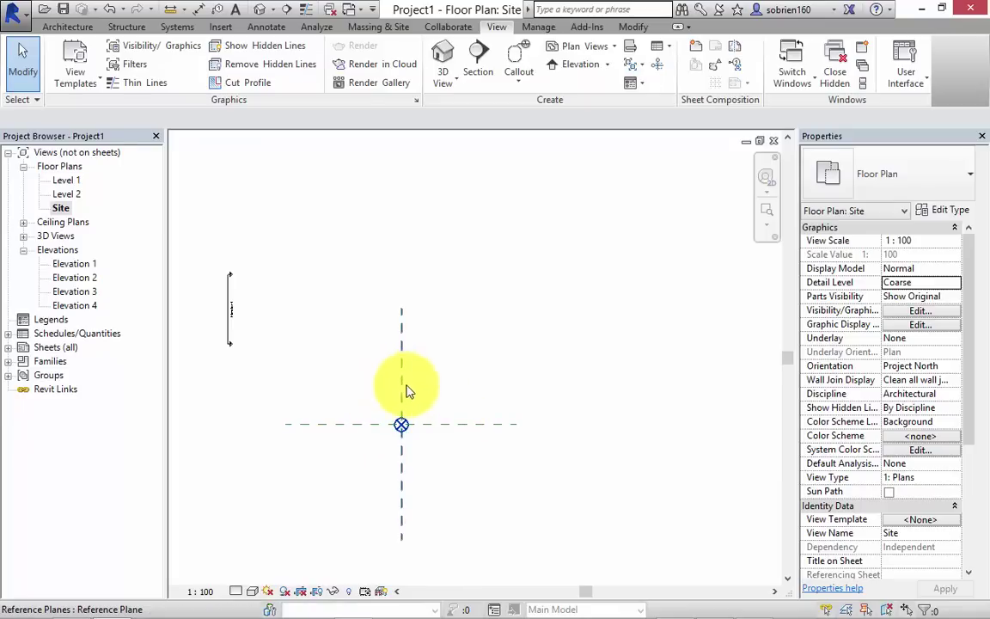
scroll(448, 406, down, 1)
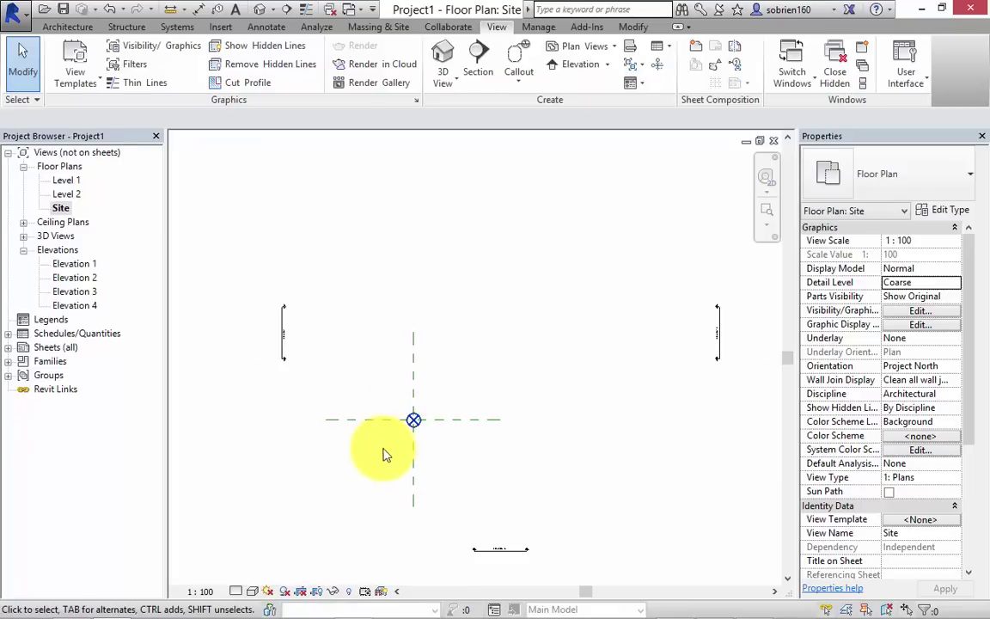
middle_drag(373, 453, 354, 419)
scroll(327, 445, down, 1)
scroll(370, 426, up, 1)
scroll(380, 431, up, 1)
Delete the horizontal and vertical reference planes, then select the Project Base Point
drag(488, 337, 414, 493)
key(Delete)
drag(426, 451, 354, 475)
key(Delete)
scroll(345, 465, down, 2)
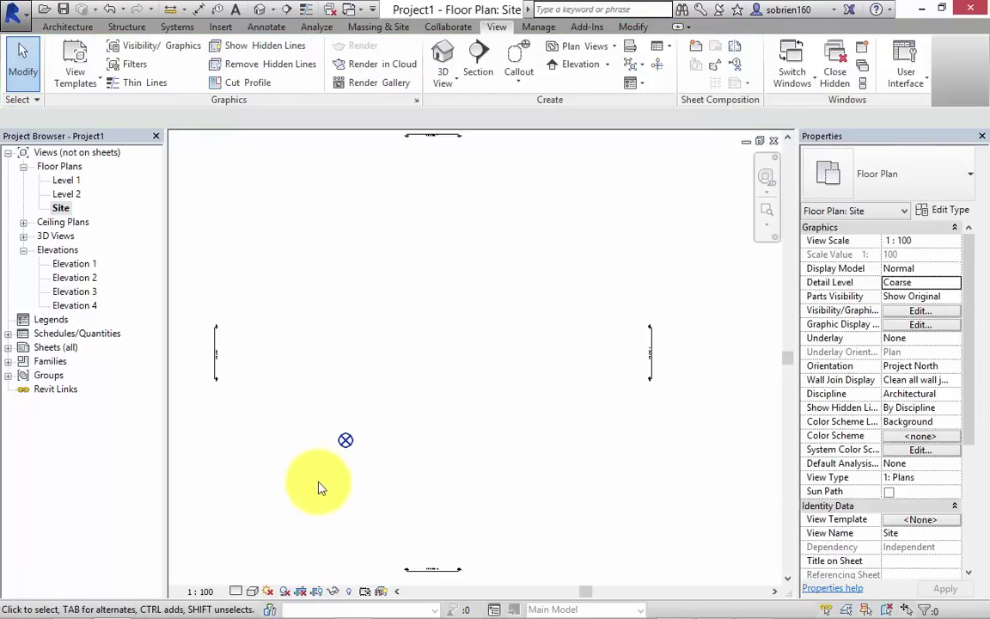
middle_drag(369, 469, 387, 483)
click(360, 482)
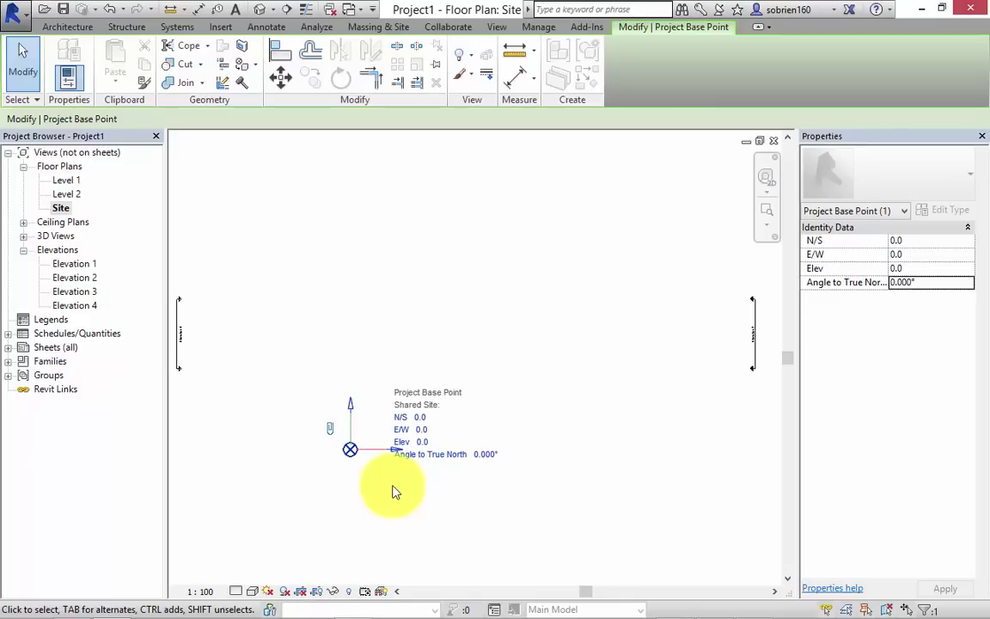
middle_drag(396, 495, 461, 479)
scroll(437, 474, down, 1)
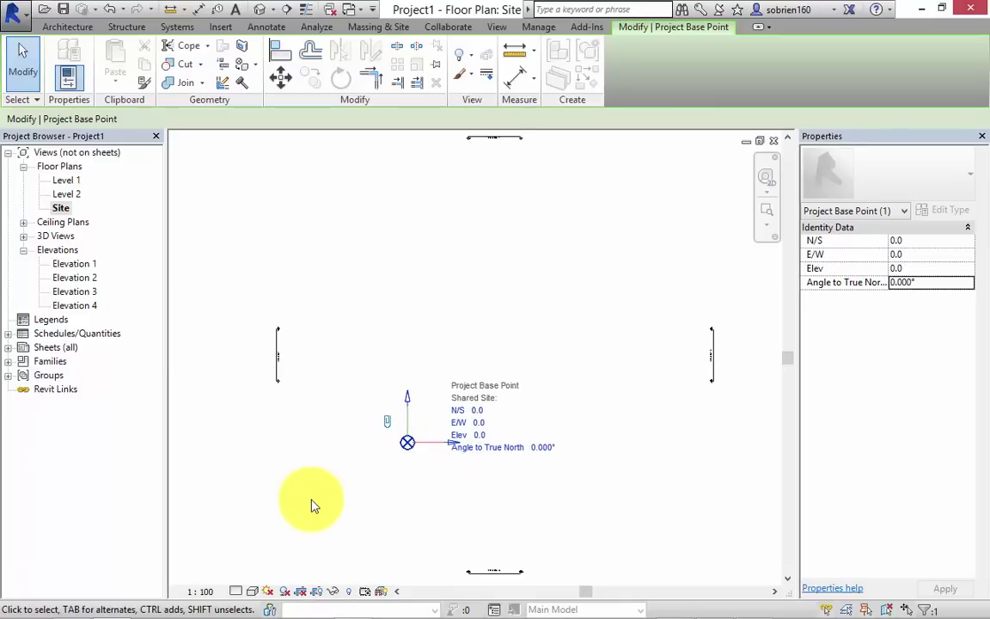
click(311, 504)
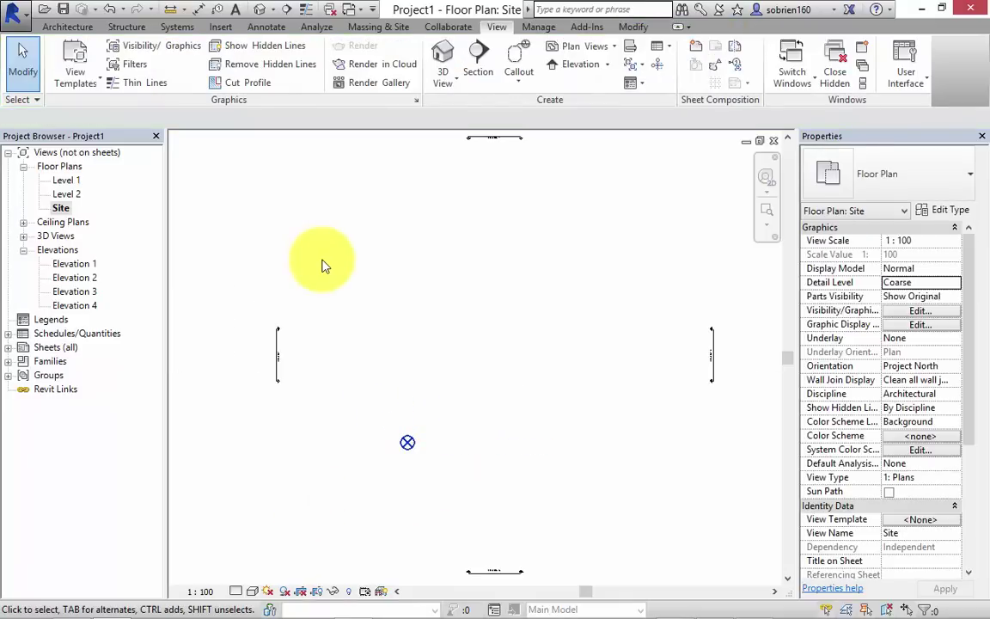
middle_drag(325, 266, 385, 264)
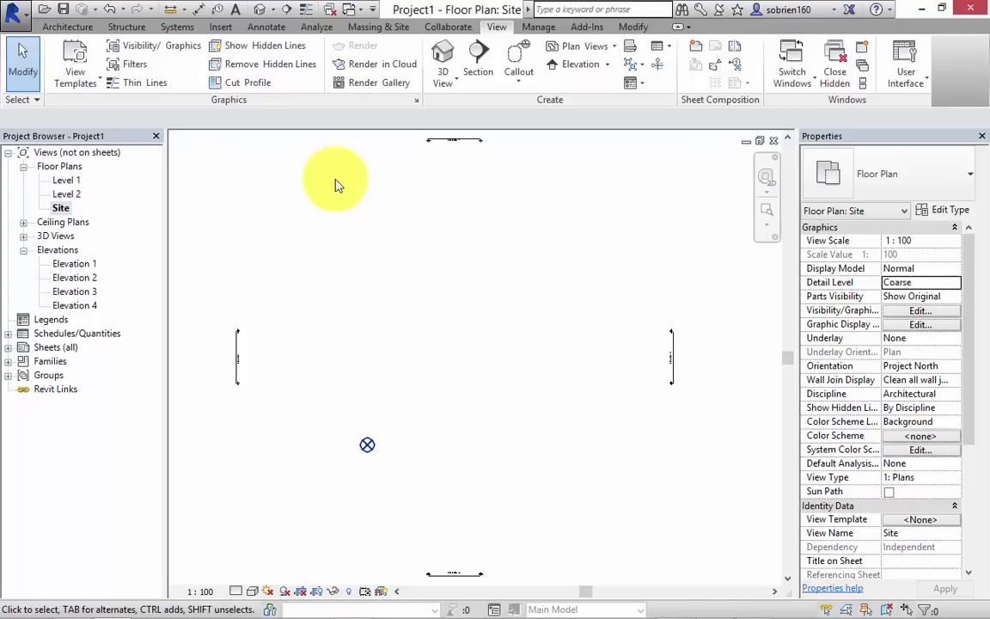
mouse_move(624, 616)
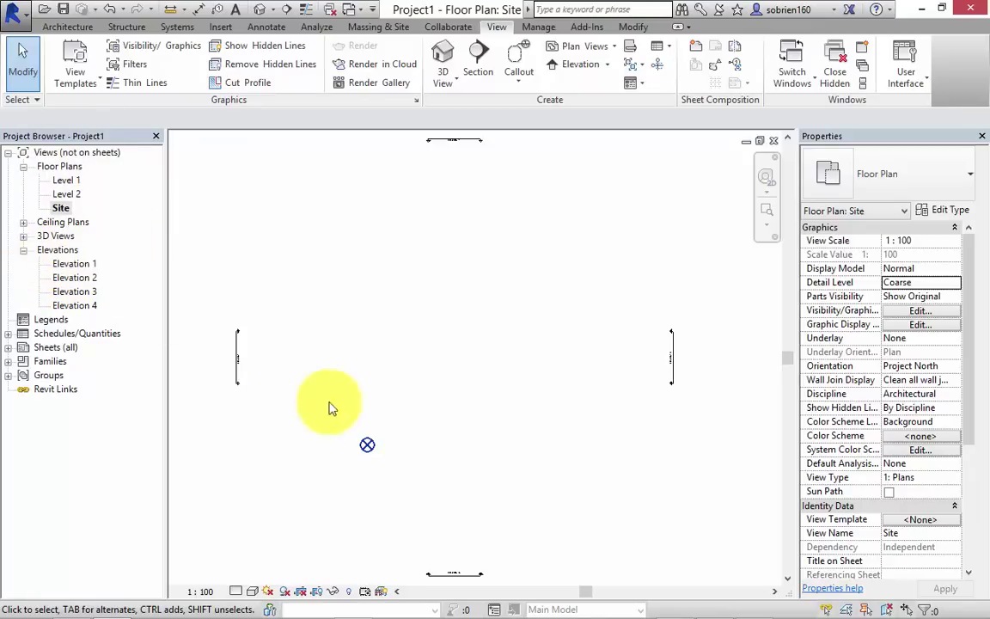
middle_drag(524, 422, 533, 433)
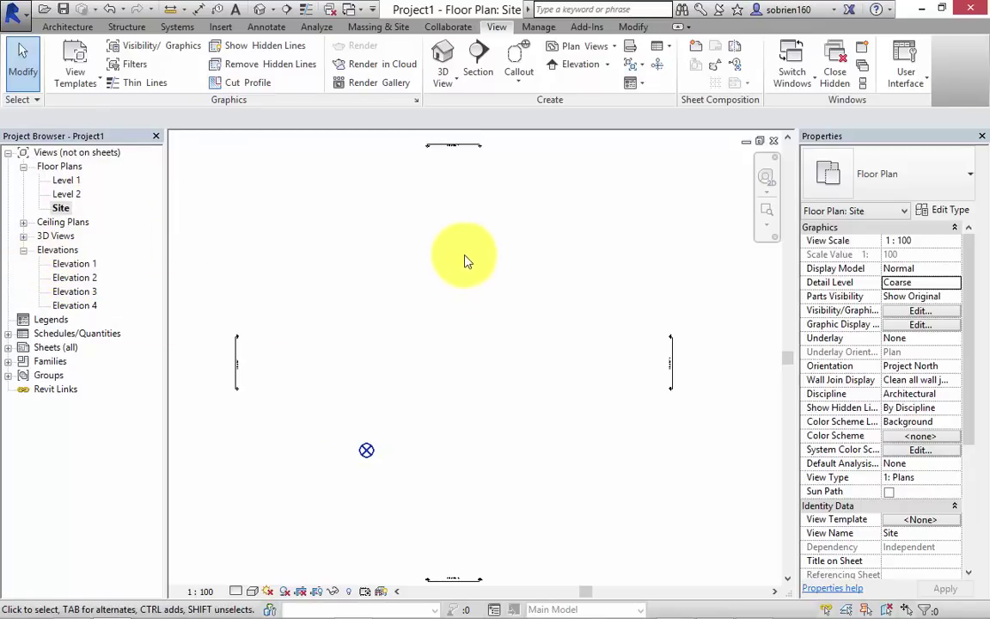
Start the Grid tool from the Architecture Datum panel
click(83, 28)
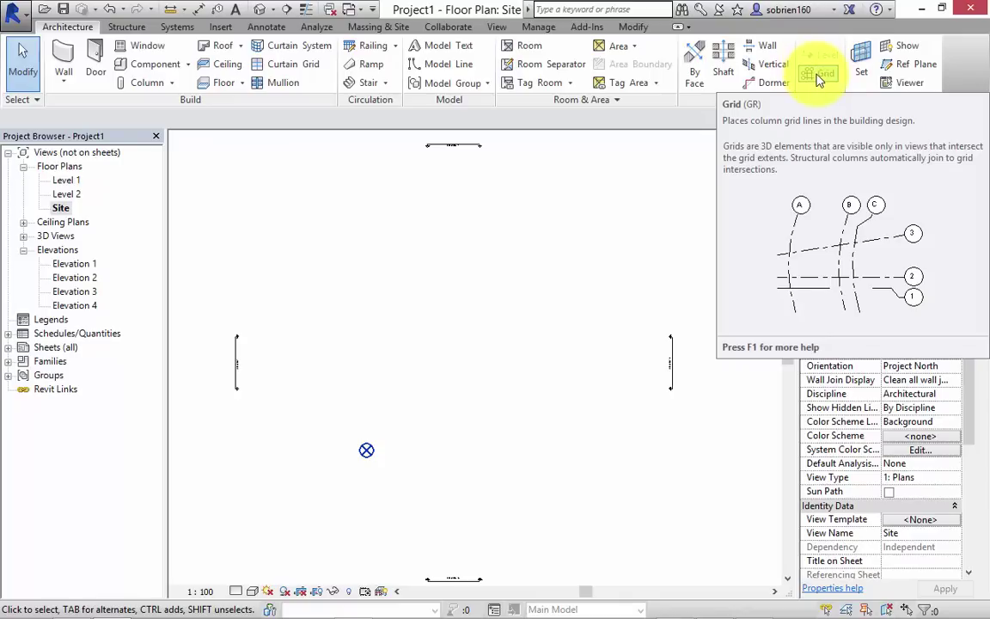
click(821, 76)
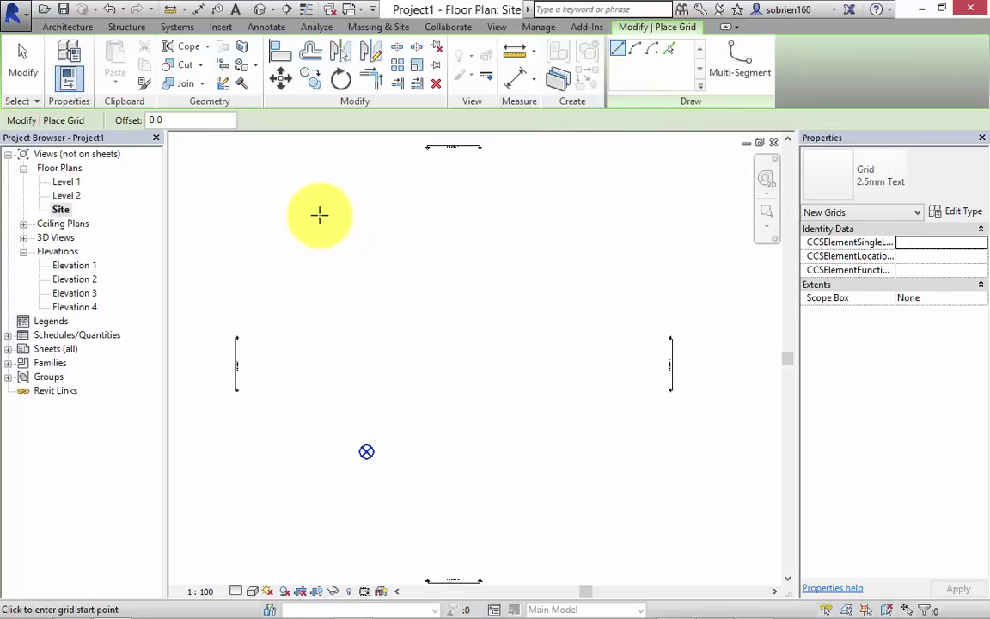
Draw a vertical grid line from near the top left straight down, then exit the Grid tool
click(320, 215)
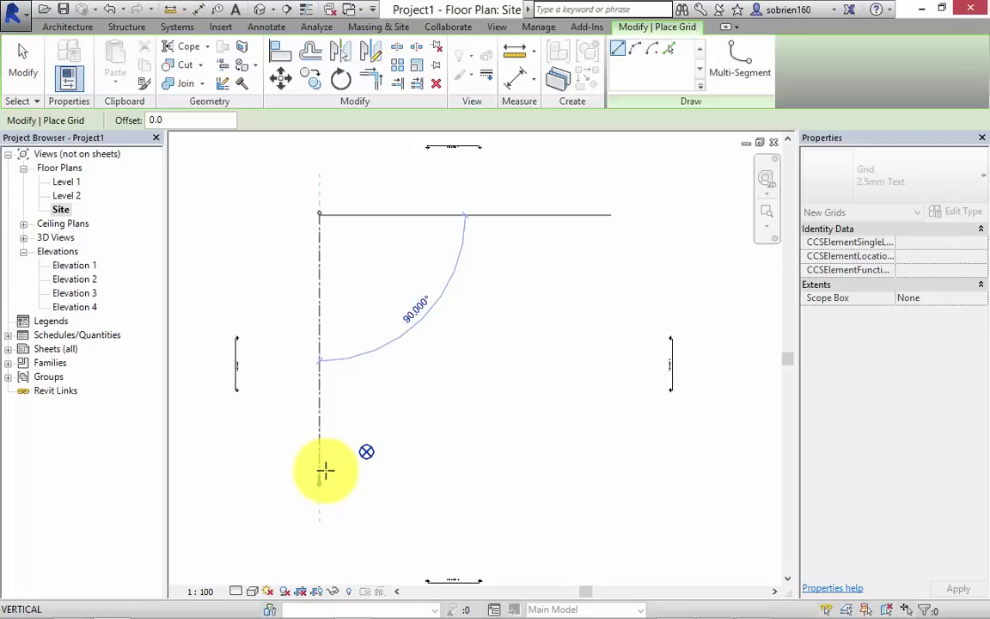
click(318, 531)
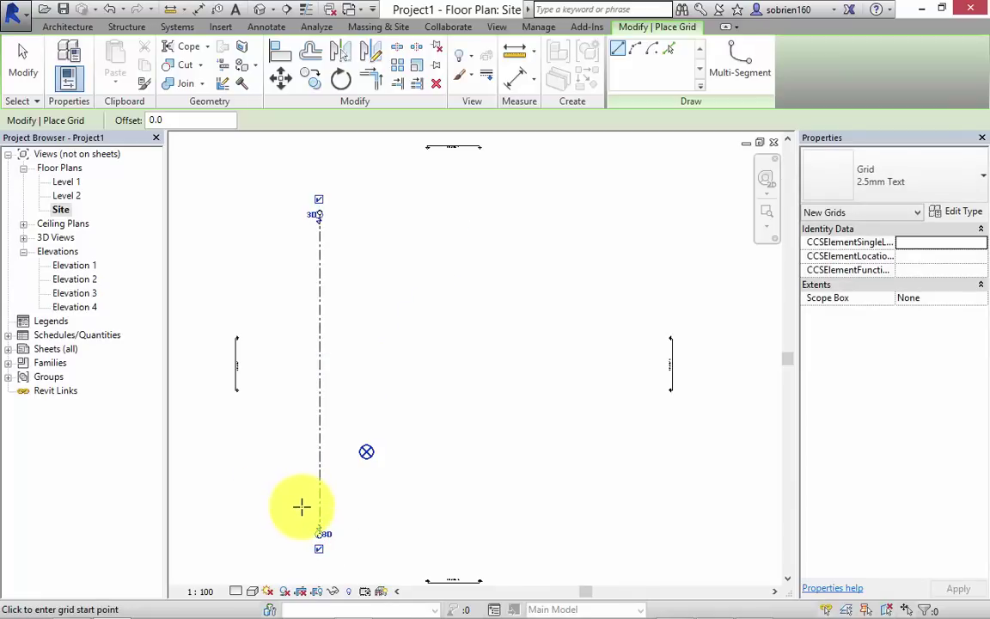
key(Escape)
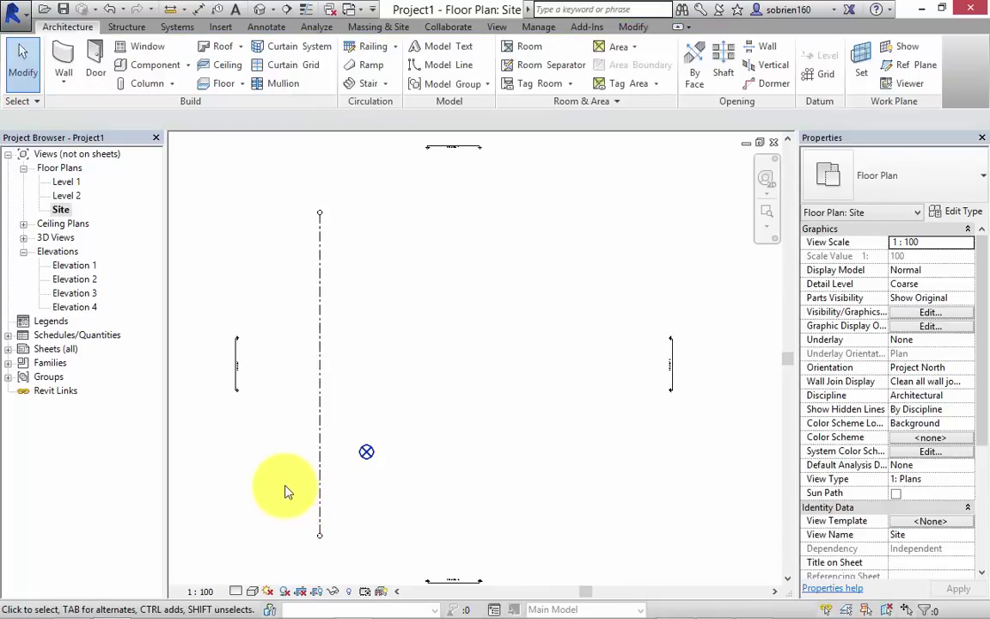
Zoom in to inspect grid 1's bubble, then select grid line 1
middle_drag(308, 509, 324, 531)
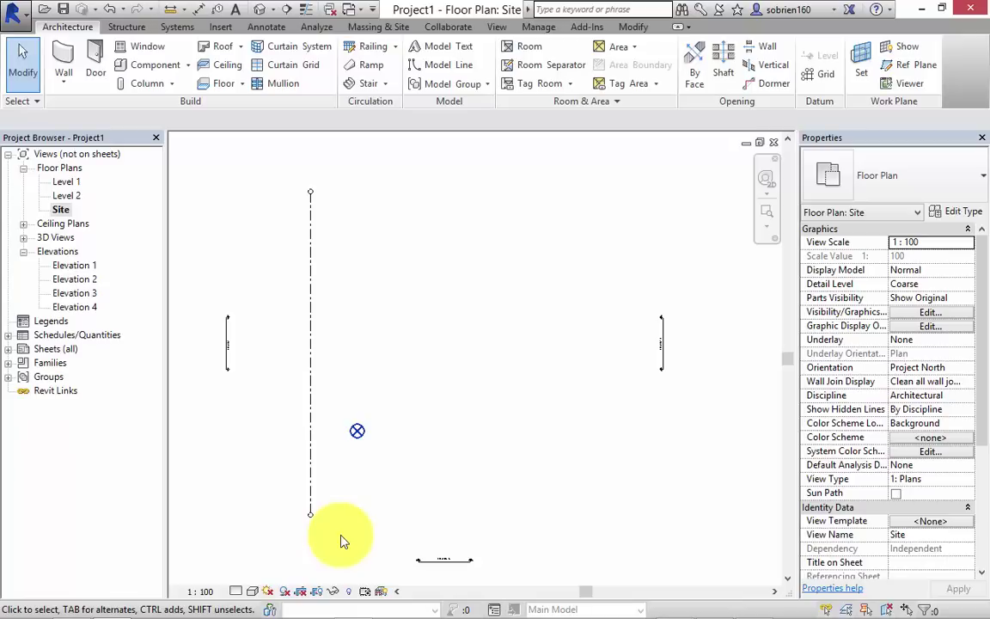
scroll(335, 535, up, 5)
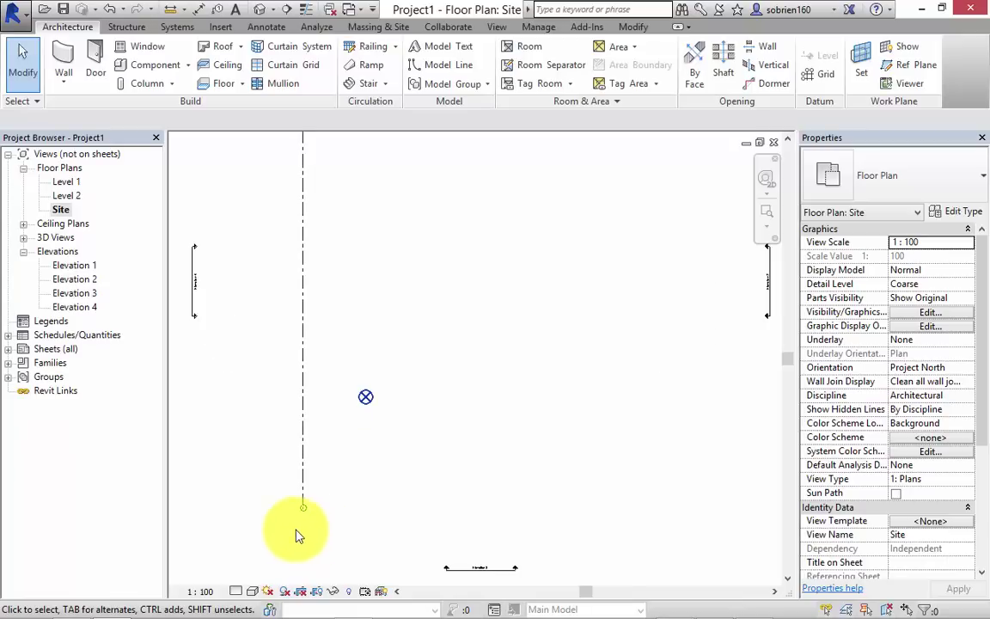
scroll(325, 519, up, 3)
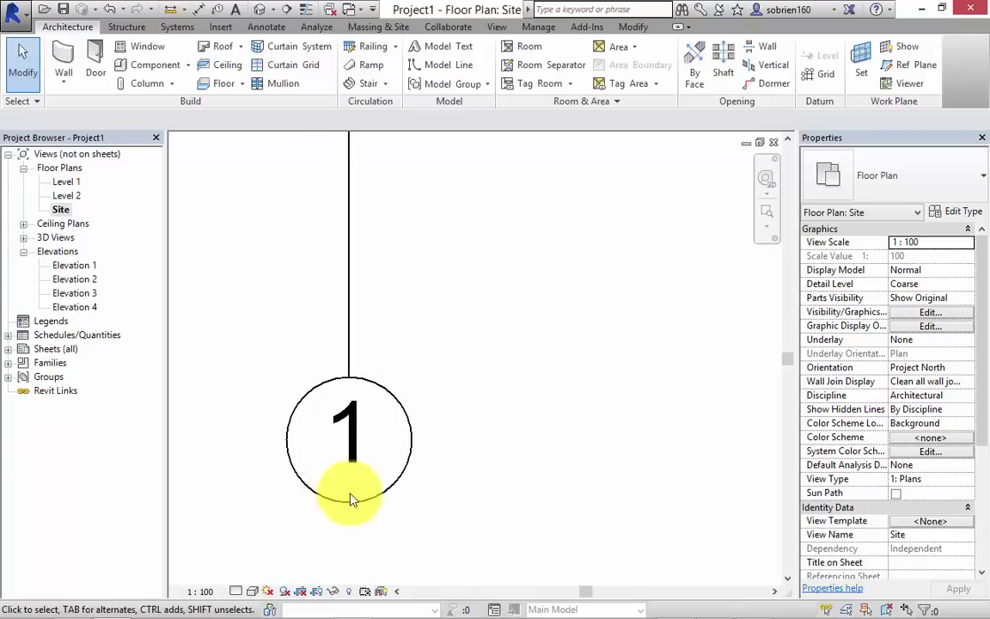
scroll(345, 431, down, 2)
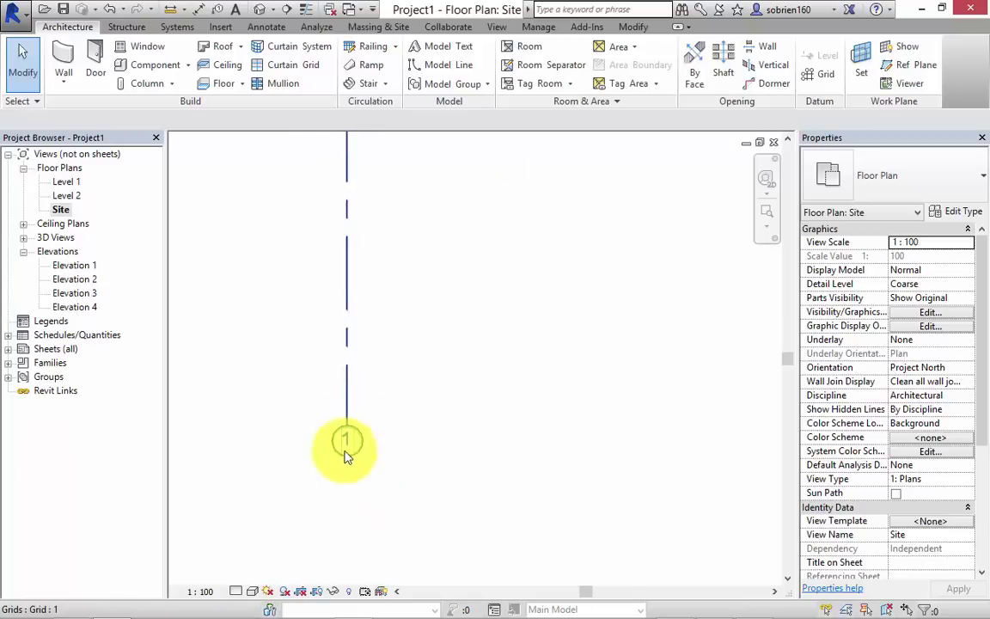
scroll(344, 449, down, 4)
scroll(335, 312, up, 5)
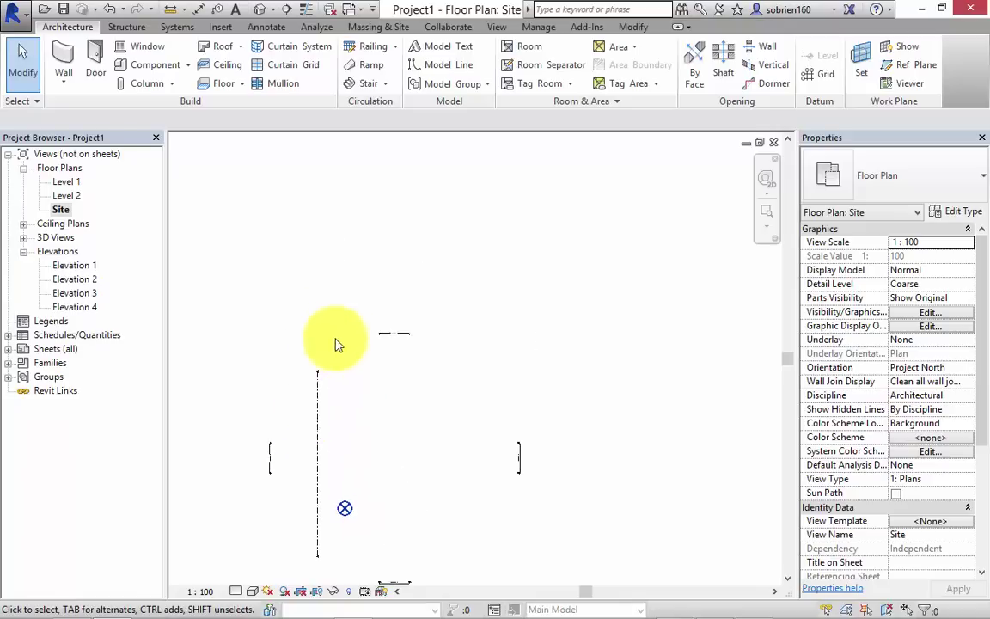
scroll(409, 407, down, 5)
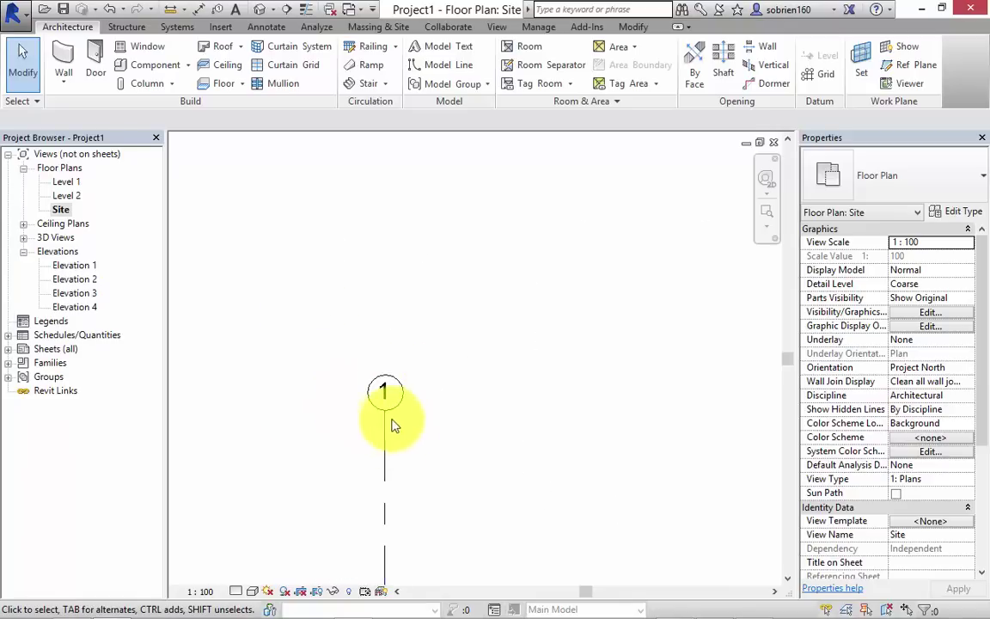
mouse_move(462, 449)
middle_down()
mouse_move(413, 371)
mouse_move(402, 411)
mouse_move(387, 411)
middle_up()
scroll(320, 365, up, 2)
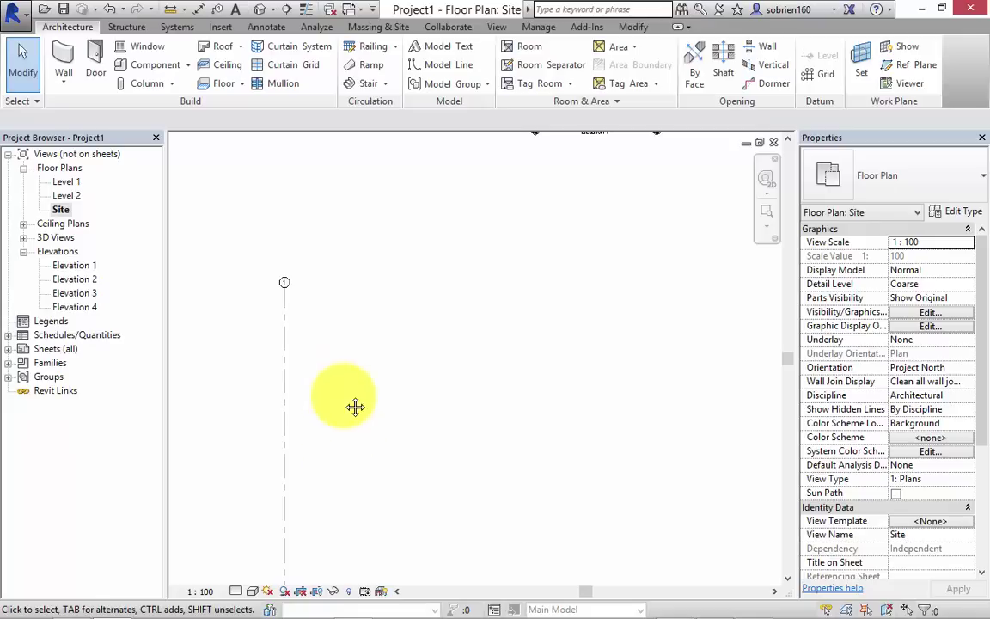
middle_drag(334, 371, 342, 444)
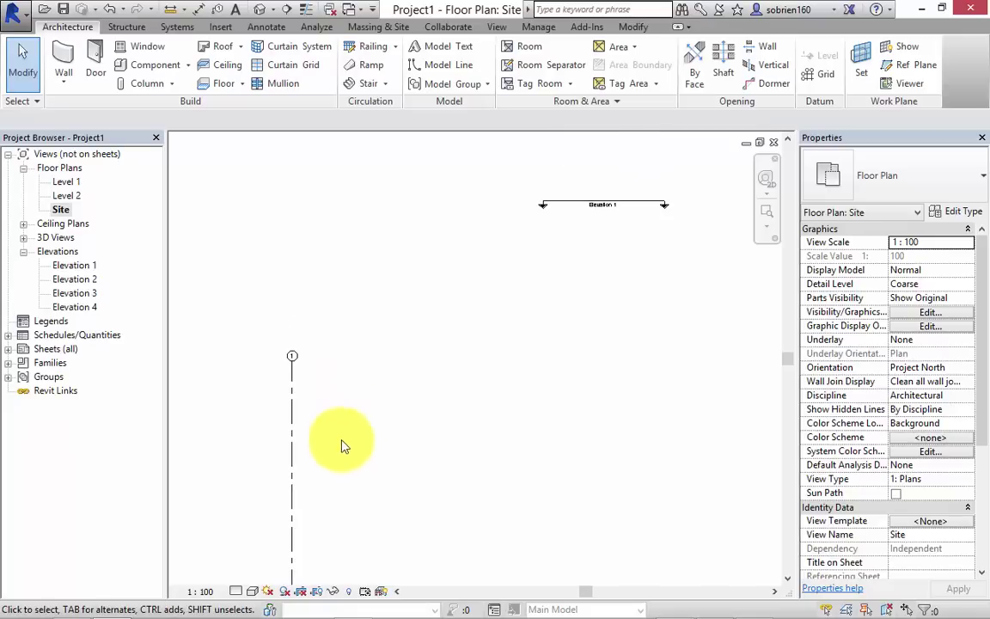
click(292, 467)
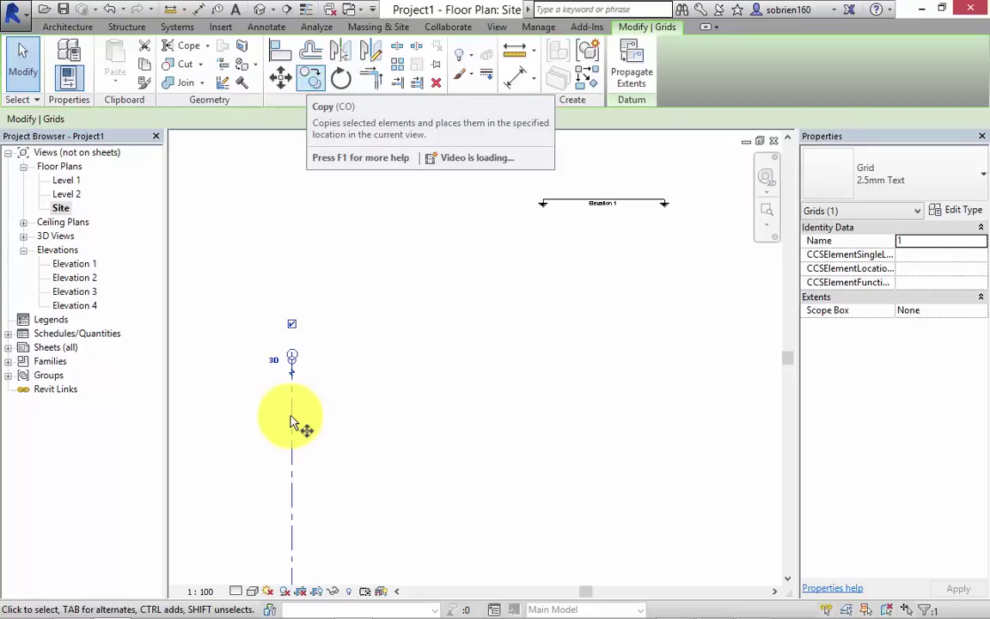
Copy grid line 1 a distance of 1200 to the right using CO
key(c)
key(o)
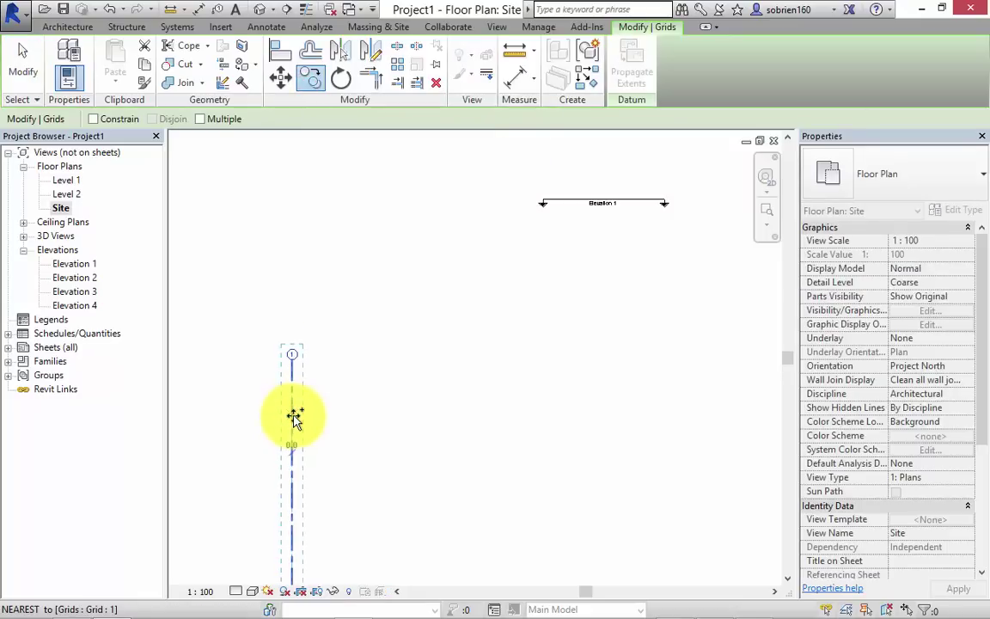
click(294, 415)
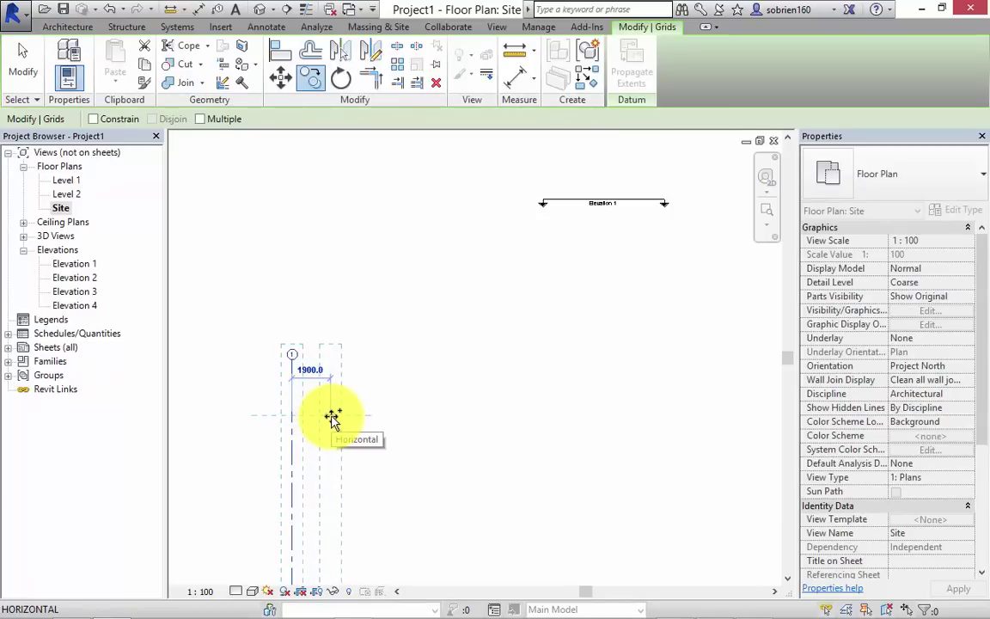
text(1200)
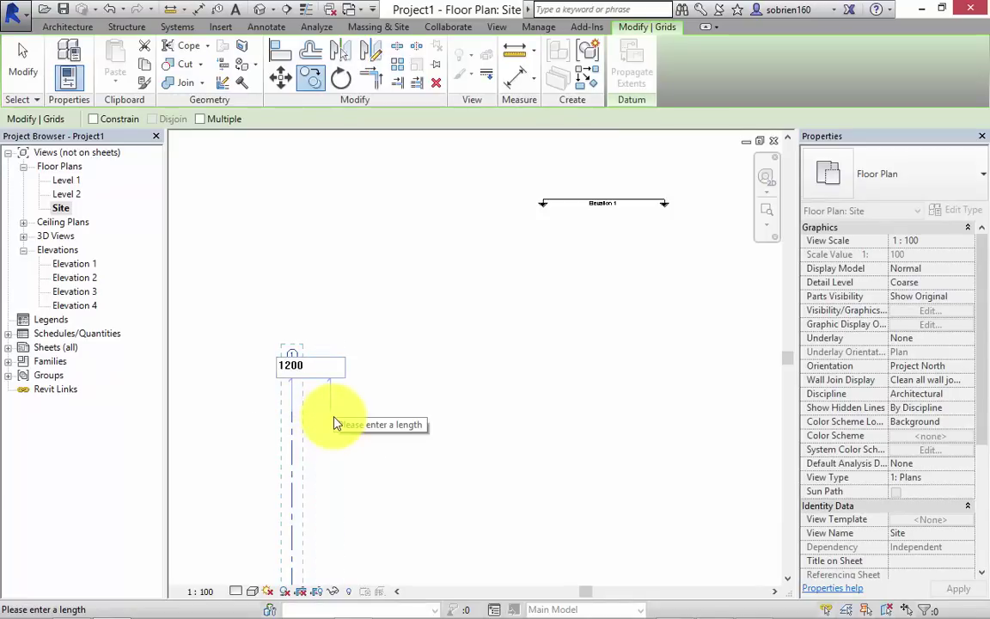
key(Return)
click(353, 409)
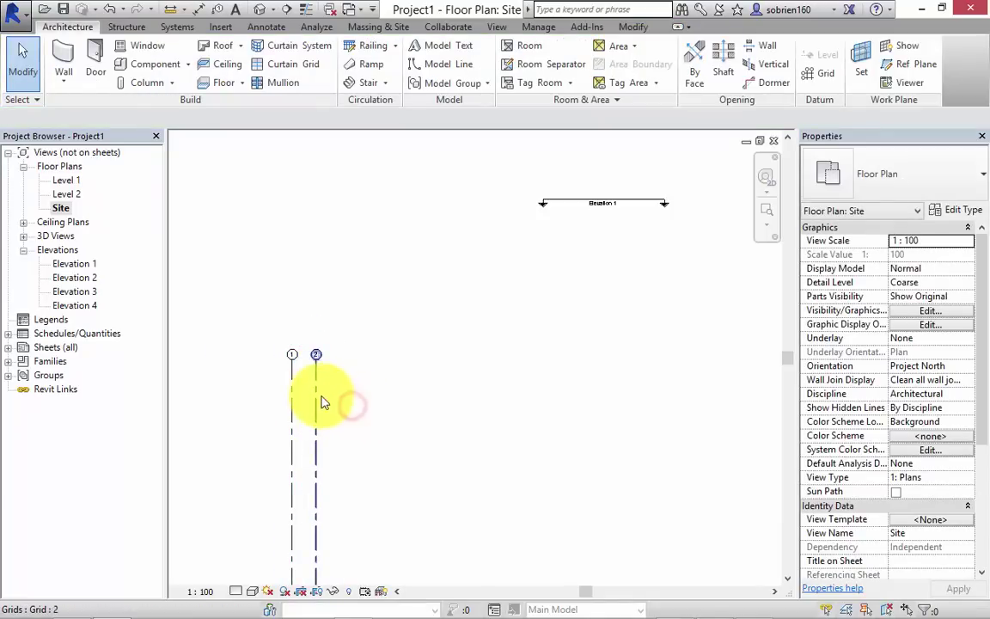
Select grid line 2 to confirm its 1200.0 spacing, then deselect it
scroll(308, 361, up, 5)
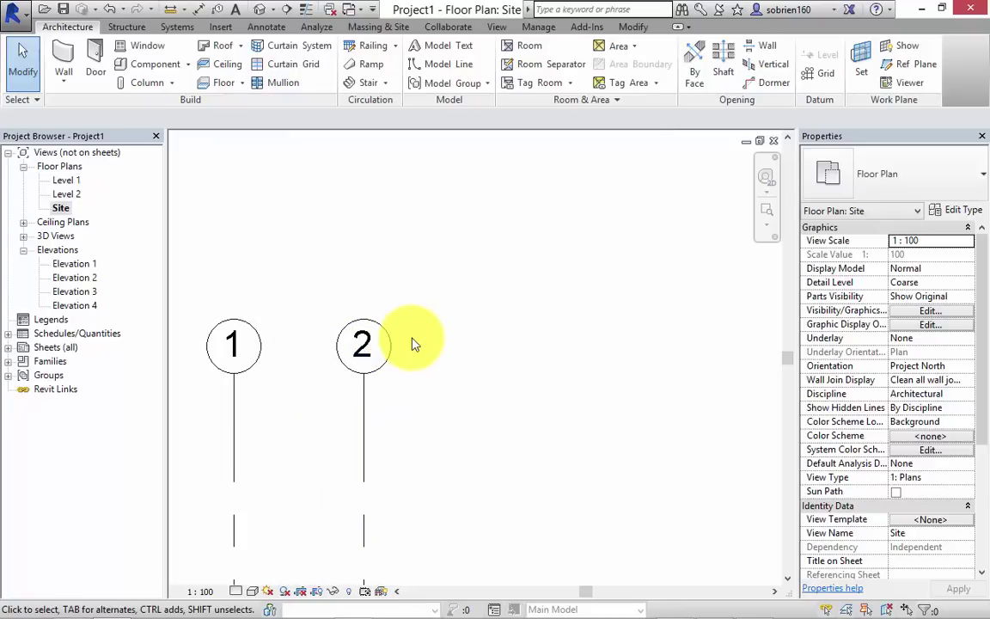
scroll(414, 344, down, 2)
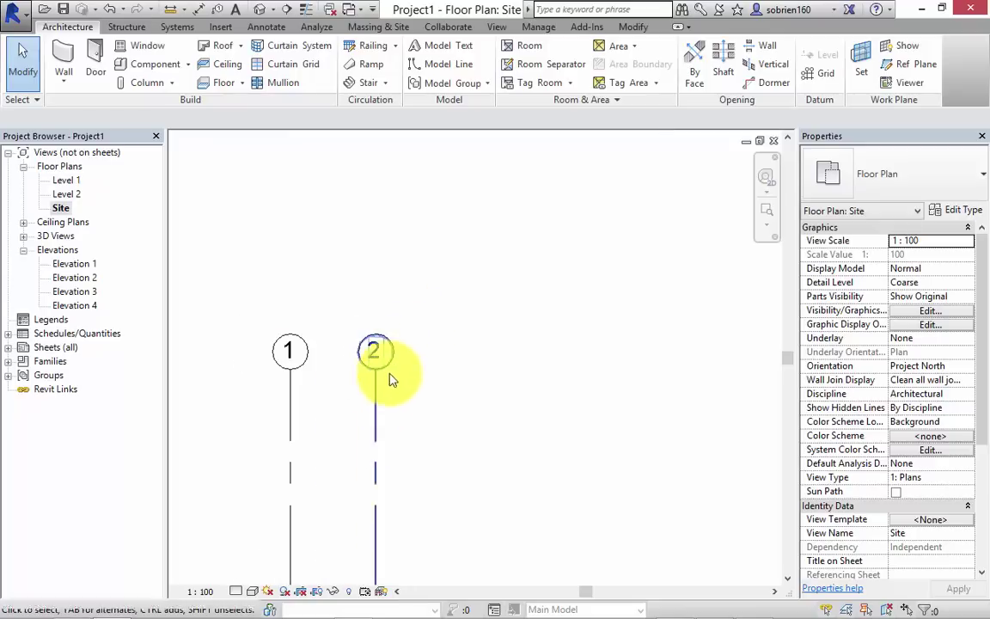
click(378, 480)
scroll(407, 456, down, 2)
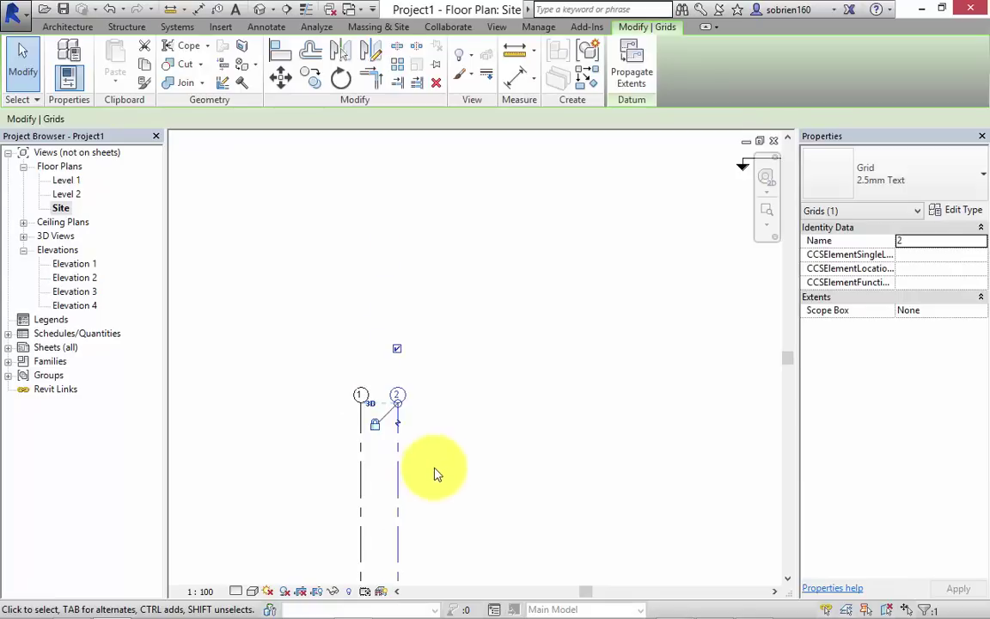
middle_drag(435, 471, 422, 427)
click(437, 421)
scroll(435, 370, down, 3)
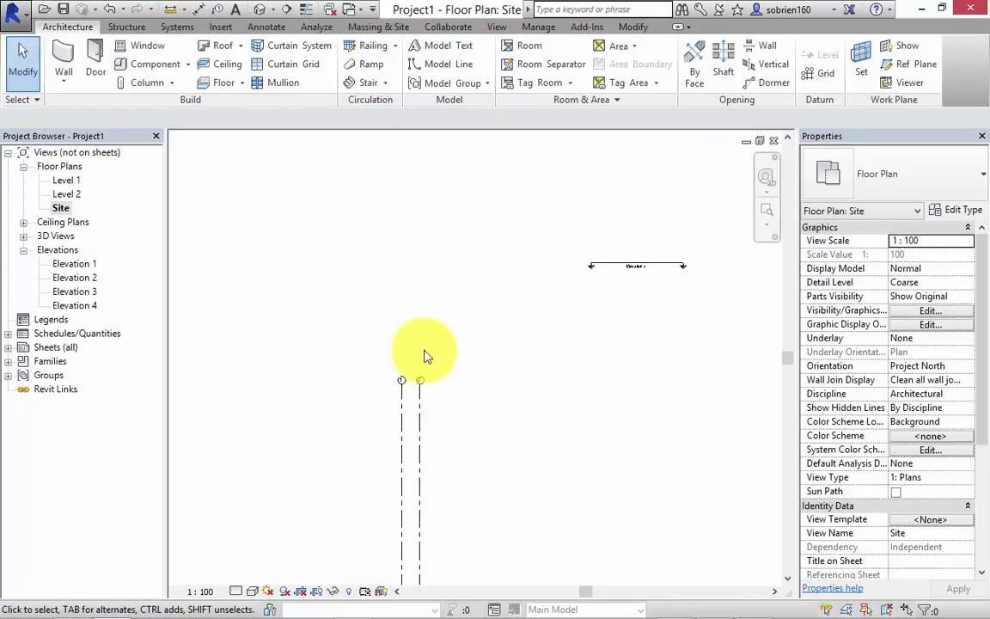
middle_drag(427, 354, 415, 333)
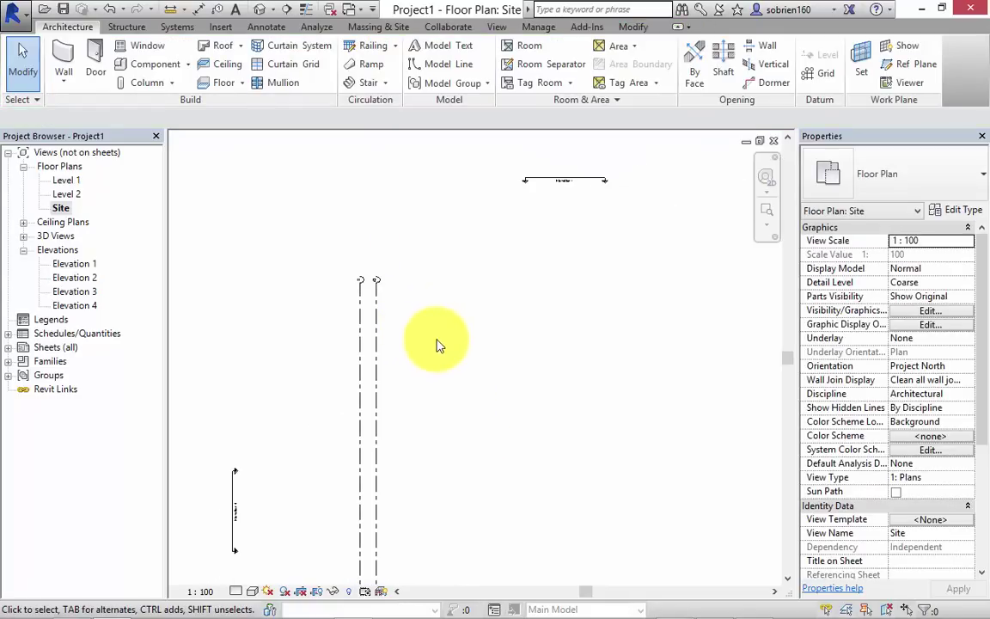
Centre grids 1 and 2 in view and select grid line 1
middle_drag(445, 353, 418, 347)
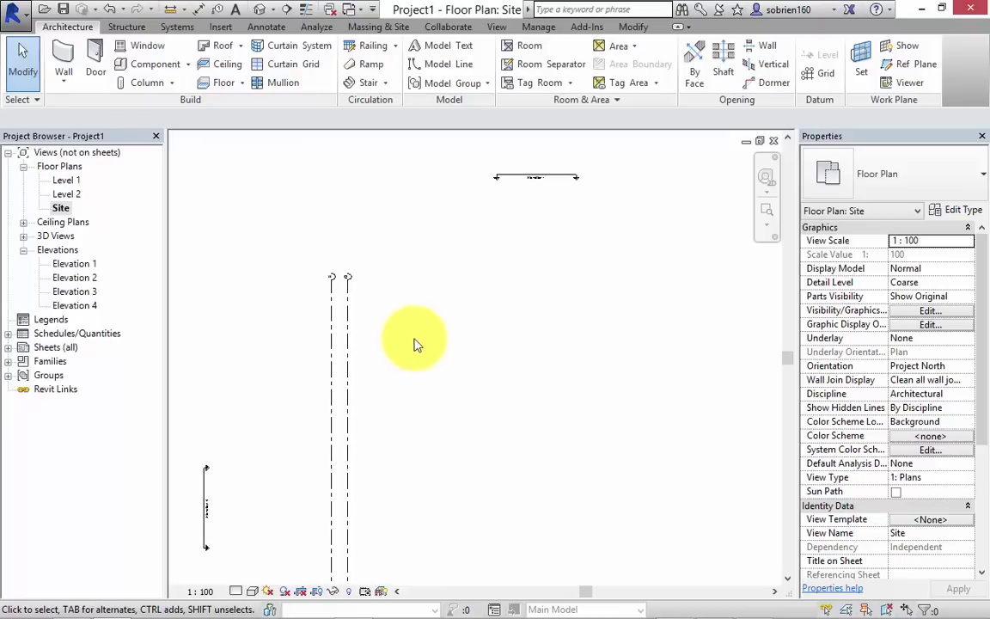
scroll(415, 343, up, 3)
middle_drag(404, 348, 502, 337)
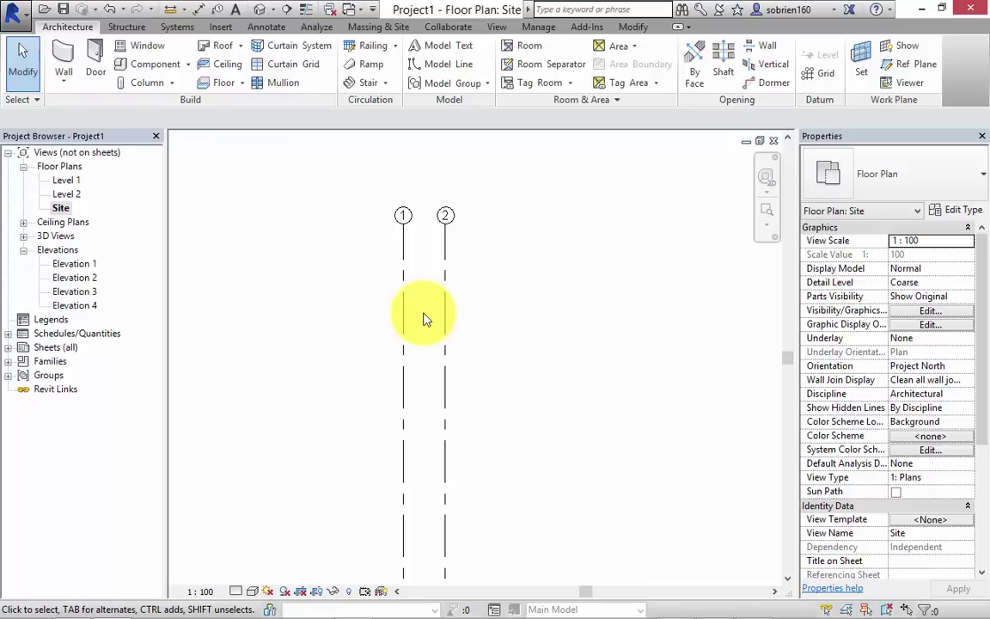
middle_drag(497, 310, 481, 306)
click(388, 300)
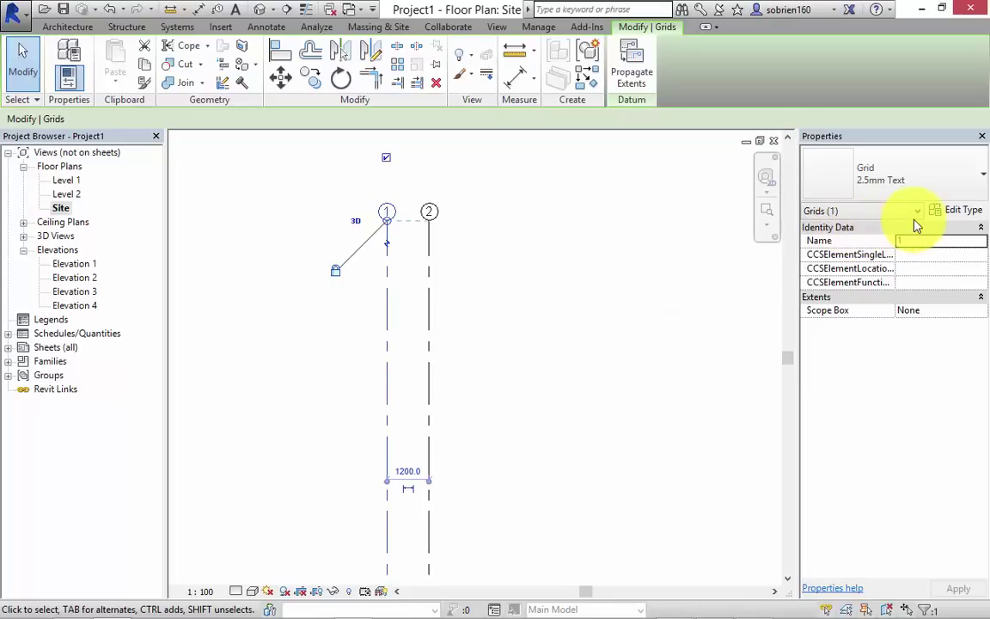
Open grid line 1's Type Properties, close it unchanged, and deselect the grid
click(949, 217)
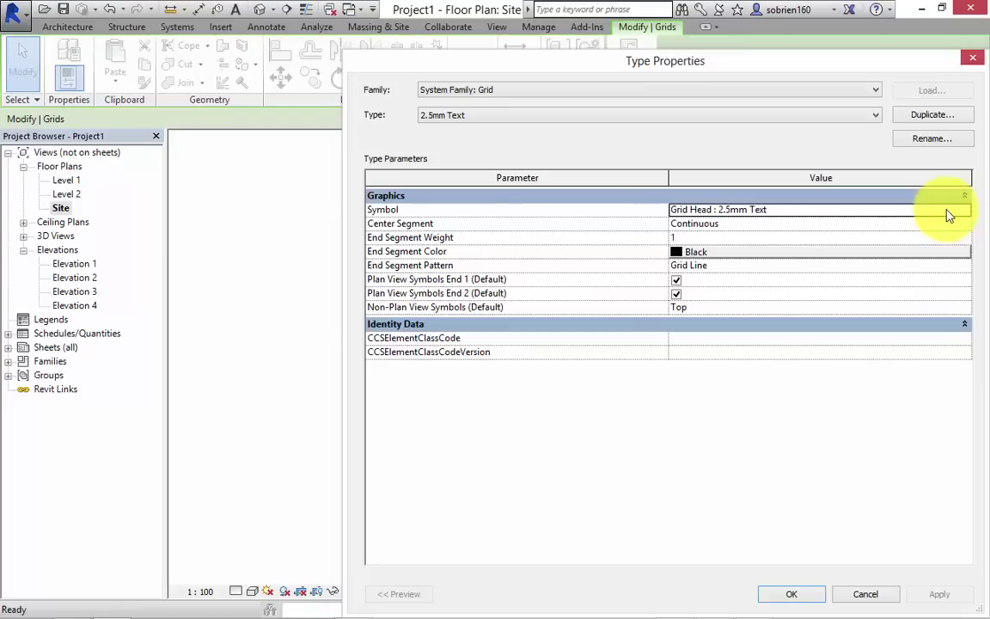
click(972, 57)
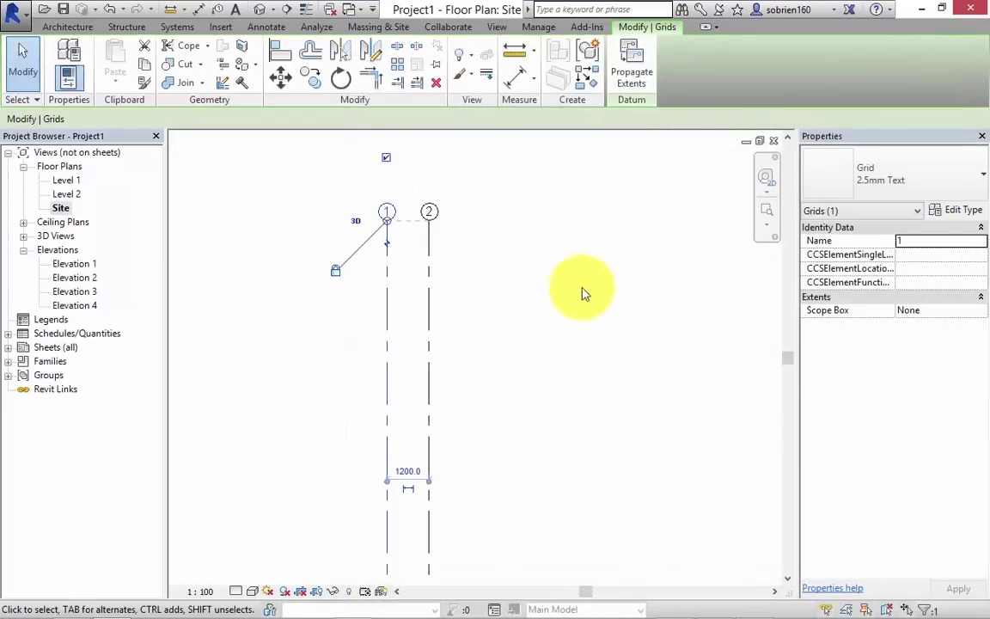
click(555, 262)
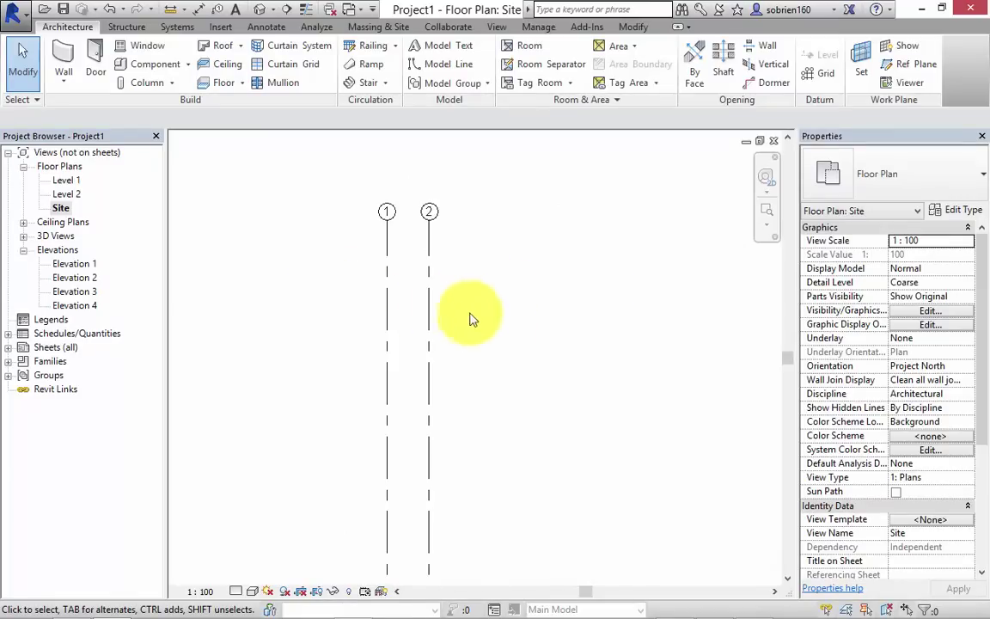
Select grid line 1 and reopen Type Properties for the 2.5mm Text grid type
middle_drag(491, 360, 502, 352)
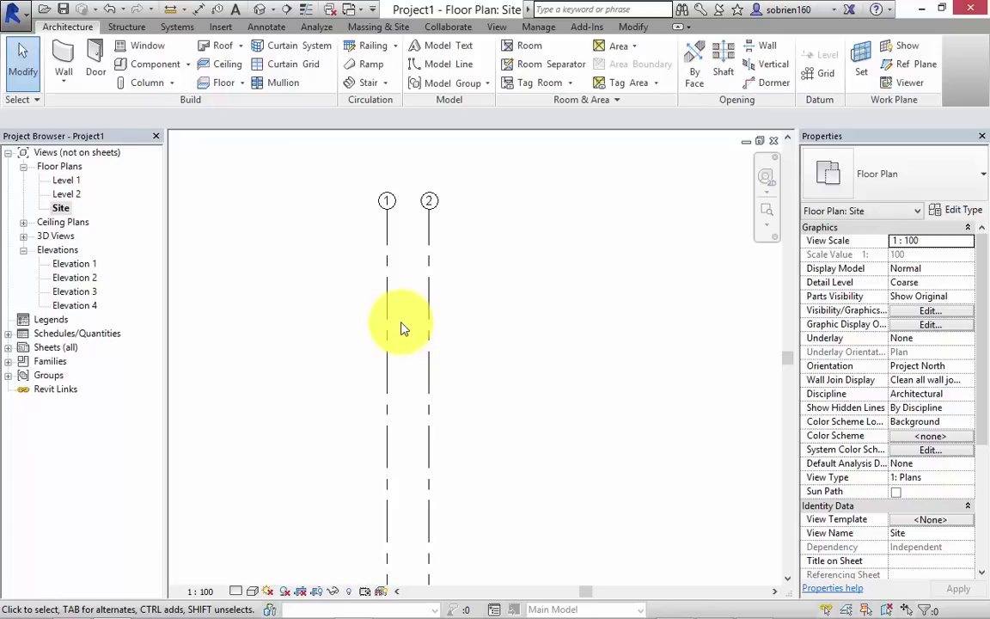
click(387, 295)
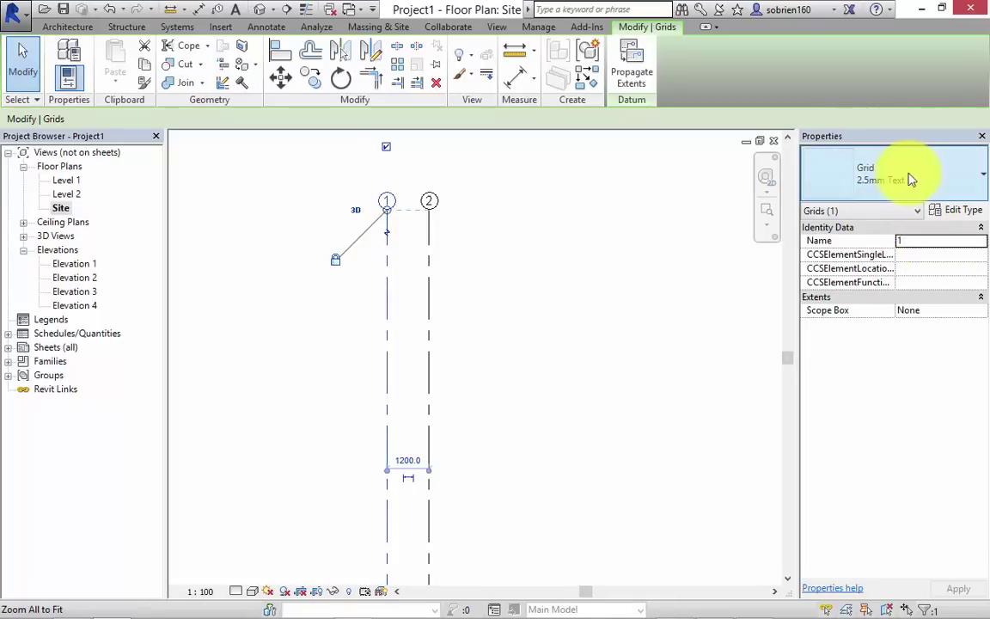
click(952, 212)
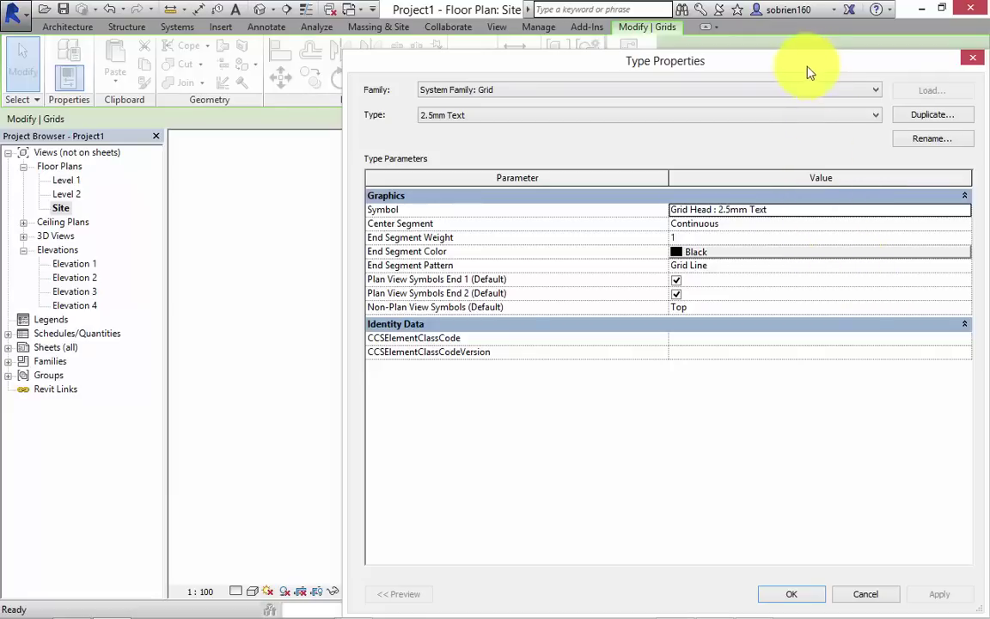
drag(798, 69, 720, 57)
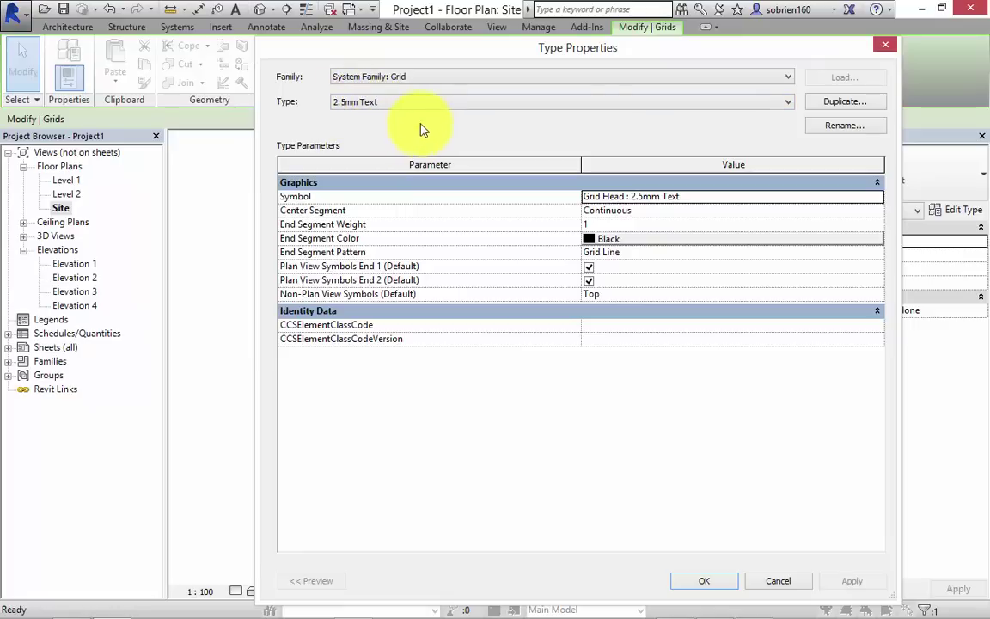
Duplicate the 2.5mm Text grid type as a new type named Module Grid
click(818, 104)
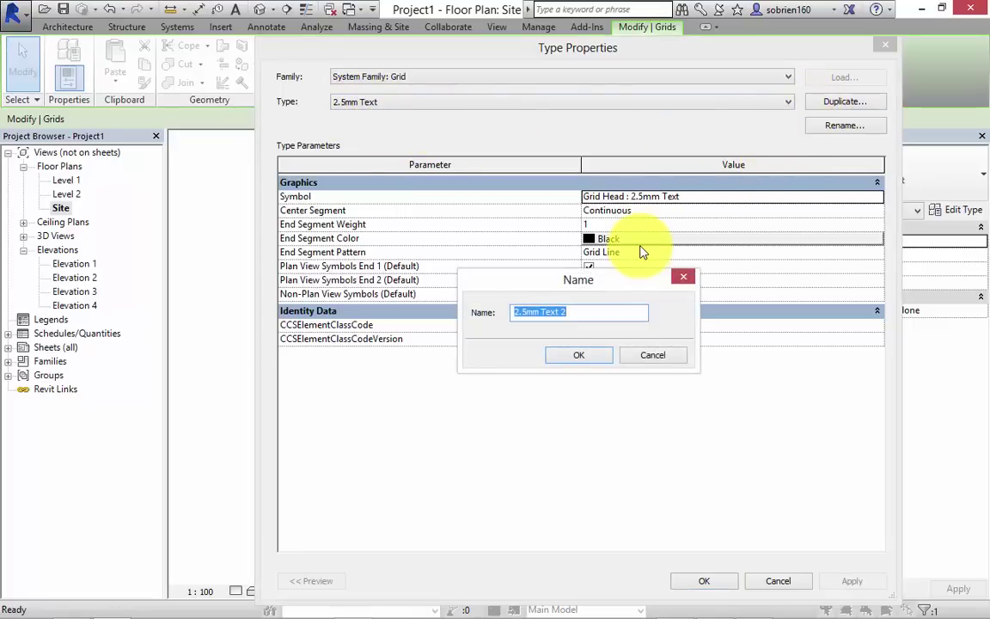
text(Module Grid)
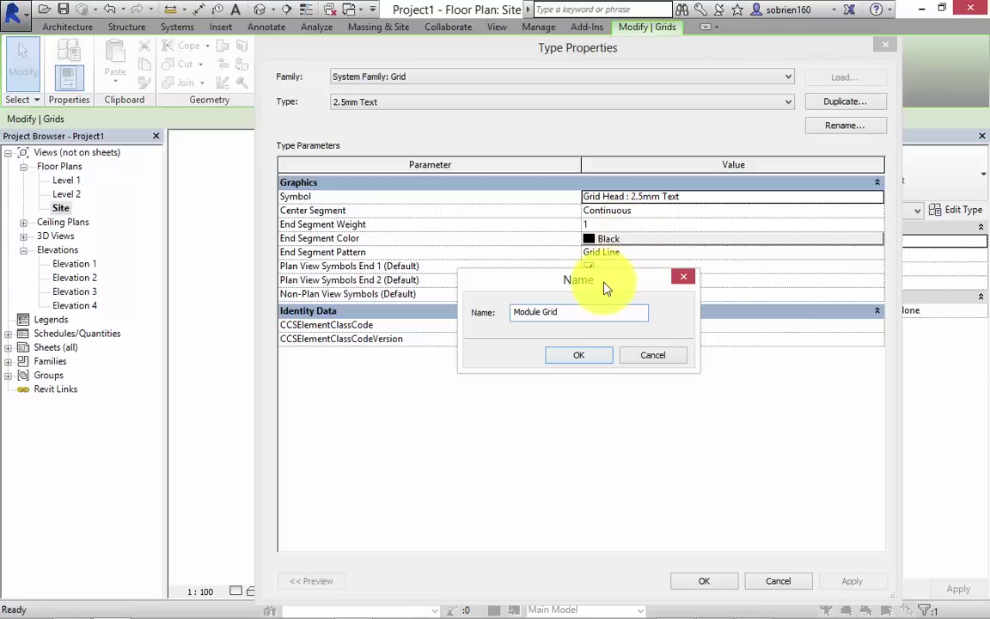
click(581, 363)
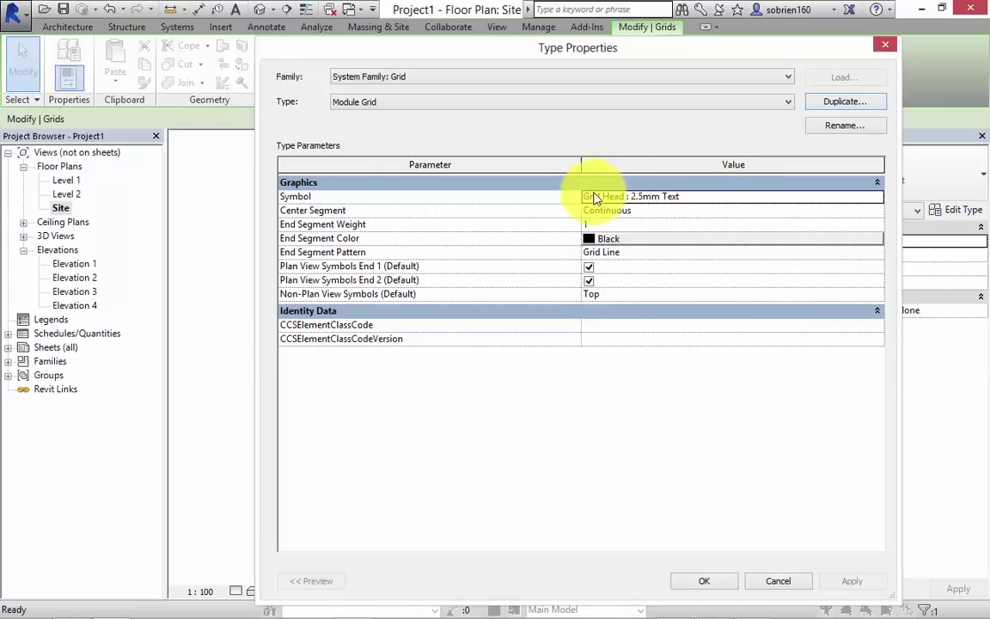
Set the Module Grid head symbol to <none>, keep Center Segment Continuous, and bring up End Segment Color
drag(597, 49, 543, 116)
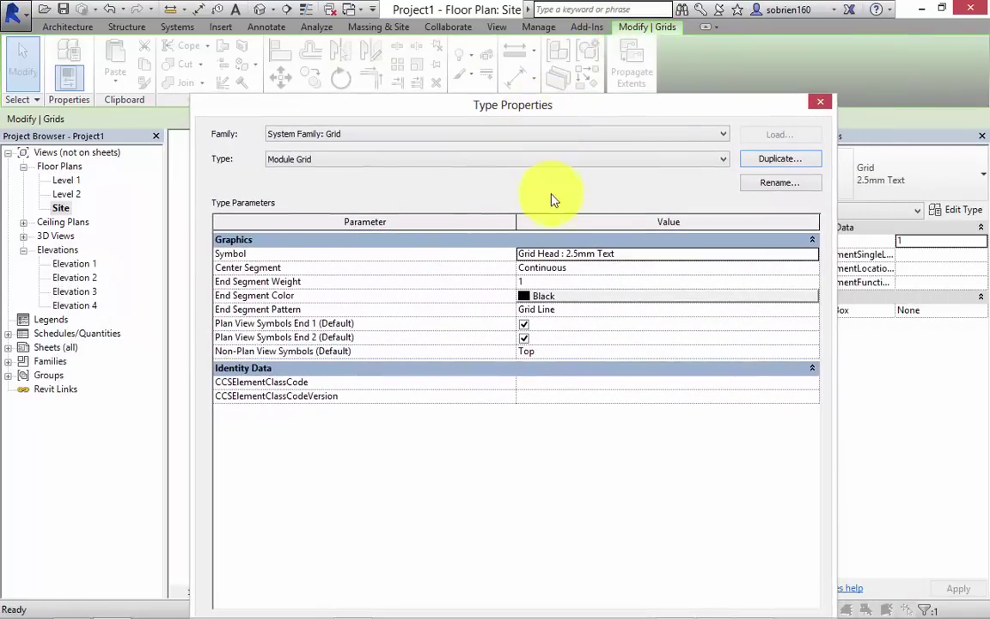
click(810, 255)
click(812, 254)
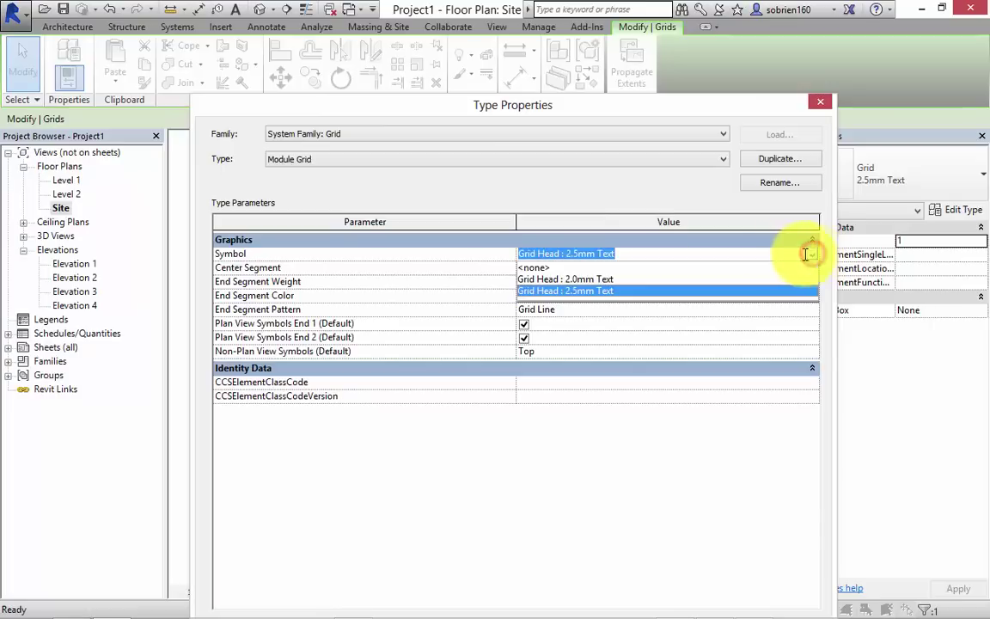
click(535, 267)
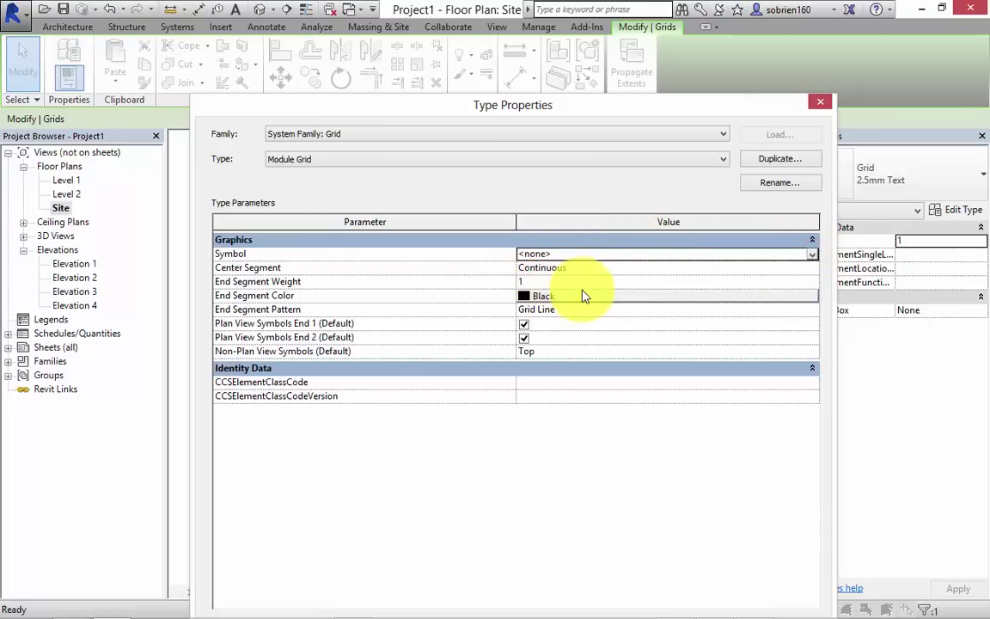
click(706, 267)
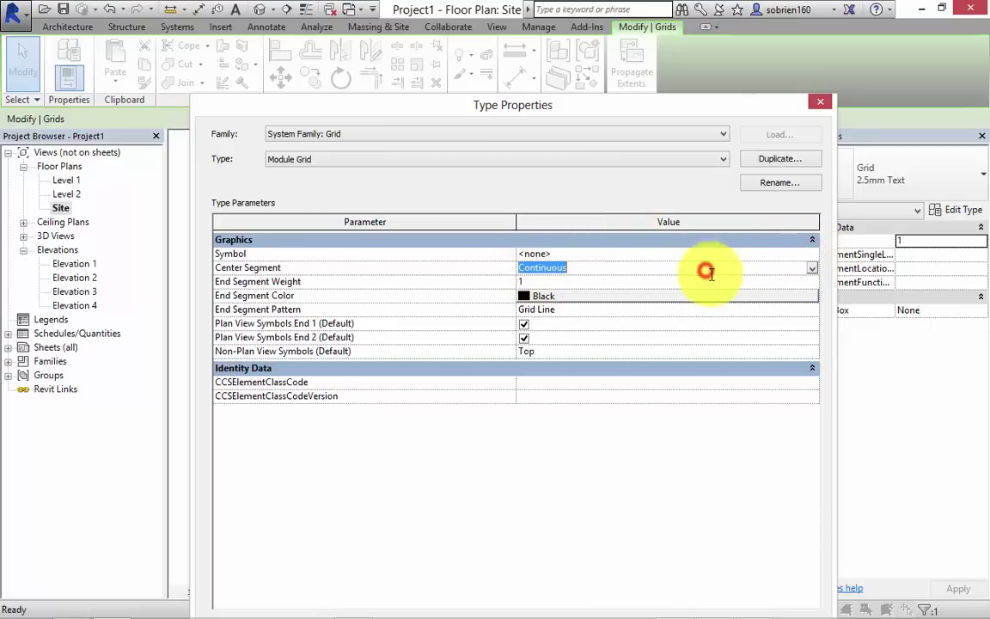
click(812, 269)
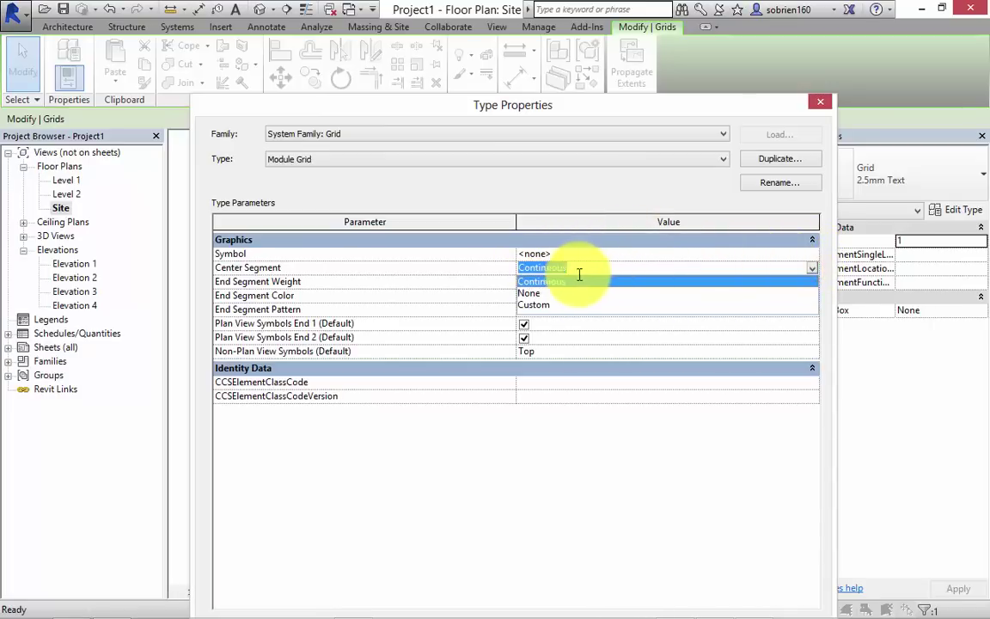
click(657, 466)
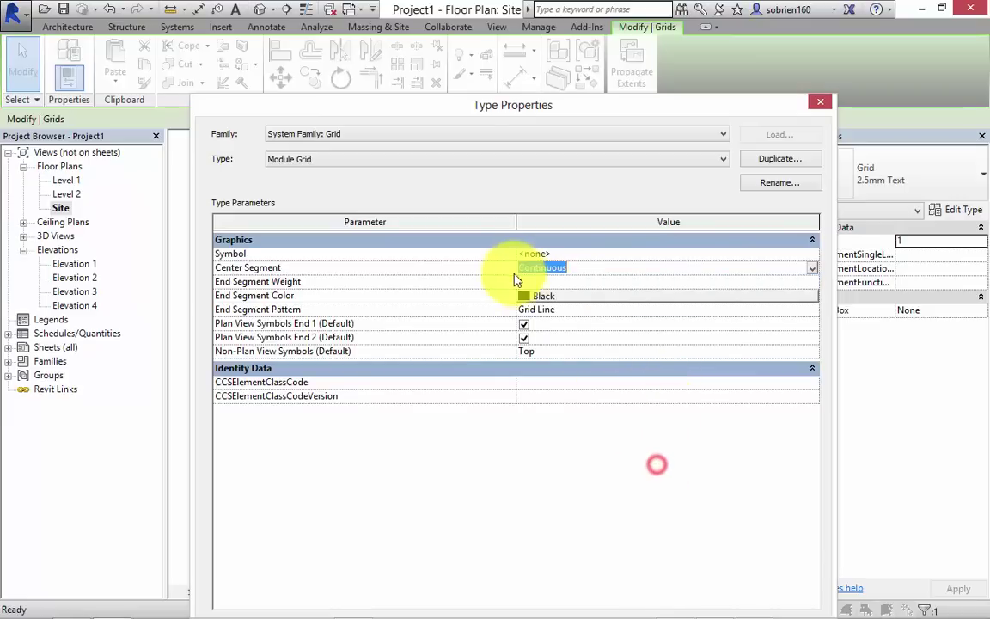
click(567, 302)
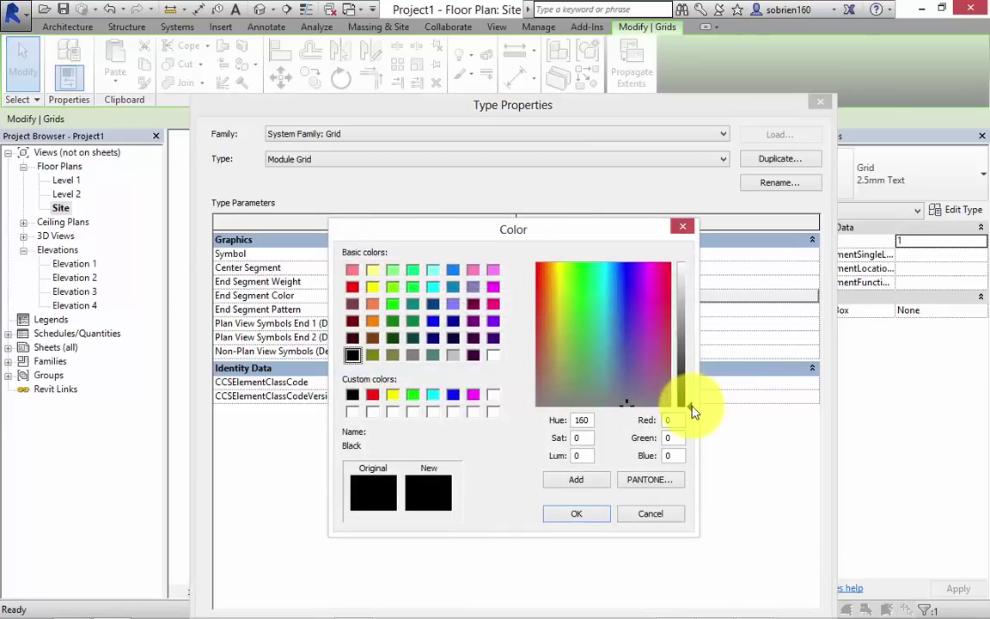
Make the end segments grey RGB 121-121-121 with the bips_STIP04 line pattern
drag(693, 413, 691, 337)
click(582, 518)
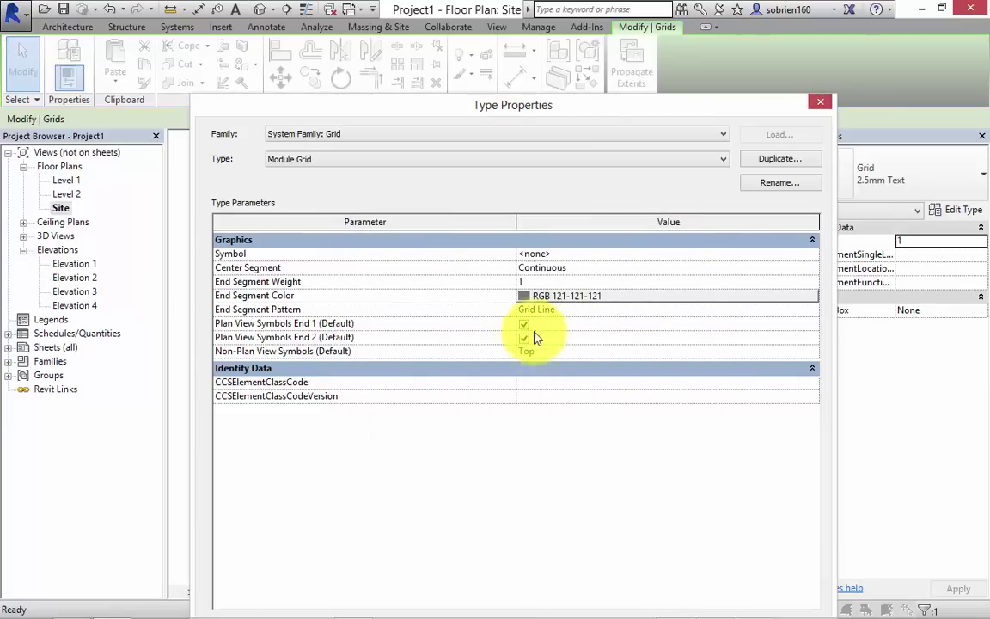
click(580, 310)
click(813, 311)
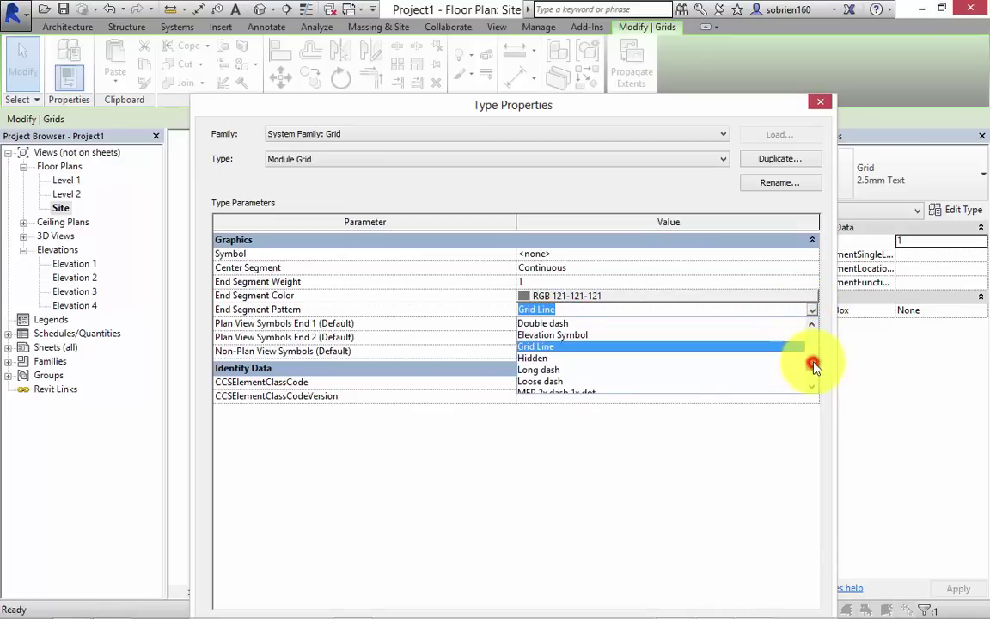
drag(813, 368, 813, 345)
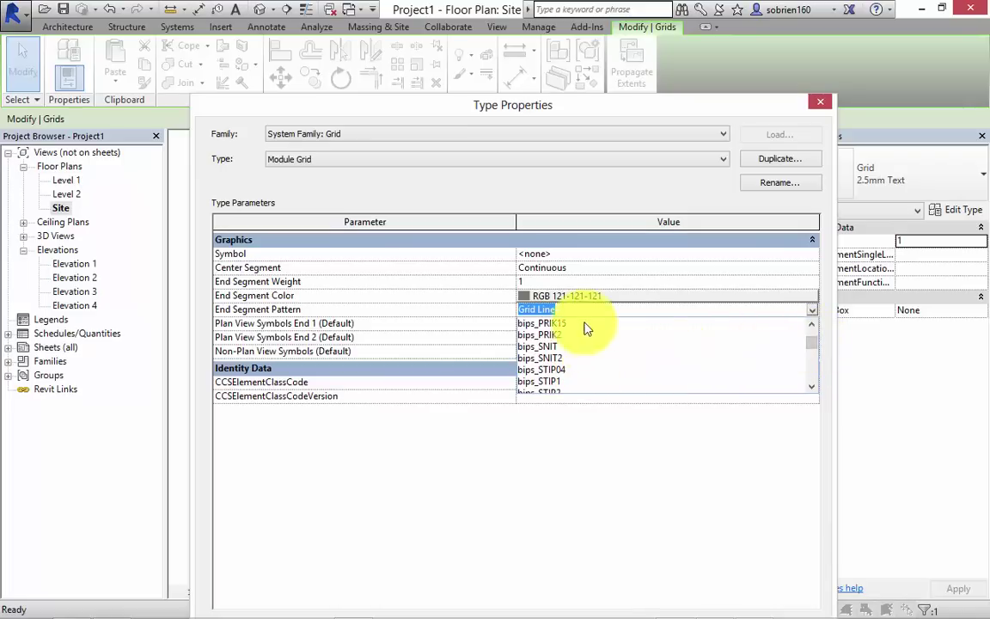
click(558, 371)
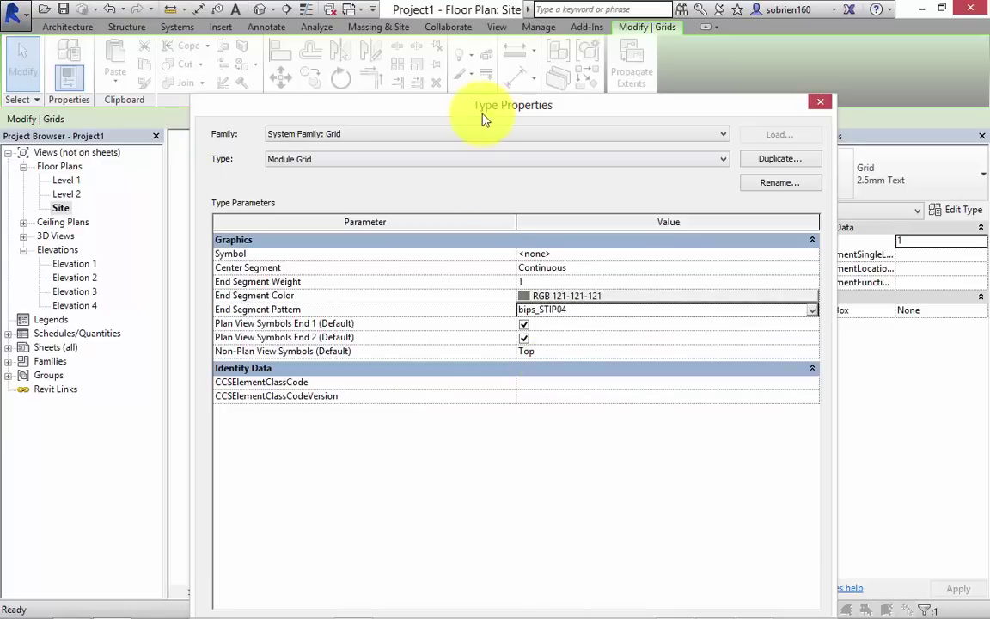
Turn off Plan View Symbols at End 1 and End 2 and apply the Module Grid type
drag(484, 104, 410, 400)
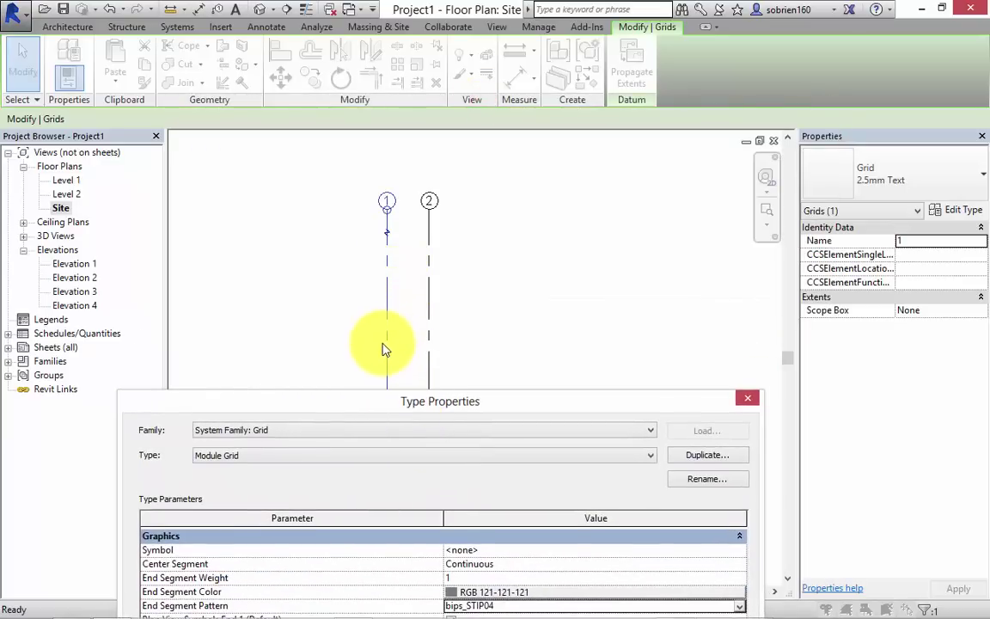
drag(382, 399, 421, 142)
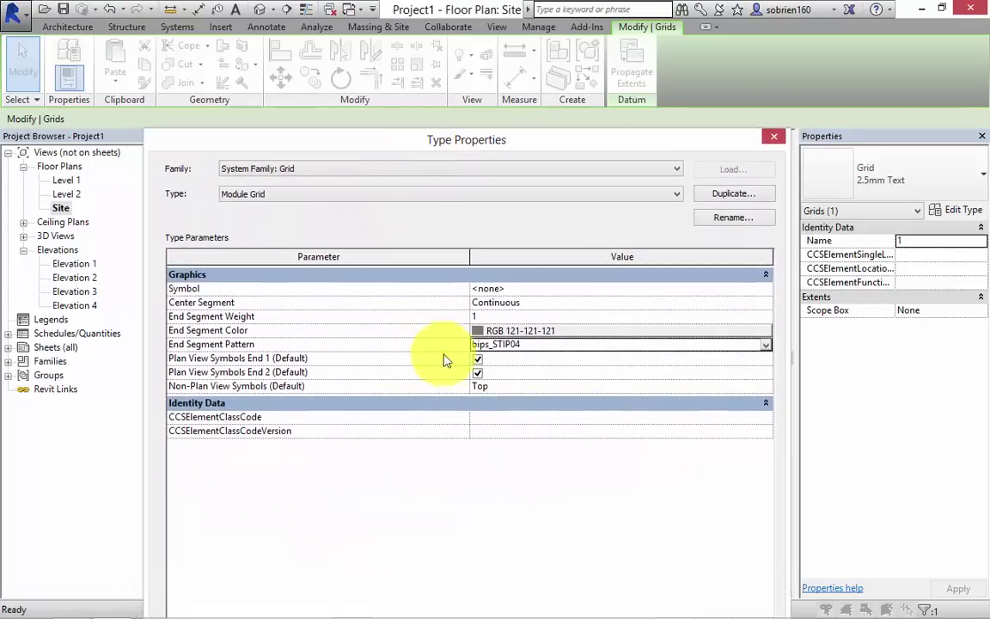
click(478, 359)
click(479, 374)
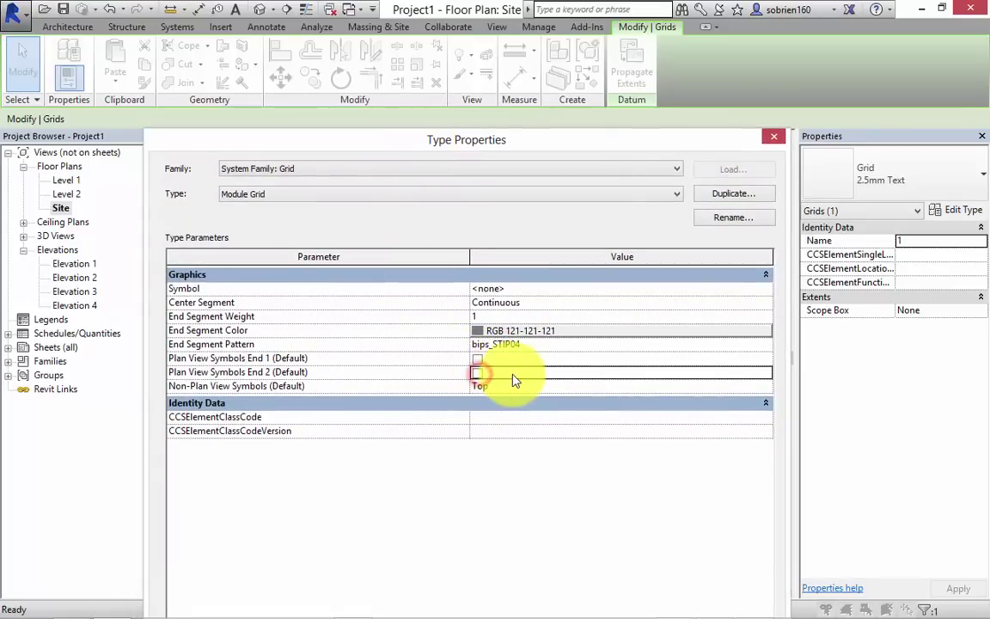
drag(593, 142, 593, 19)
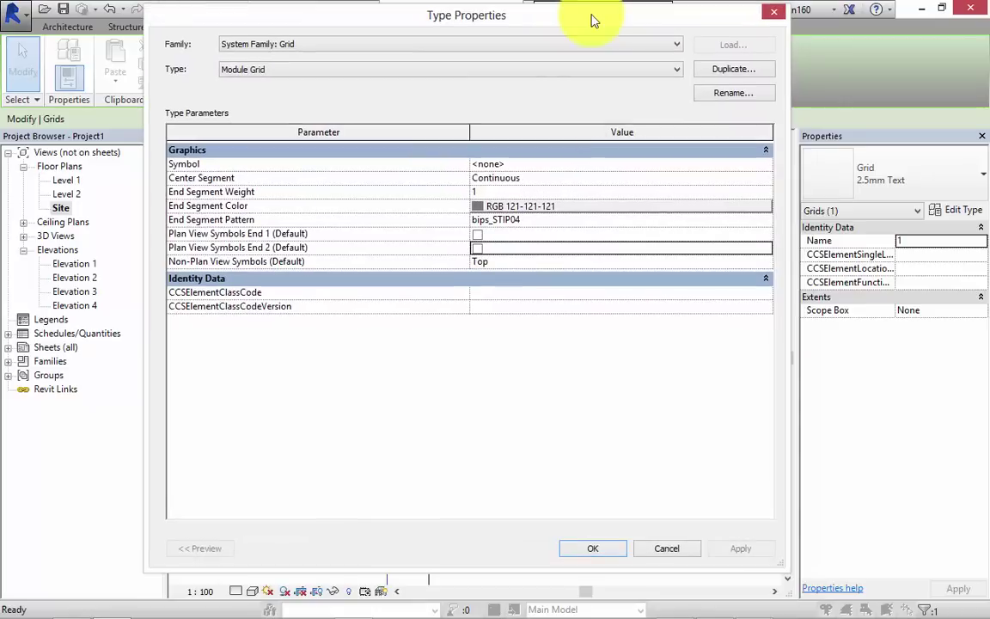
click(602, 550)
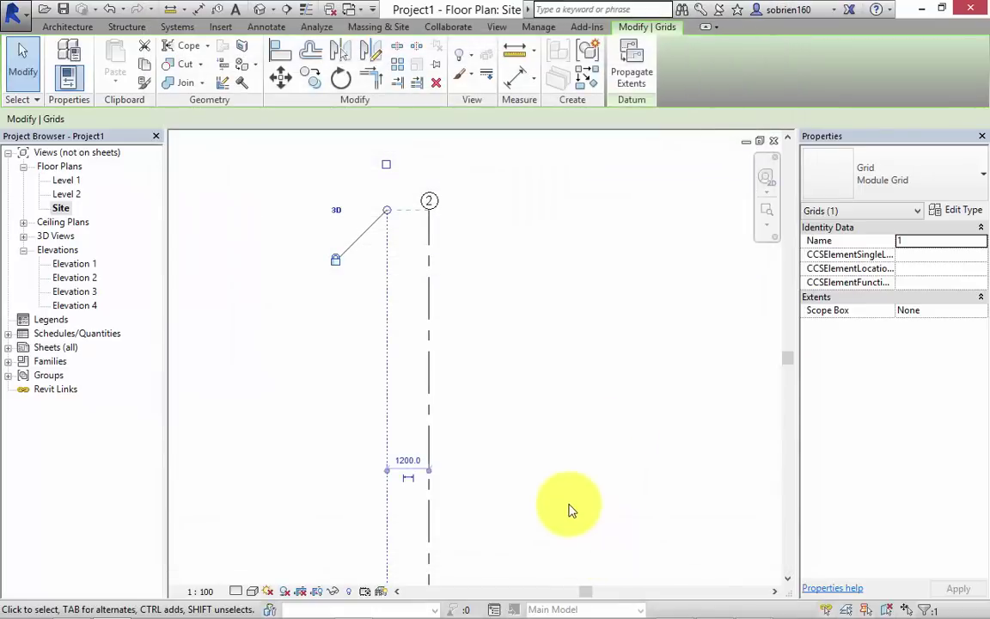
Delete grid line 2 from the site plan
click(510, 441)
scroll(404, 275, up, 3)
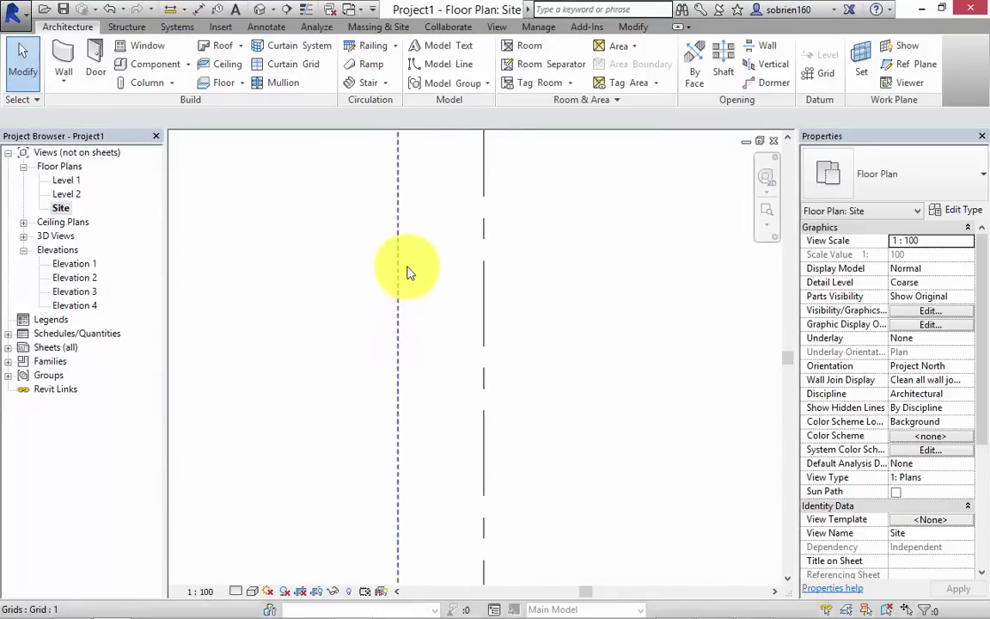
scroll(409, 272, up, 2)
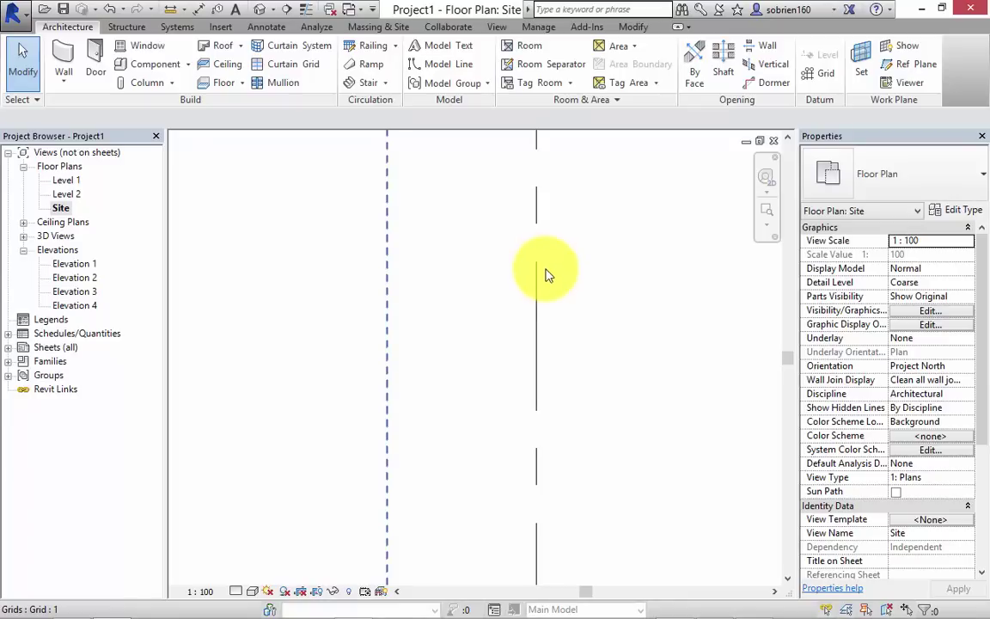
scroll(543, 279, down, 4)
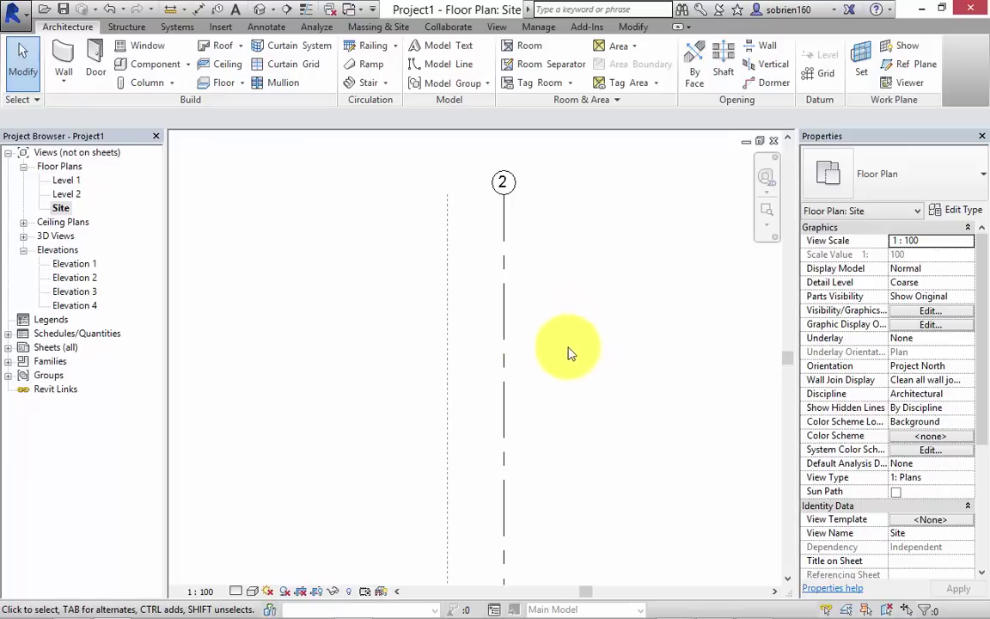
click(507, 335)
key(Delete)
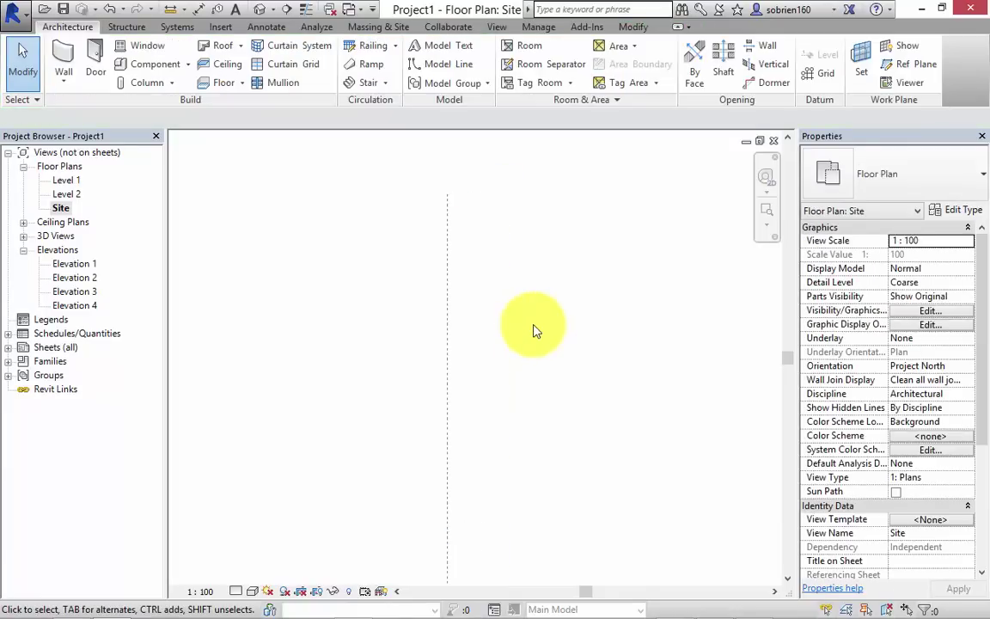
Pan the view and select grid line 1
middle_drag(467, 305, 445, 298)
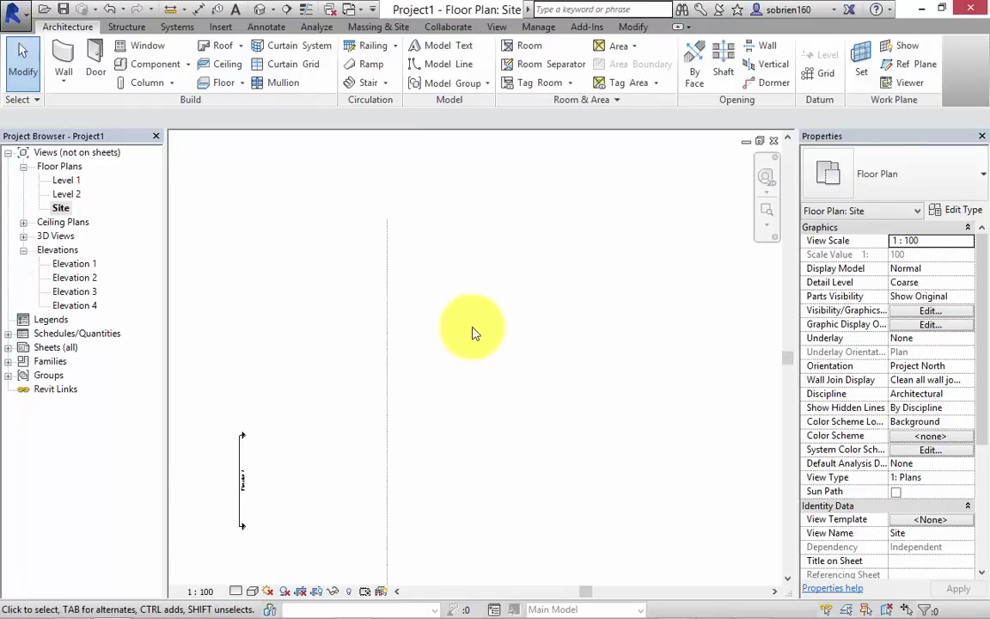
middle_drag(480, 336, 398, 343)
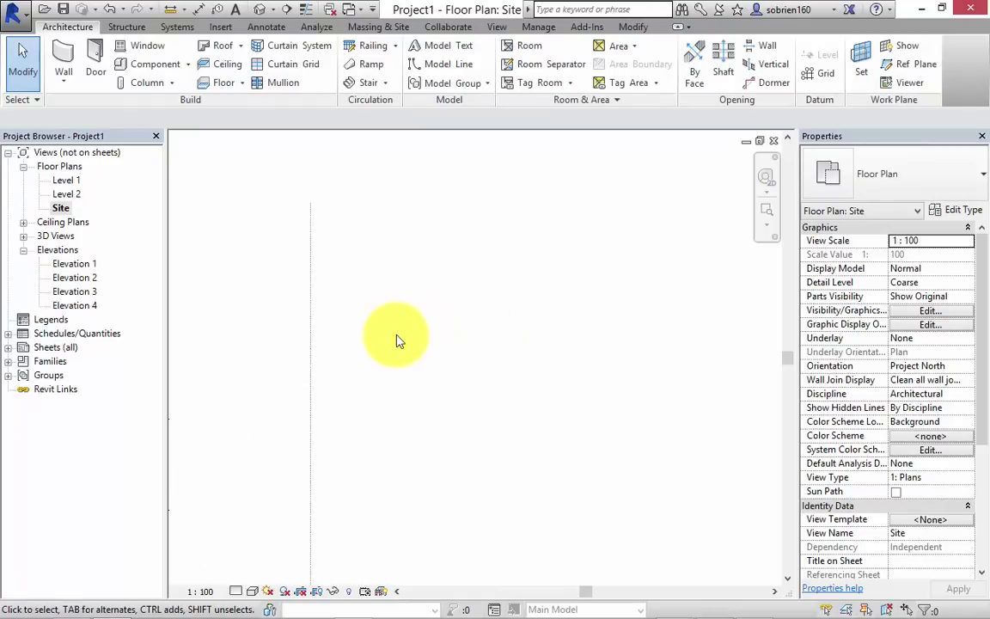
click(311, 349)
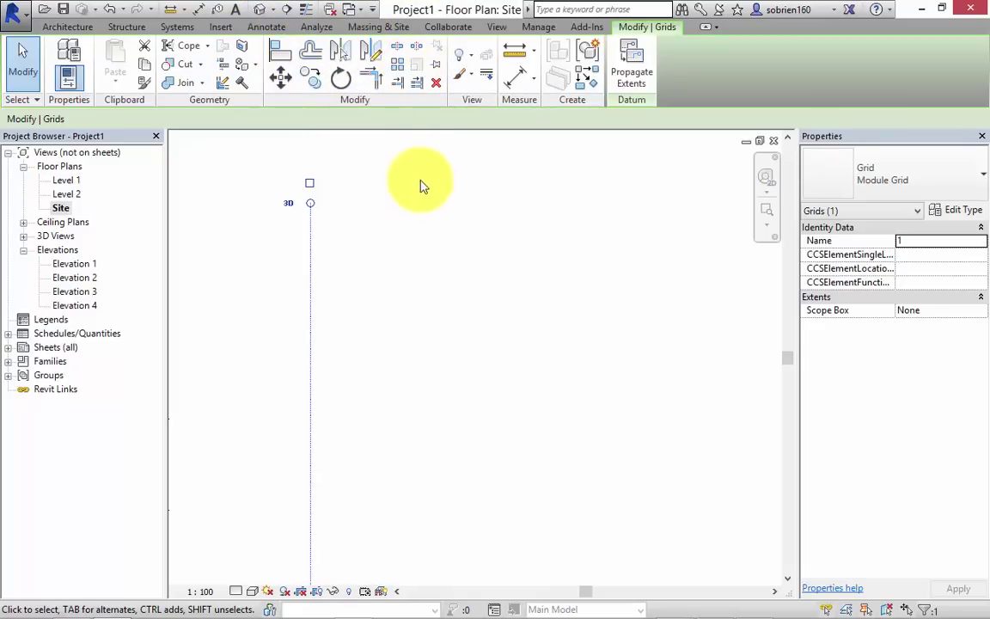
Set up an ungrouped array of grid line 1 with 40 copies and pick its start point
click(396, 64)
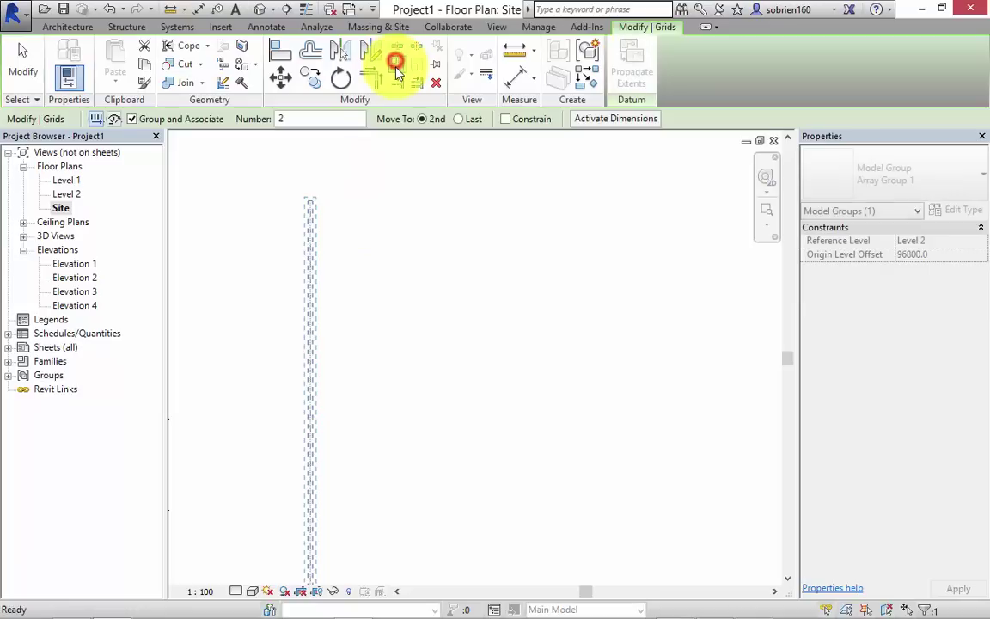
click(132, 119)
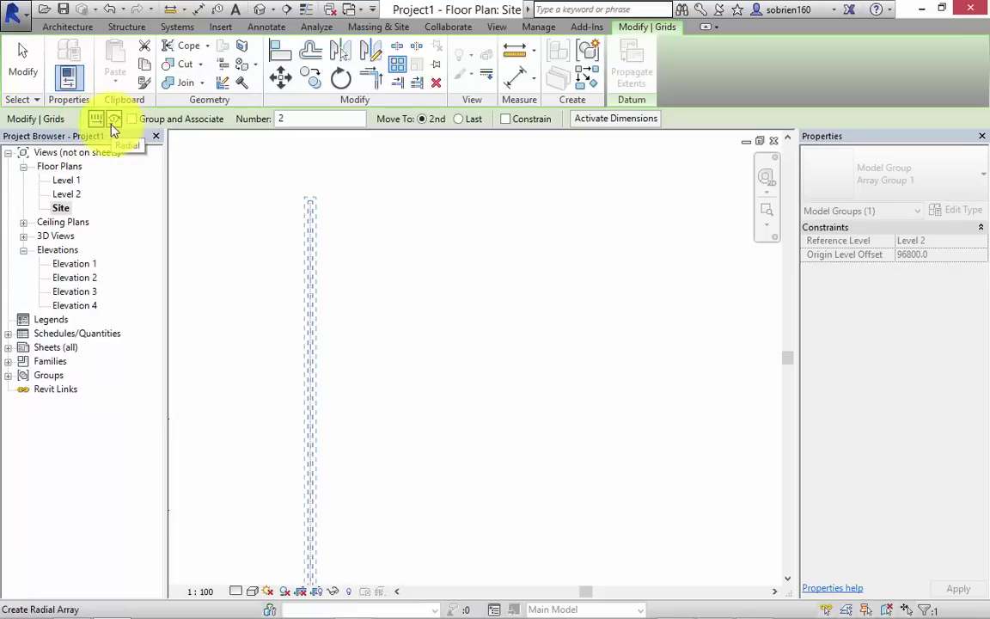
click(301, 118)
double_click(299, 119)
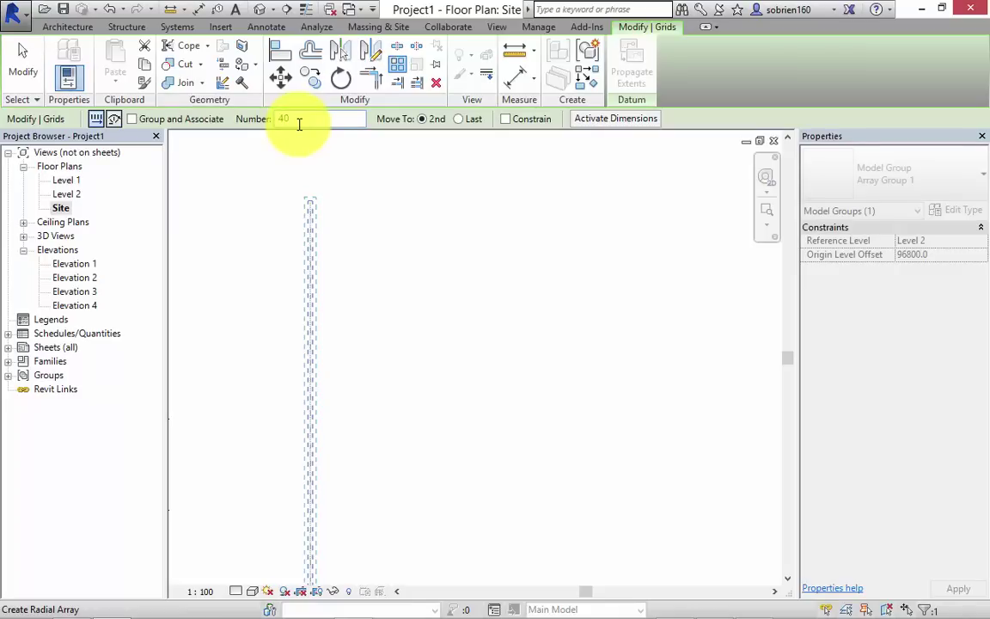
key(Return)
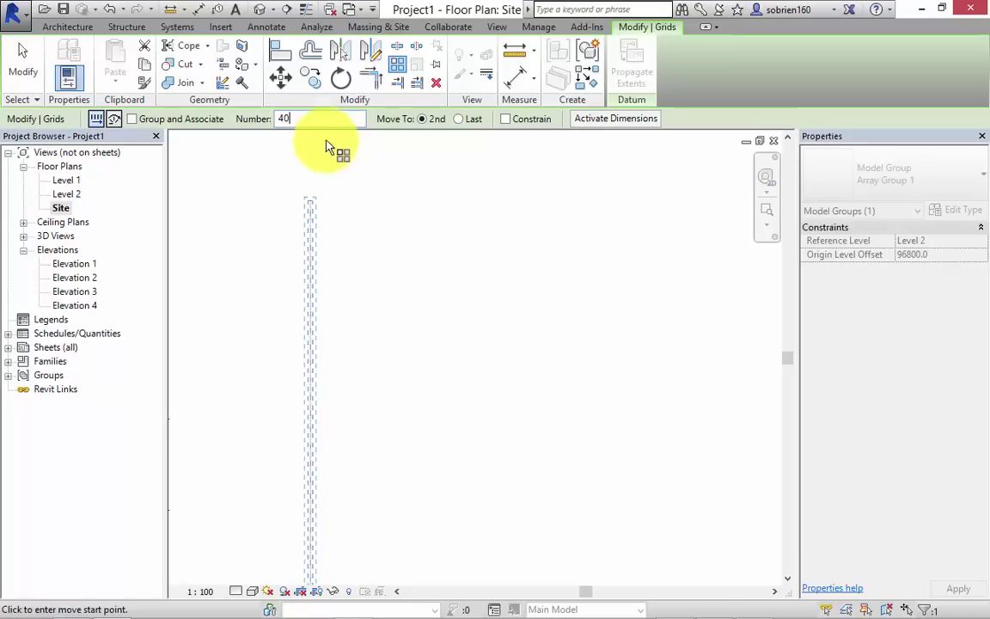
click(310, 222)
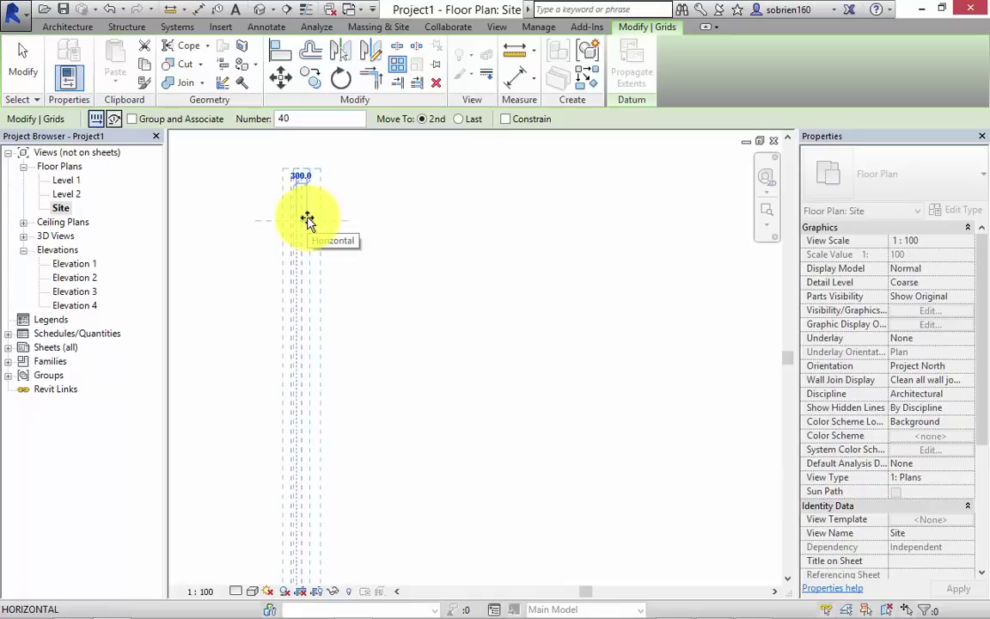
Enter 300 as the array spacing to create the 40 vertical grid lines
text(3)
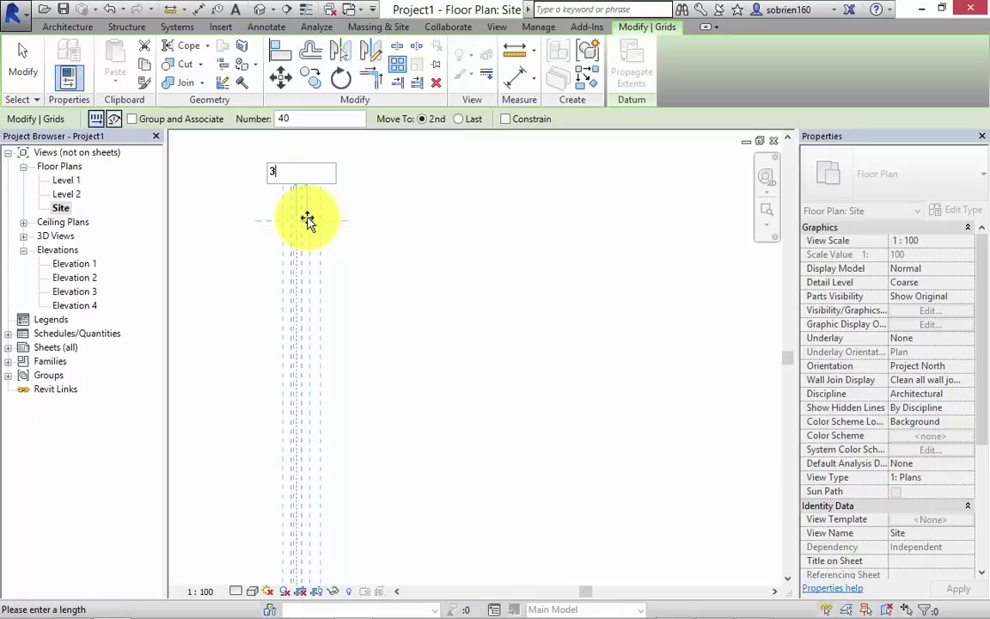
text(00)
key(Return)
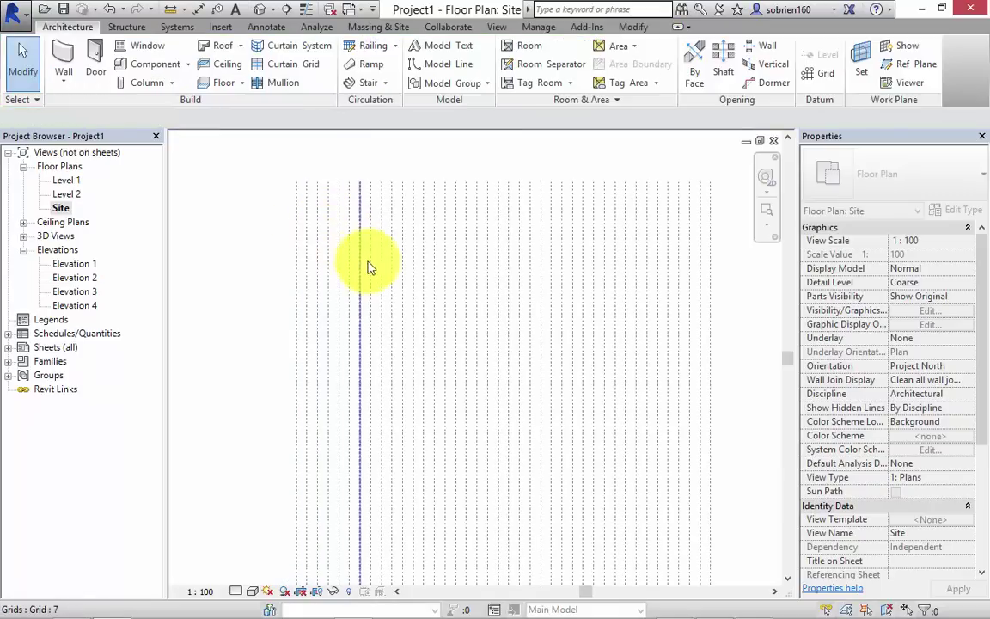
scroll(250, 292, down, 2)
scroll(224, 256, down, 2)
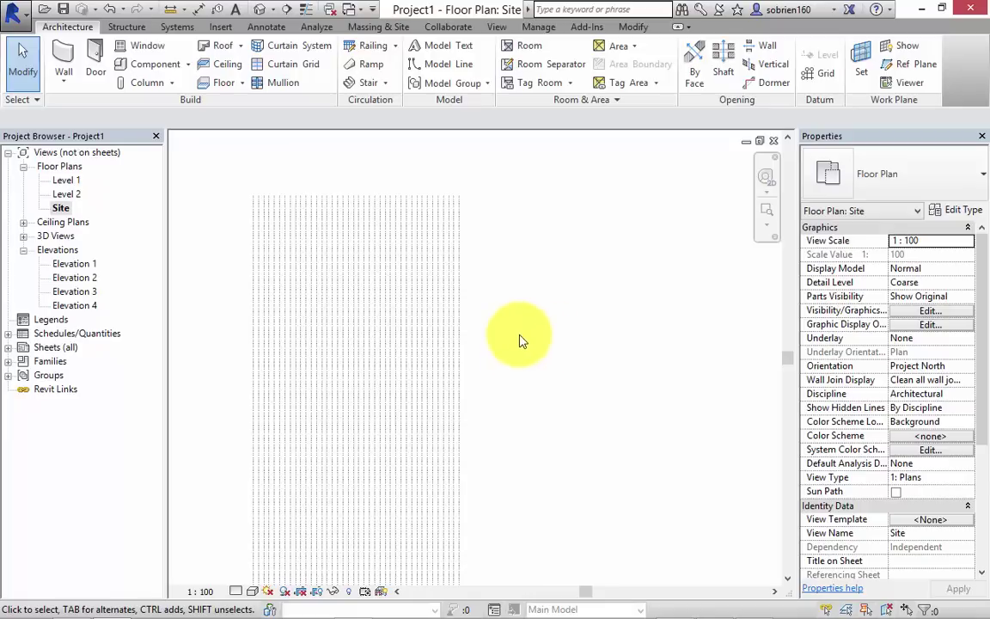
Zoom and pan to review the row of vertical grid lines, then start a new grid
scroll(536, 232, down, 3)
mouse_move(536, 232)
middle_down()
mouse_move(559, 249)
mouse_move(499, 250)
mouse_move(455, 316)
middle_up()
scroll(455, 292, up, 2)
scroll(471, 228, up, 2)
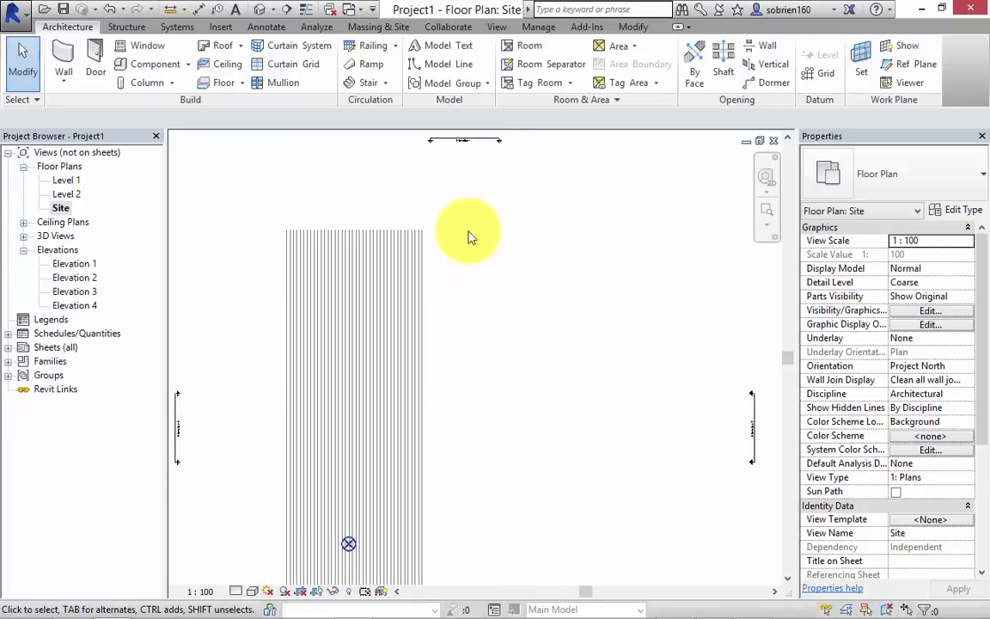
mouse_move(430, 271)
middle_down()
mouse_move(480, 229)
mouse_move(542, 214)
mouse_move(551, 229)
mouse_move(574, 175)
middle_up()
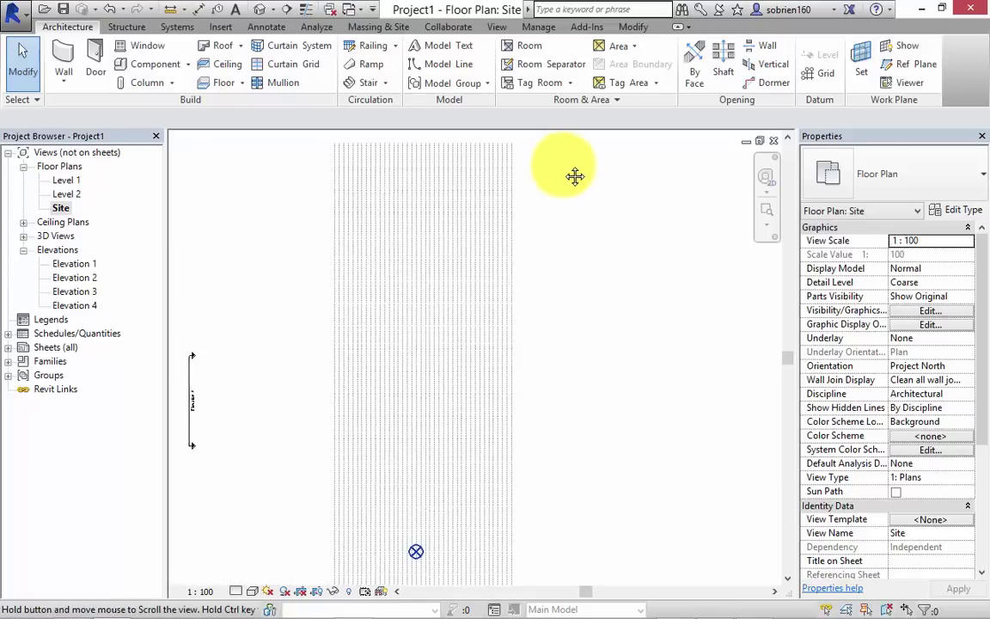
scroll(595, 211, down, 1)
middle_drag(603, 217, 599, 232)
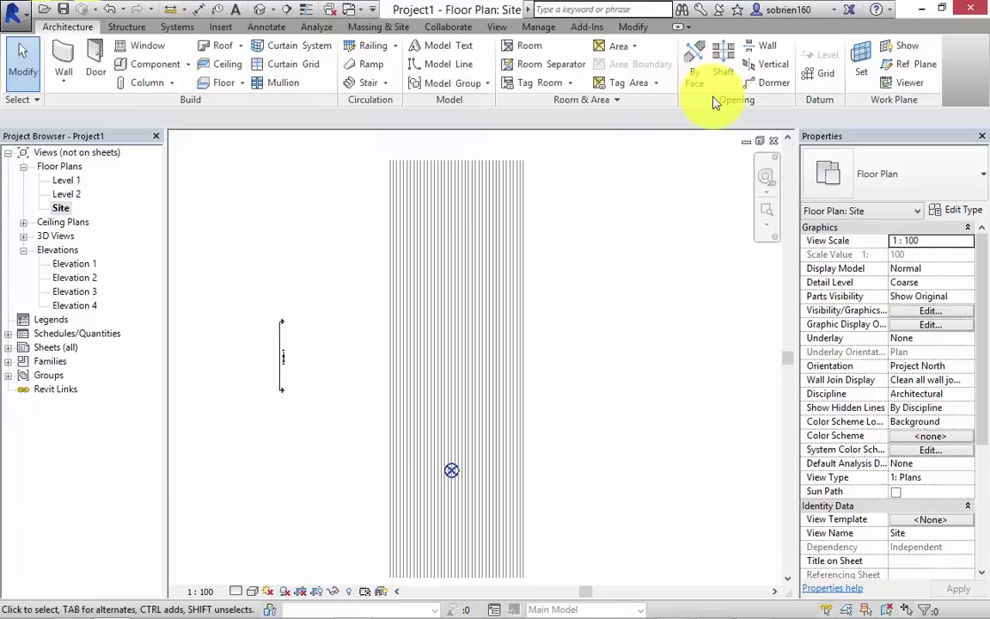
click(810, 75)
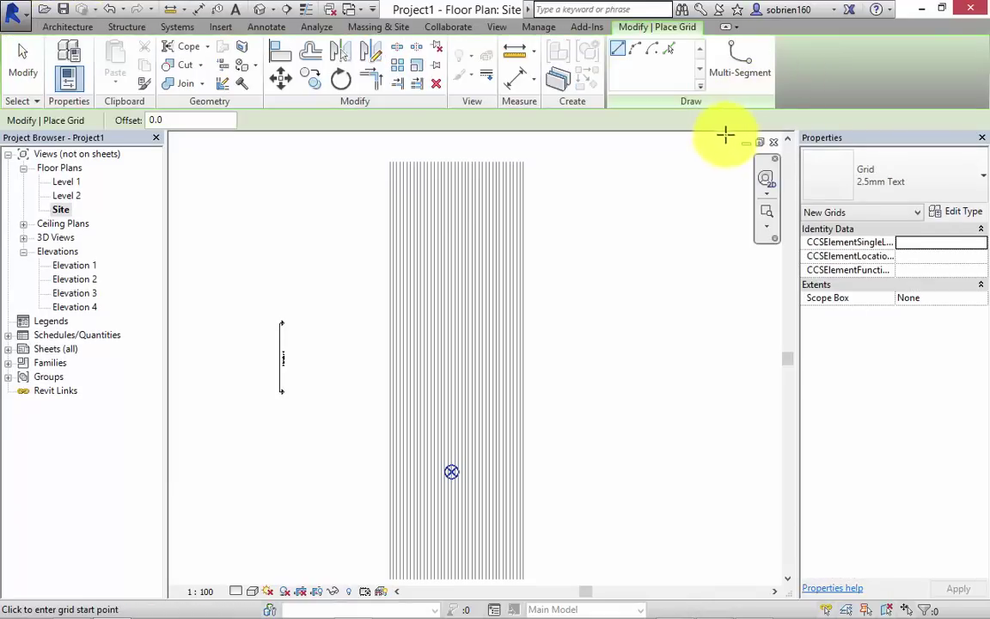
Draw a horizontal Module Grid line (grid 42) across the top of the vertical grids
click(930, 183)
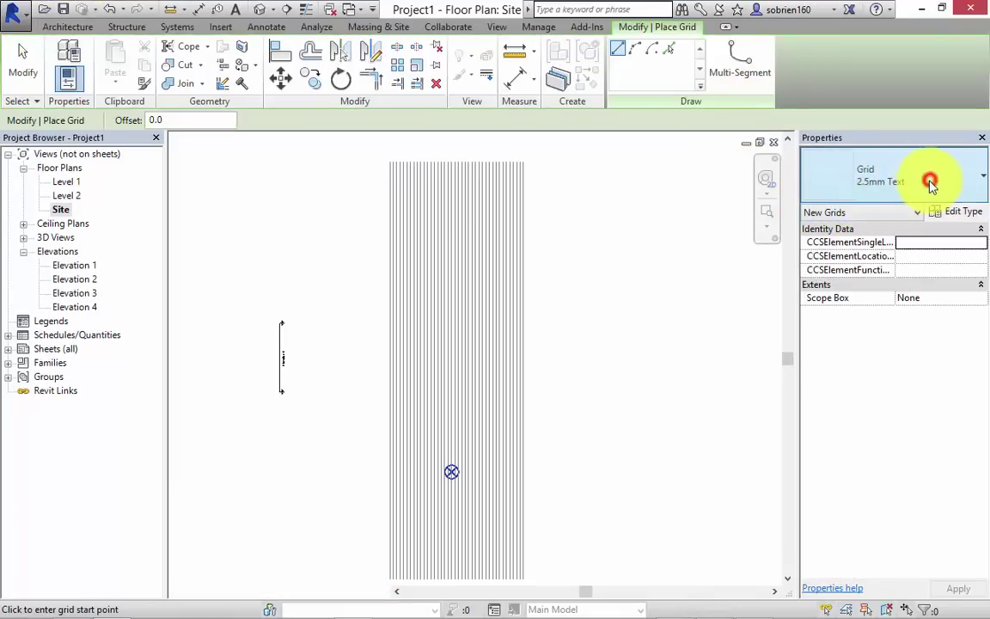
click(875, 280)
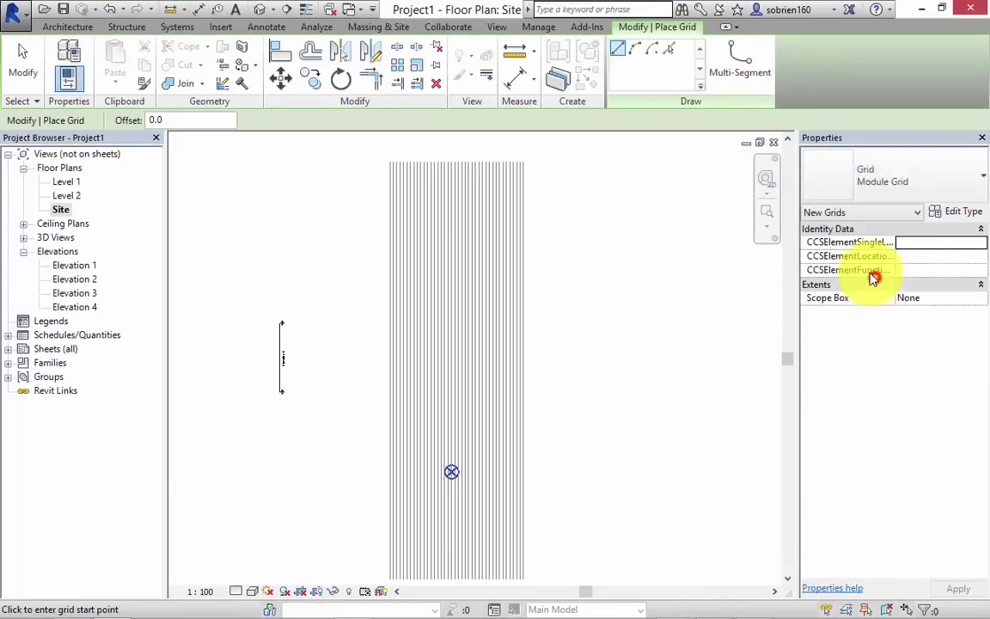
click(368, 202)
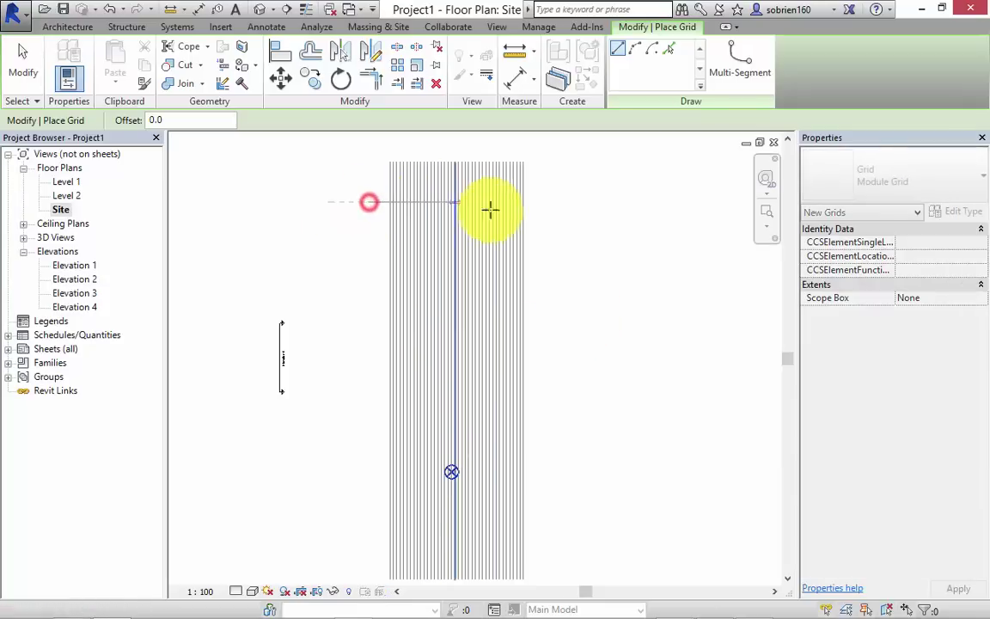
click(583, 202)
scroll(527, 213, up, 1)
scroll(528, 213, up, 1)
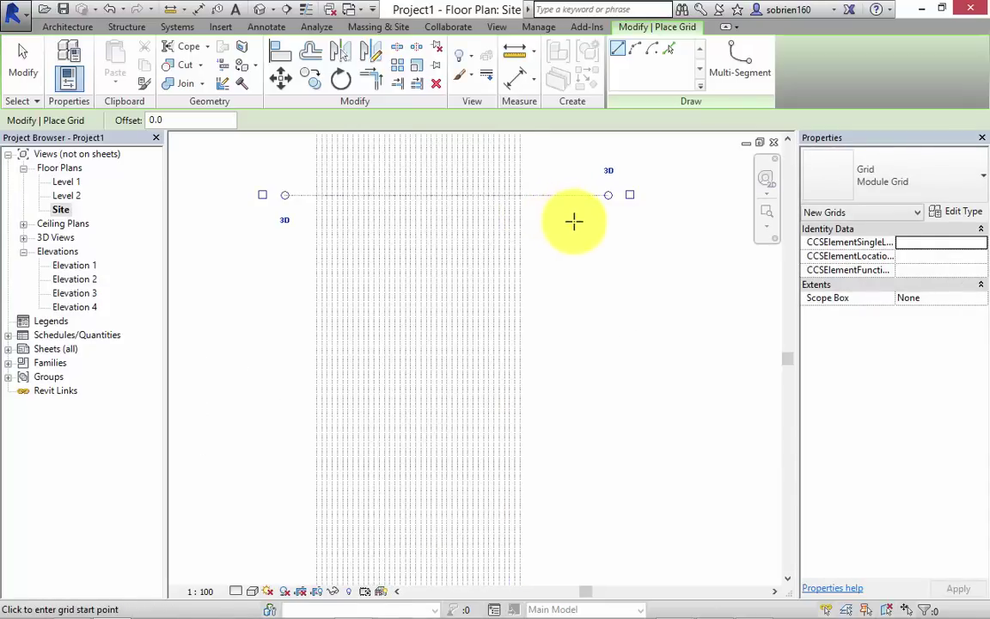
key(Escape)
key(Escape)
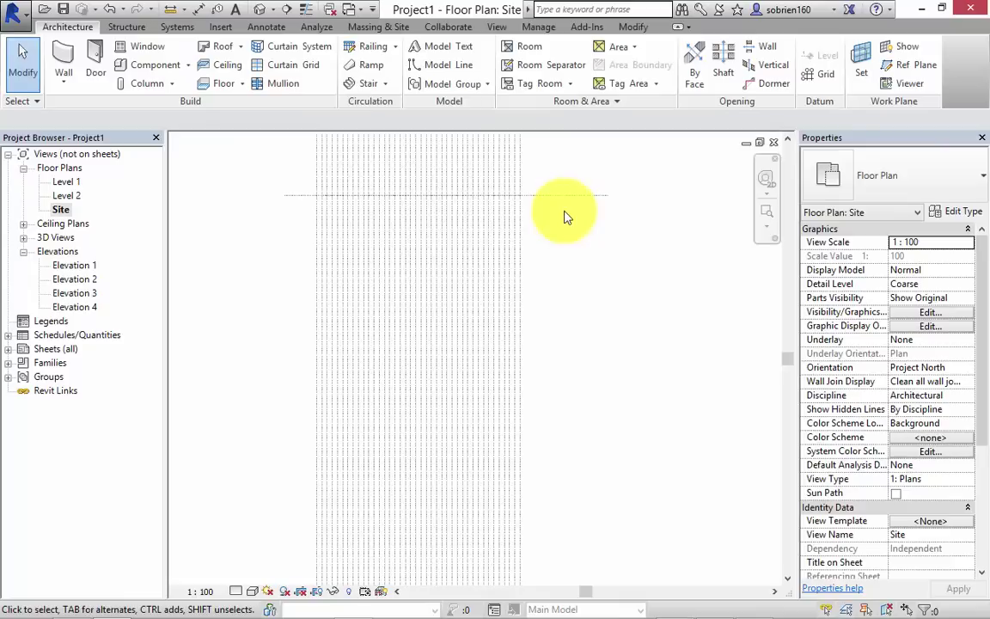
middle_drag(566, 214, 568, 238)
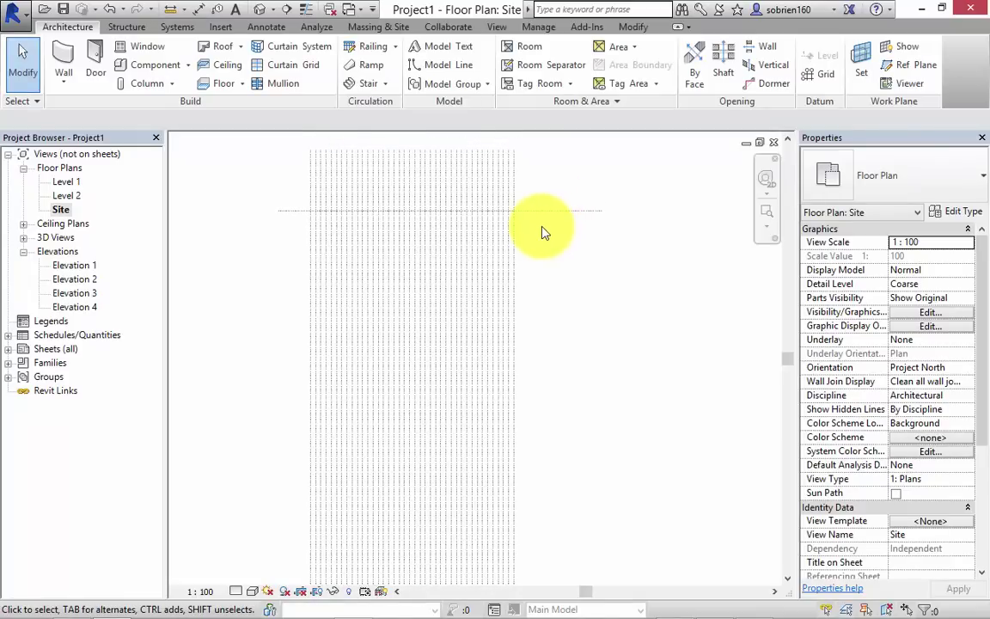
scroll(541, 223, up, 2)
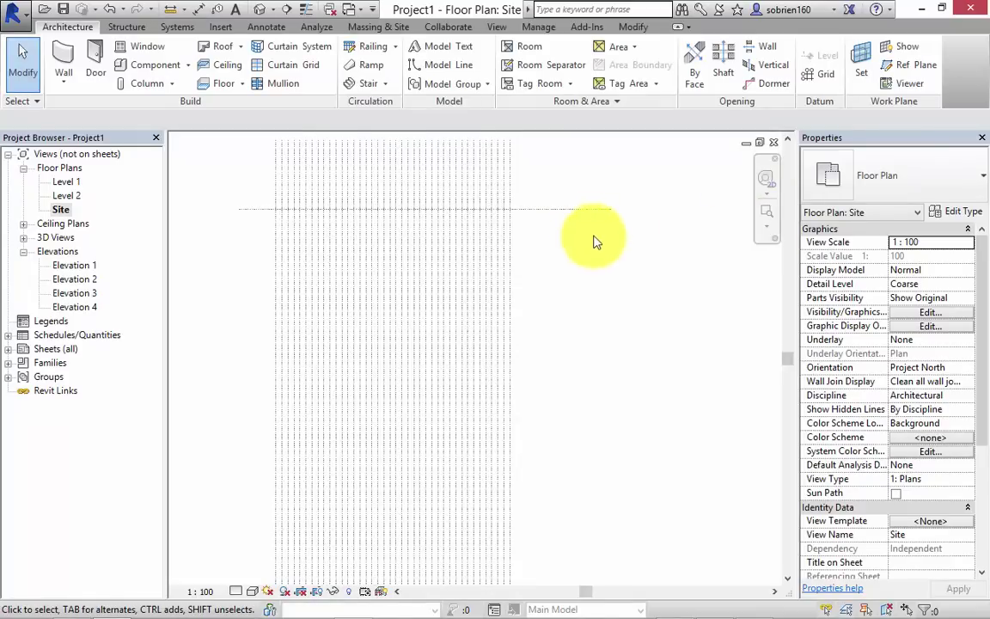
scroll(531, 205, up, 3)
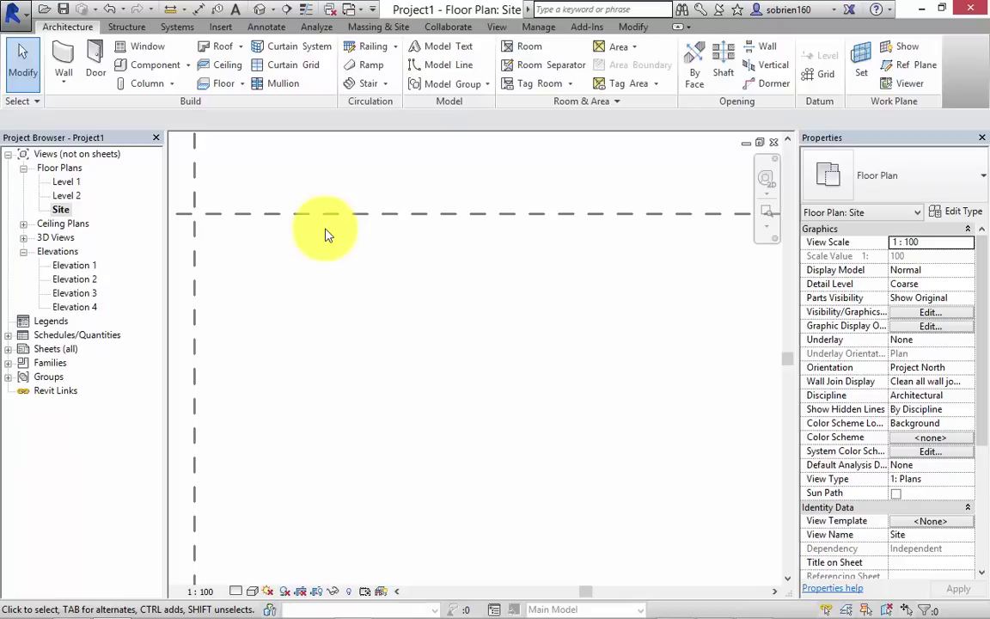
scroll(398, 258, down, 2)
click(434, 239)
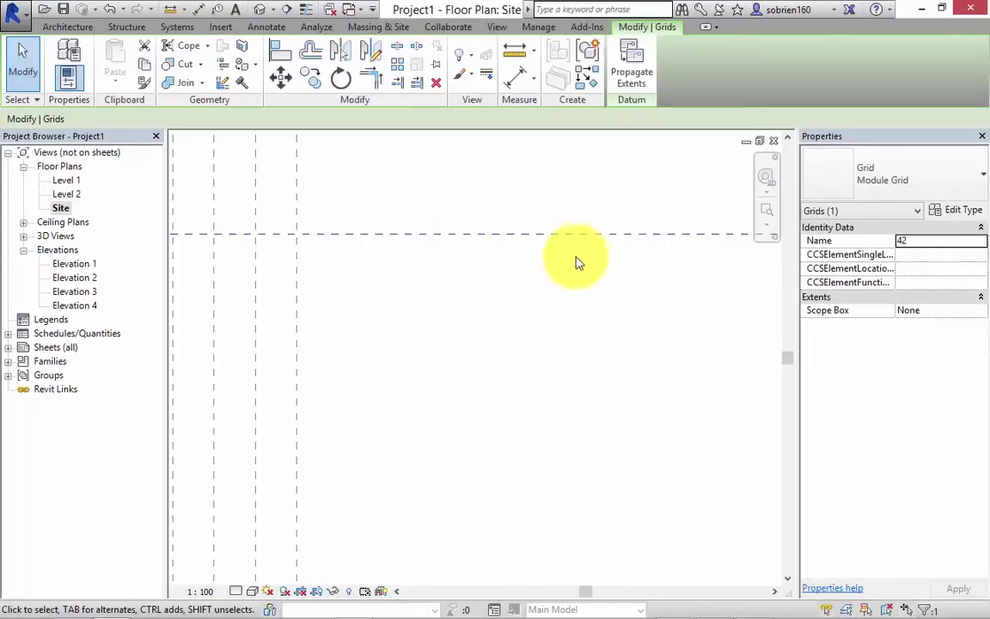
click(889, 179)
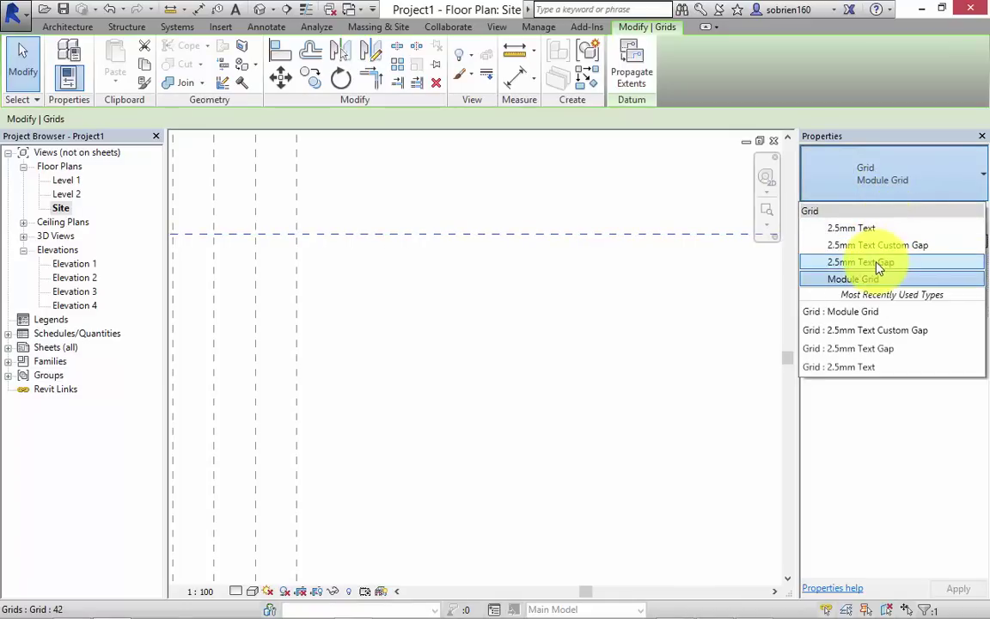
click(823, 262)
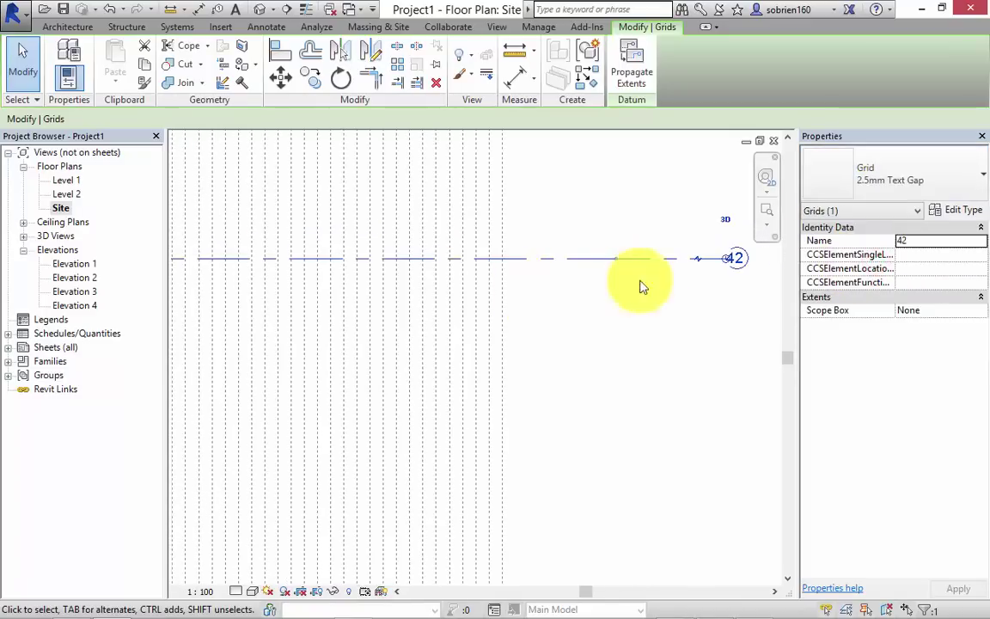
click(694, 286)
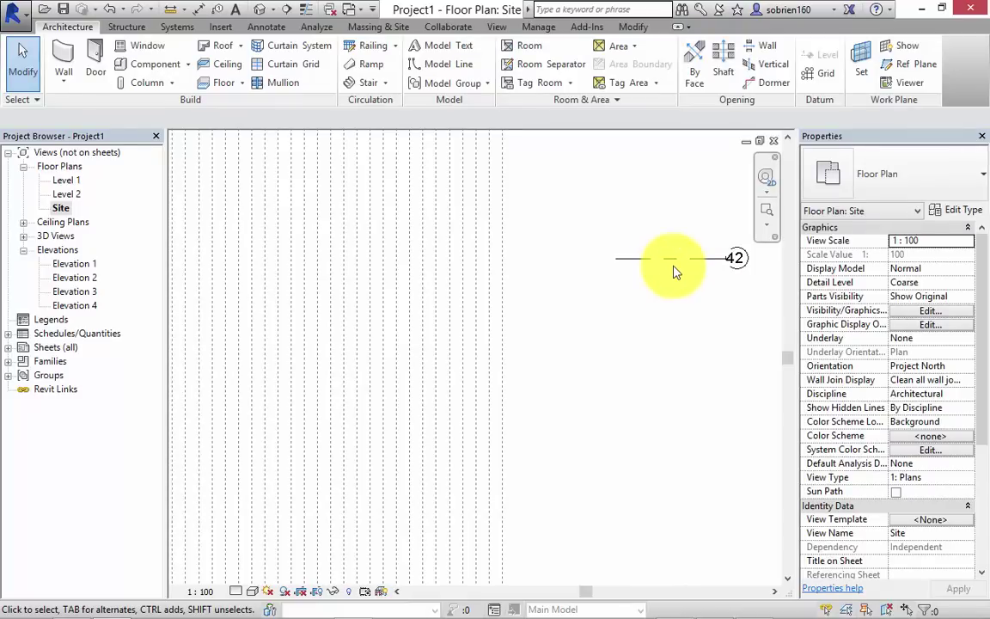
click(701, 259)
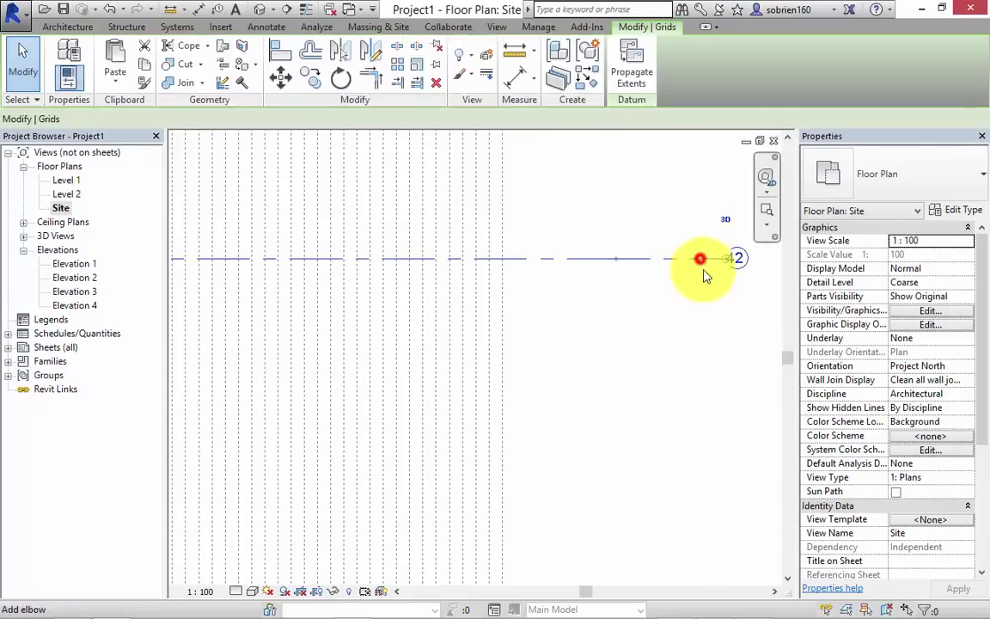
click(891, 178)
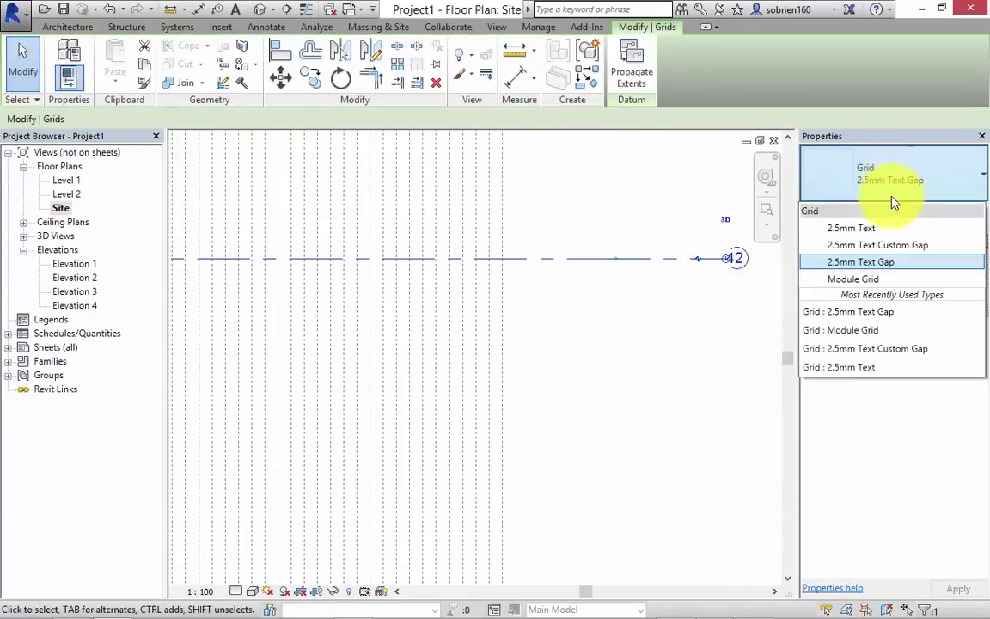
click(886, 280)
click(632, 298)
scroll(611, 298, down, 5)
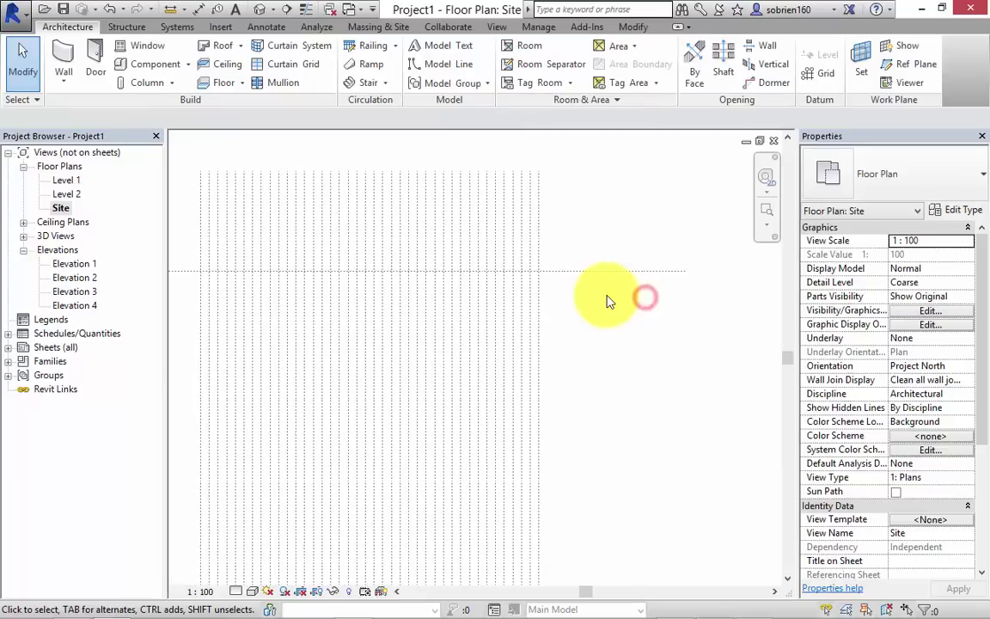
scroll(604, 304, up, 3)
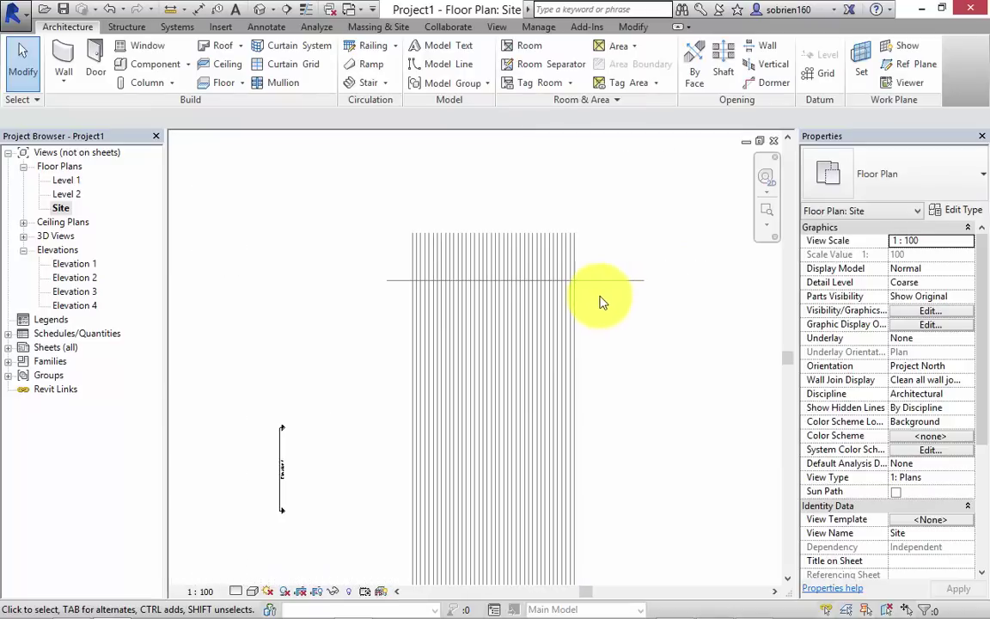
Array horizontal grid 42 into 40 lines spaced 300 apart
click(601, 279)
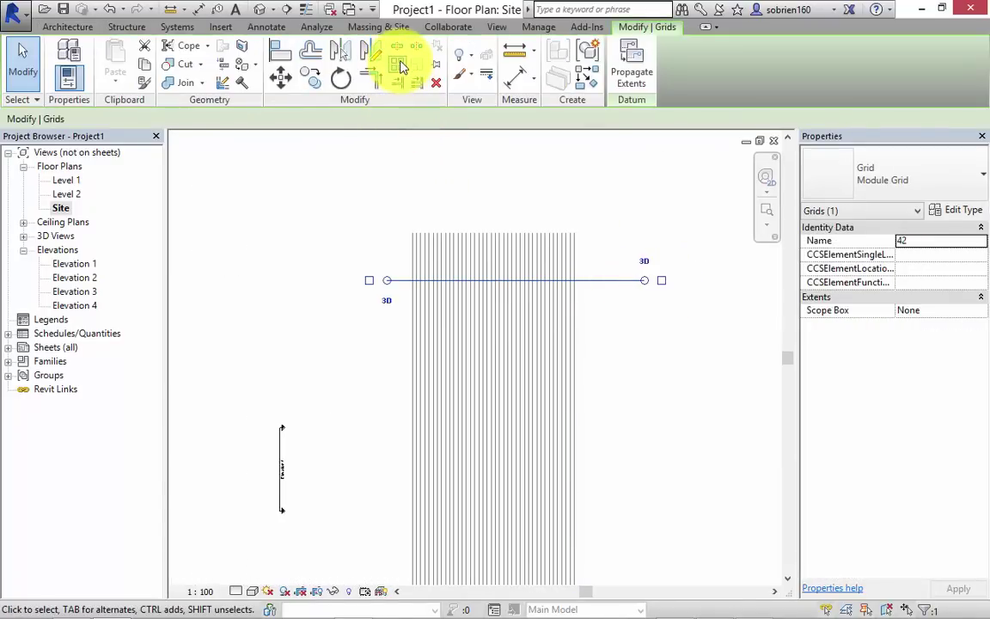
click(400, 69)
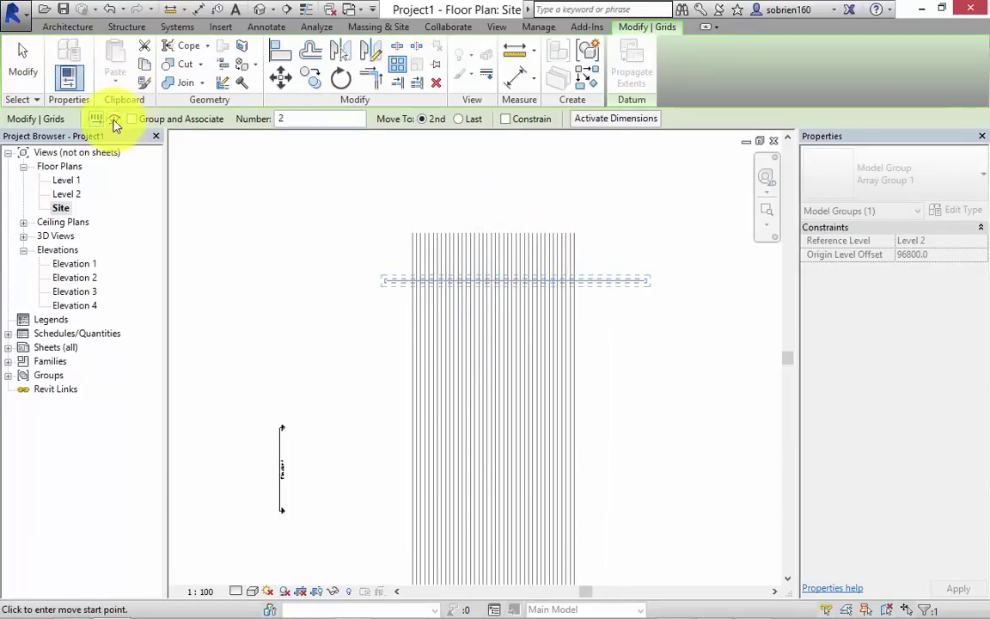
click(279, 119)
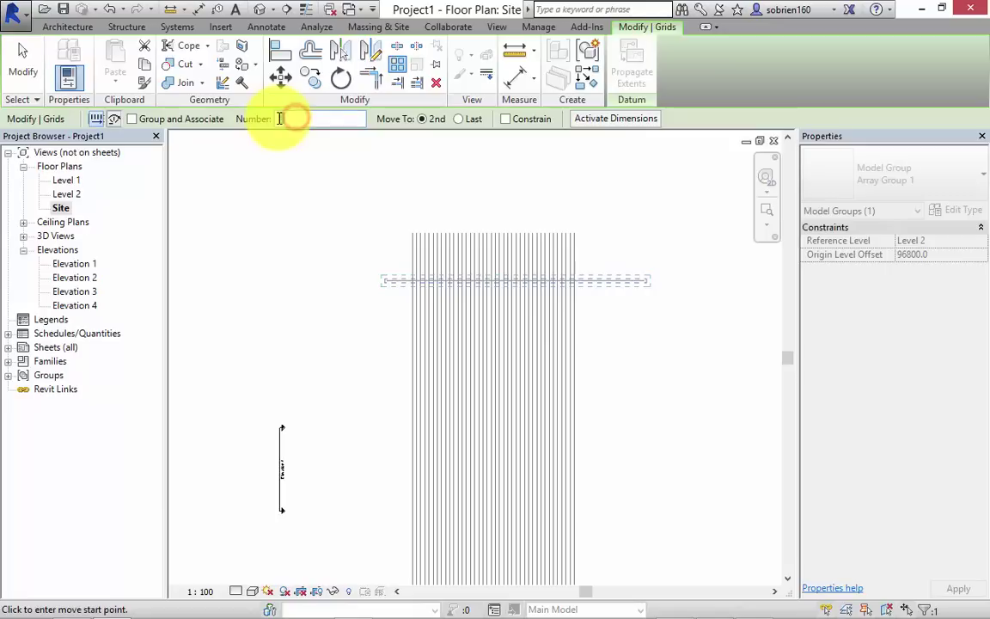
text(40)
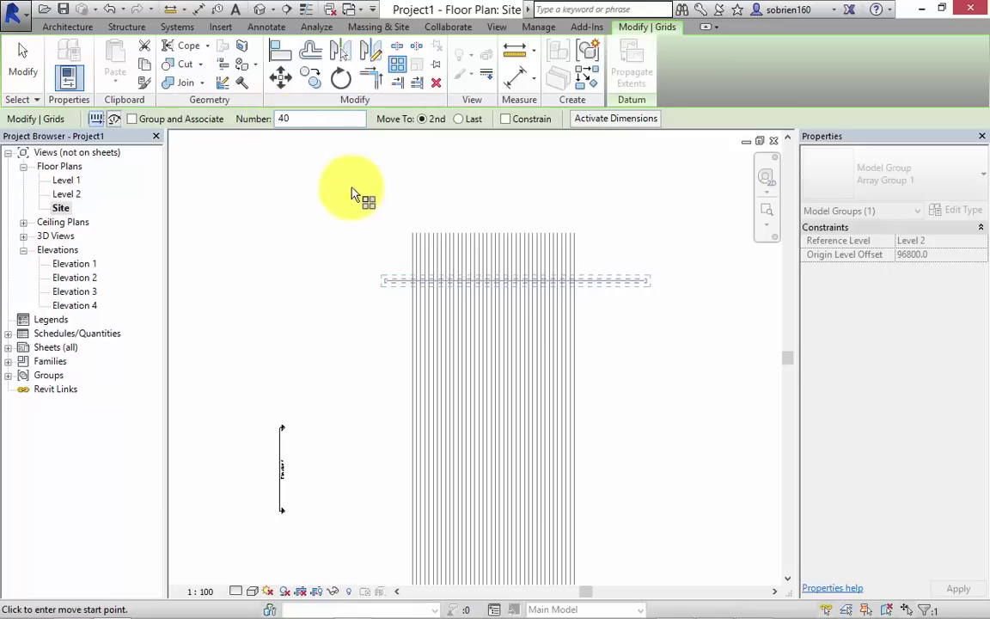
click(591, 282)
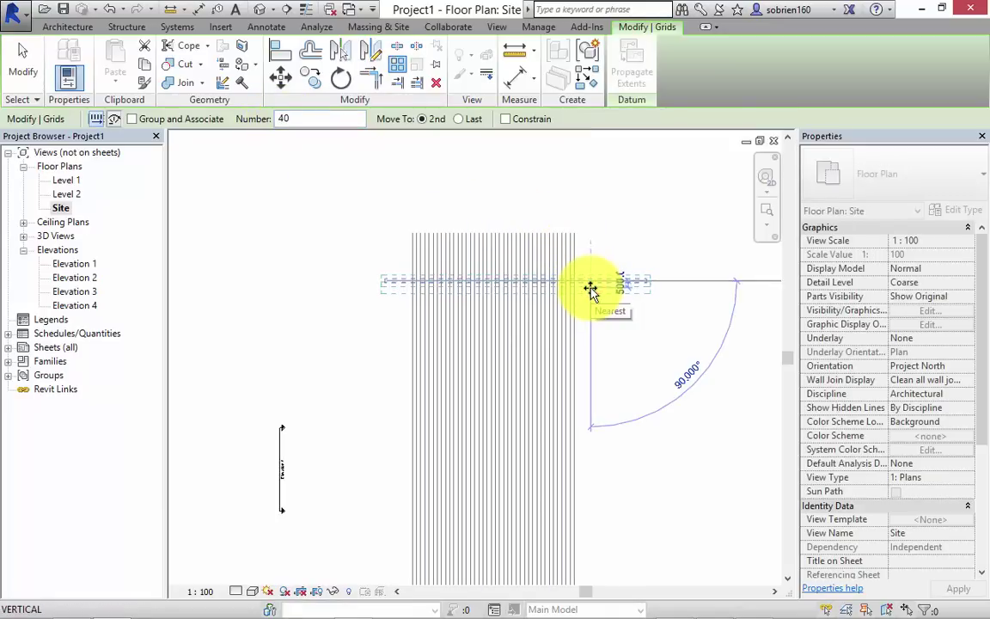
text(300)
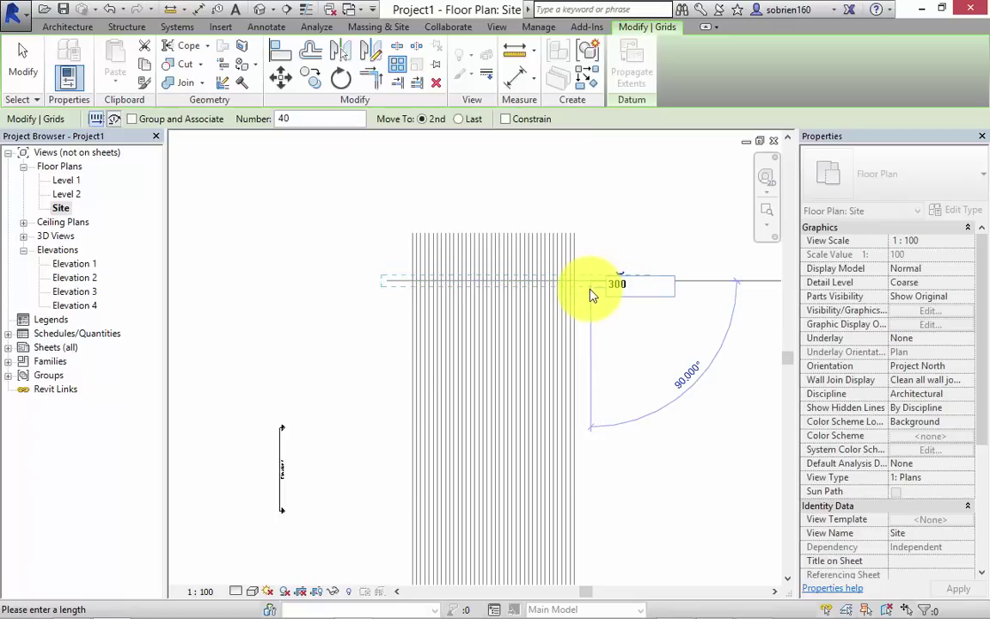
key(Return)
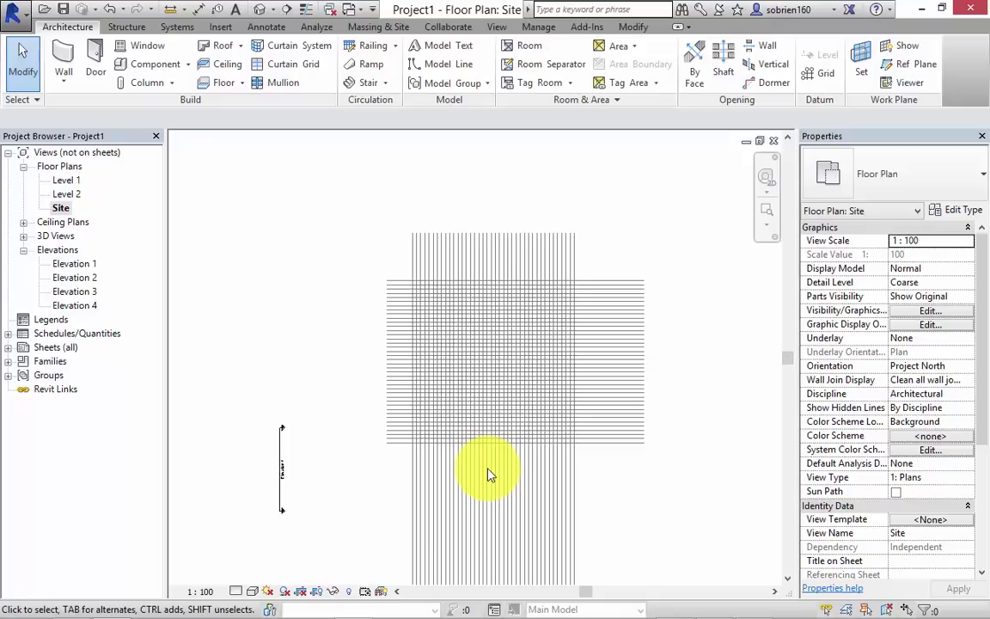
Drag the vertical grids' bottom and top ends onto the outermost horizontal grid lines
key(z)
key(f)
click(485, 456)
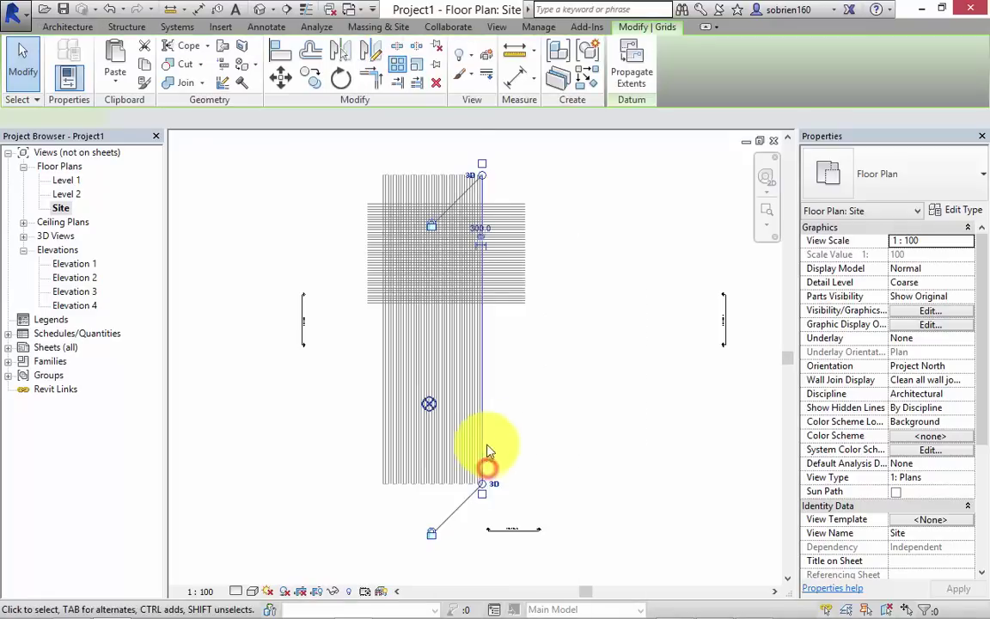
drag(485, 492, 487, 294)
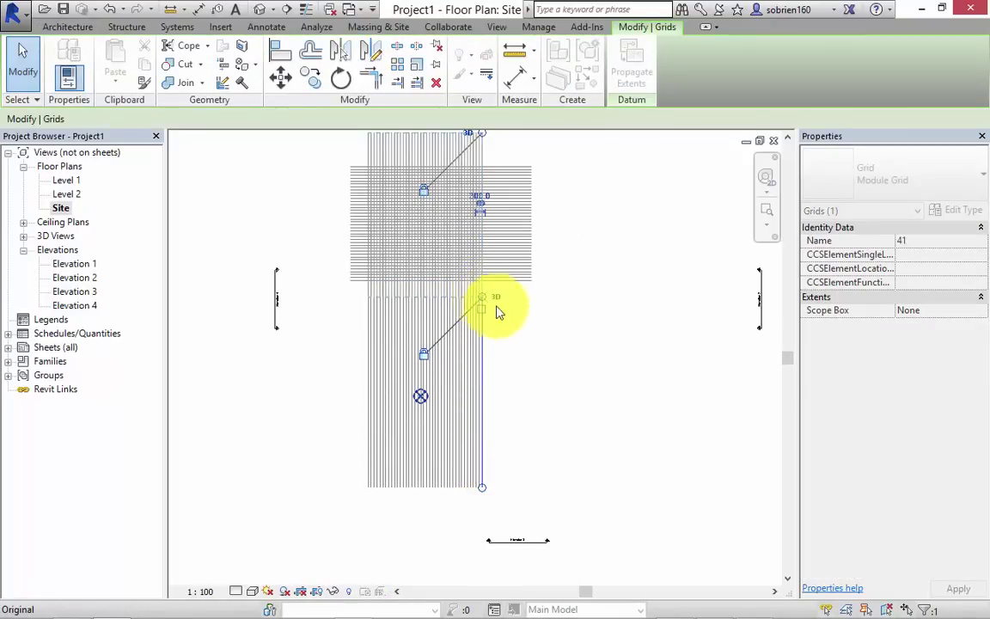
click(530, 330)
middle_drag(531, 295, 508, 446)
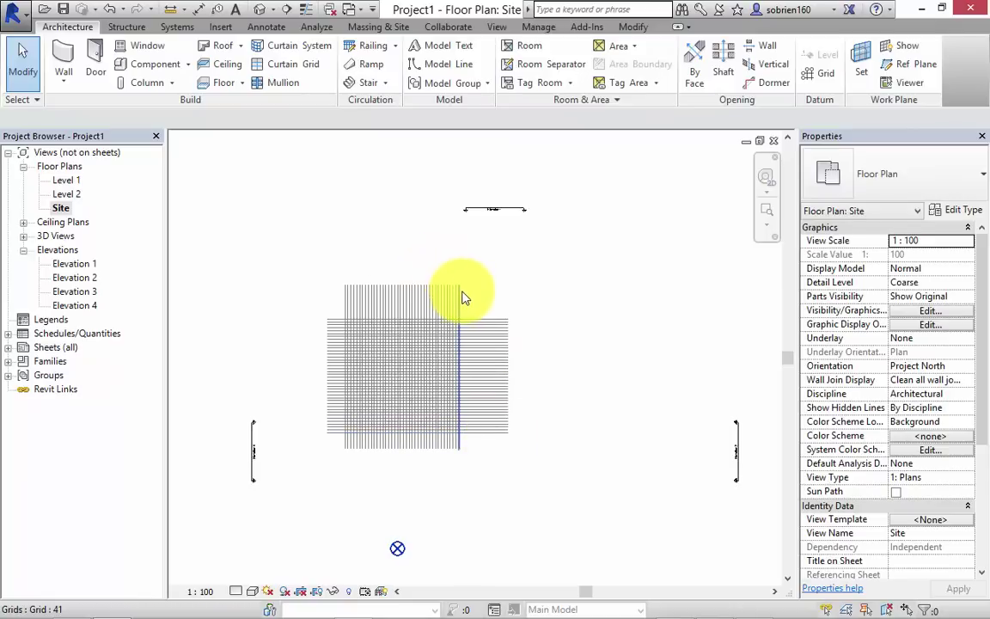
click(463, 287)
drag(463, 290, 459, 310)
click(531, 316)
Check the 40 horizontal grid lines with crossing-window selections, down to bottom Grid 81
drag(557, 299, 515, 451)
click(516, 440)
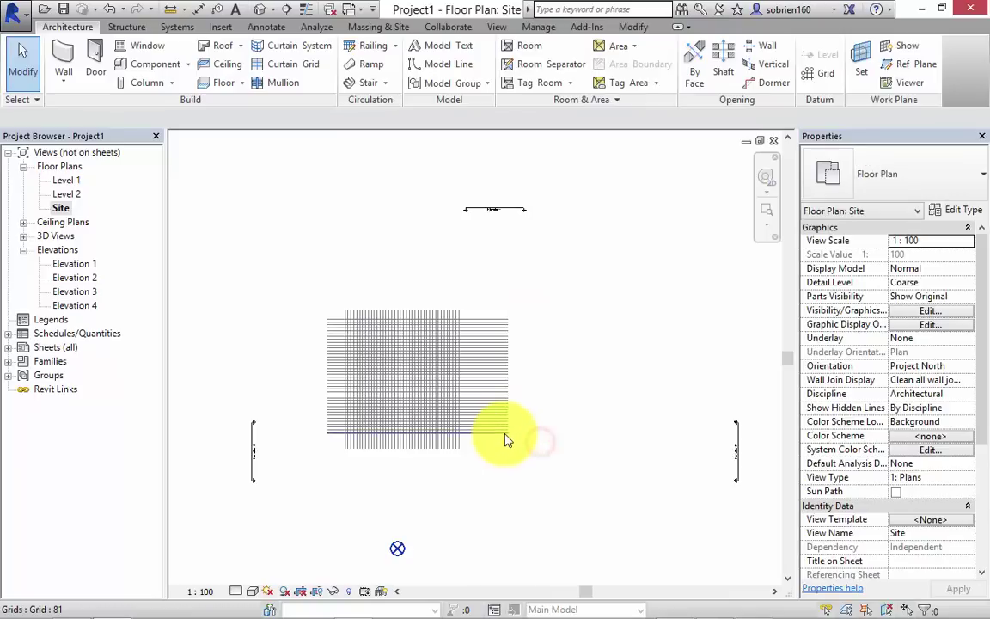
click(507, 433)
click(562, 384)
drag(557, 285, 435, 460)
click(516, 452)
click(495, 433)
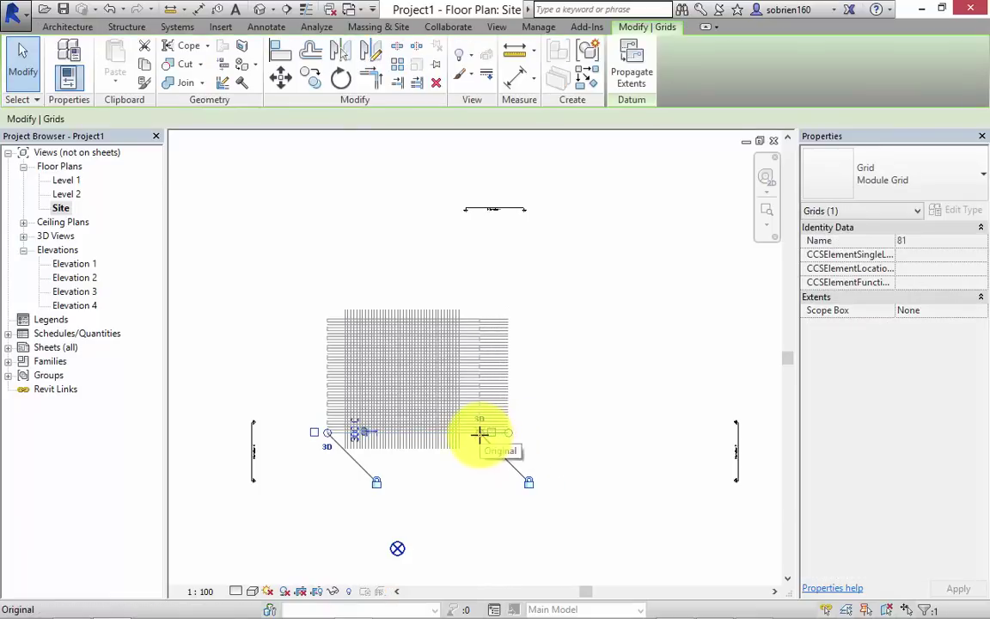
click(528, 407)
middle_drag(434, 398, 434, 428)
scroll(421, 425, up, 5)
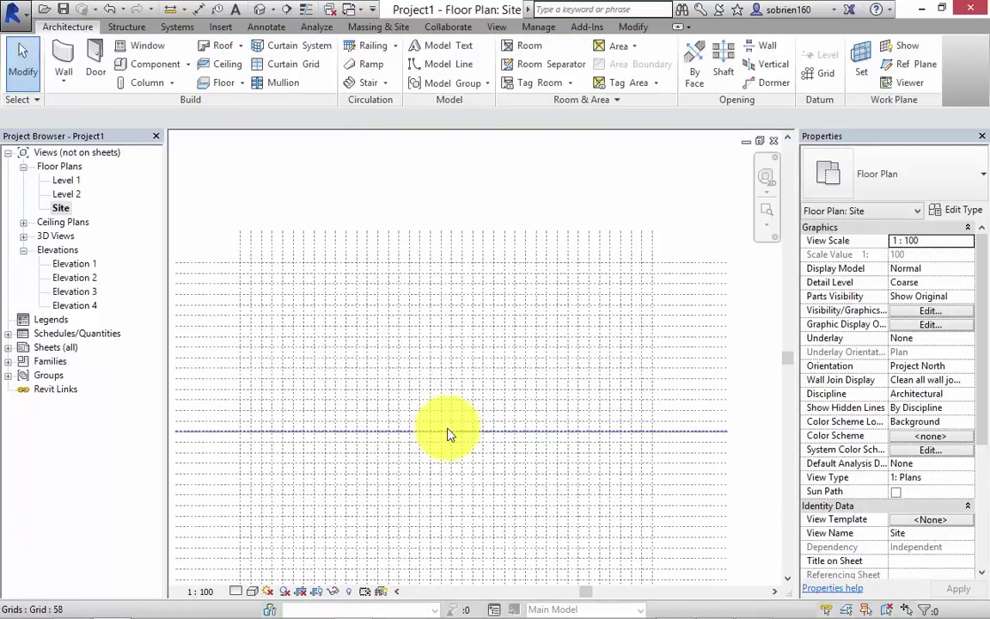
scroll(464, 451, down, 3)
middle_drag(490, 404, 513, 391)
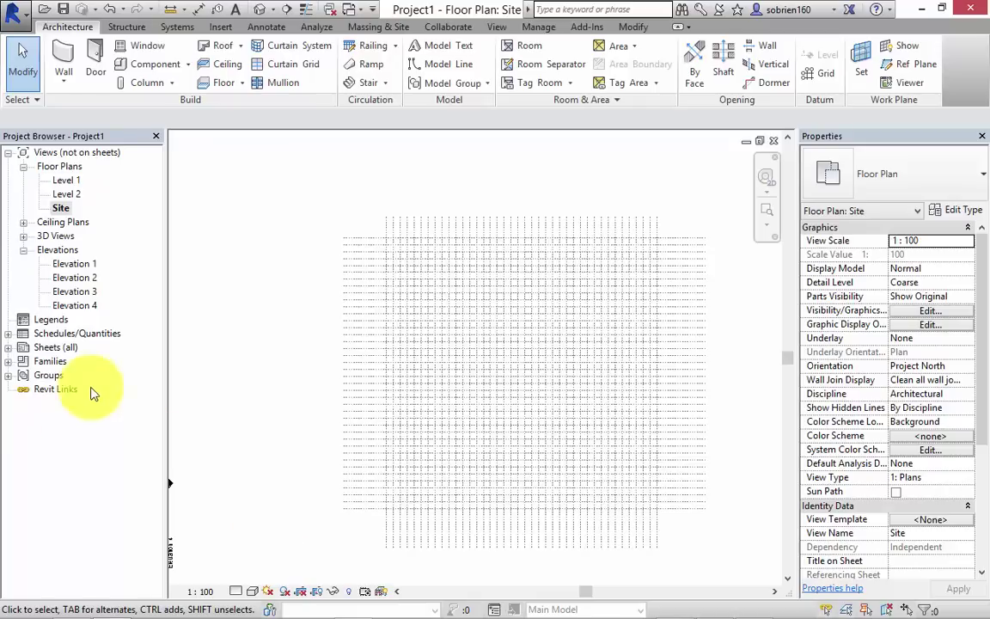
scroll(267, 340, down, 3)
mouse_move(263, 332)
middle_down()
mouse_move(261, 340)
mouse_move(255, 334)
middle_up()
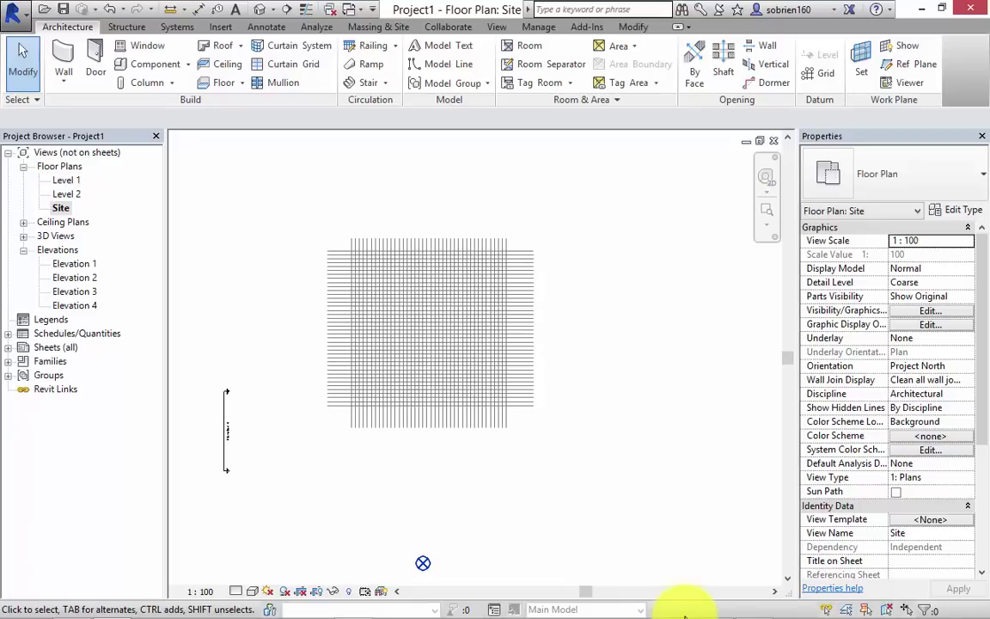
click(729, 607)
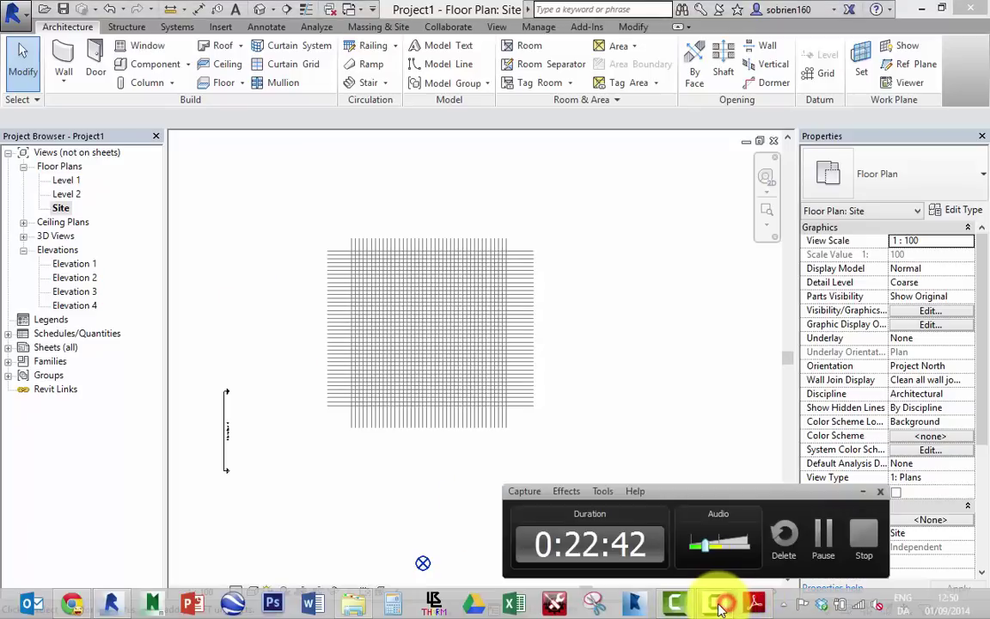
click(822, 469)
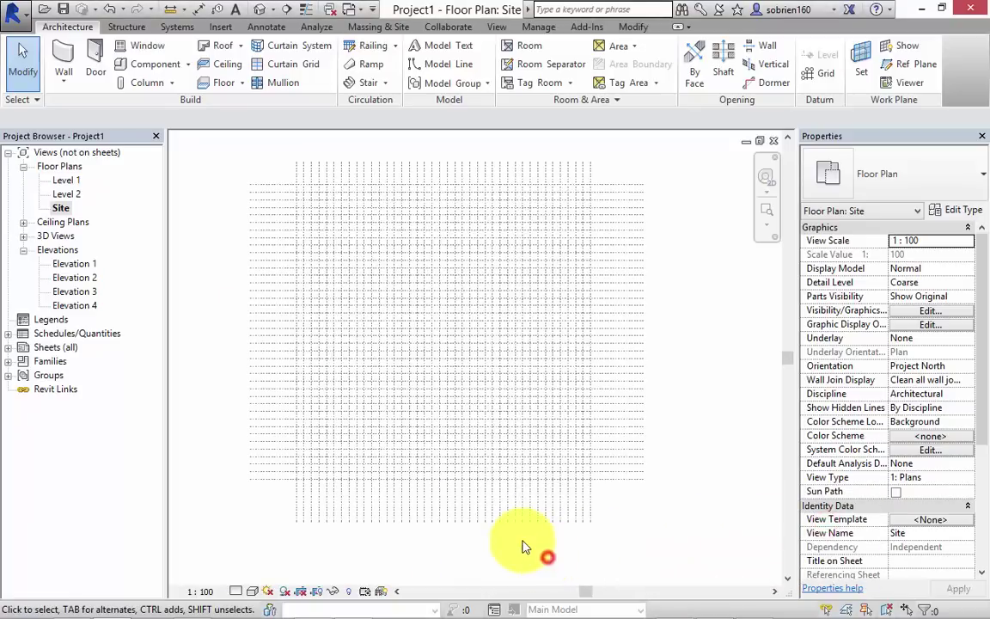
scroll(526, 551, down, 3)
scroll(606, 514, up, 3)
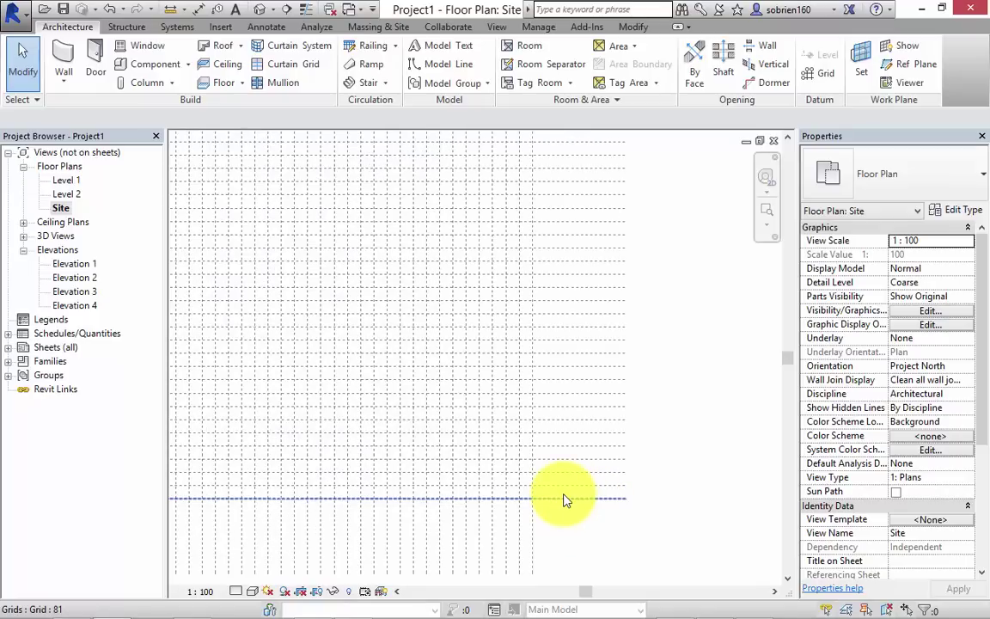
Open the bottom grid's Type Properties, close it without changes, and reselect a horizontal grid
click(564, 498)
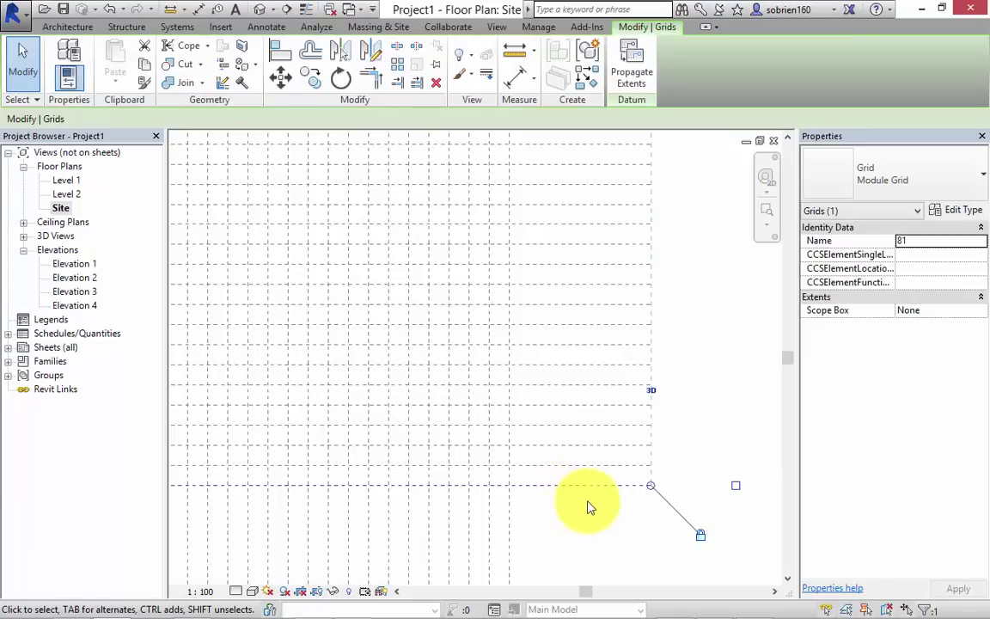
click(958, 211)
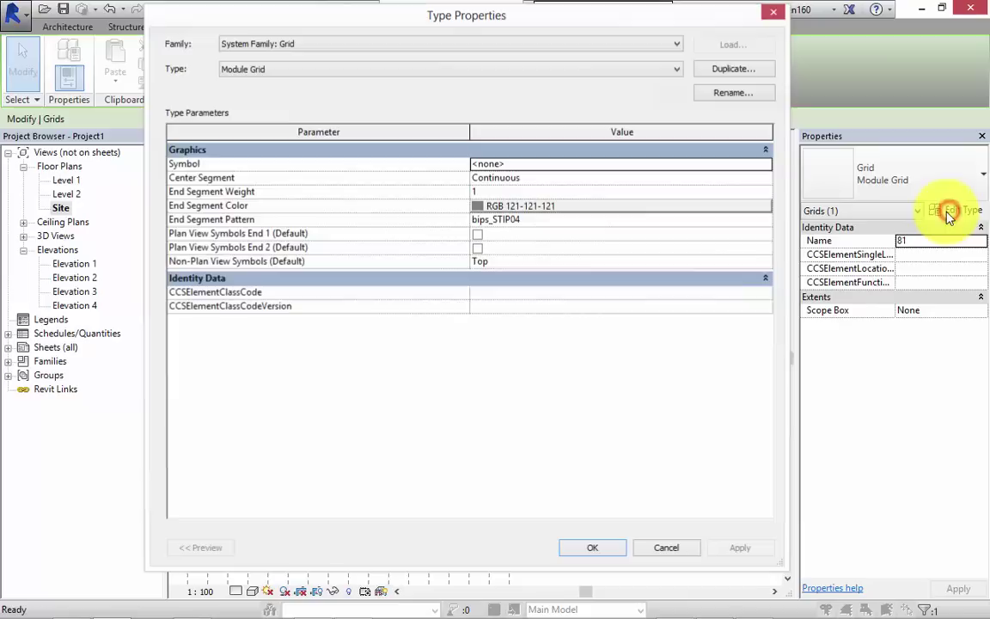
click(759, 223)
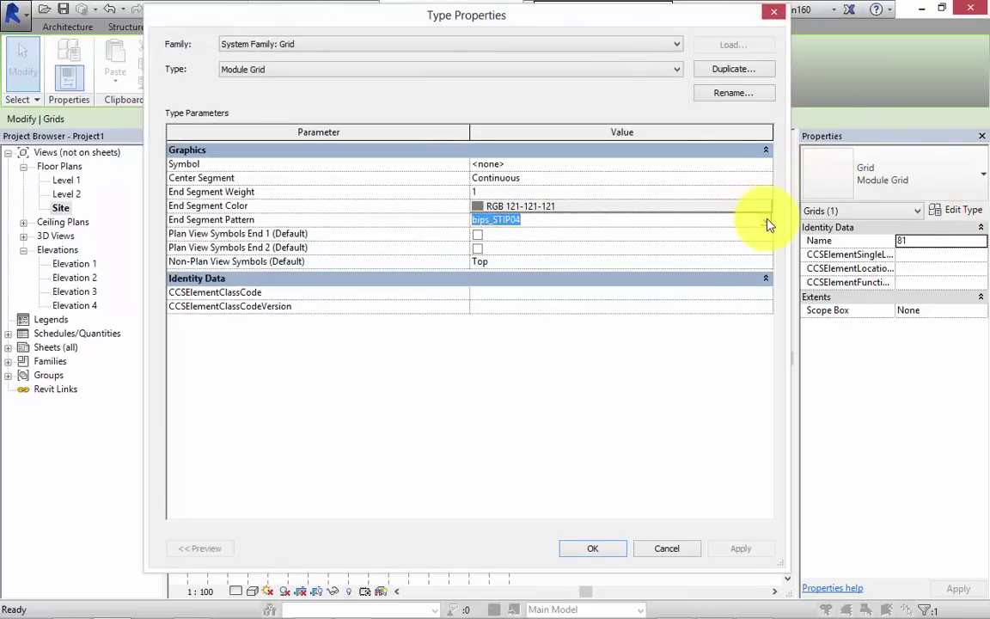
click(667, 550)
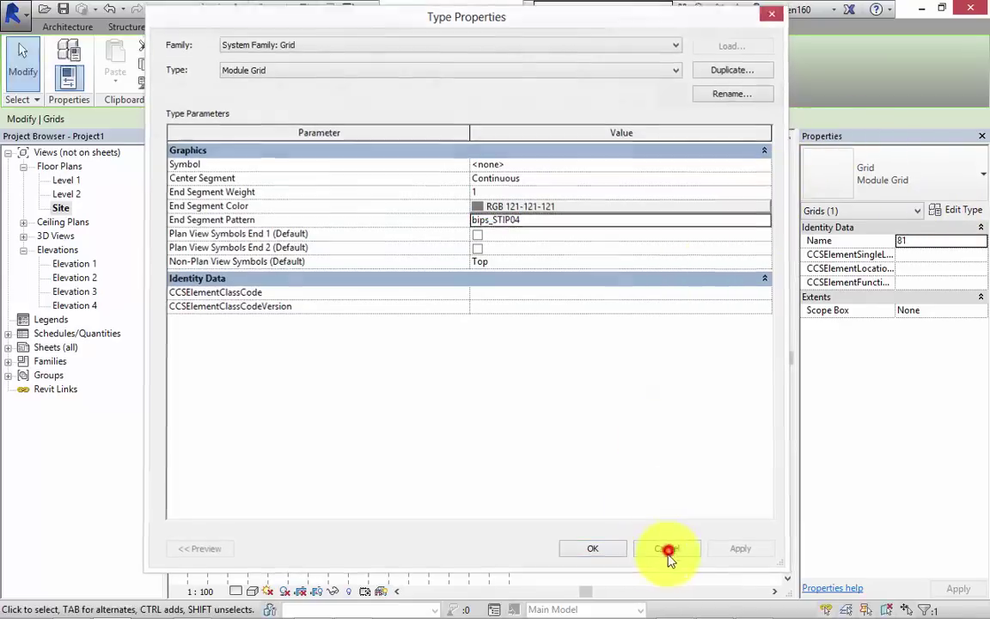
click(700, 486)
click(602, 484)
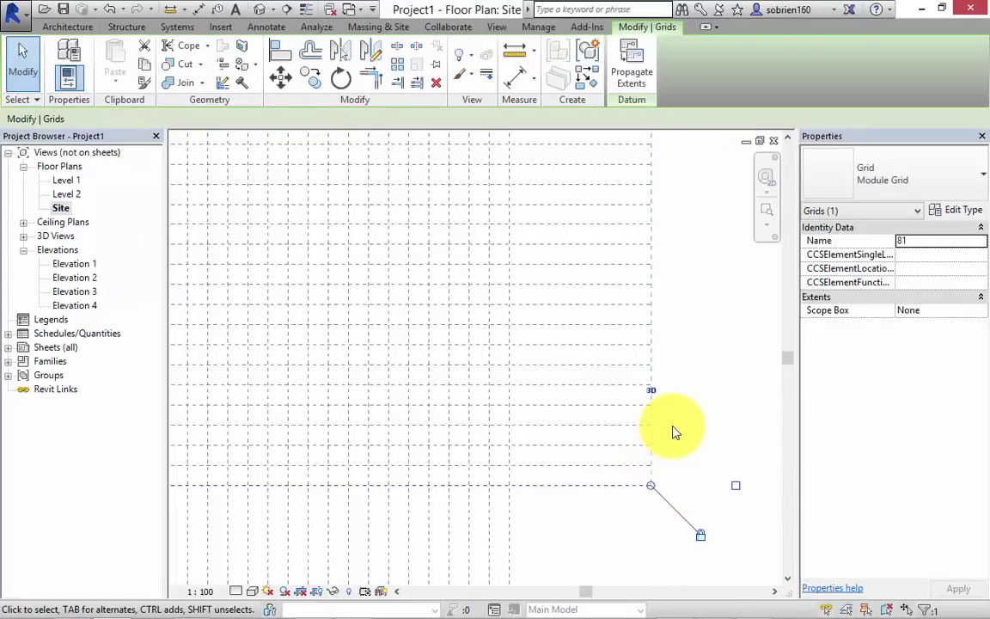
Give the Module Grid end segments a Solid pattern and red RGB 217-026-026 colour
click(956, 211)
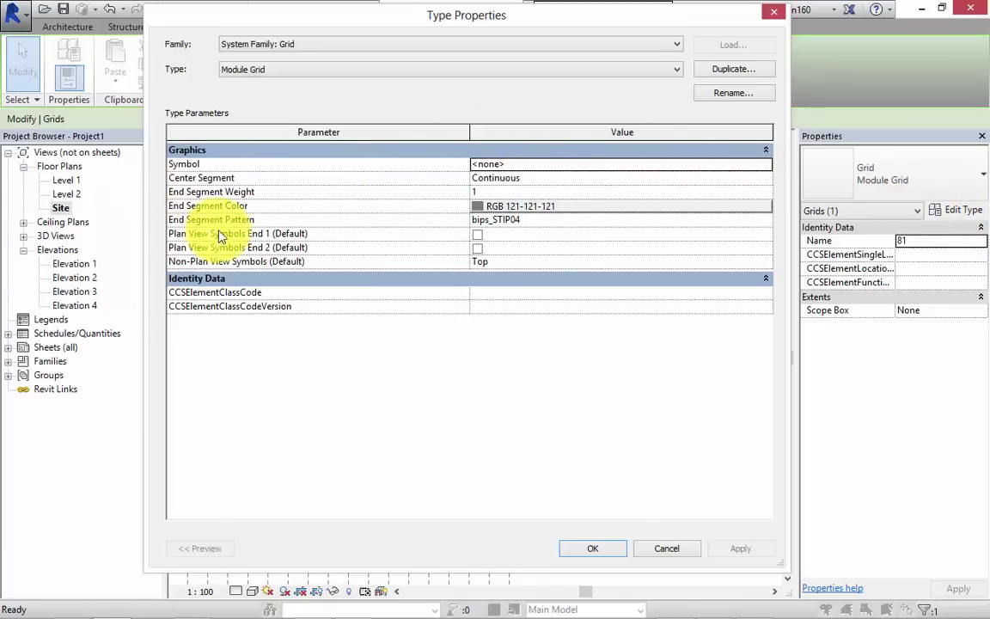
click(585, 219)
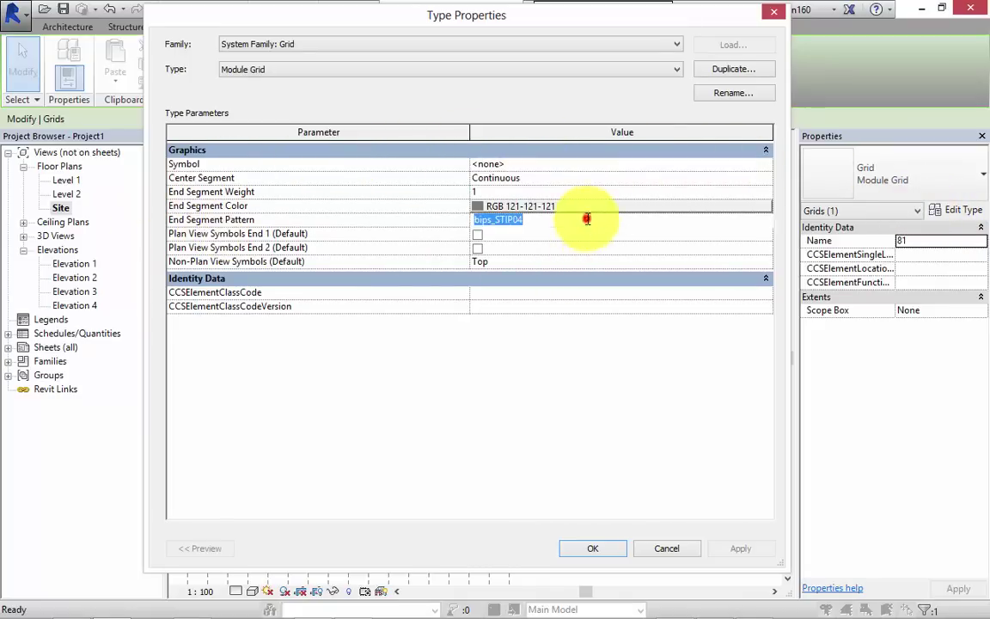
click(765, 220)
mouse_move(768, 258)
mouse_down()
mouse_move(767, 250)
mouse_move(758, 287)
mouse_move(763, 244)
mouse_up()
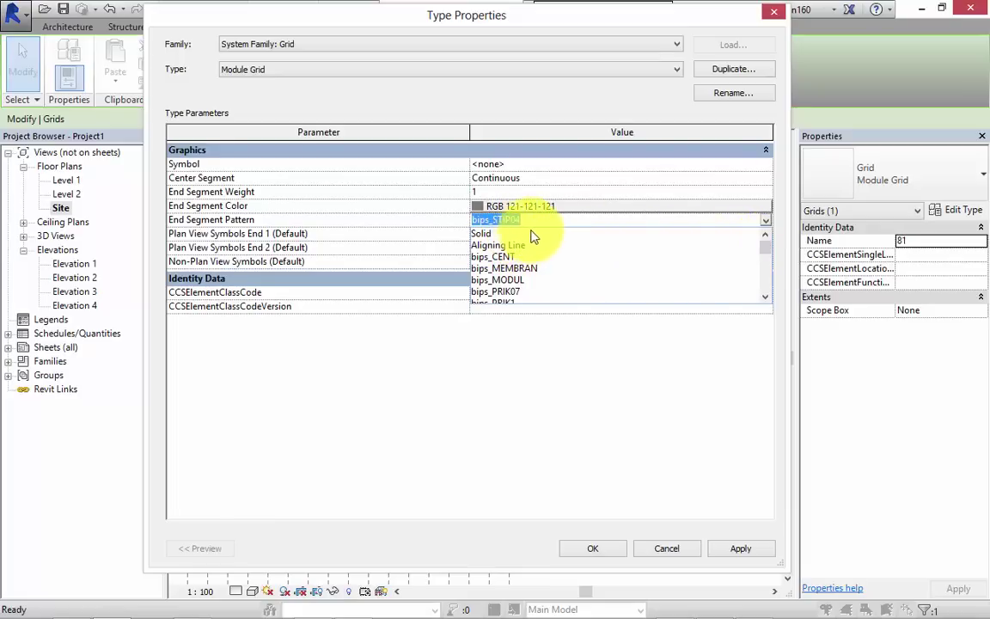
click(484, 233)
click(698, 206)
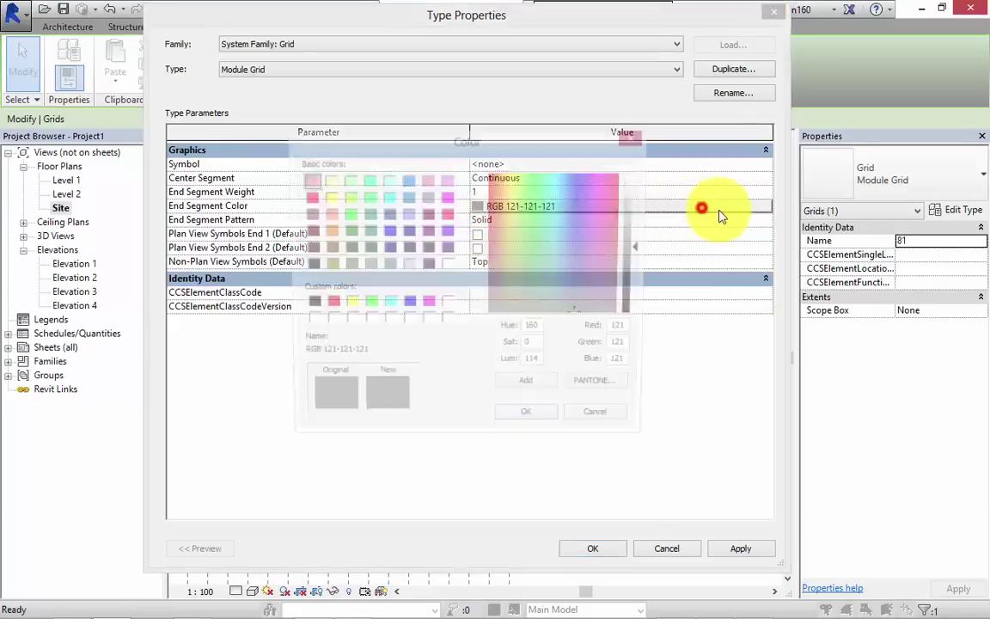
click(498, 203)
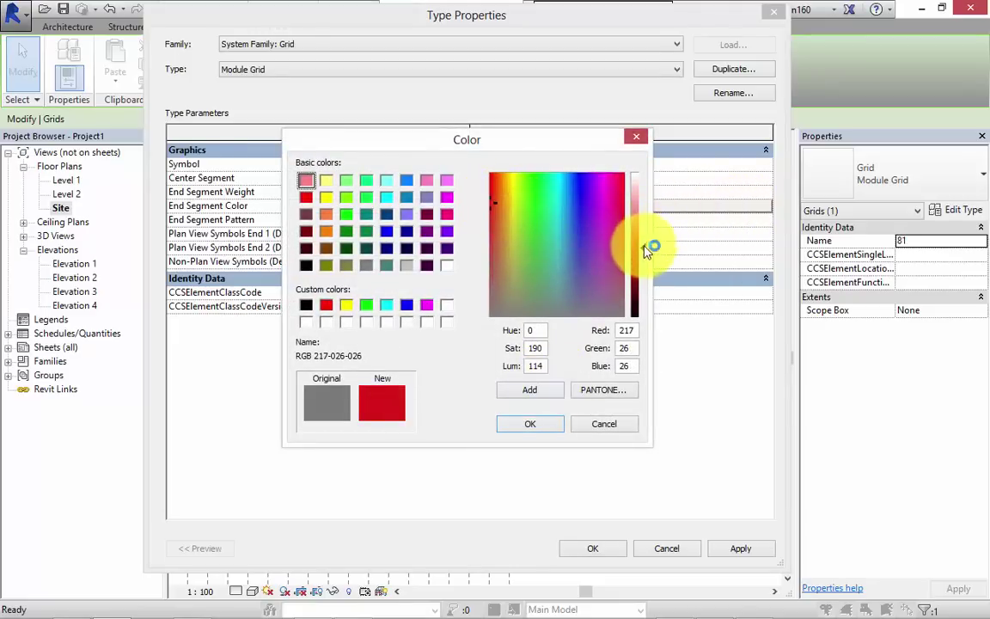
click(545, 429)
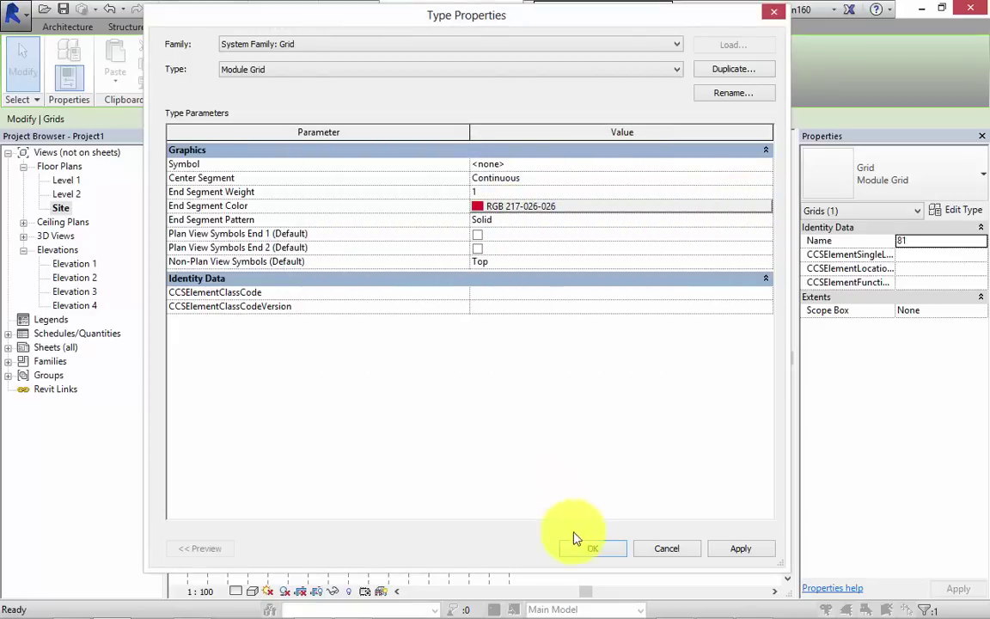
Apply the new type so the 80-line Module Grid shows solid red, then open the application menu
click(596, 548)
click(566, 531)
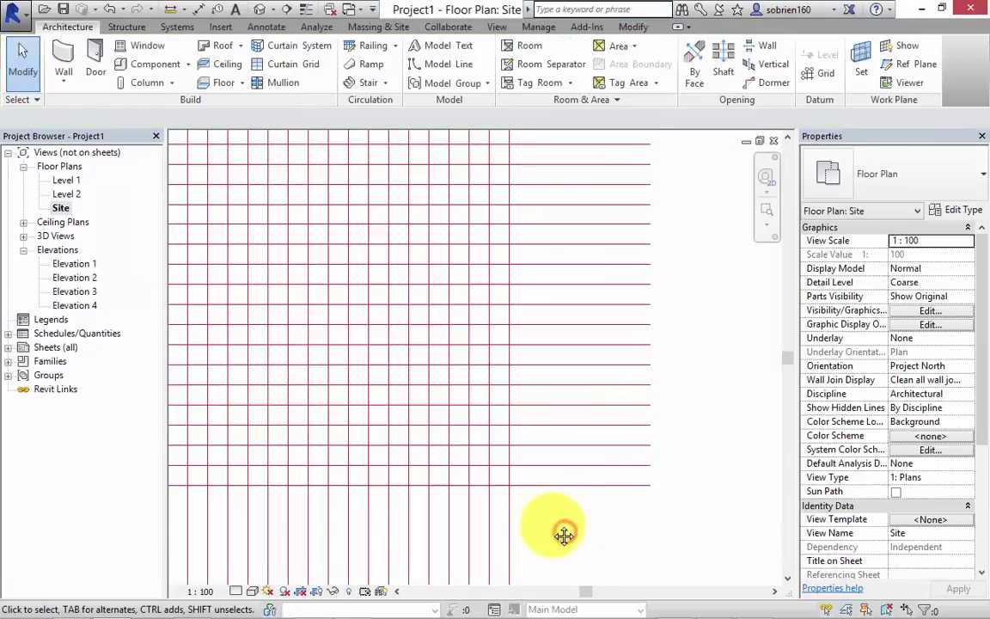
scroll(628, 510, down, 4)
middle_drag(657, 504, 634, 550)
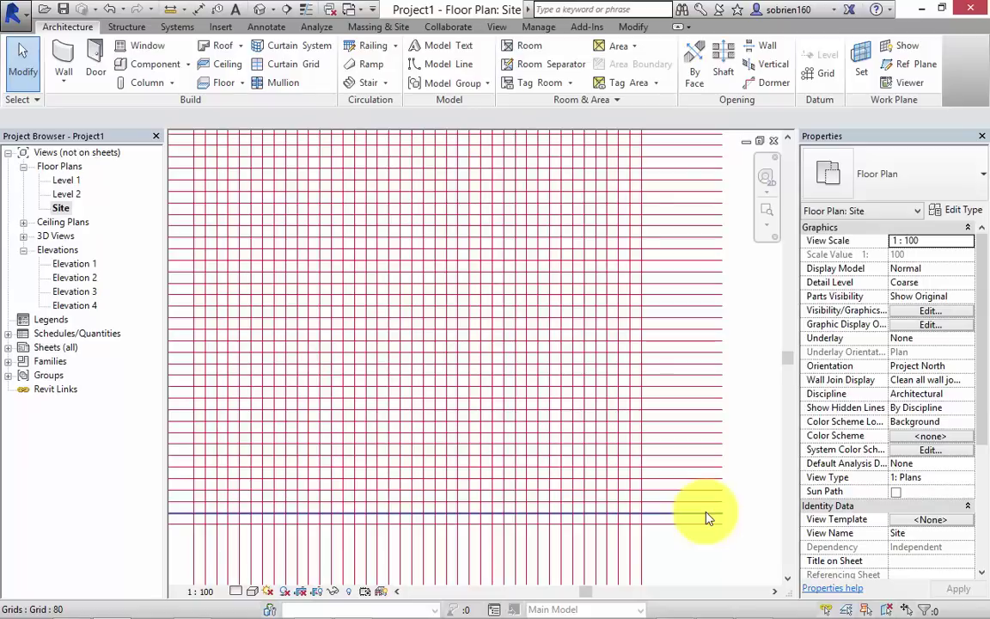
click(26, 22)
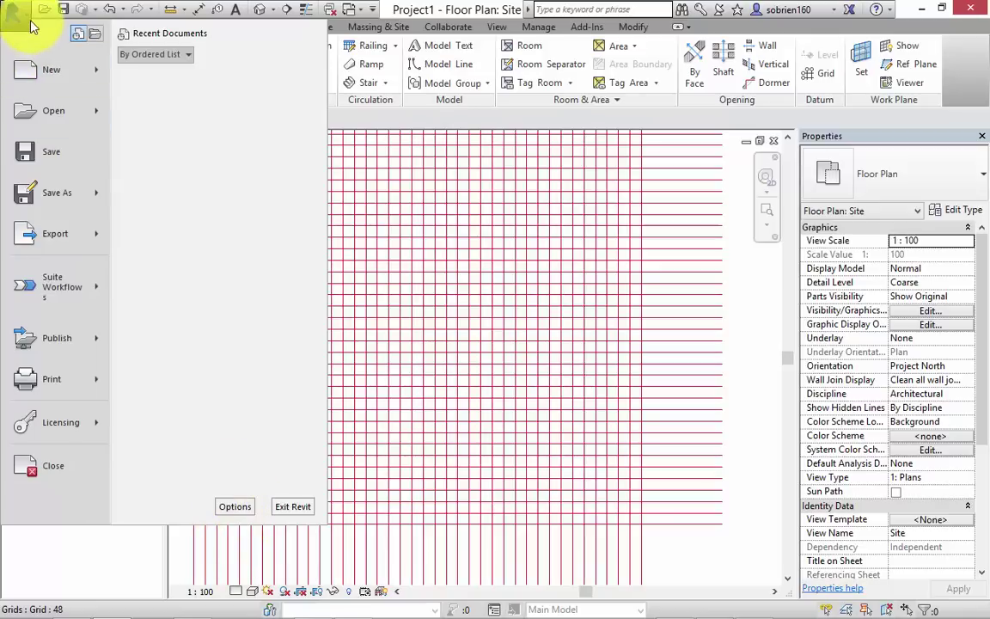
click(490, 334)
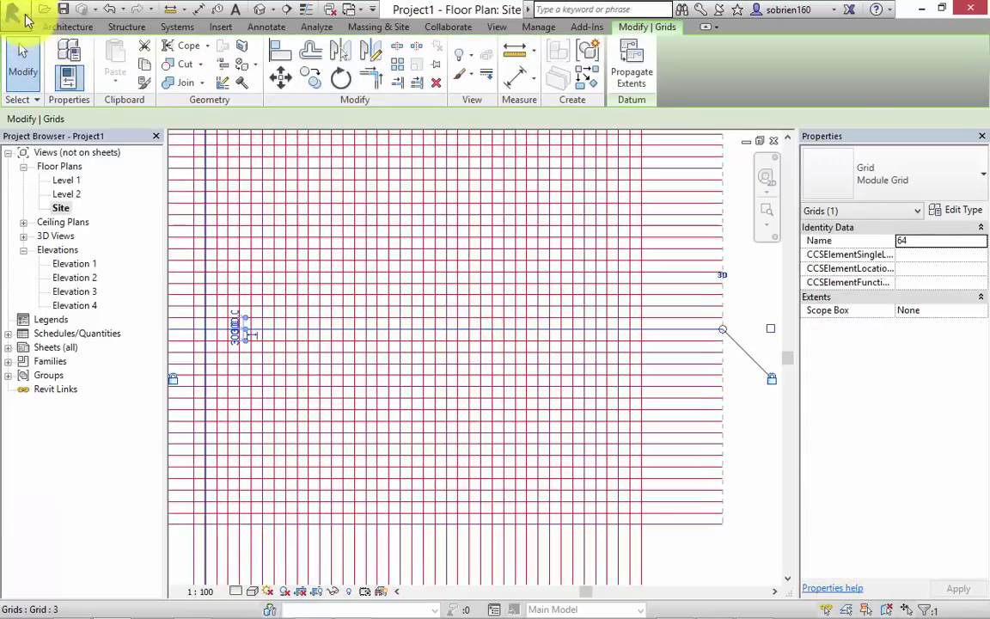
click(17, 14)
click(240, 503)
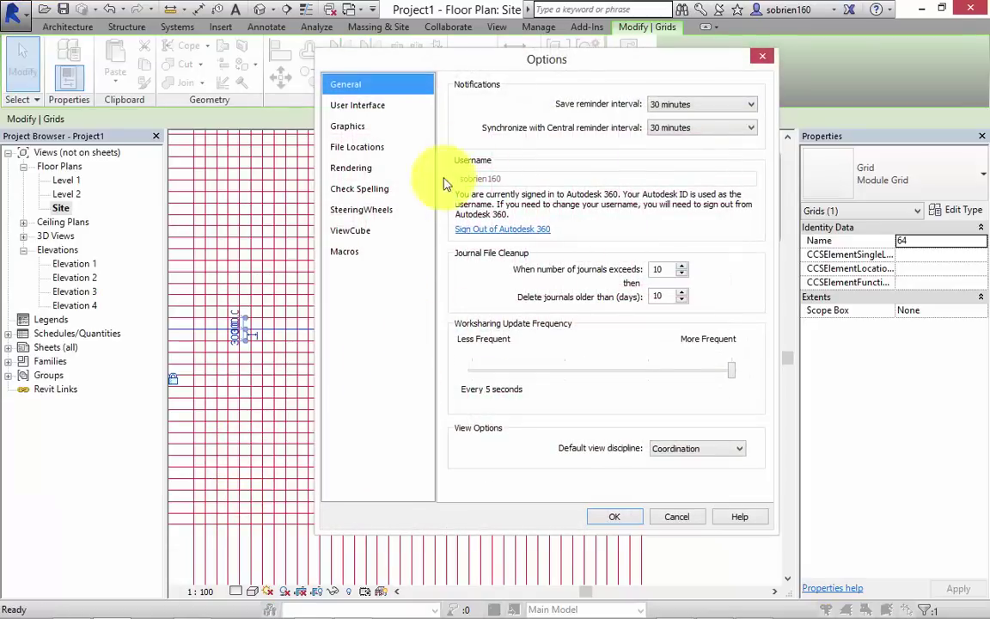
click(360, 104)
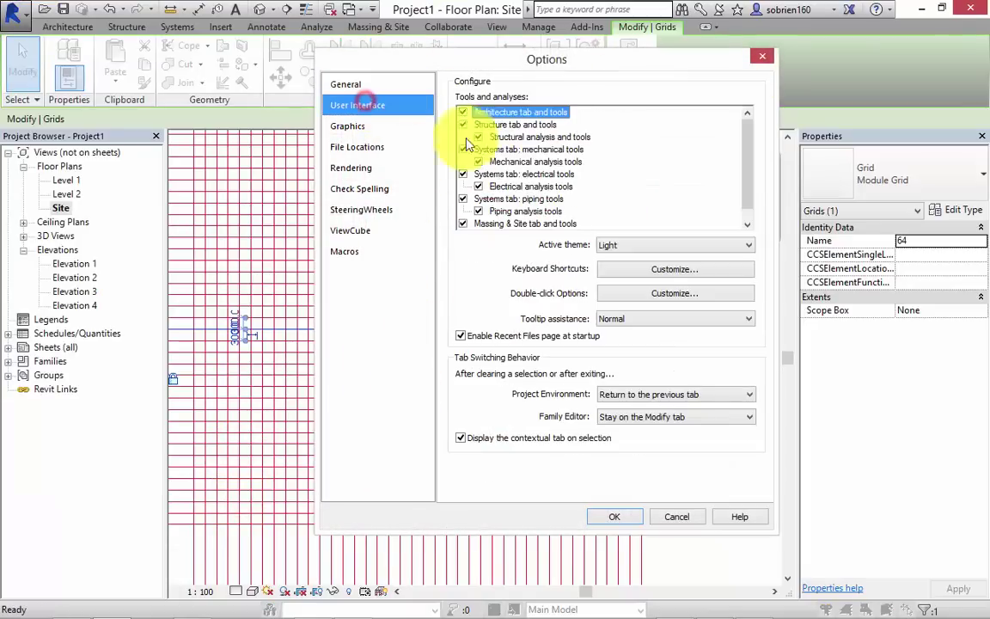
click(762, 56)
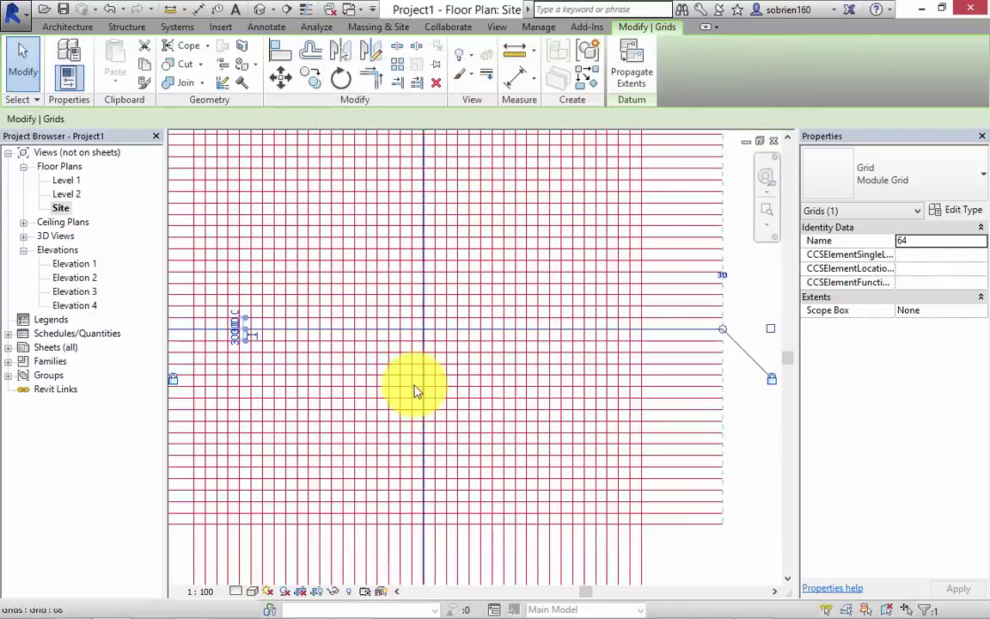
scroll(421, 392, down, 6)
click(623, 392)
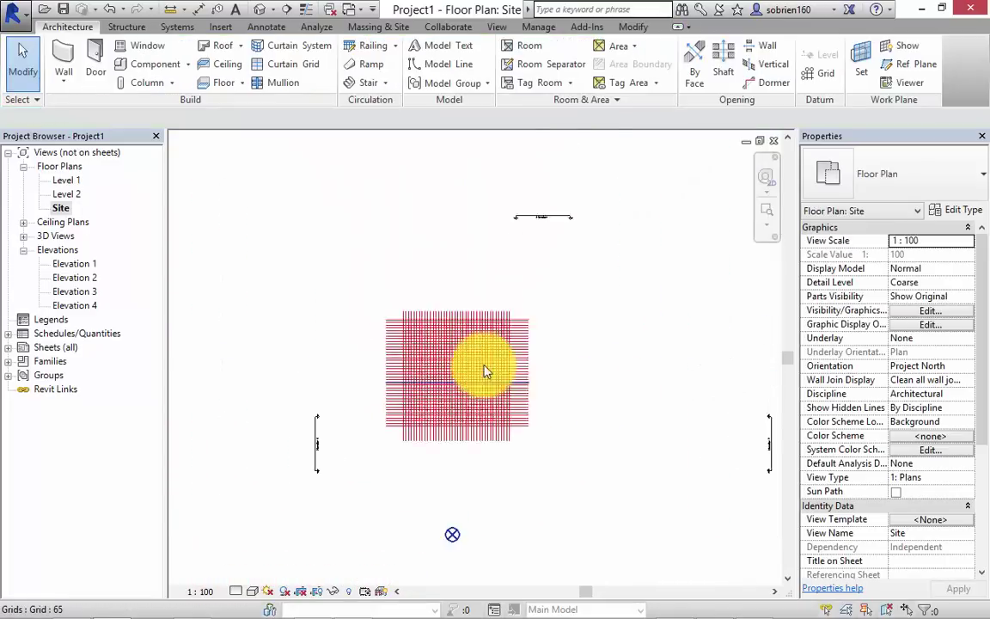
scroll(484, 372, up, 5)
scroll(265, 434, up, 2)
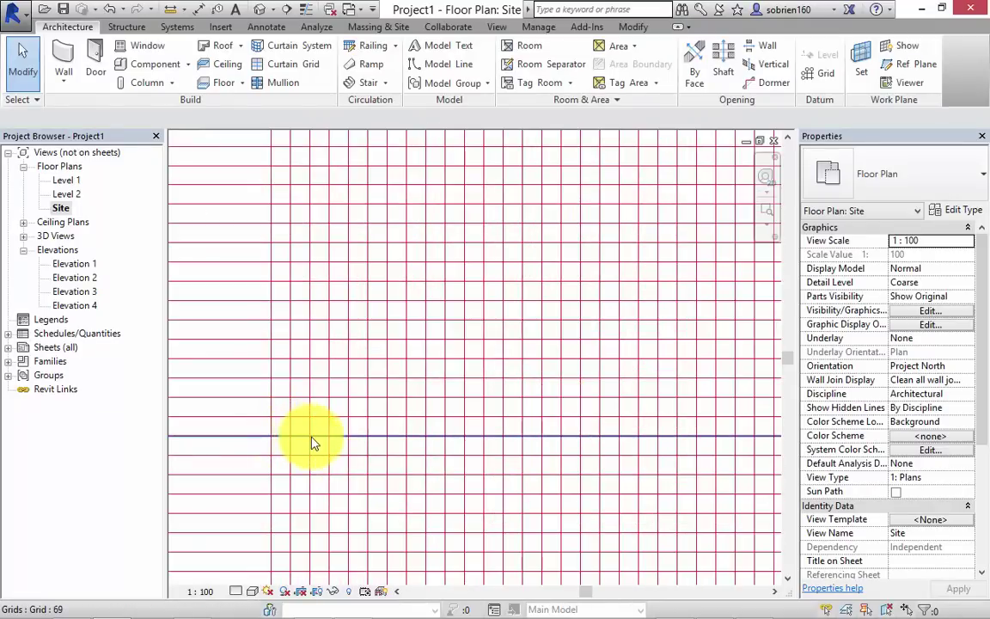
scroll(313, 443, down, 4)
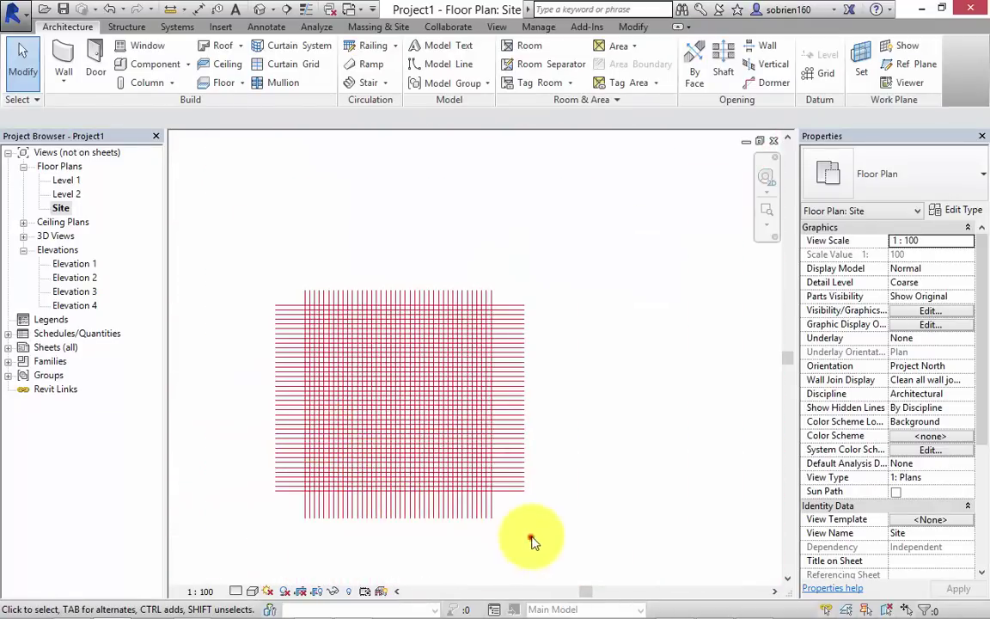
mouse_move(533, 542)
middle_down()
mouse_move(503, 537)
mouse_move(527, 527)
middle_up()
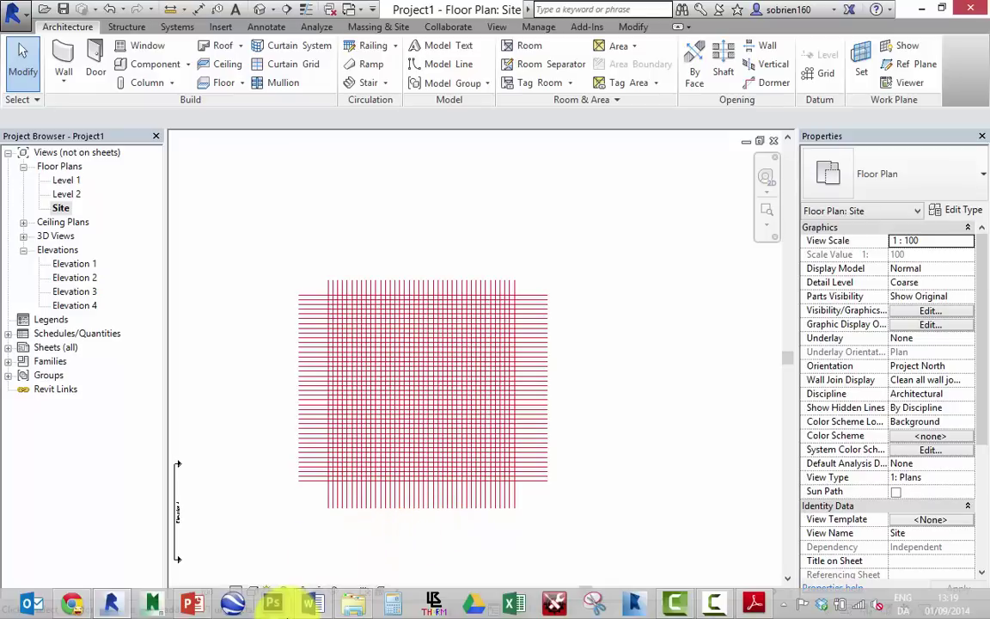
In the I semester main assignment document, select the page-10 grid-paper floor plan sketch
click(311, 604)
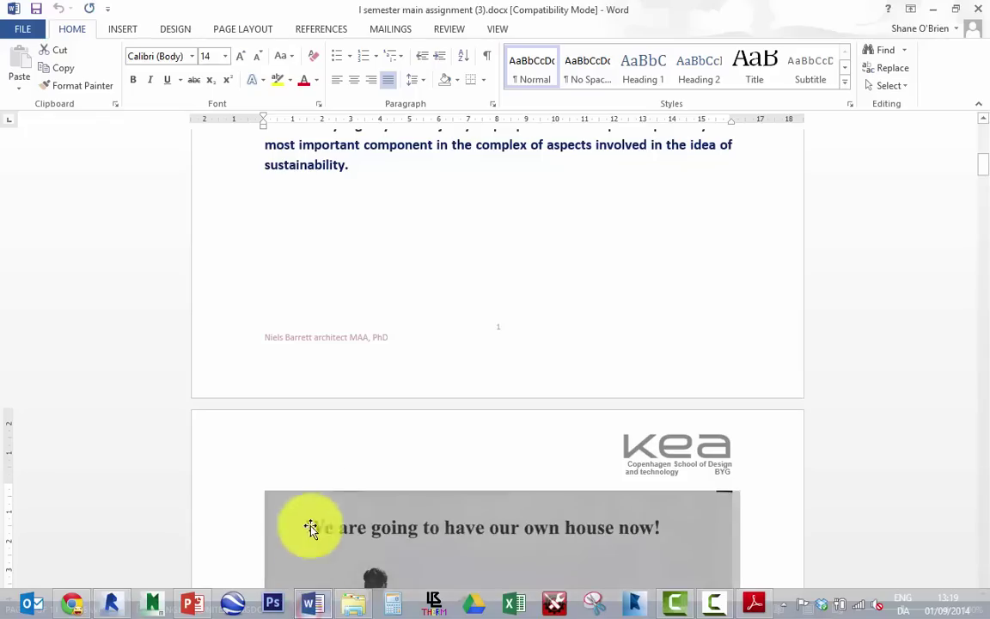
scroll(311, 520, down, 5)
scroll(315, 499, down, 20)
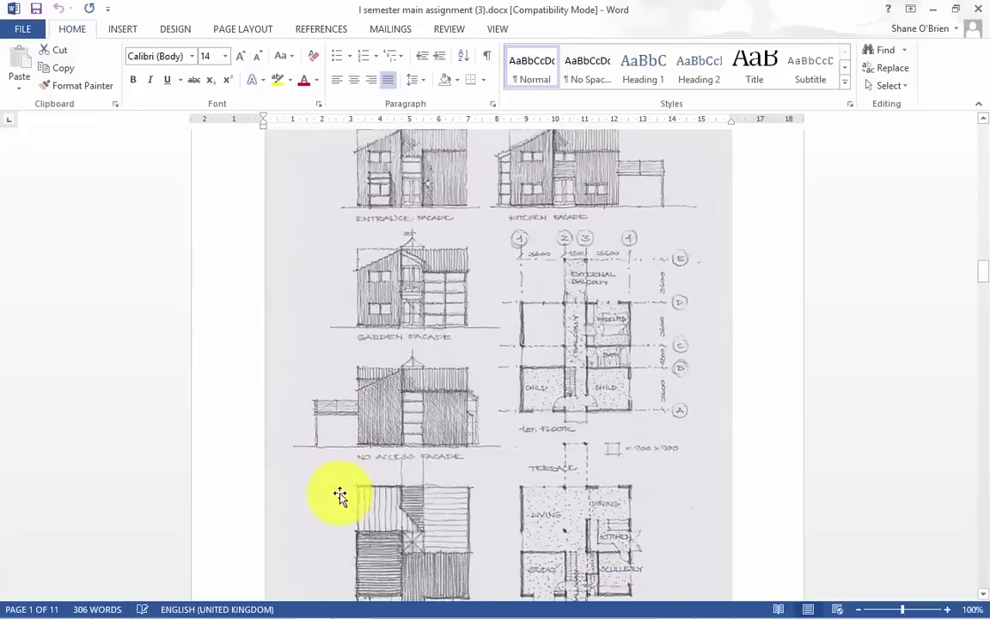
scroll(344, 491, down, 2)
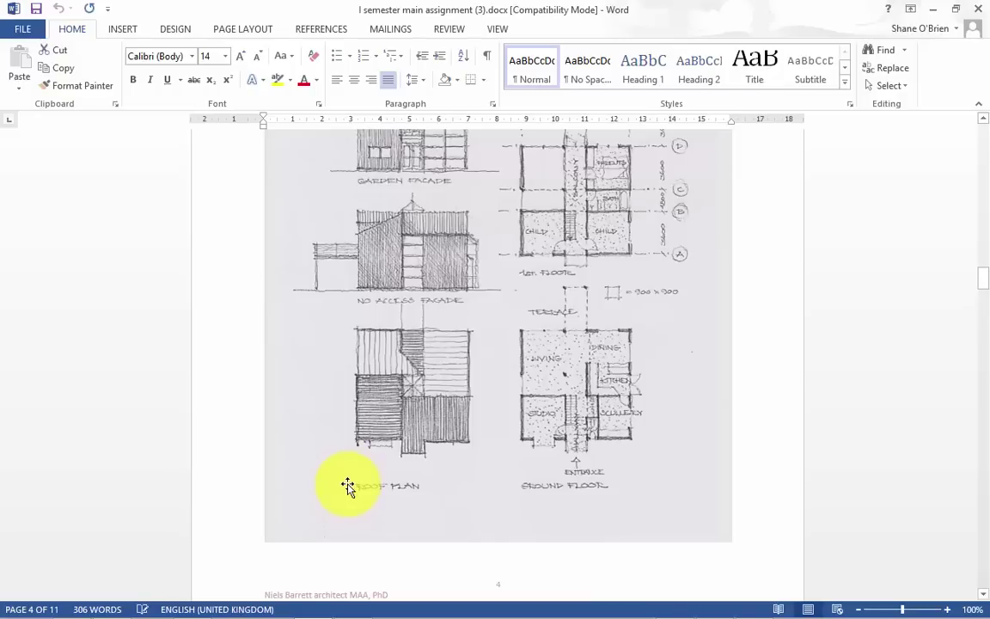
scroll(348, 486, down, 20)
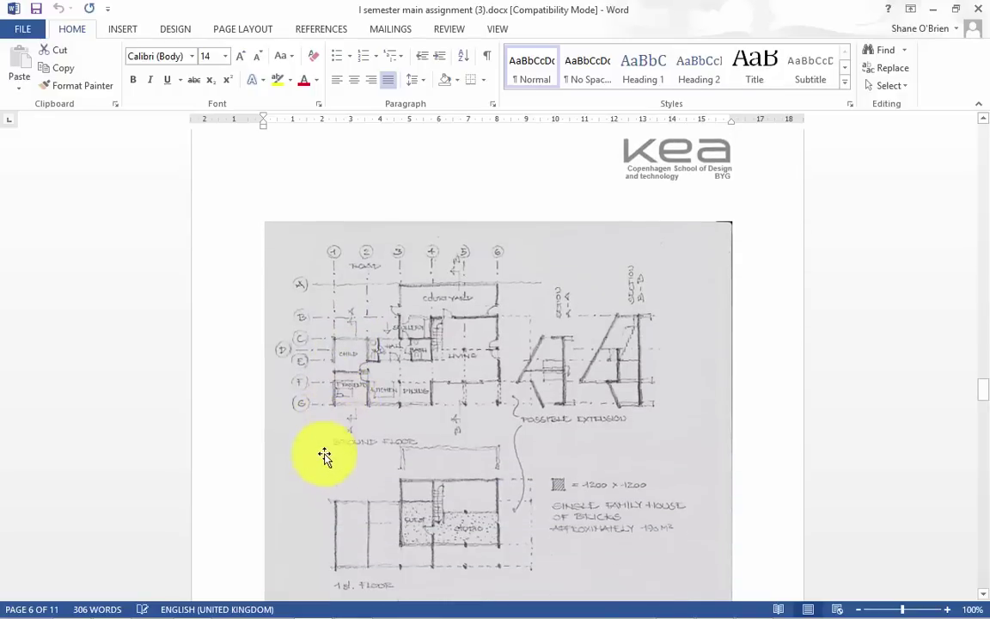
scroll(335, 461, down, 20)
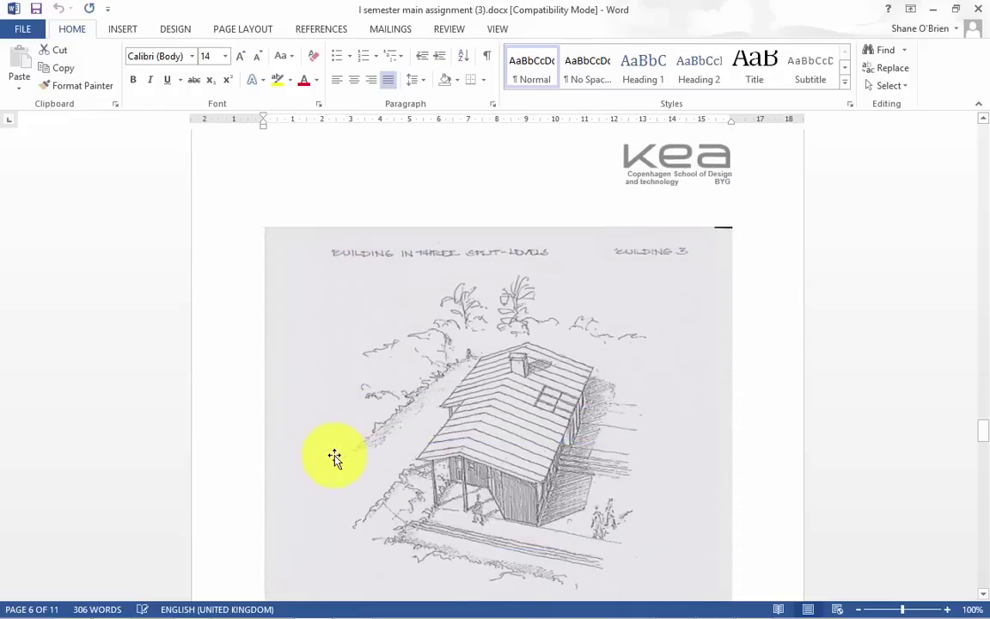
scroll(335, 462, down, 20)
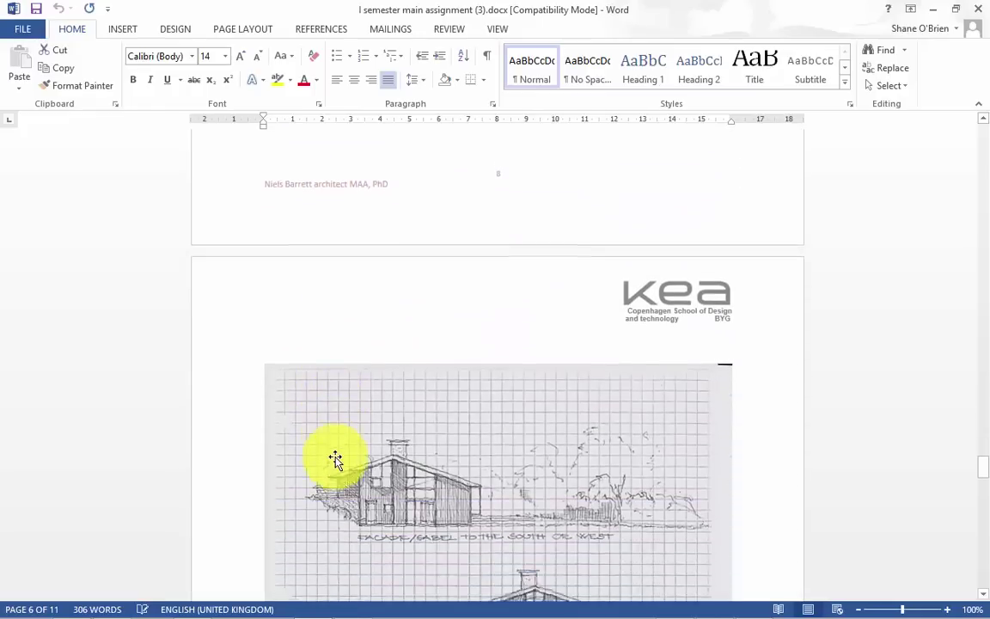
scroll(335, 462, down, 15)
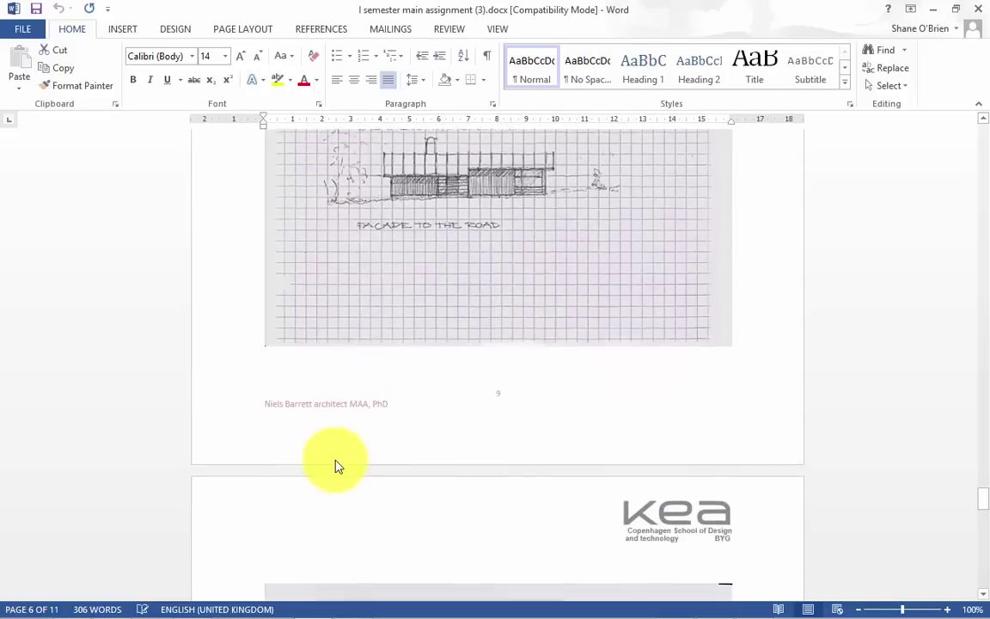
scroll(340, 467, down, 5)
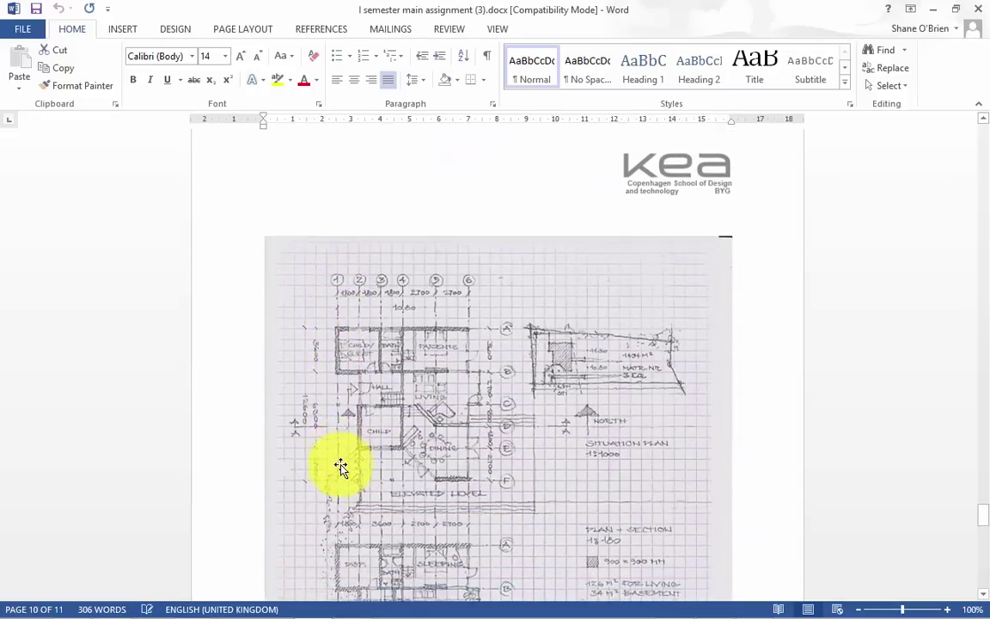
scroll(340, 465, down, 3)
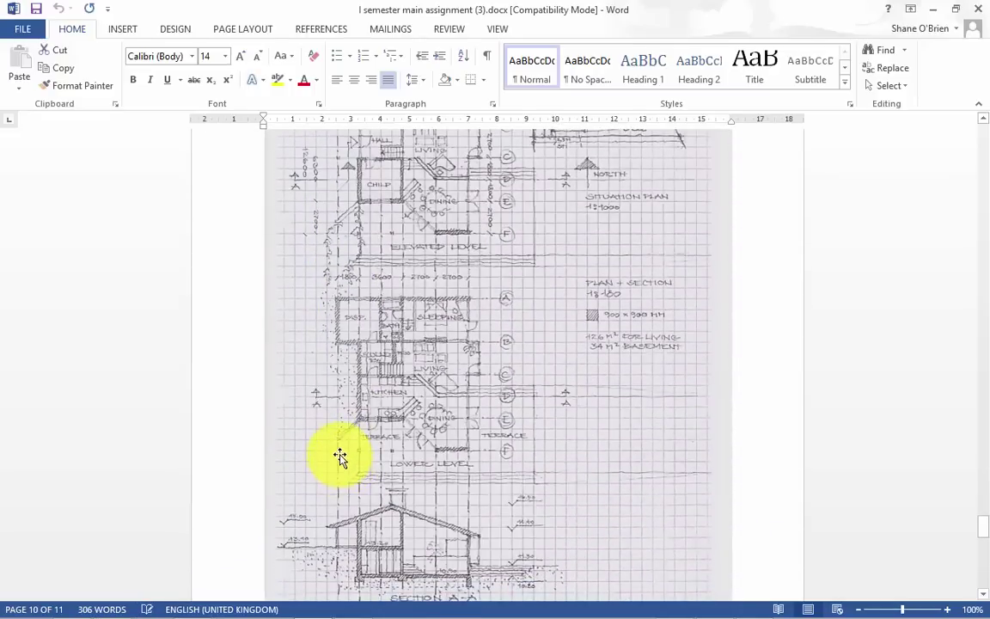
scroll(318, 447, up, 2)
scroll(316, 445, down, 9)
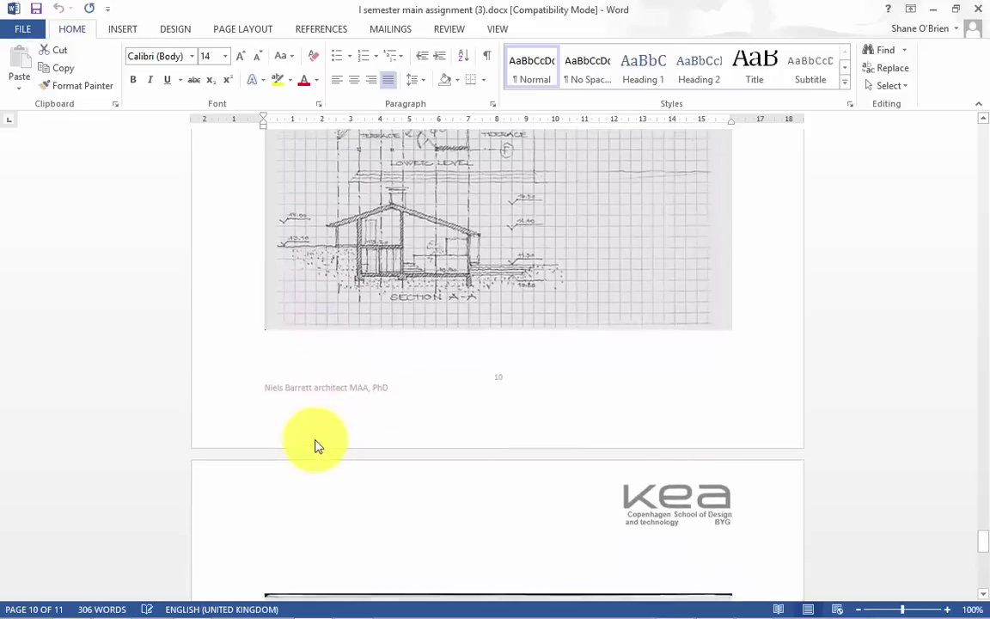
scroll(319, 434, up, 2)
scroll(319, 434, up, 7)
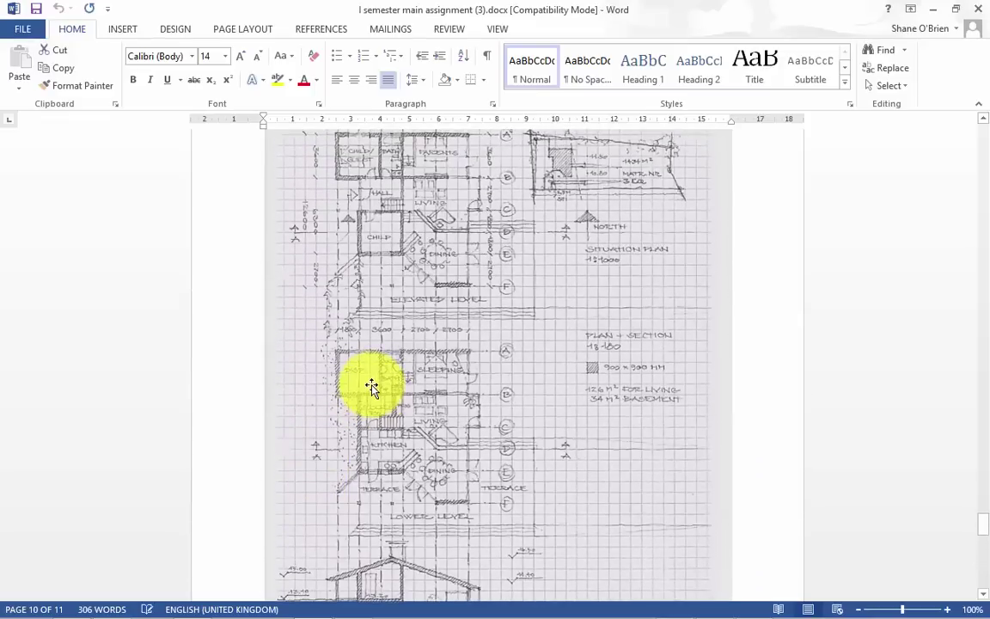
click(368, 388)
Save the sketch picture to the Desktop as a PNG named 'Niels1'
right_click(369, 389)
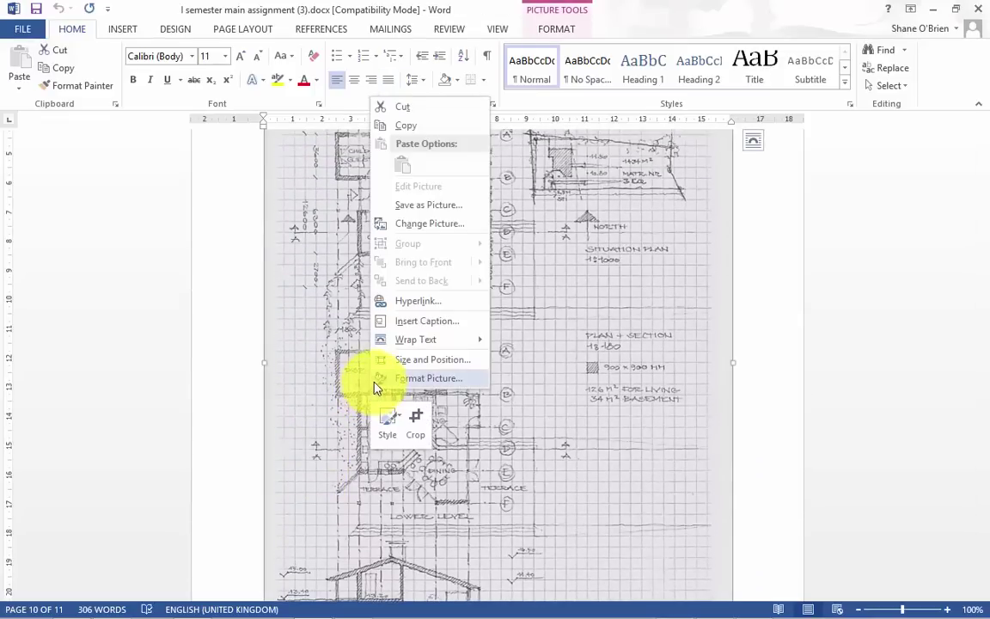
click(433, 206)
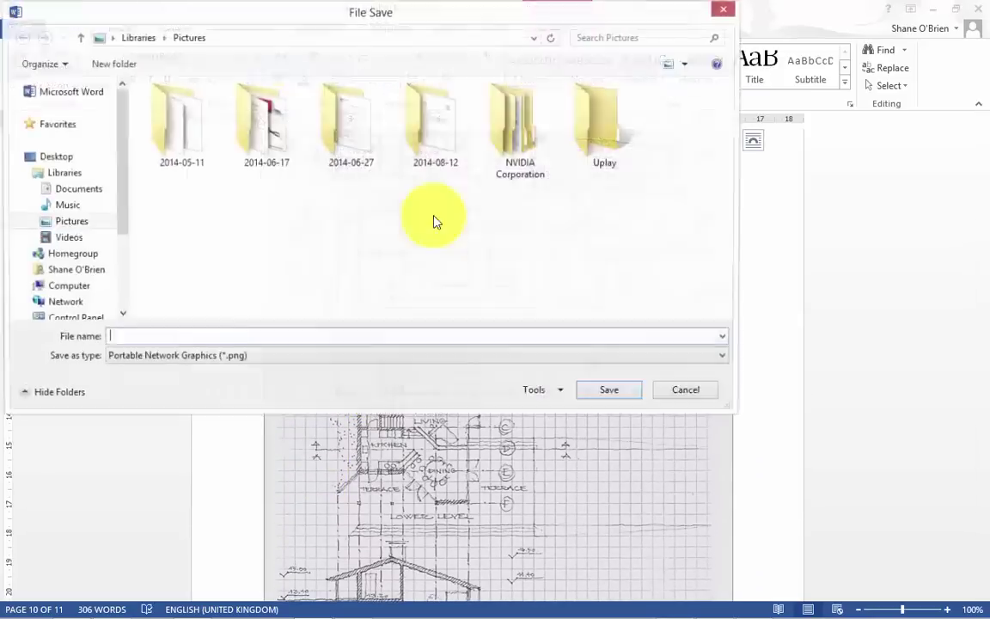
click(67, 159)
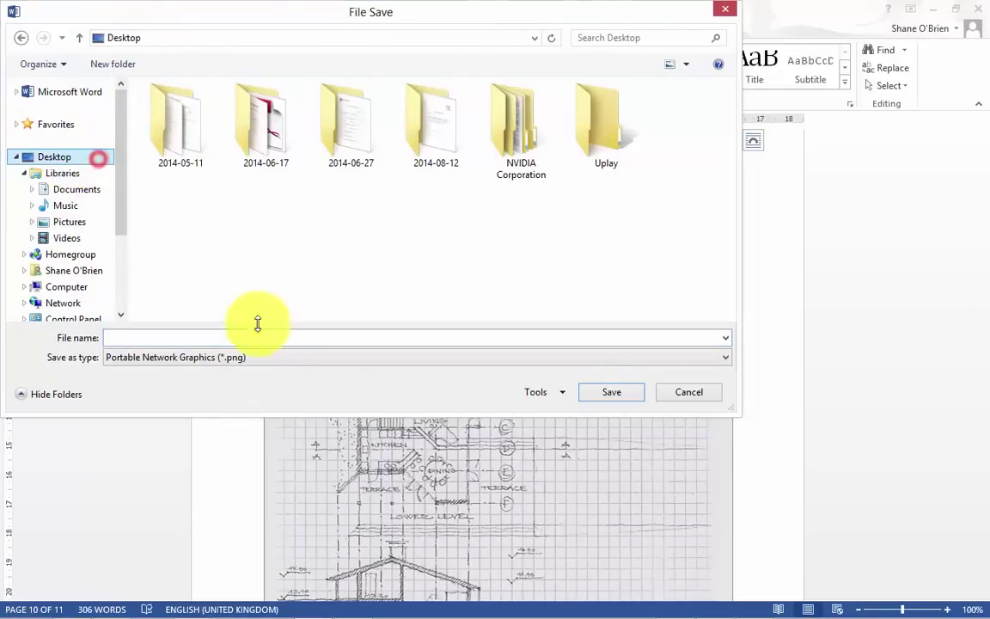
text(Nie)
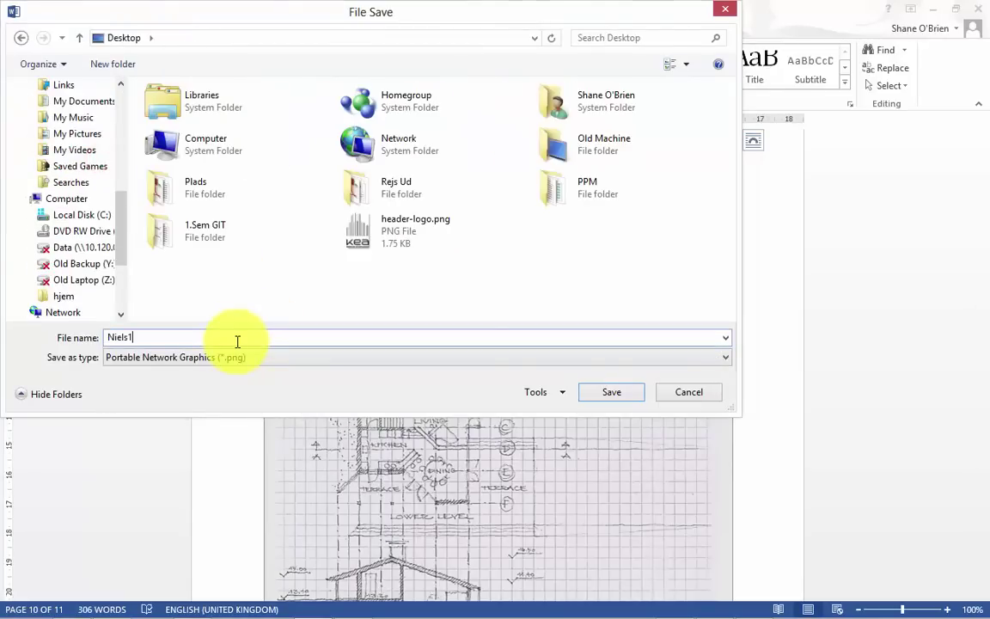
text(ls1)
key(Return)
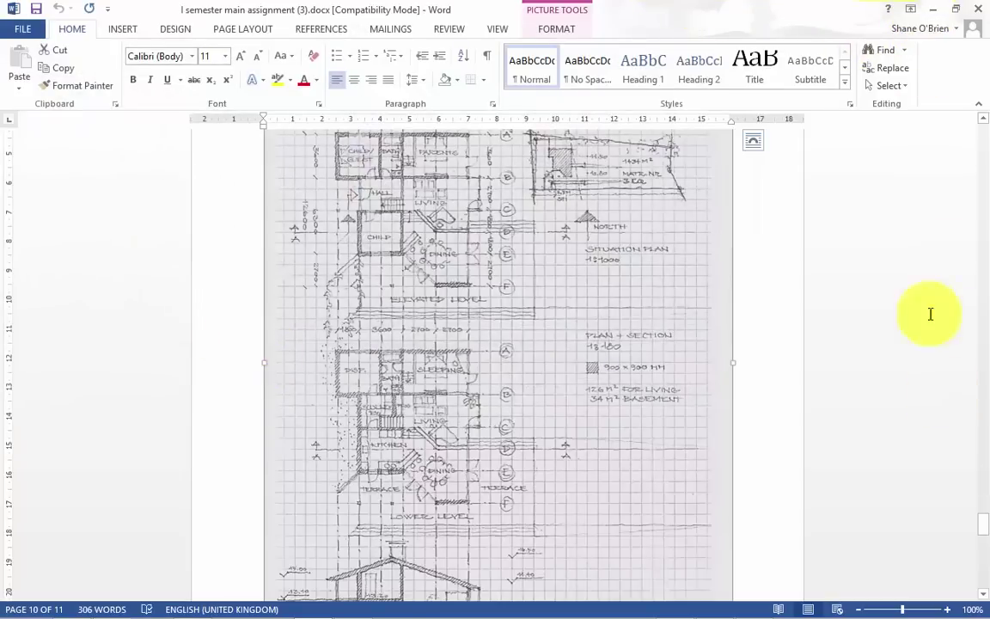
Minimize the Word, Revit, browser, PowerPoint, Adobe Reader and 1.Sem GIT folder windows
click(932, 9)
click(927, 10)
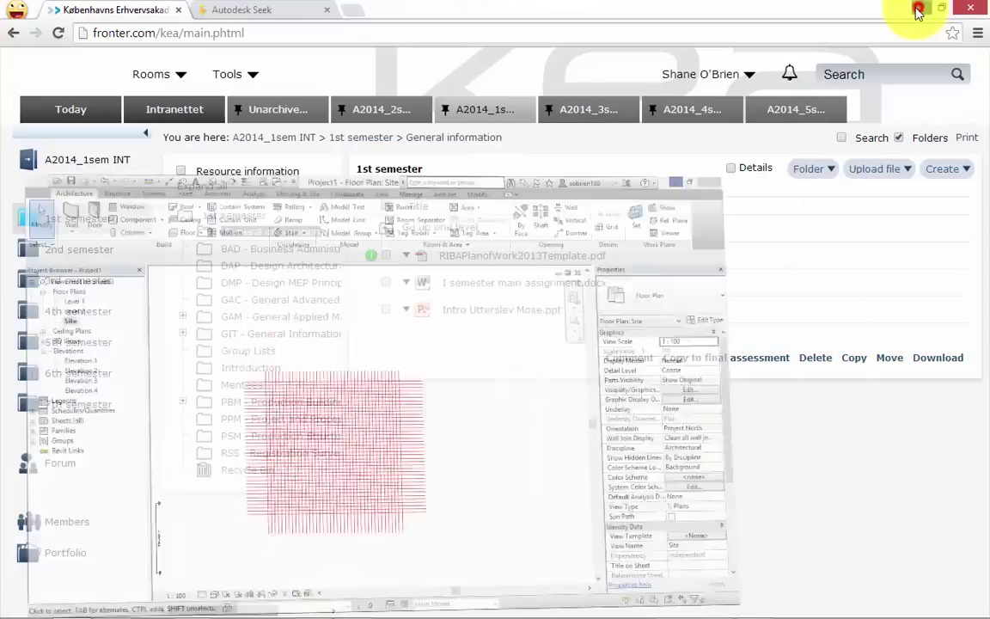
click(929, 11)
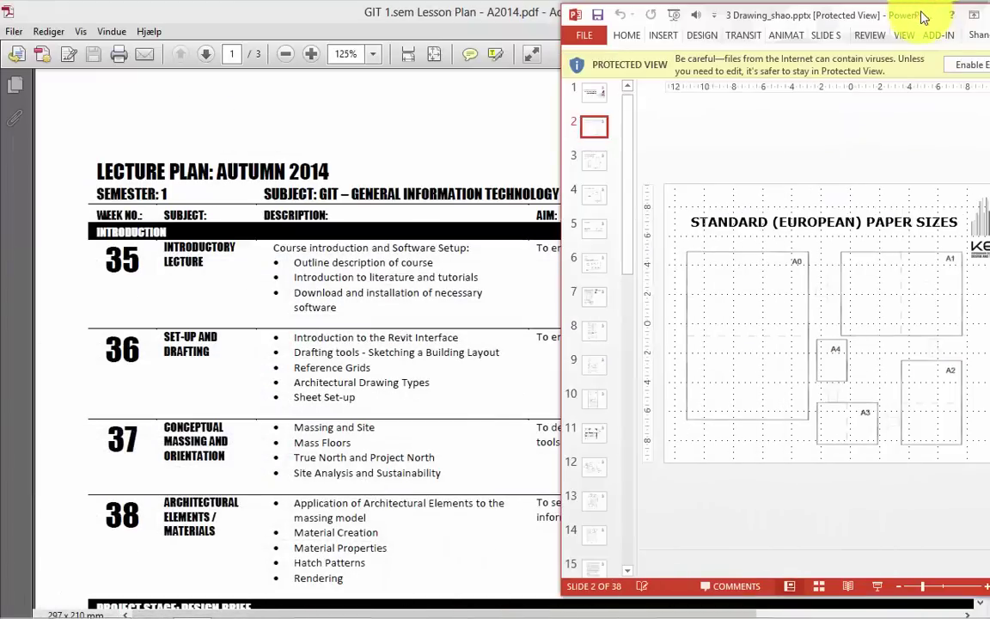
drag(924, 13, 639, 149)
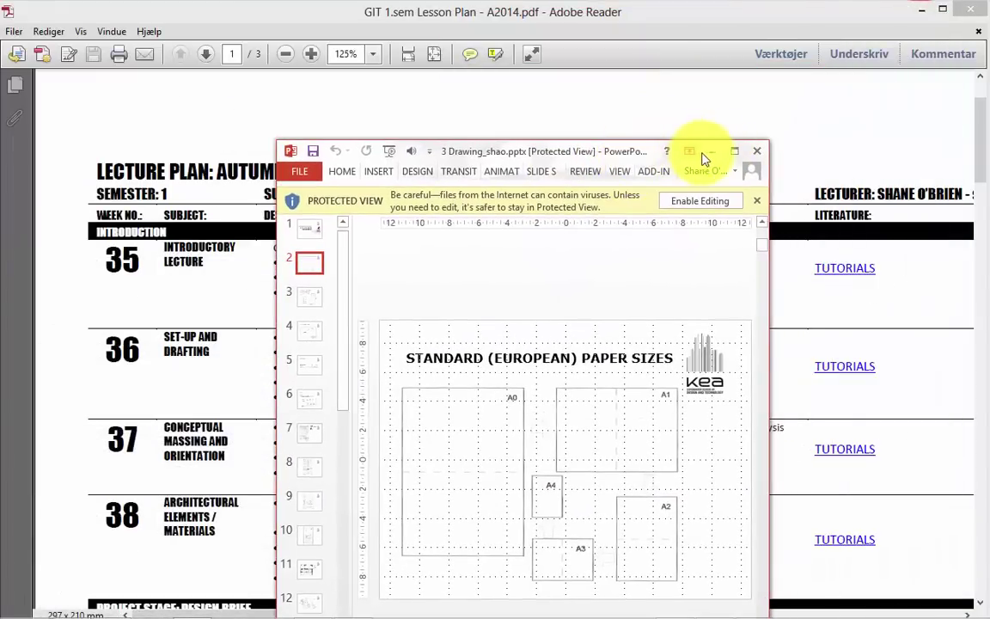
click(711, 151)
click(922, 9)
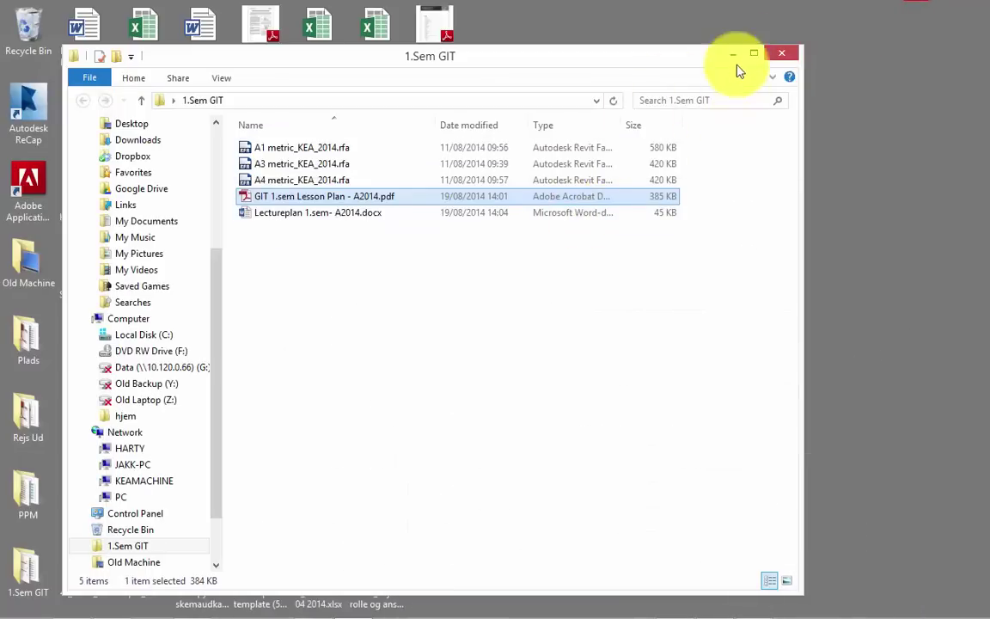
click(733, 54)
Sort the desktop icons by date modified and open the newly saved sketch PNG
click(608, 231)
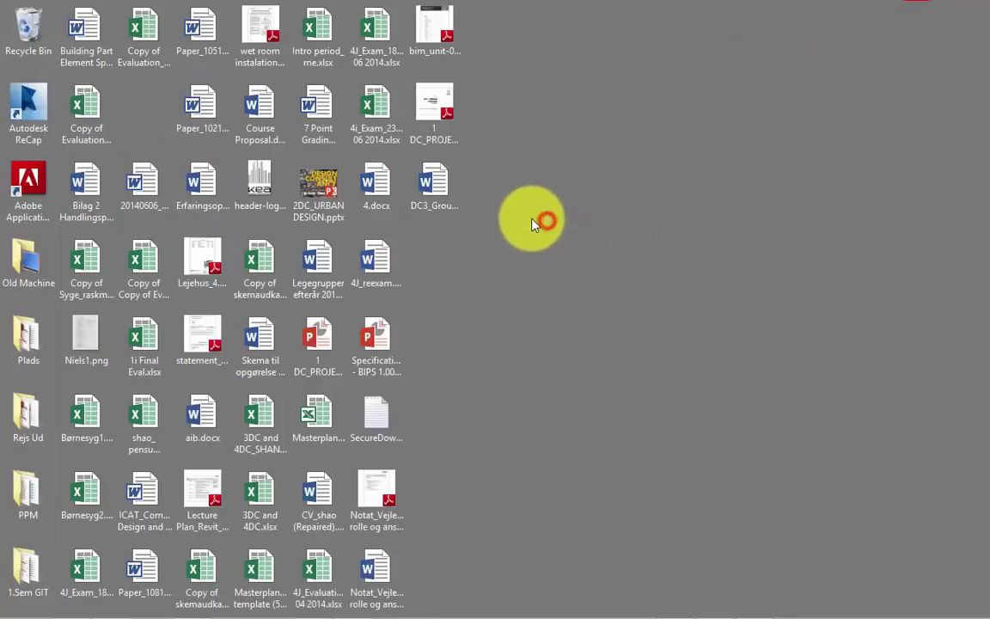
right_click(531, 224)
mouse_move(570, 249)
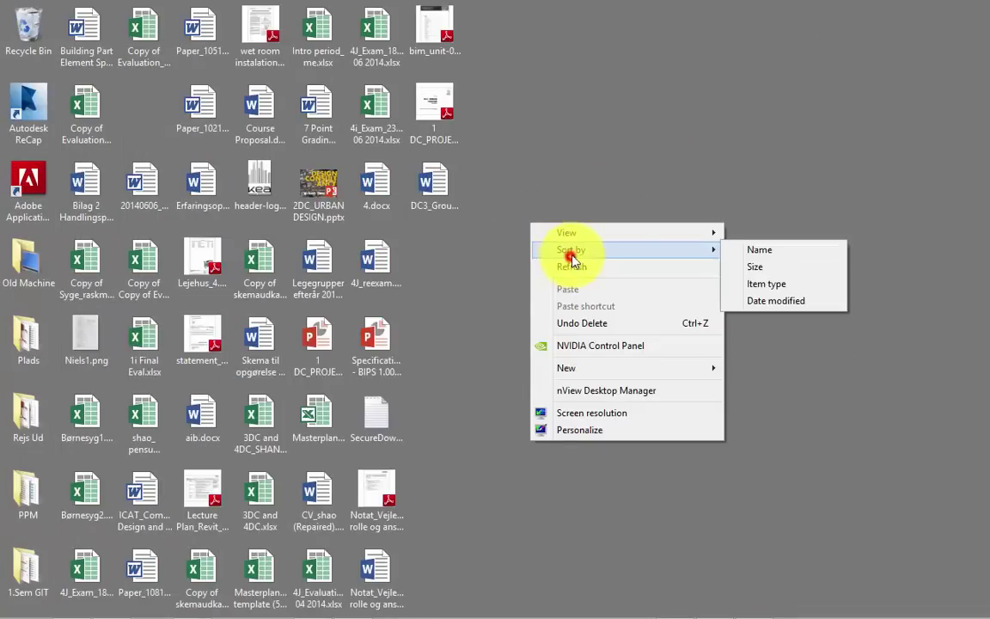
click(757, 300)
click(17, 20)
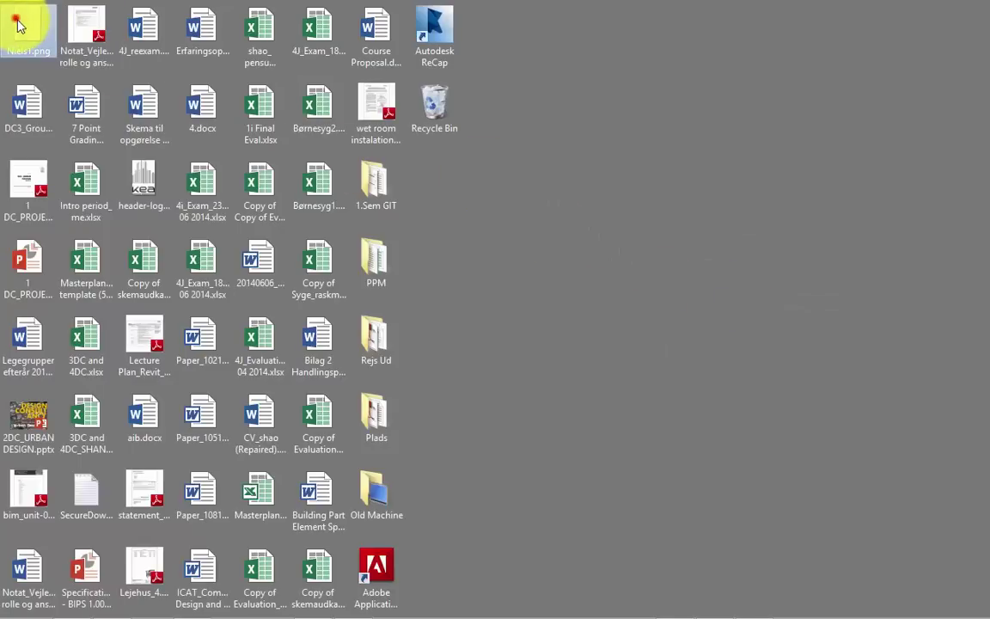
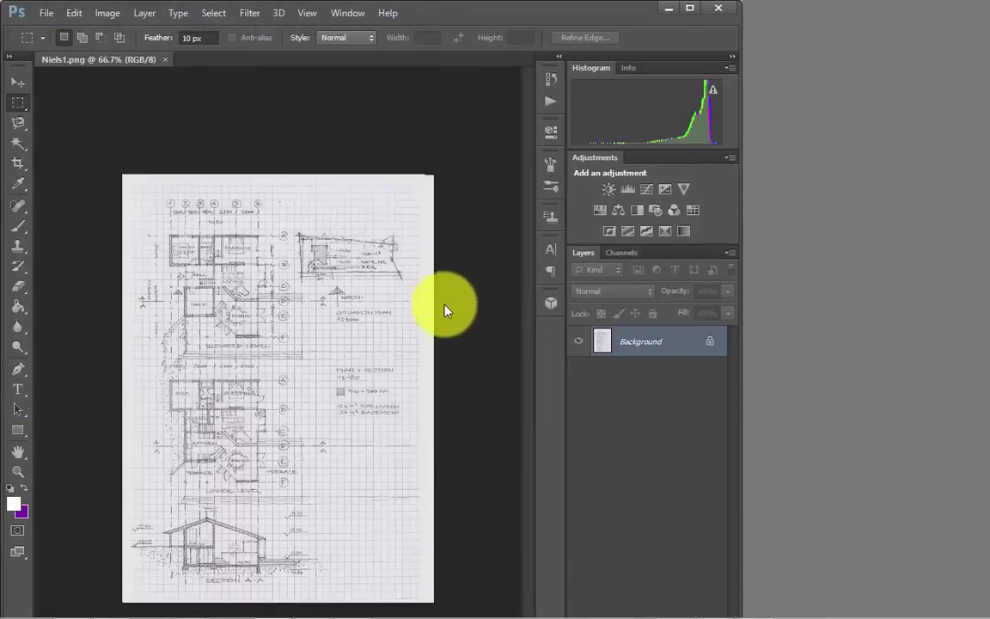
Close Photoshop along with the scanned sketch Niels1.png
click(722, 11)
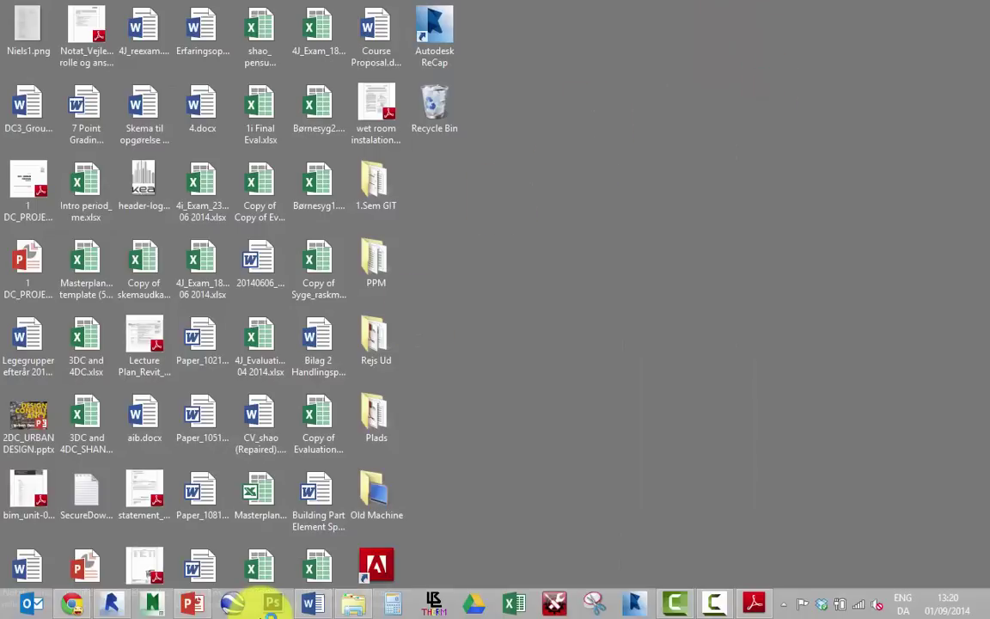
Return to the Revit site plan and start an image import from the Insert tab
click(112, 606)
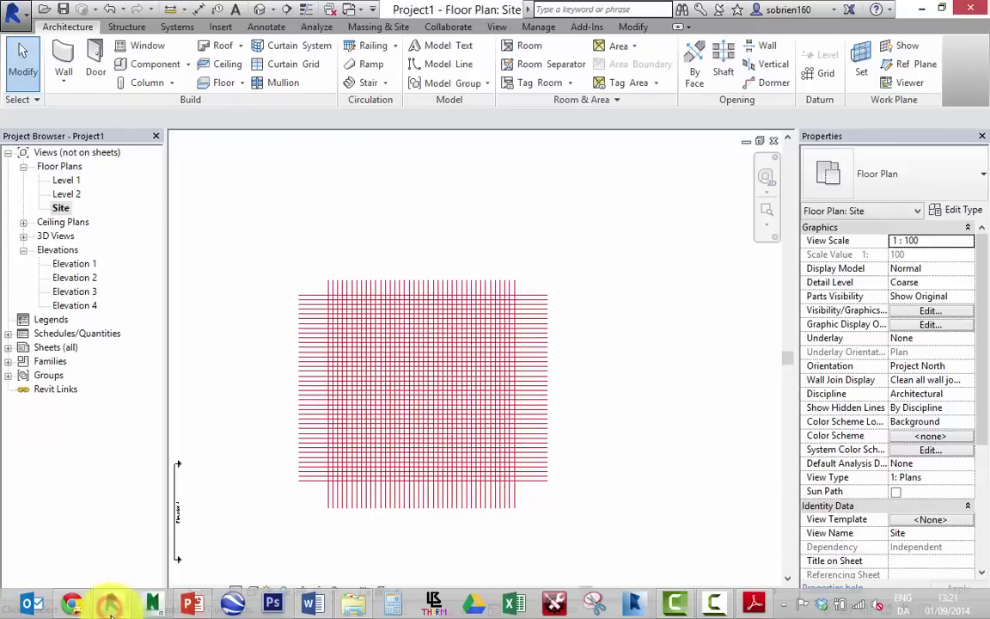
middle_drag(240, 338, 252, 341)
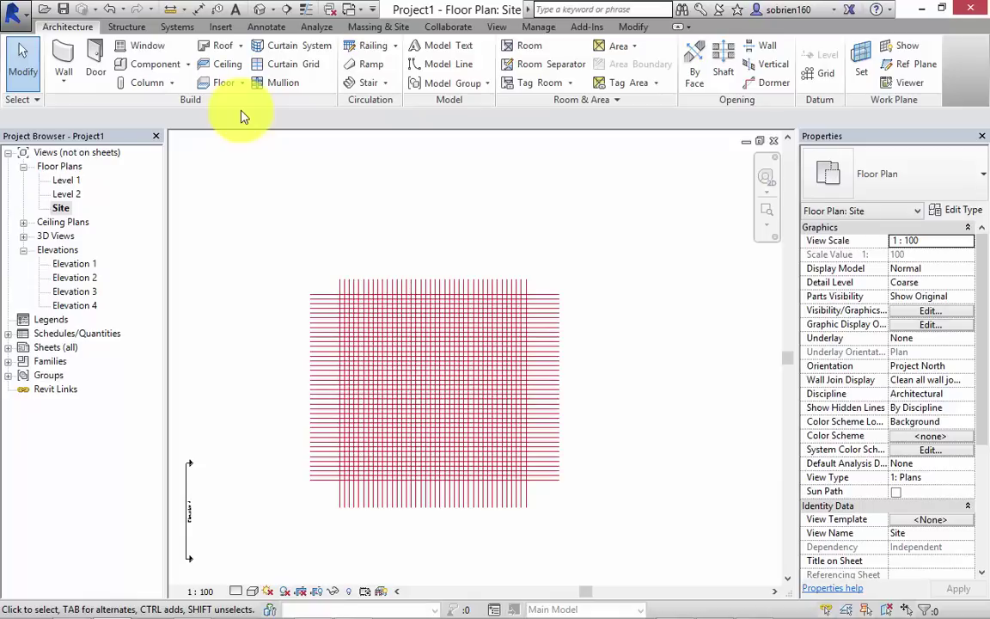
click(220, 27)
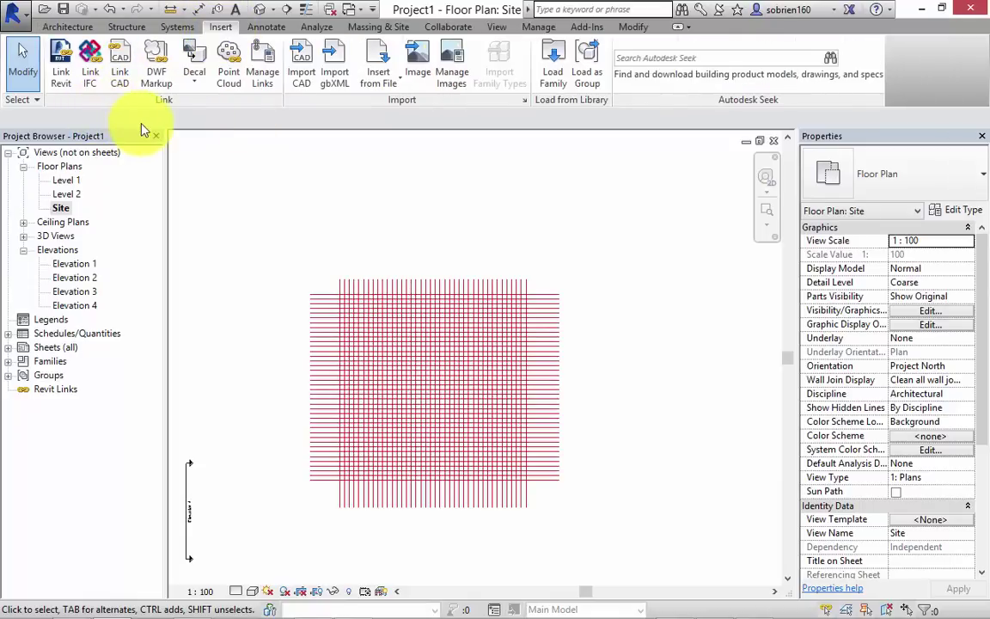
click(417, 73)
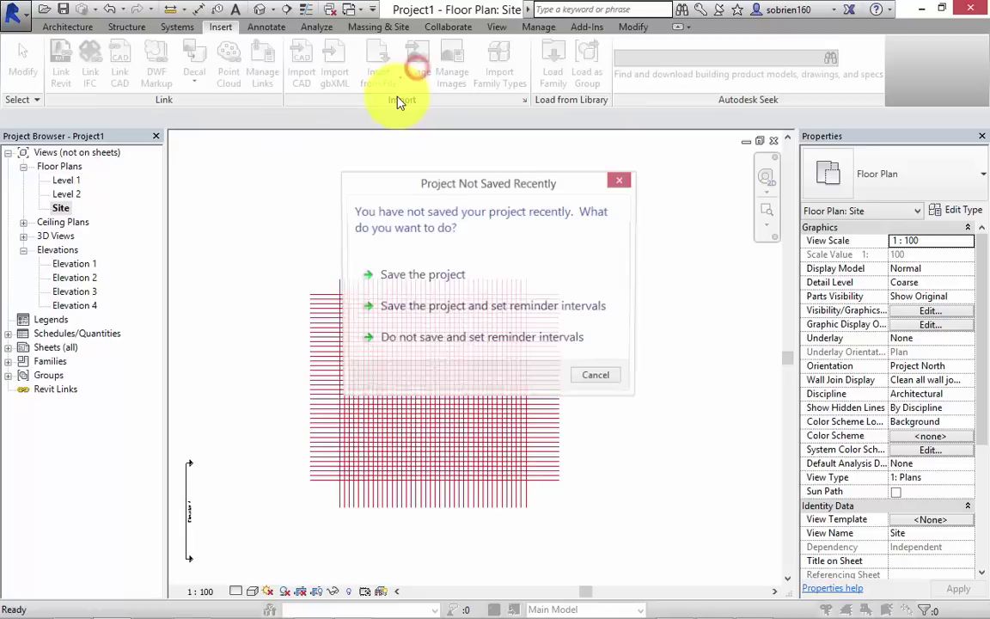
Save the project to the Desktop as 1stSem
click(436, 284)
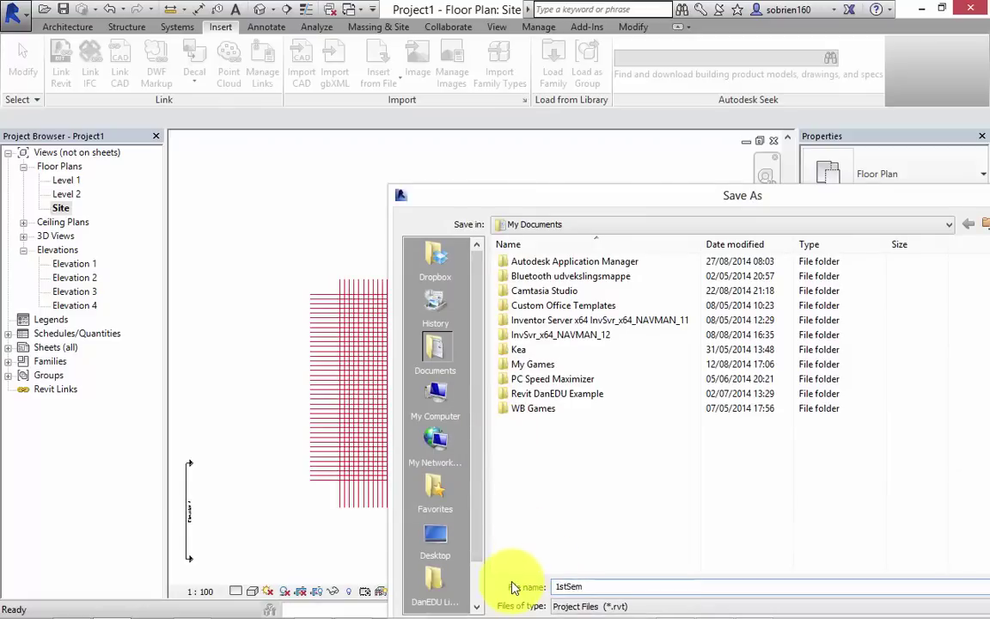
click(440, 539)
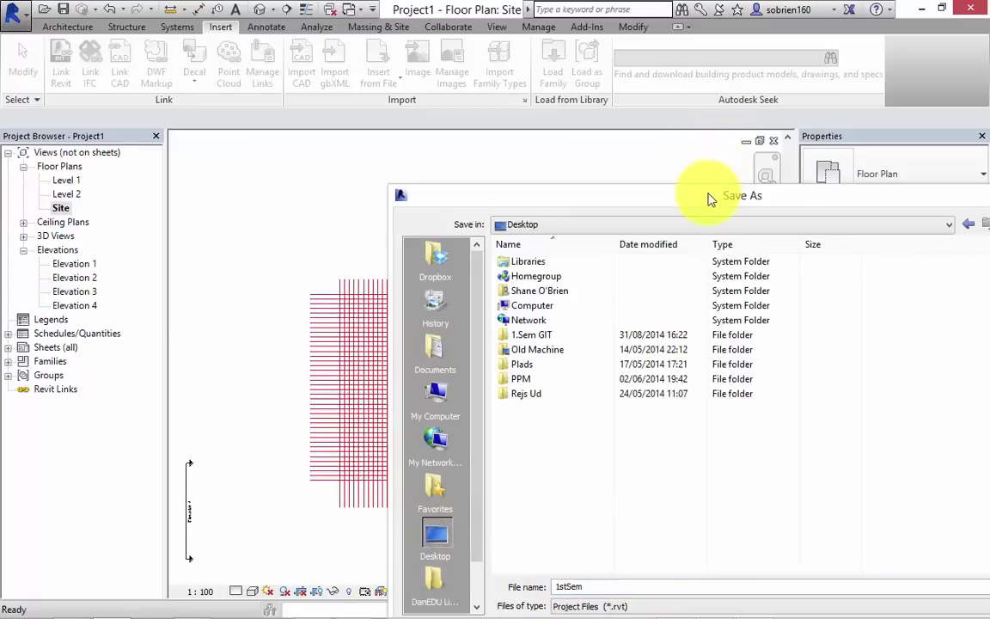
drag(704, 196, 543, 142)
click(754, 568)
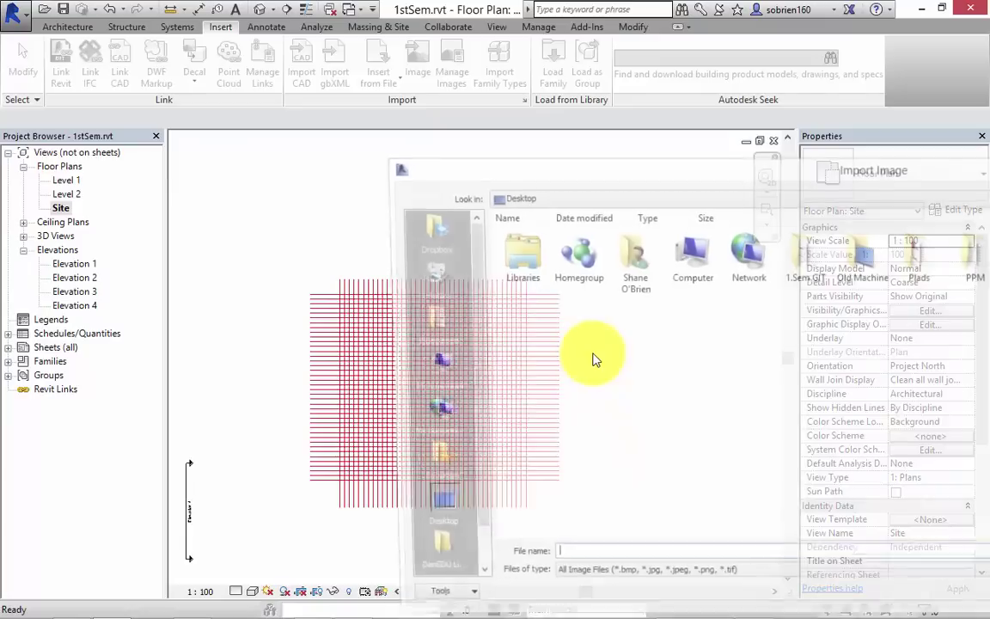
Import Niels1.png and place it in the site plan
drag(634, 180, 242, 168)
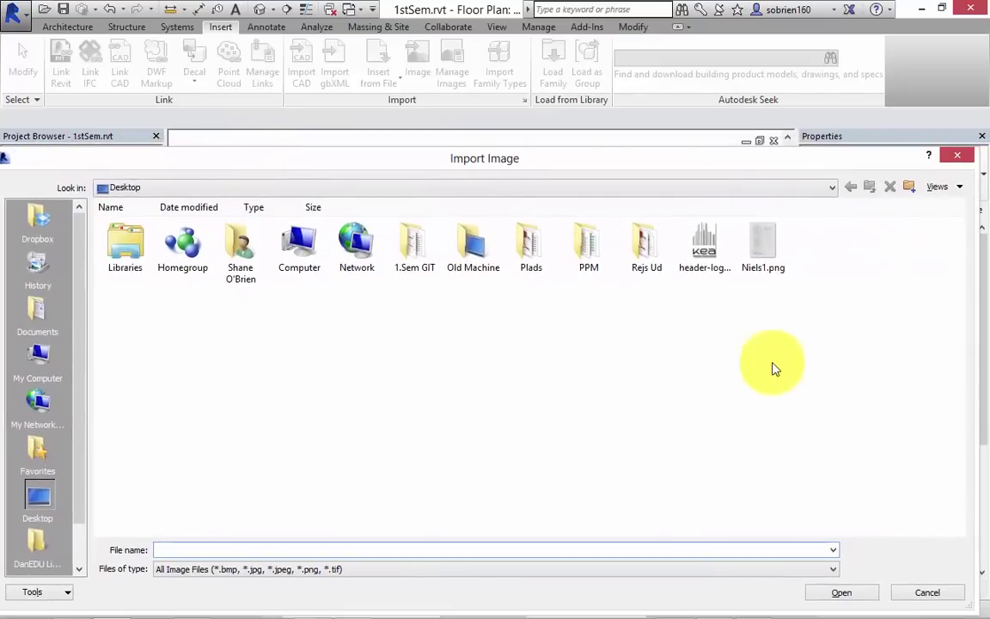
double_click(767, 255)
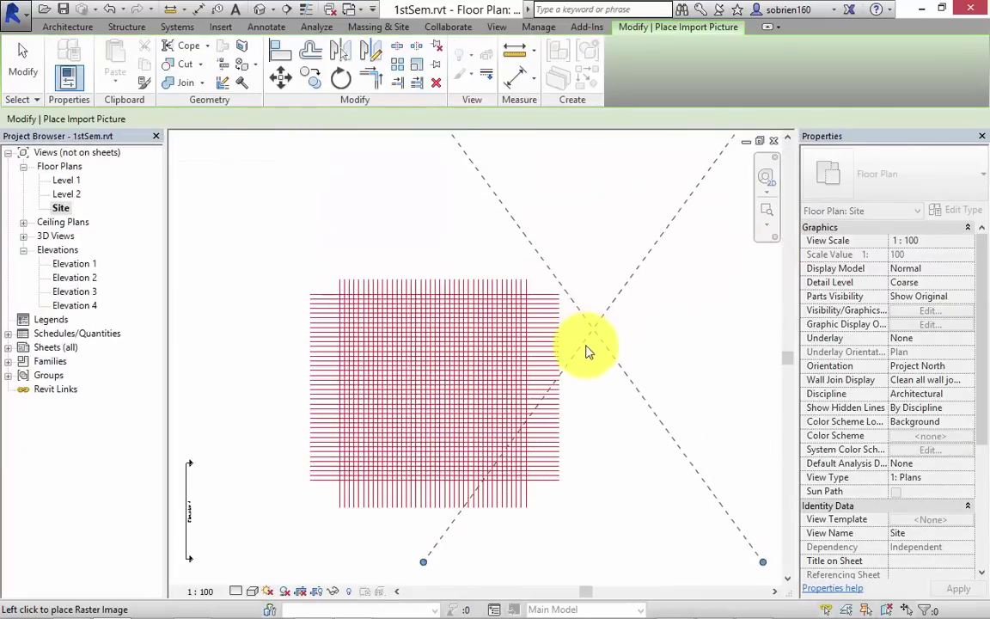
click(610, 334)
middle_drag(627, 353, 493, 368)
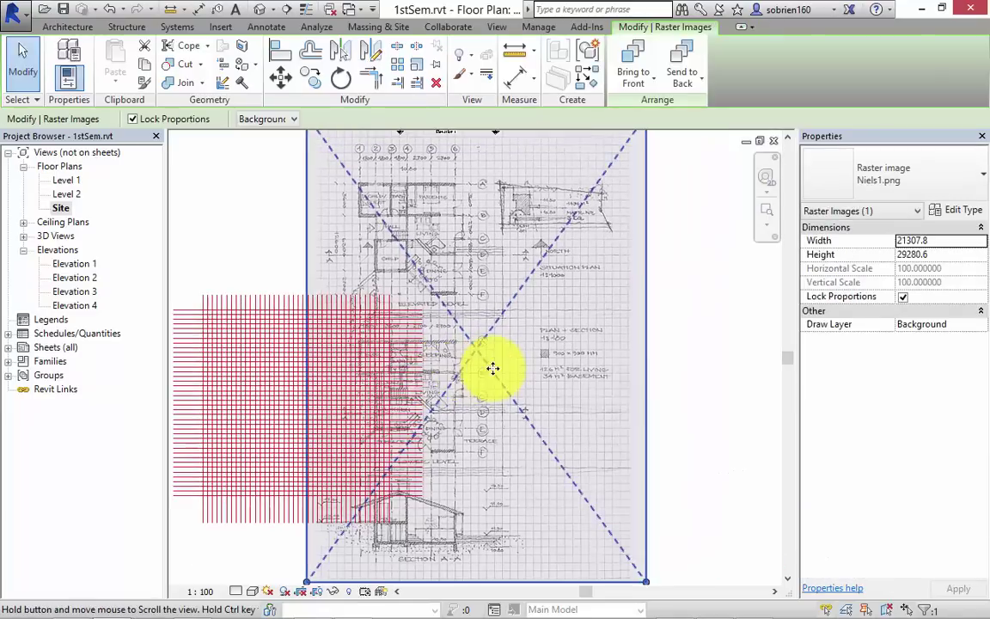
scroll(503, 359, up, 1)
scroll(513, 358, down, 2)
scroll(508, 369, up, 3)
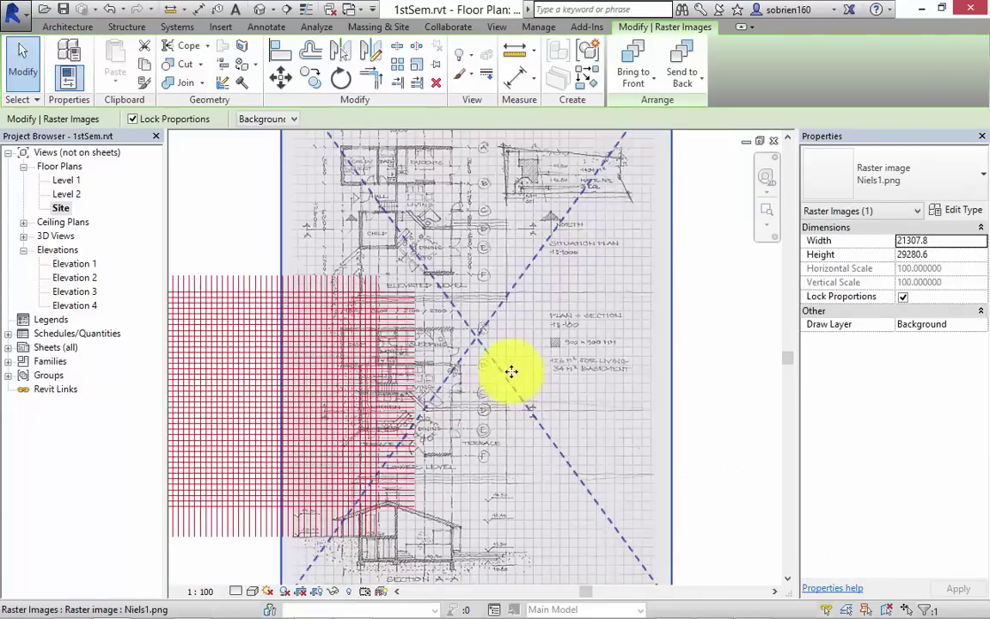
scroll(518, 362, down, 4)
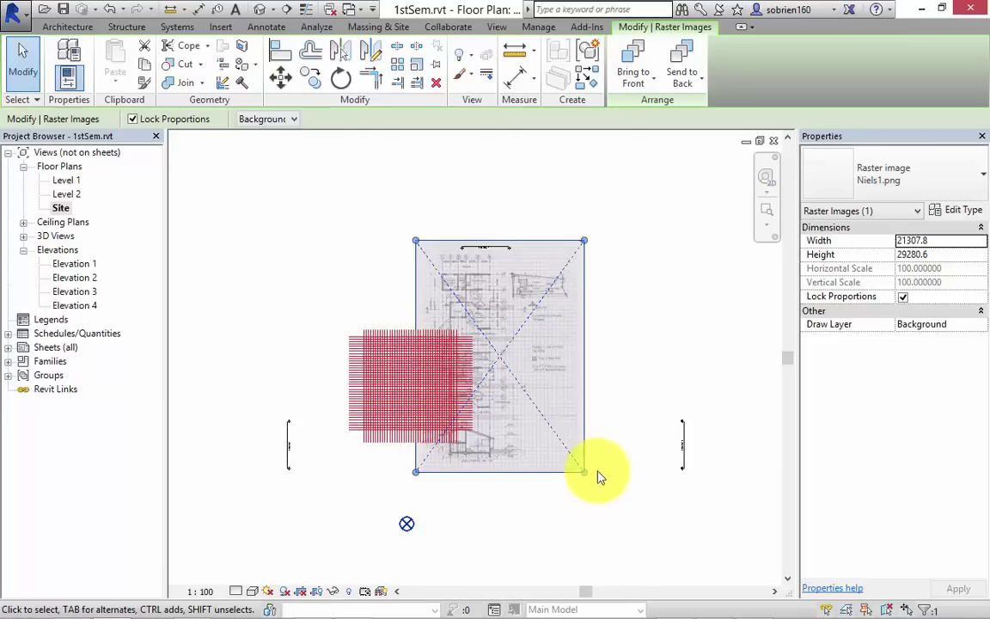
Shrink the sketch to 14381.1 wide and position it over the grid
drag(585, 474, 529, 396)
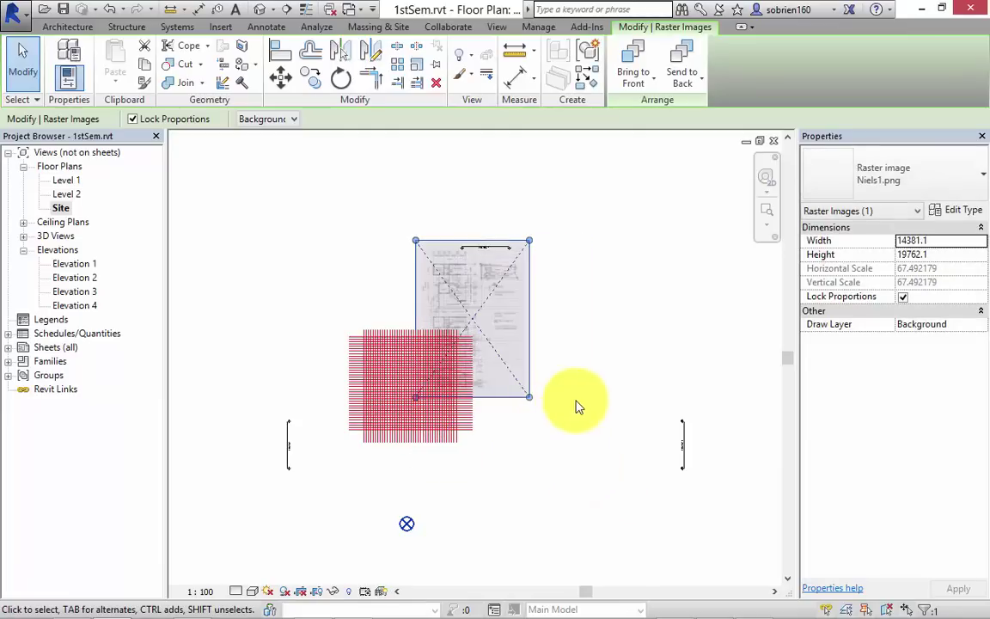
drag(513, 359, 533, 506)
scroll(557, 468, up, 4)
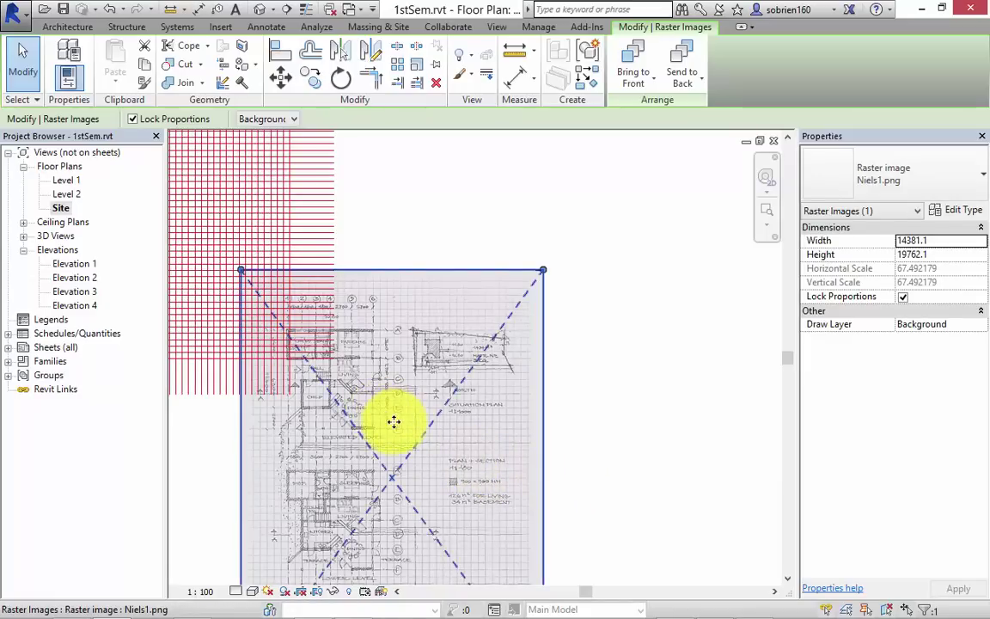
scroll(301, 434, up, 2)
scroll(296, 428, down, 1)
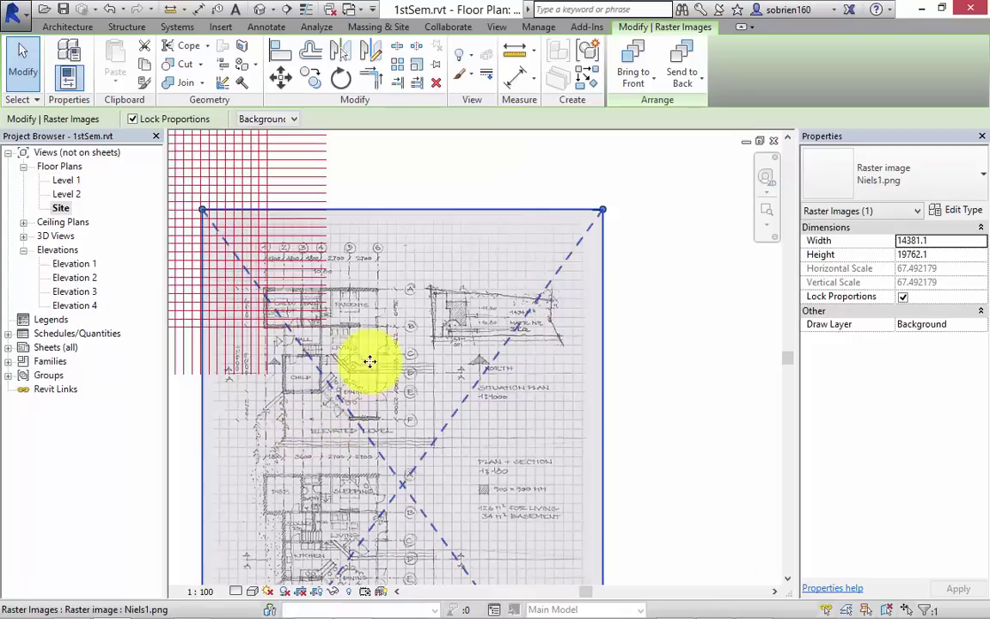
drag(581, 221, 518, 199)
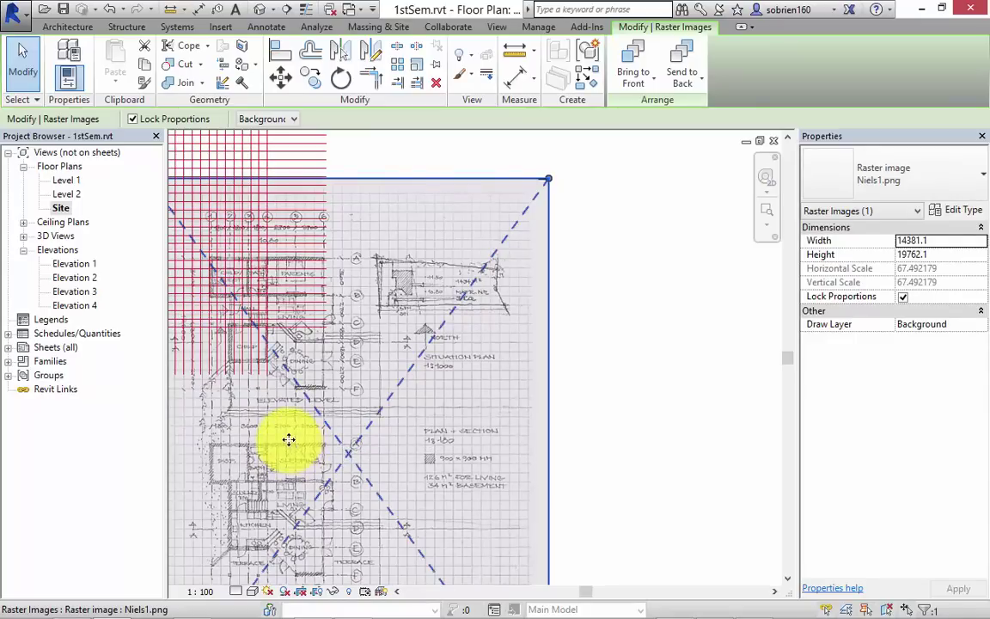
drag(291, 424, 272, 321)
scroll(272, 321, up, 6)
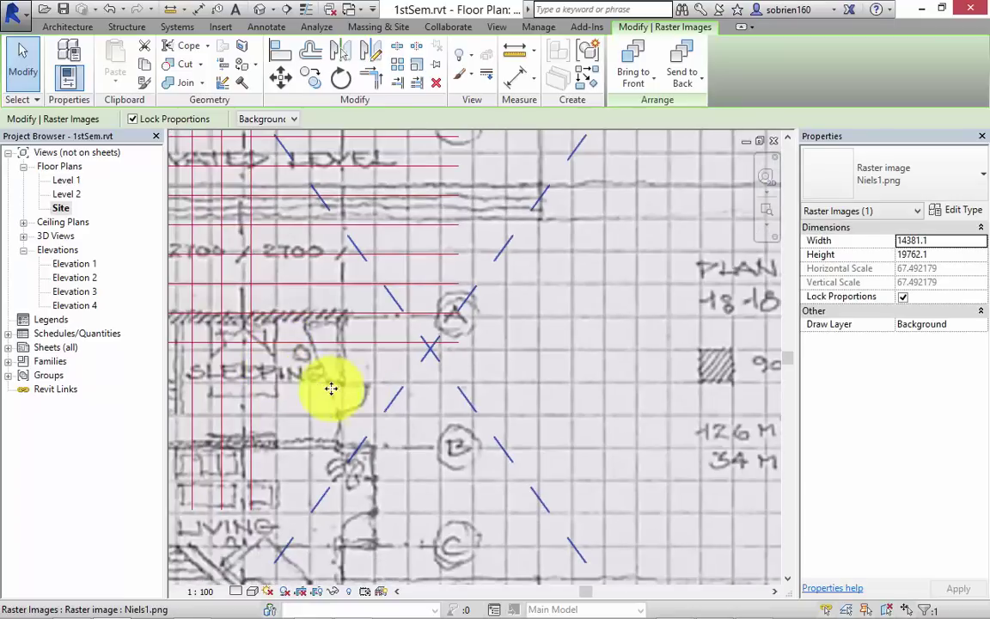
middle_drag(331, 388, 341, 391)
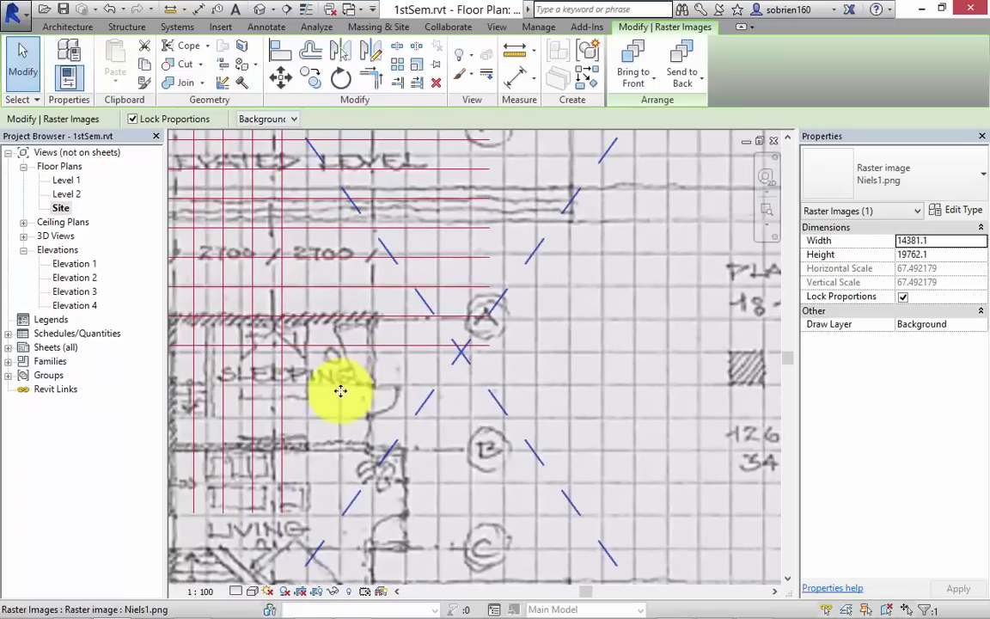
Move the sketch up and left so its drawn grid aligns with the red grid, then reselect it
click(281, 77)
click(340, 391)
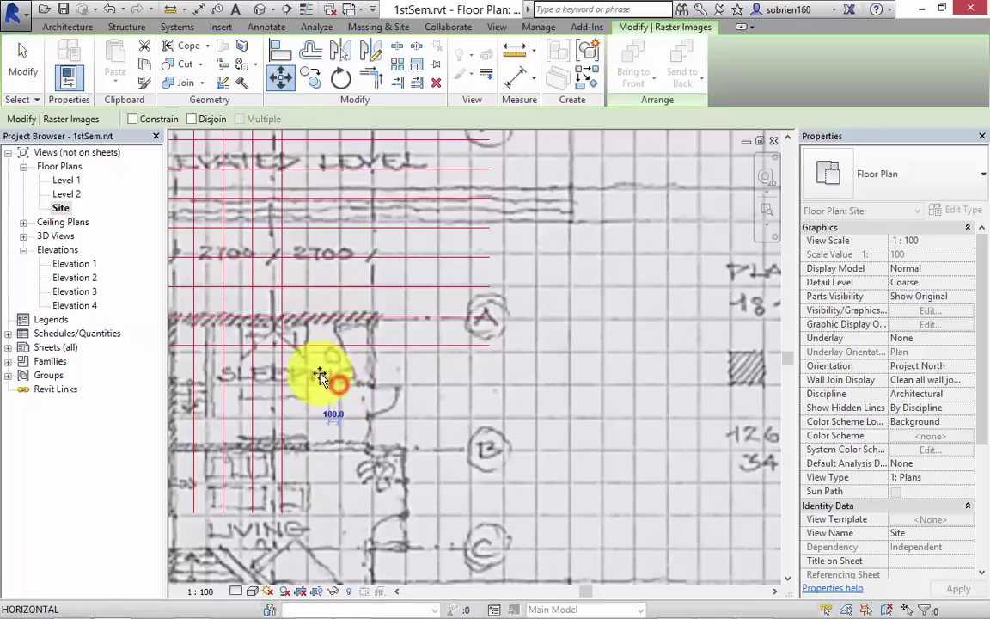
click(282, 349)
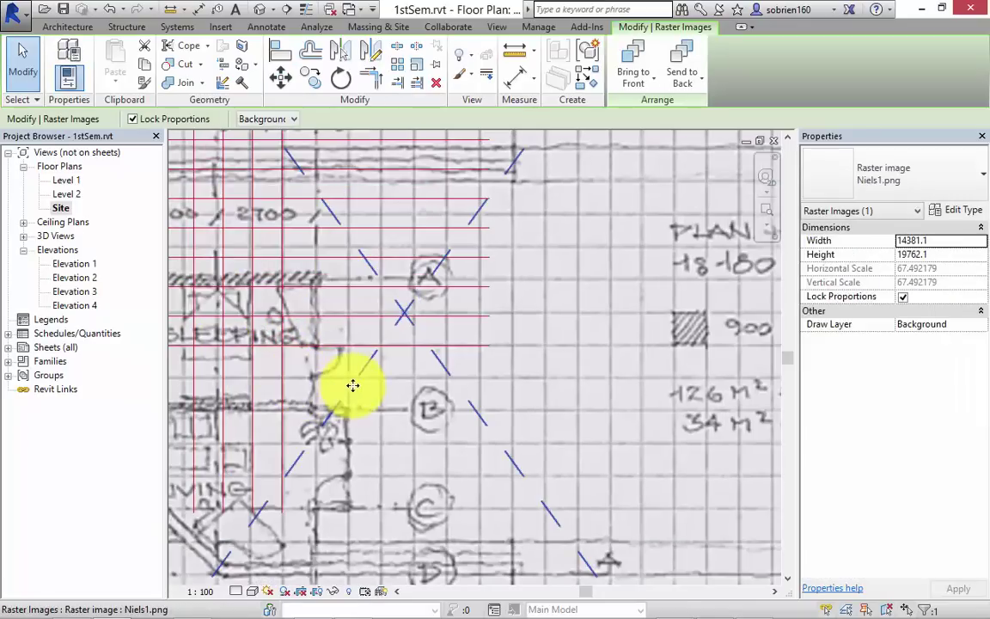
scroll(353, 387, down, 4)
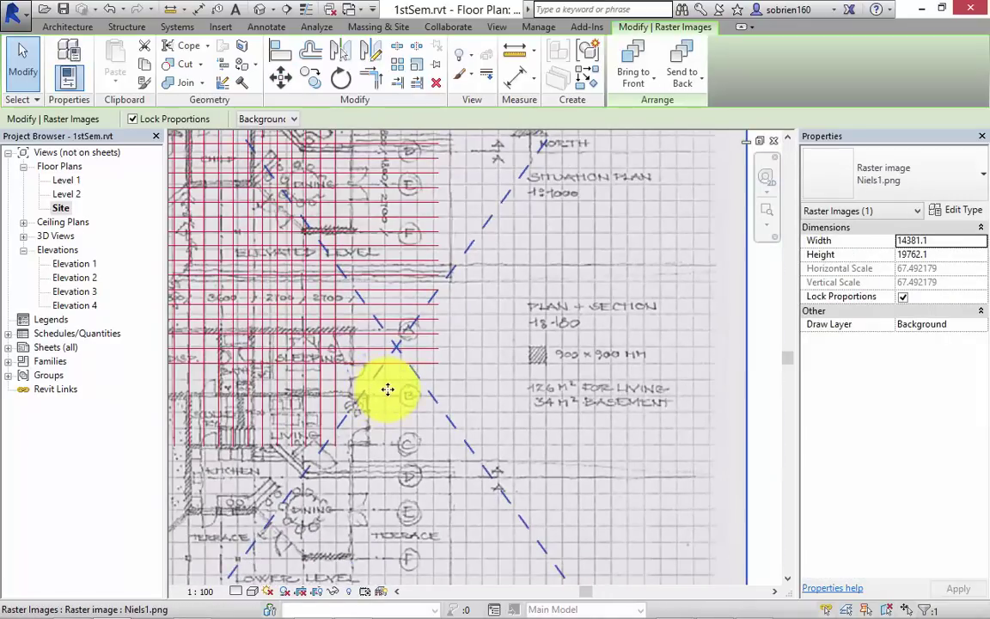
scroll(347, 382, down, 2)
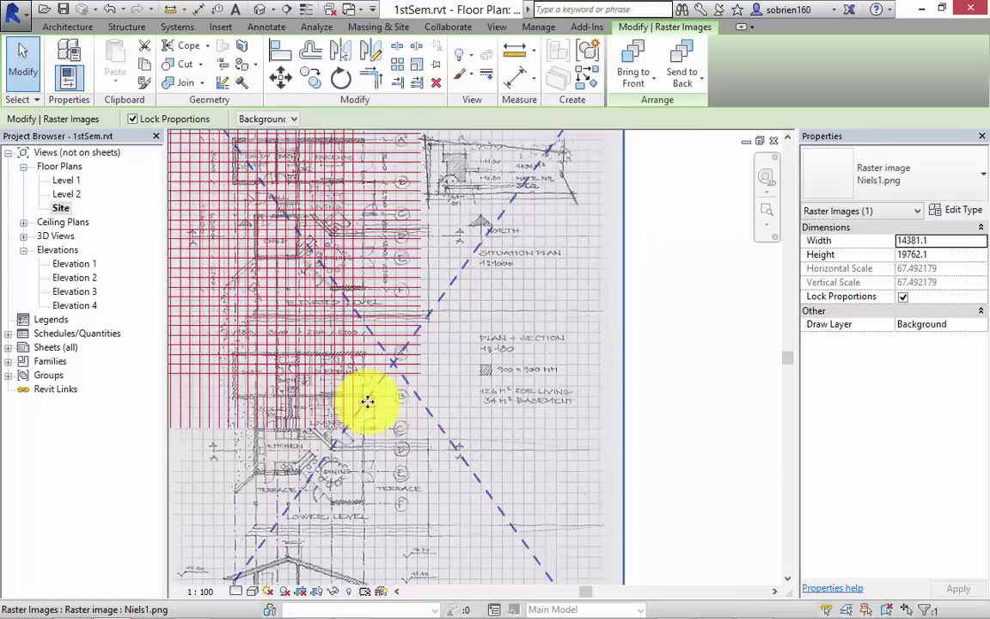
scroll(368, 401, up, 1)
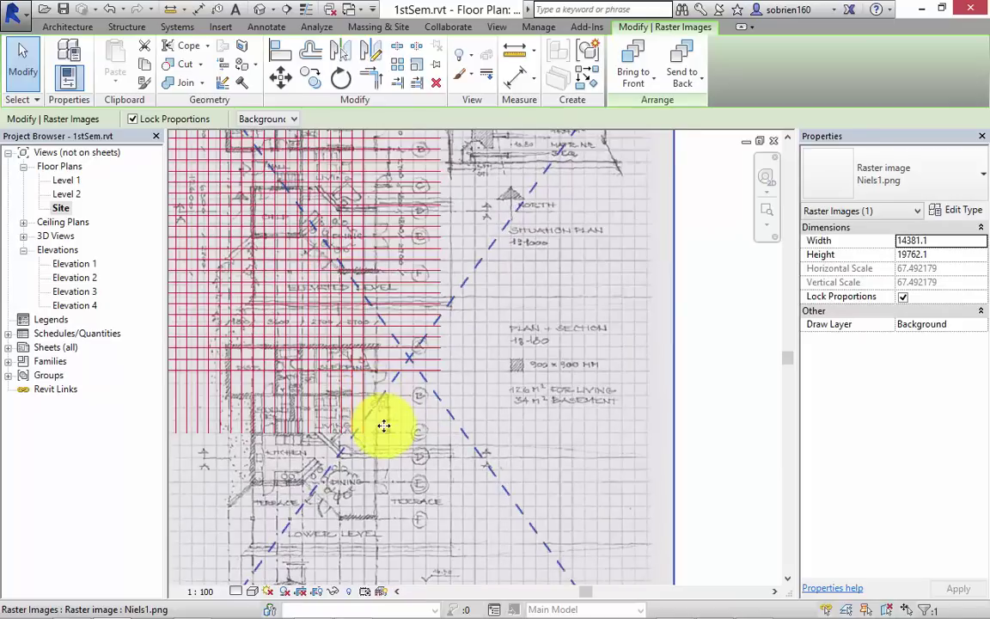
click(688, 420)
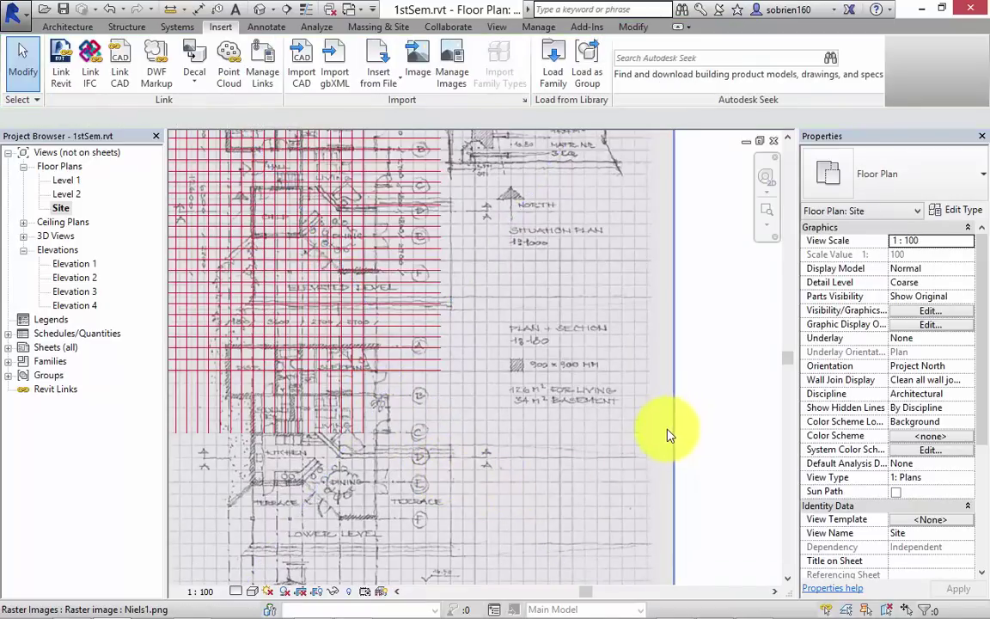
click(645, 477)
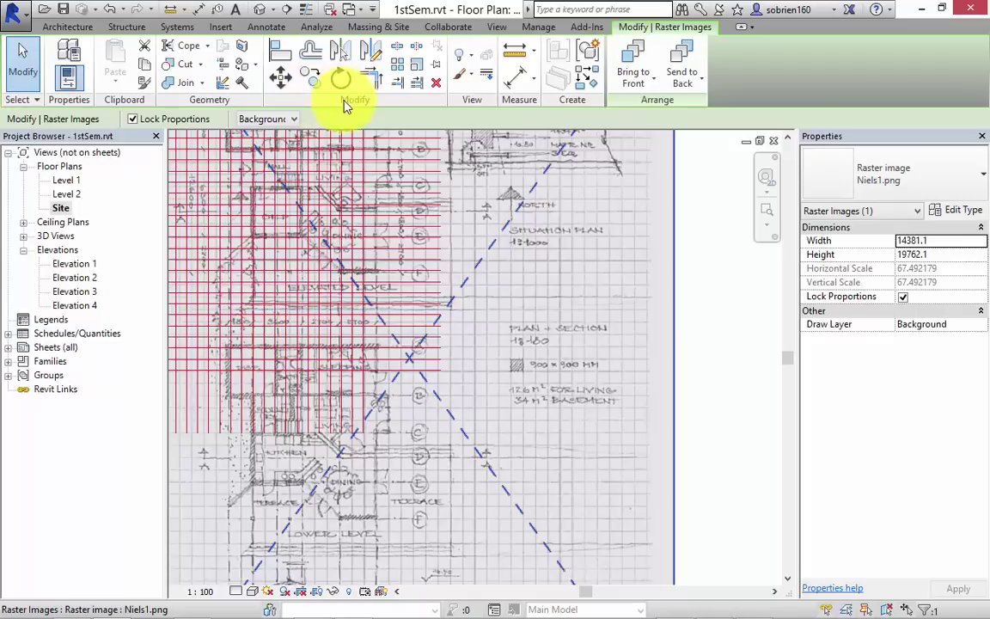
Scale the sketch from an origin at a red grid intersection
click(416, 65)
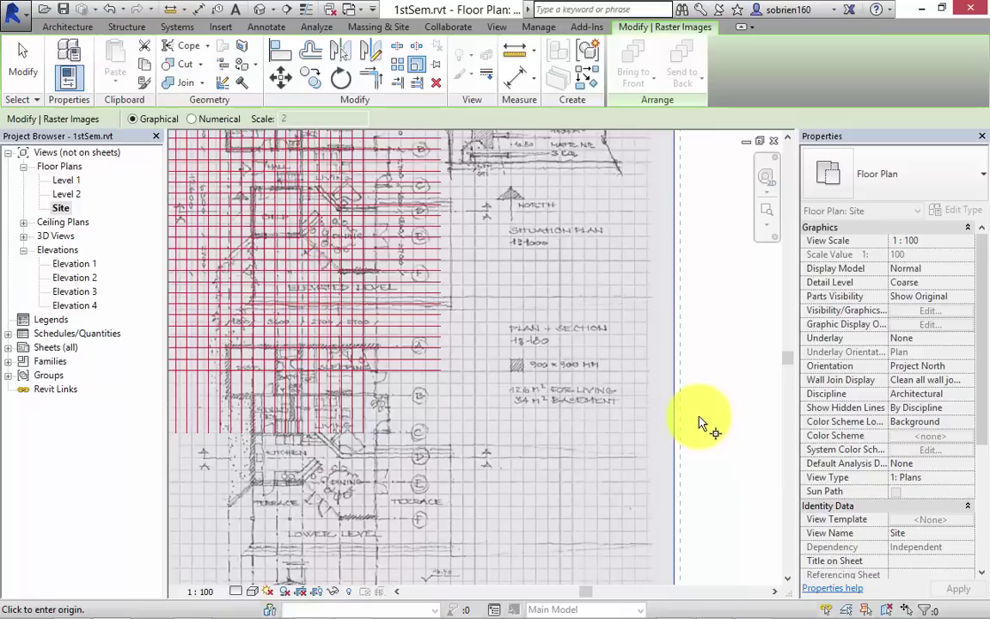
key(Escape)
key(Escape)
click(668, 413)
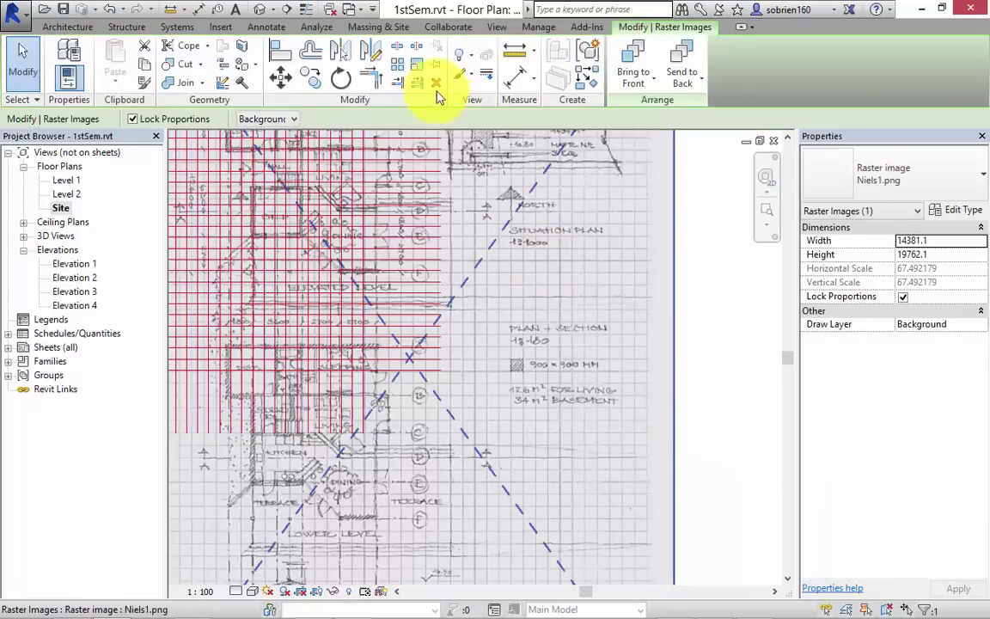
click(416, 64)
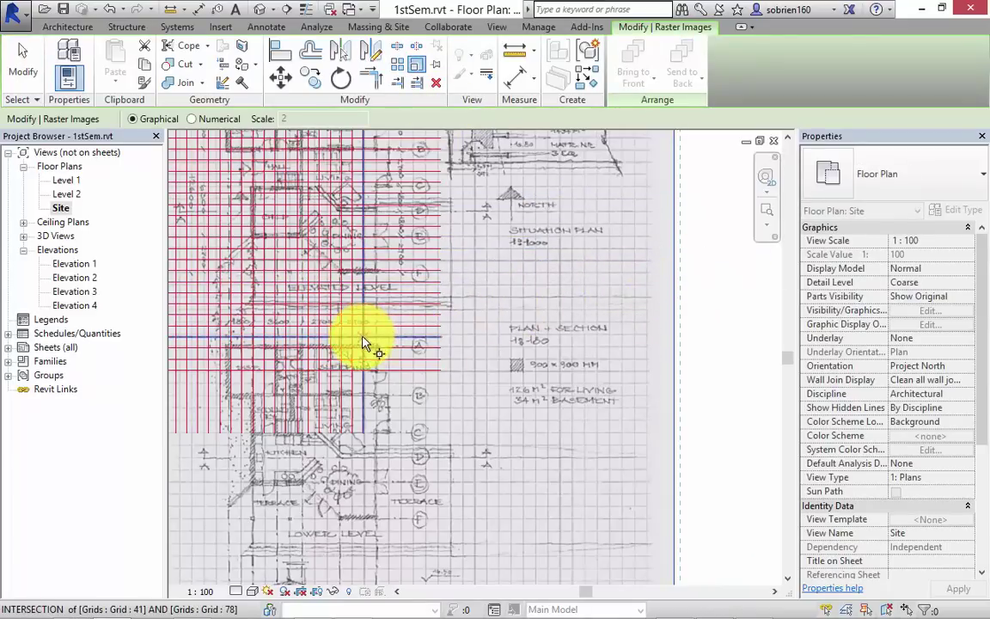
scroll(371, 344, up, 3)
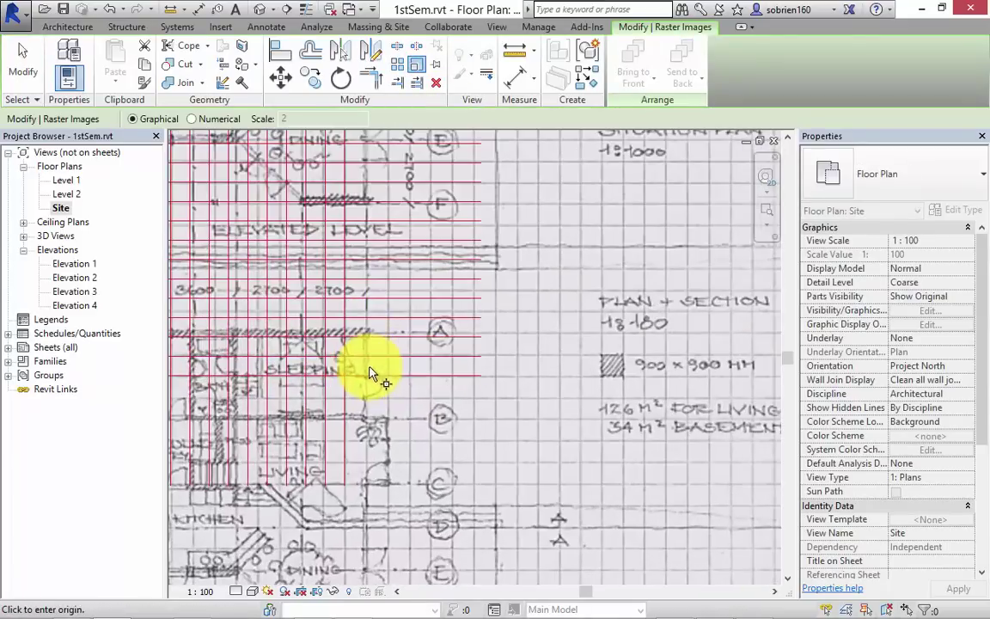
scroll(371, 361, up, 2)
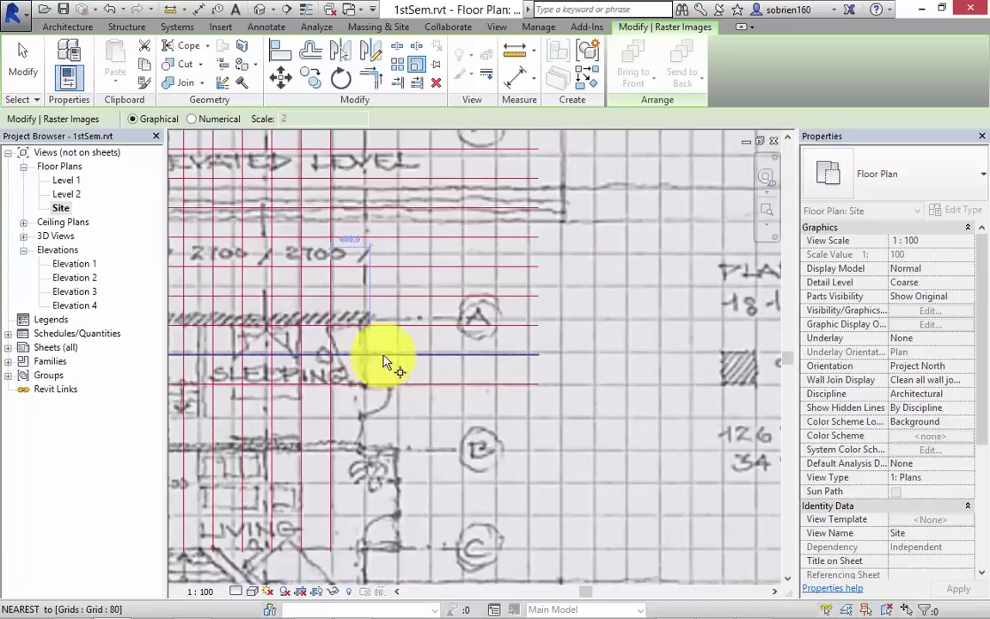
click(331, 325)
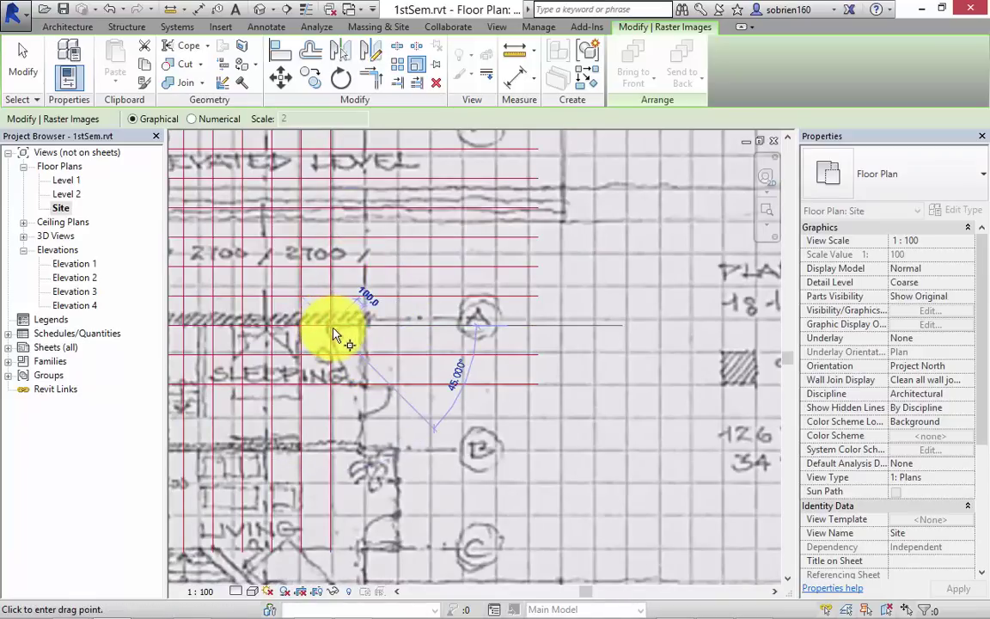
click(341, 337)
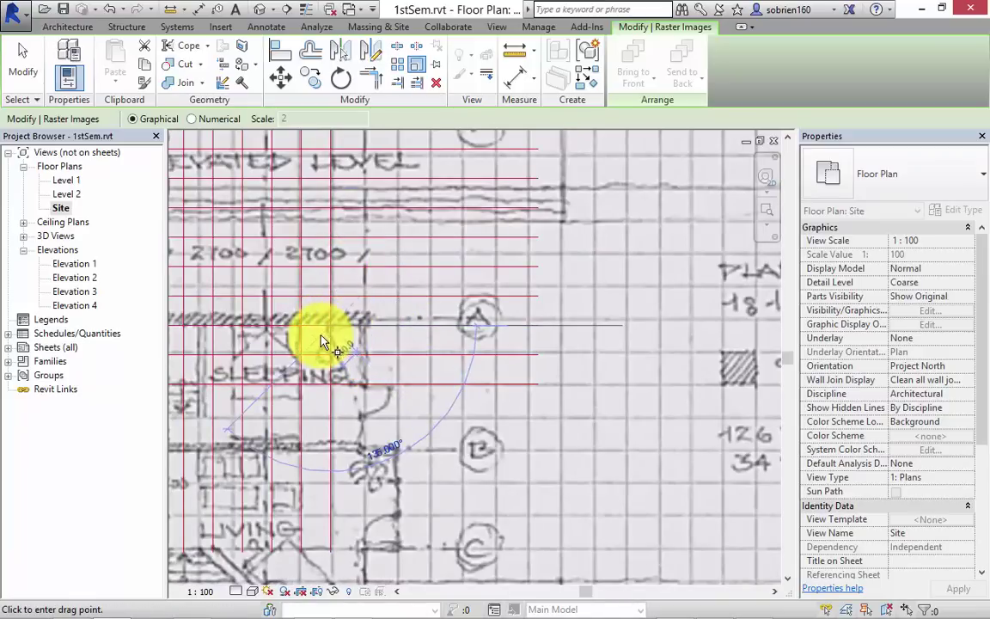
click(342, 334)
Zoom out and narrow the Project Browser to give the plan more room
scroll(419, 352, down, 5)
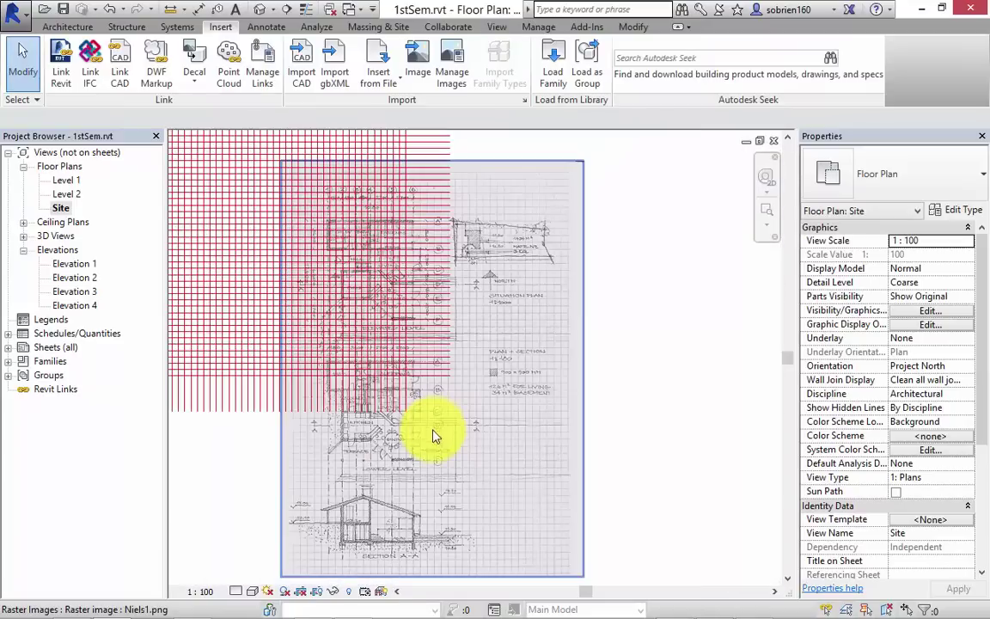
scroll(471, 443, down, 2)
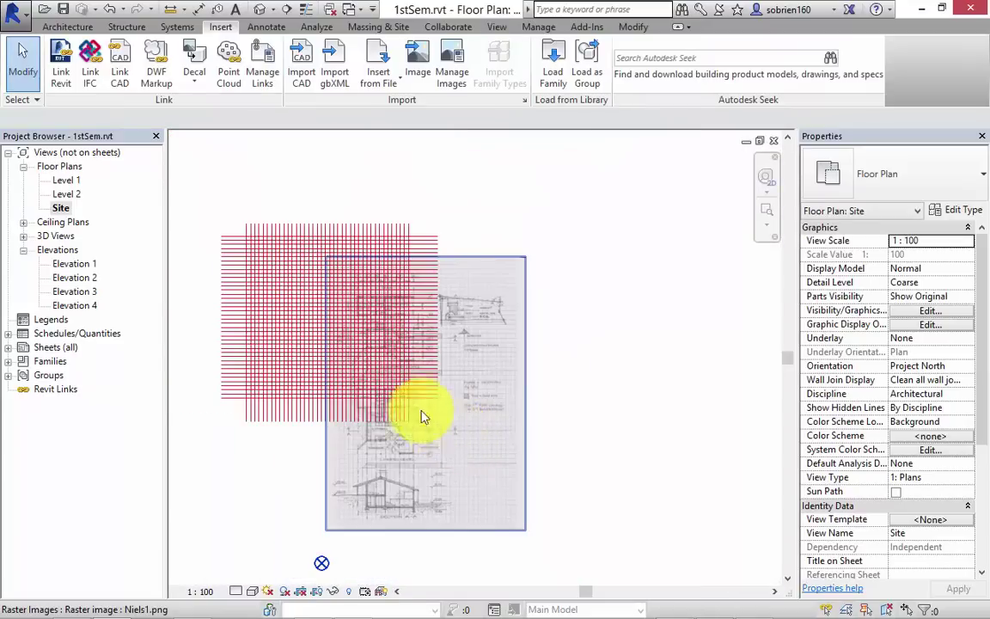
scroll(413, 409, up, 3)
scroll(484, 412, up, 2)
scroll(482, 397, up, 2)
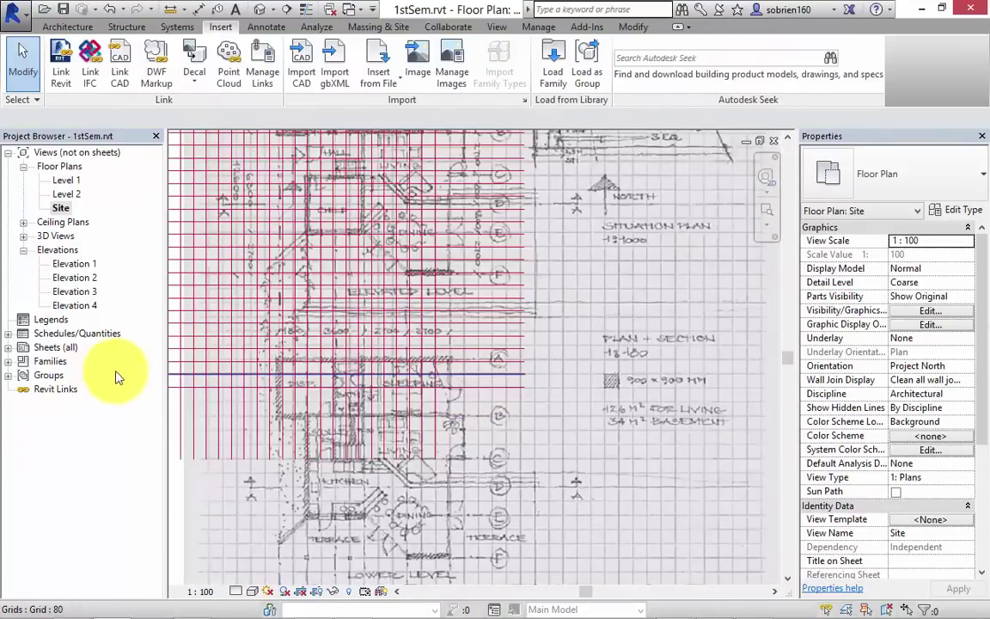
drag(166, 379, 99, 385)
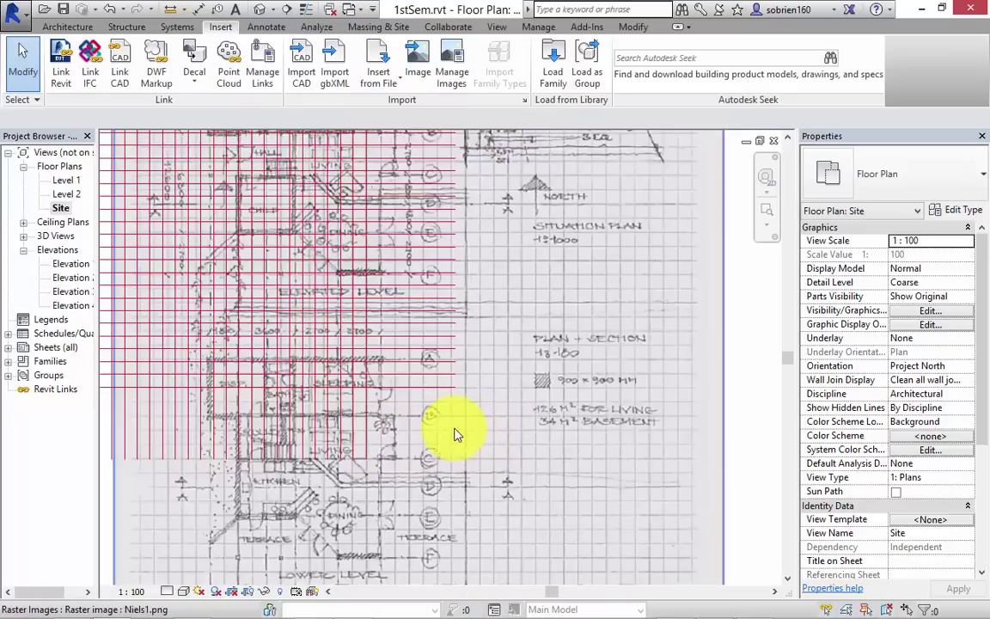
Scale the sketch so its hatched square measures 900 mm
click(464, 427)
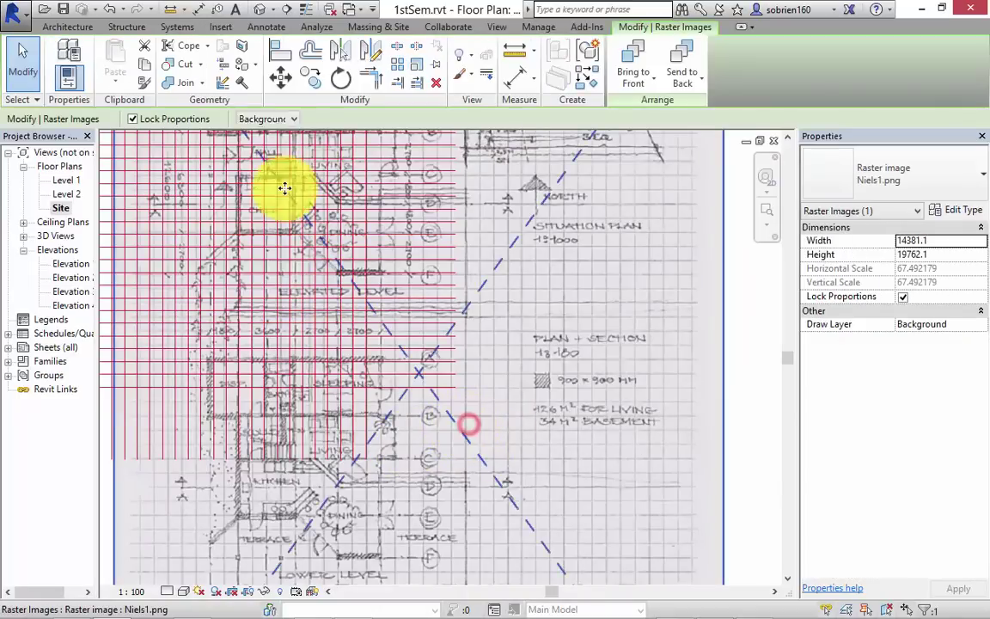
click(416, 65)
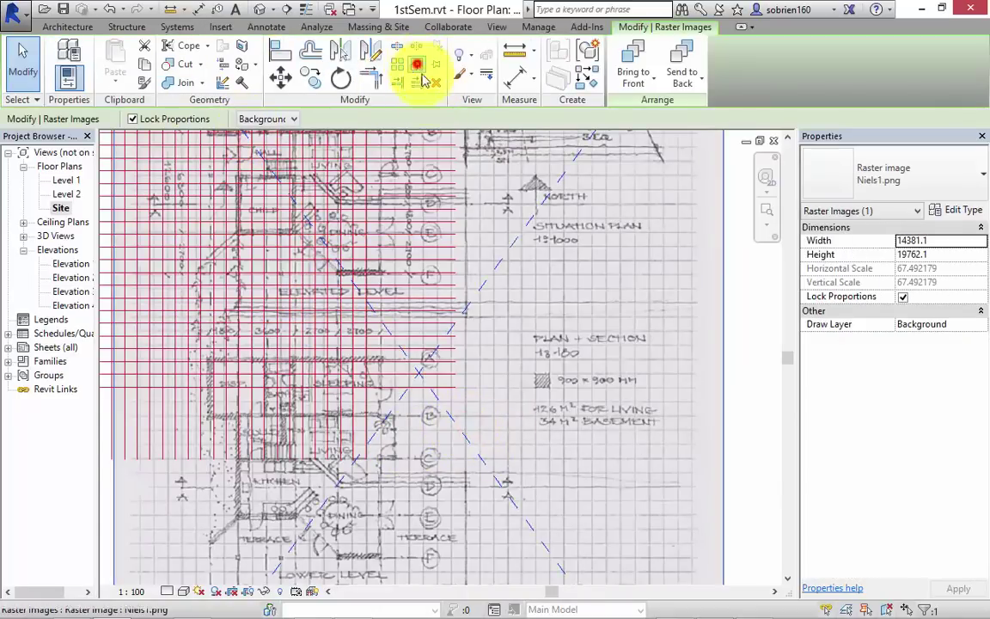
scroll(542, 427, up, 4)
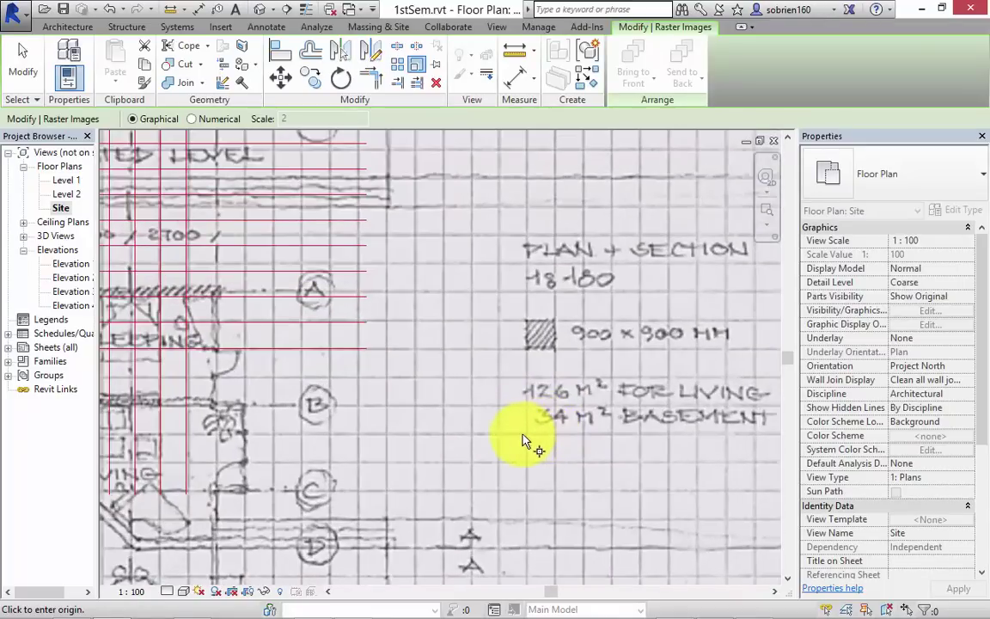
click(526, 440)
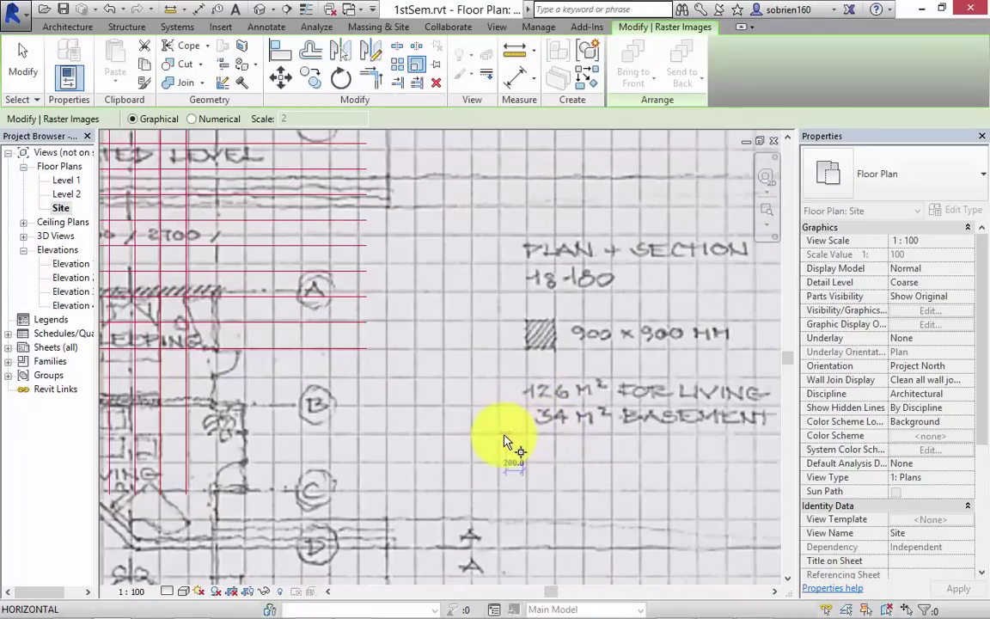
click(502, 439)
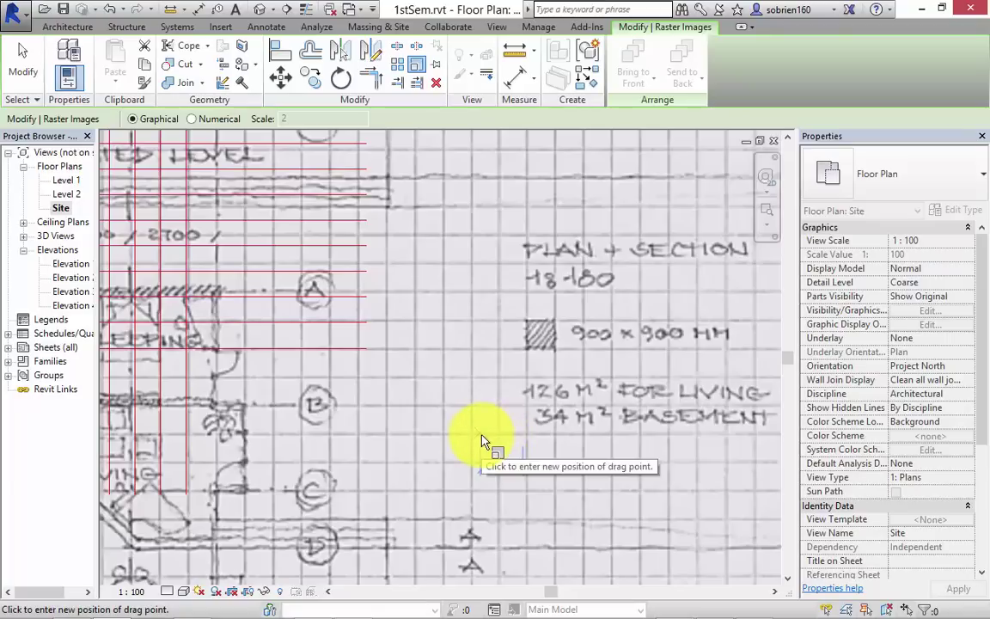
text(900)
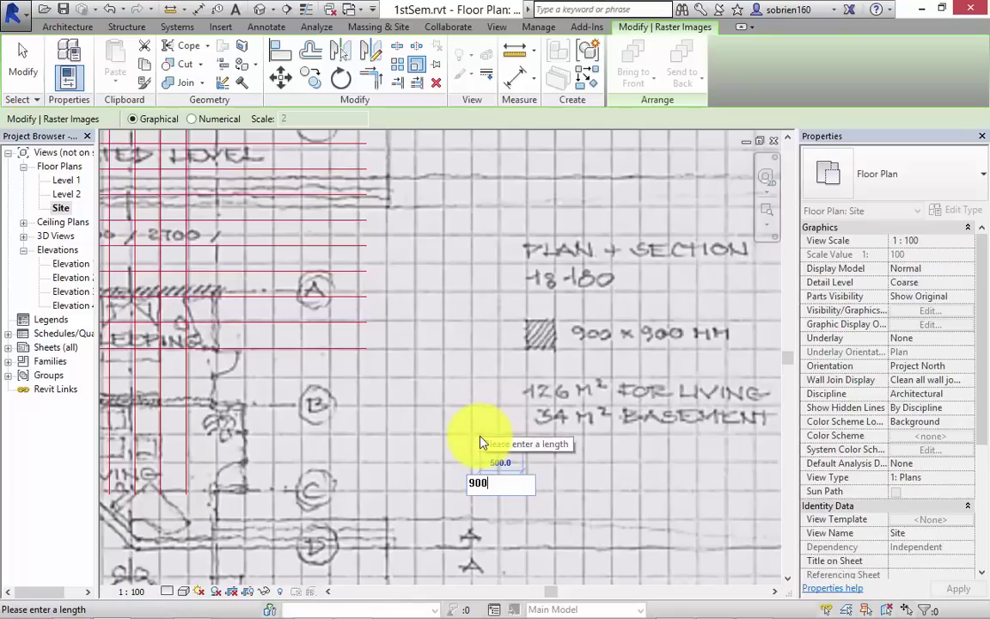
key(Return)
scroll(476, 436, down, 3)
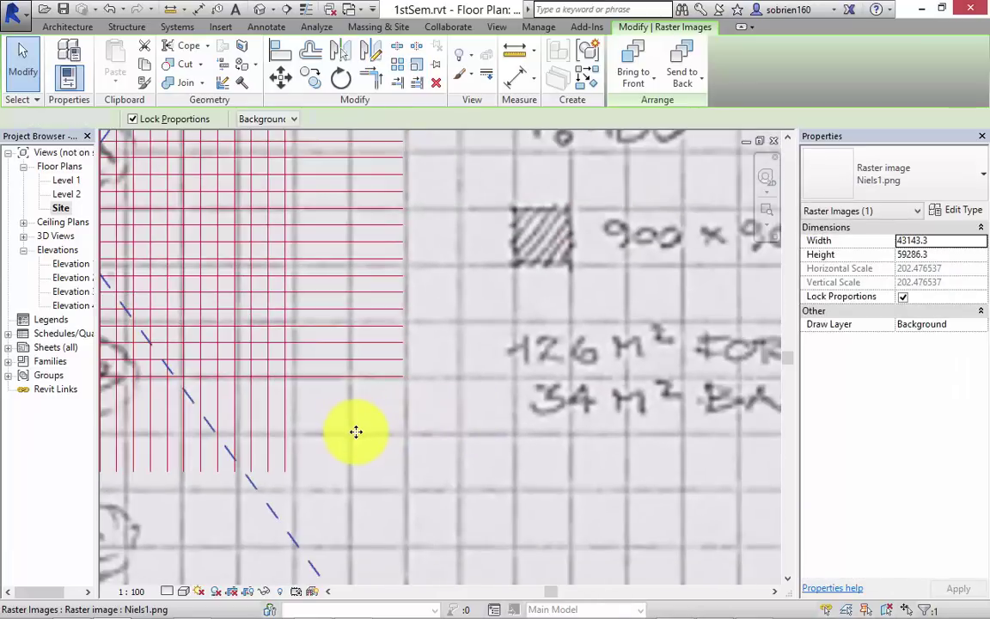
Nudge the sketch slightly left and reselect it
key(Escape)
click(376, 446)
drag(365, 426, 361, 428)
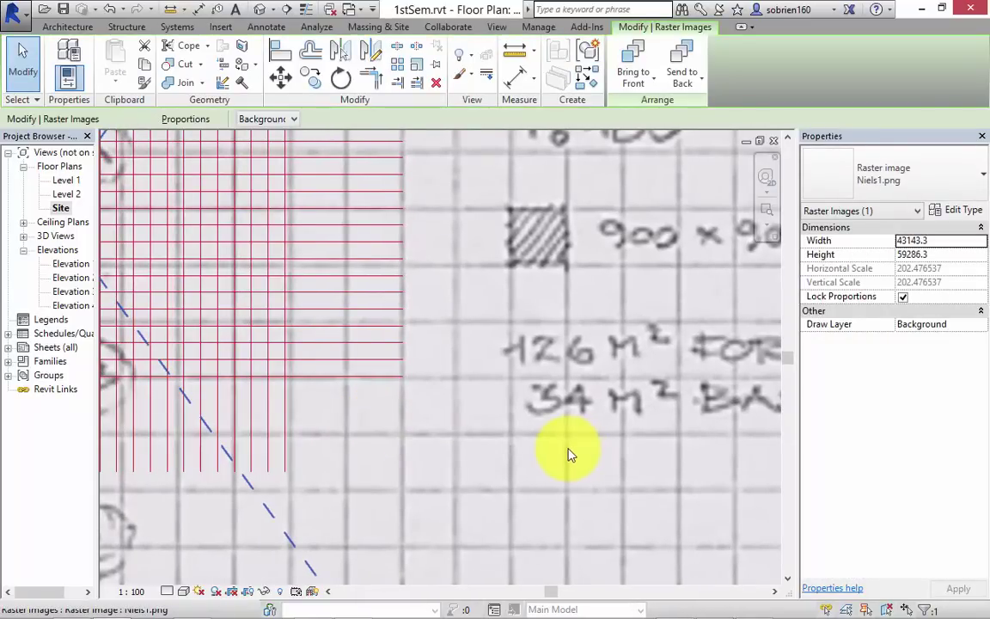
key(Escape)
scroll(568, 455, down, 5)
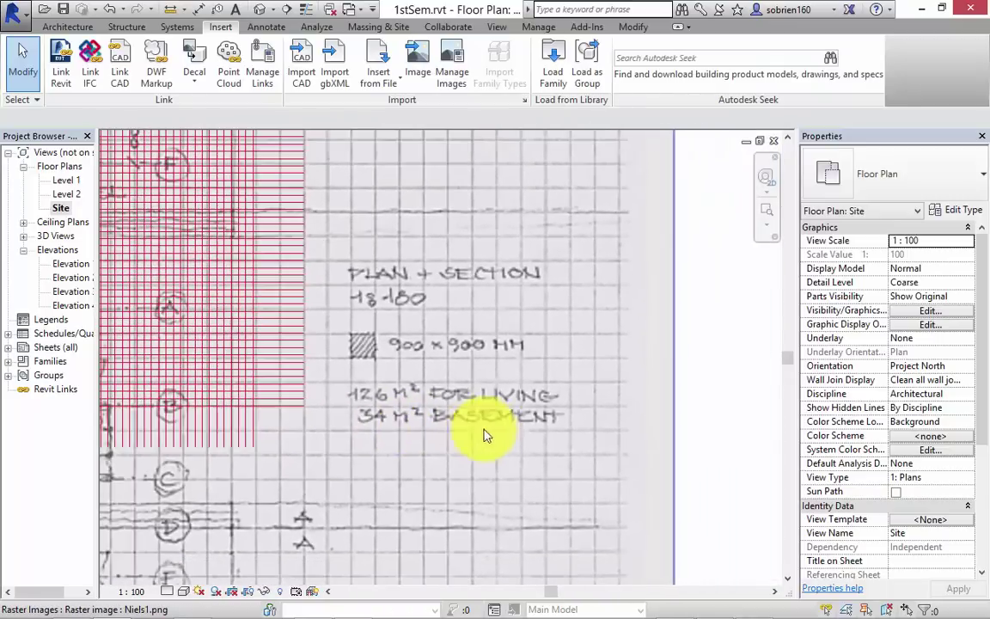
click(698, 425)
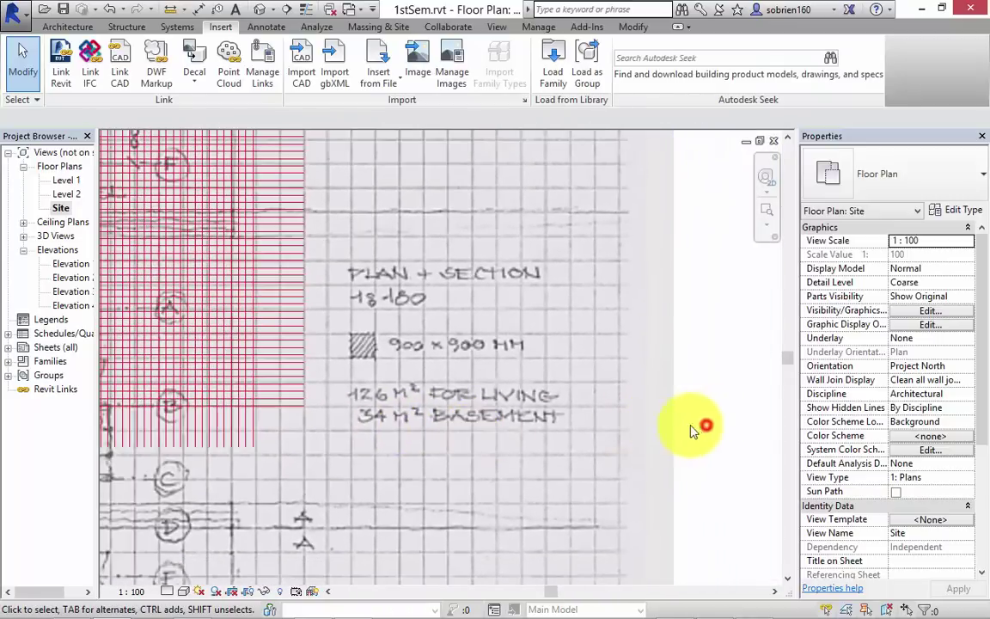
click(641, 424)
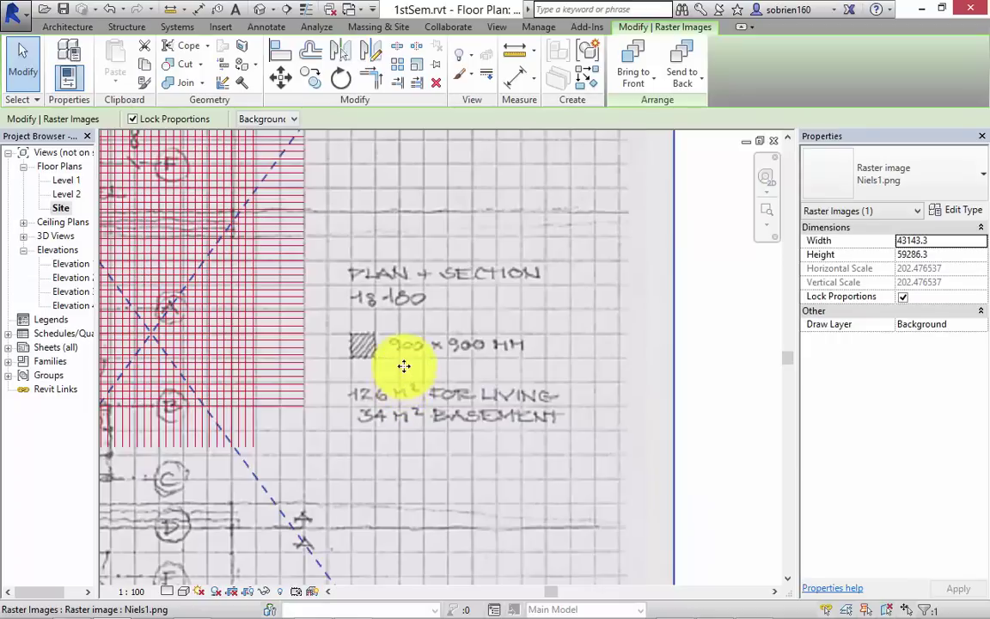
scroll(228, 397, up, 2)
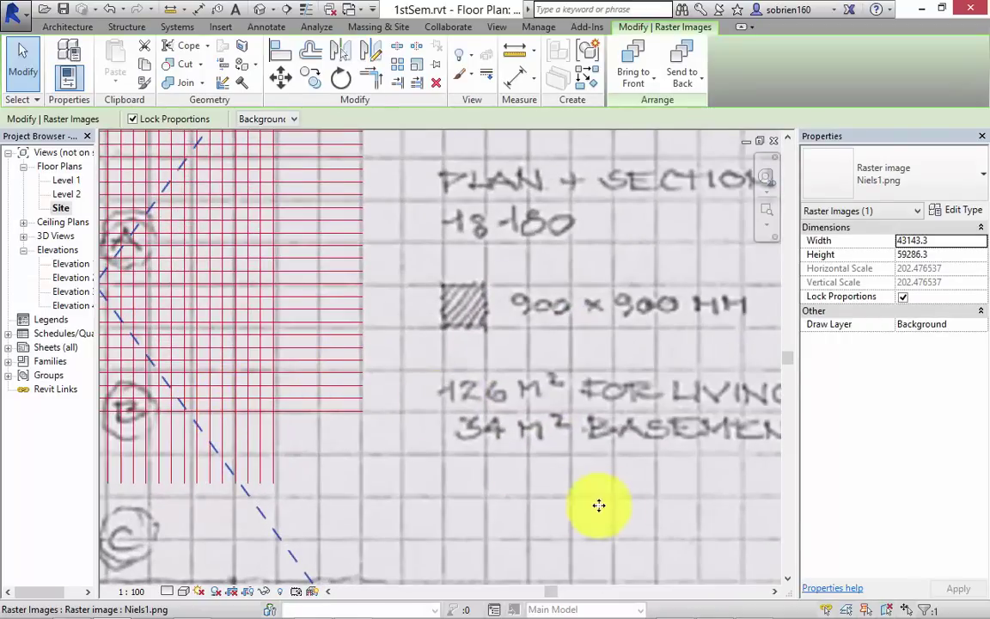
scroll(615, 477, down, 5)
click(699, 465)
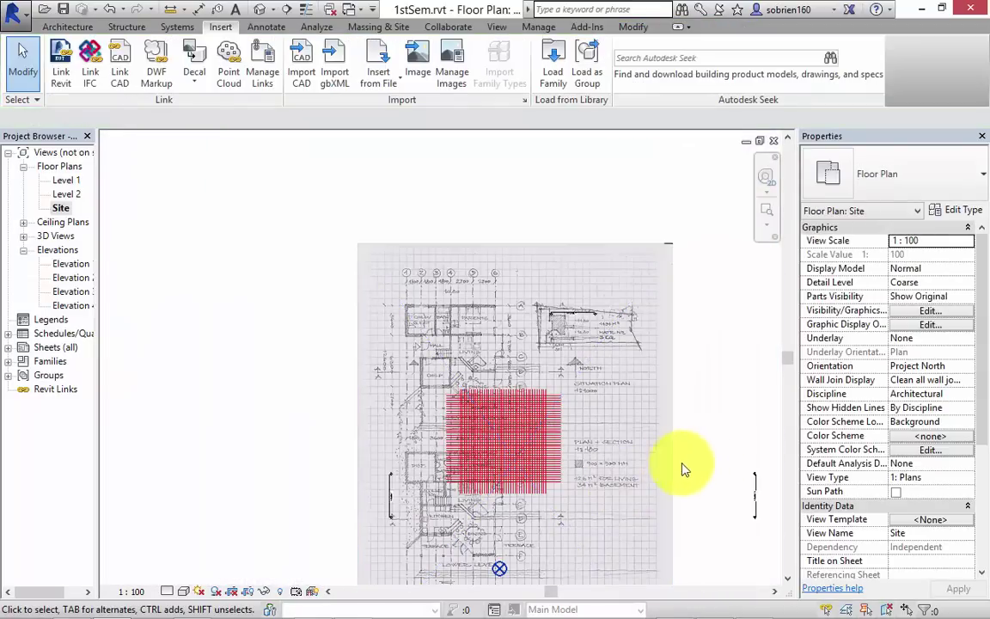
click(669, 467)
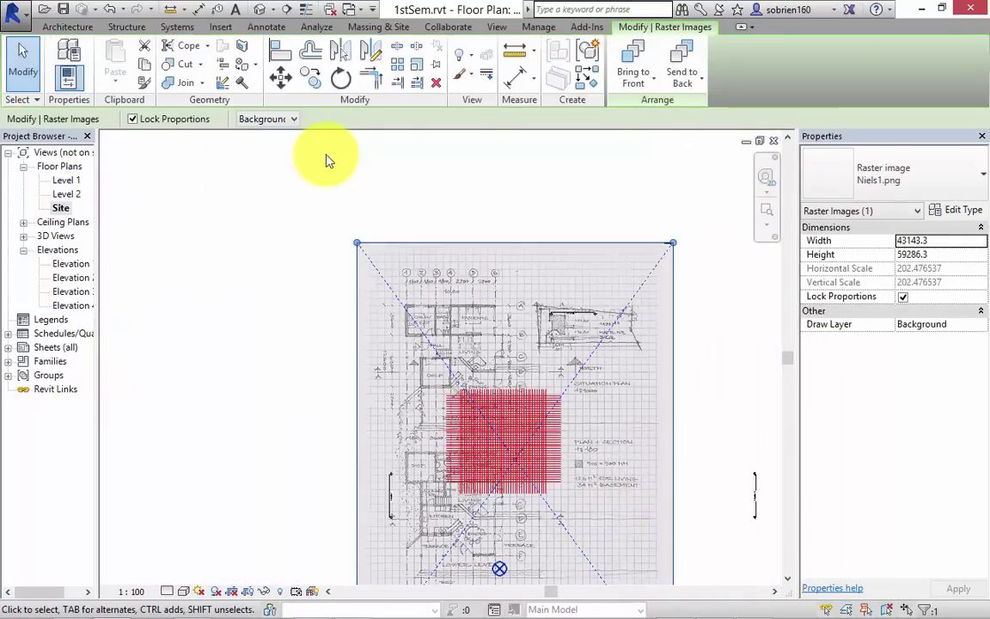
Rescale the sketch between adjacent sketch grid lines, shrinking it to 38828.9 × 53357.6
click(418, 67)
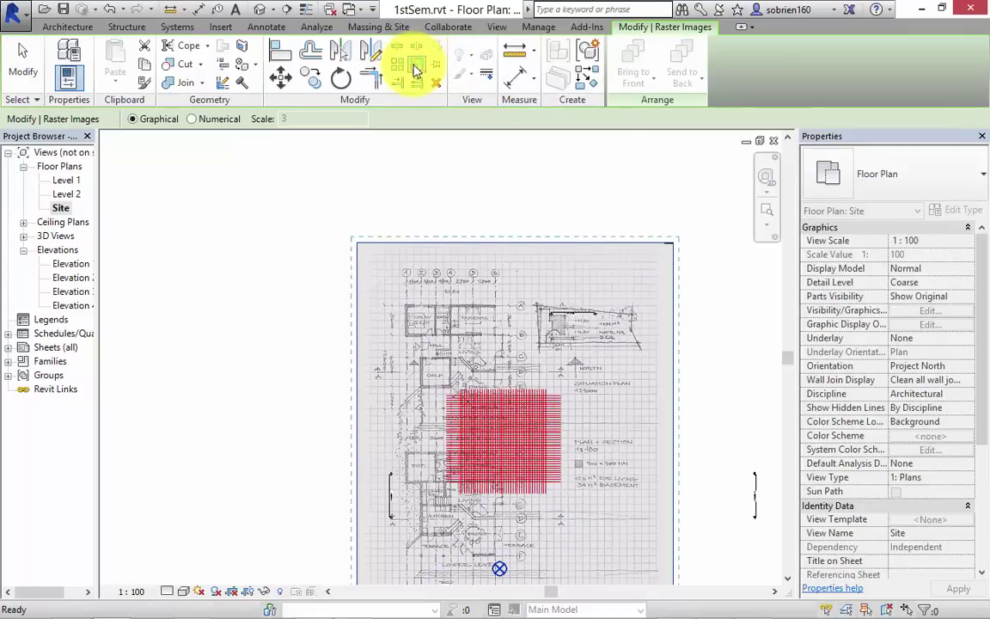
scroll(602, 490, up, 6)
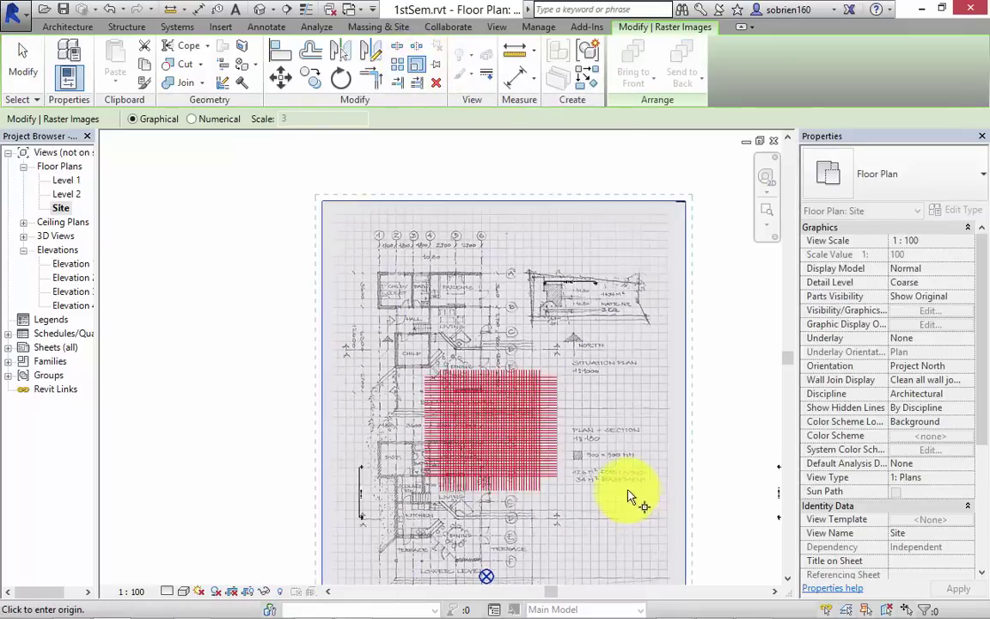
scroll(533, 497, up, 2)
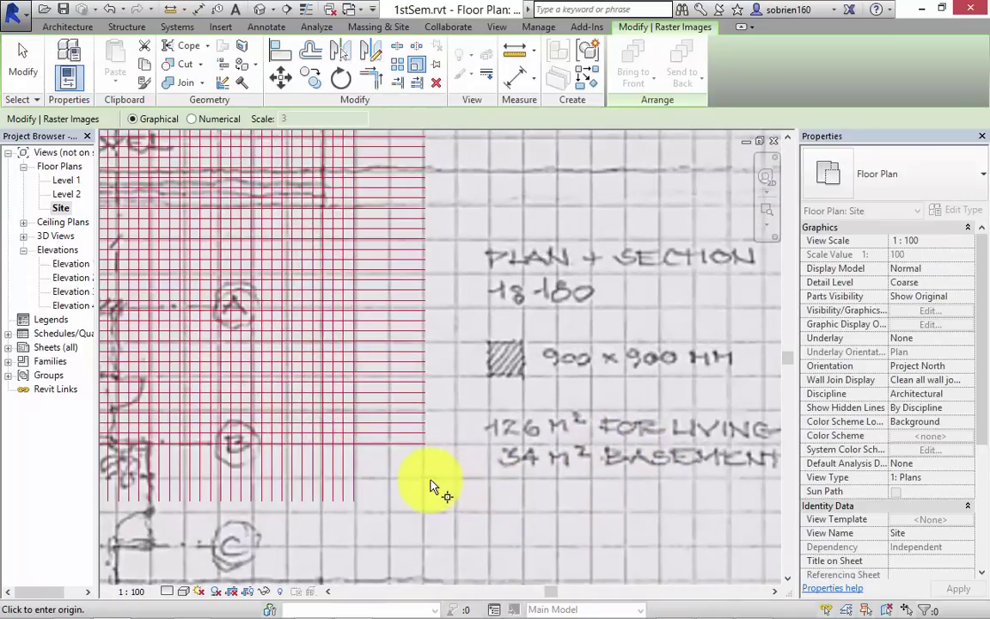
scroll(361, 482, up, 2)
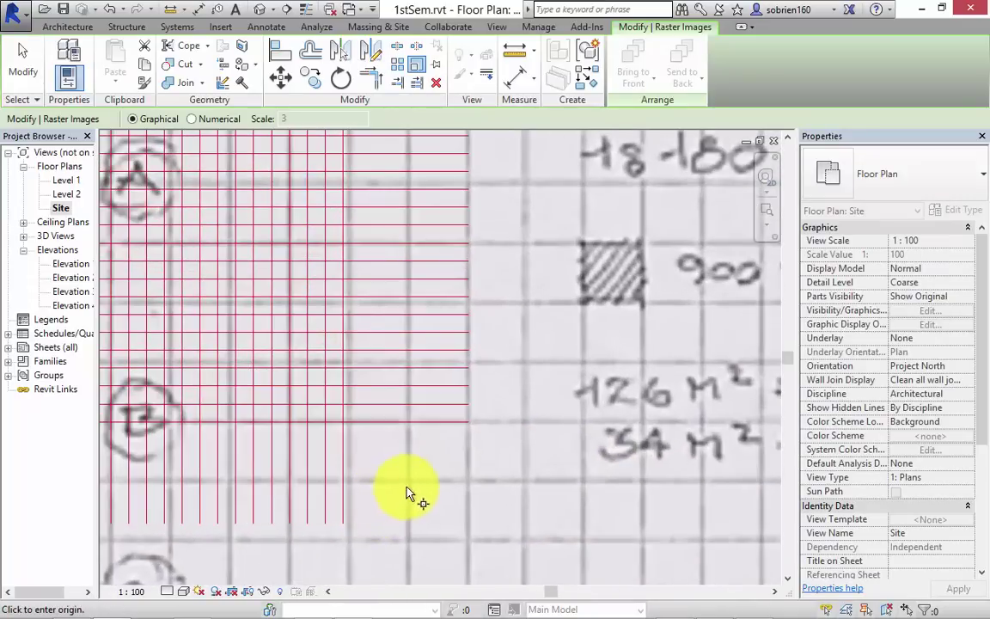
scroll(379, 485, up, 3)
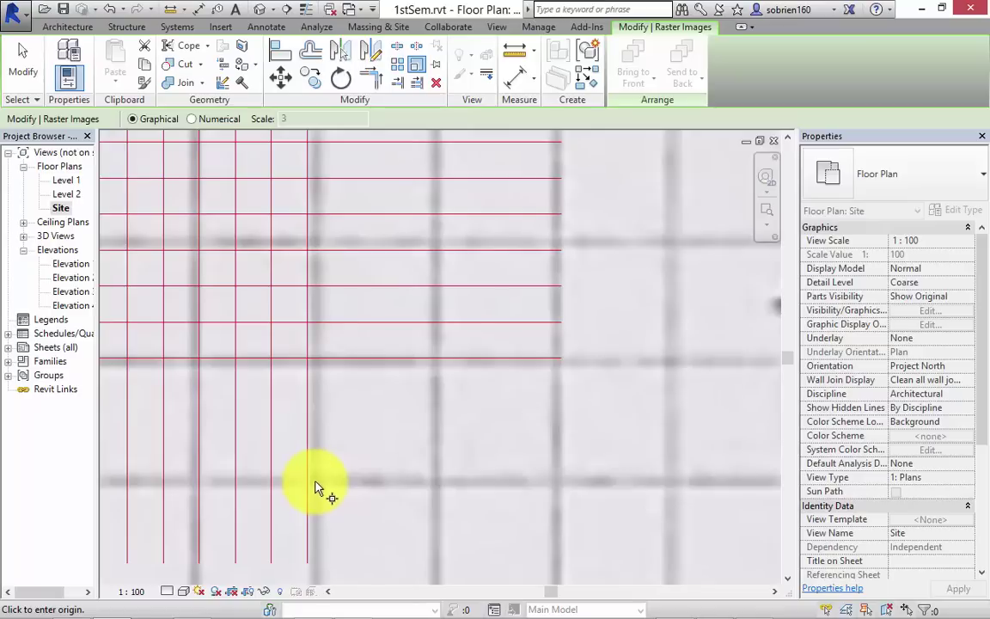
click(315, 486)
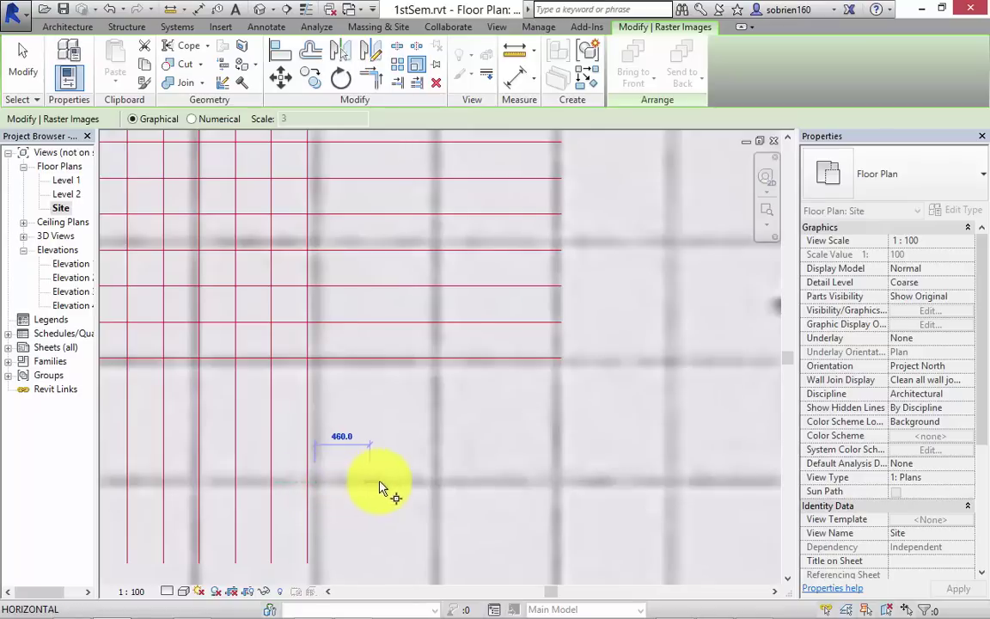
scroll(438, 488, up, 2)
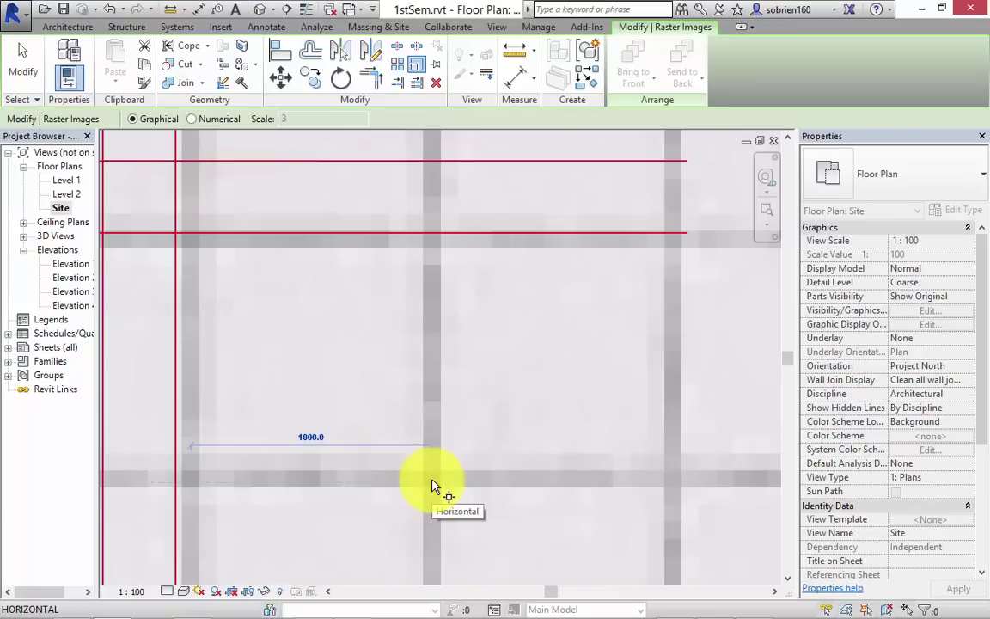
click(433, 487)
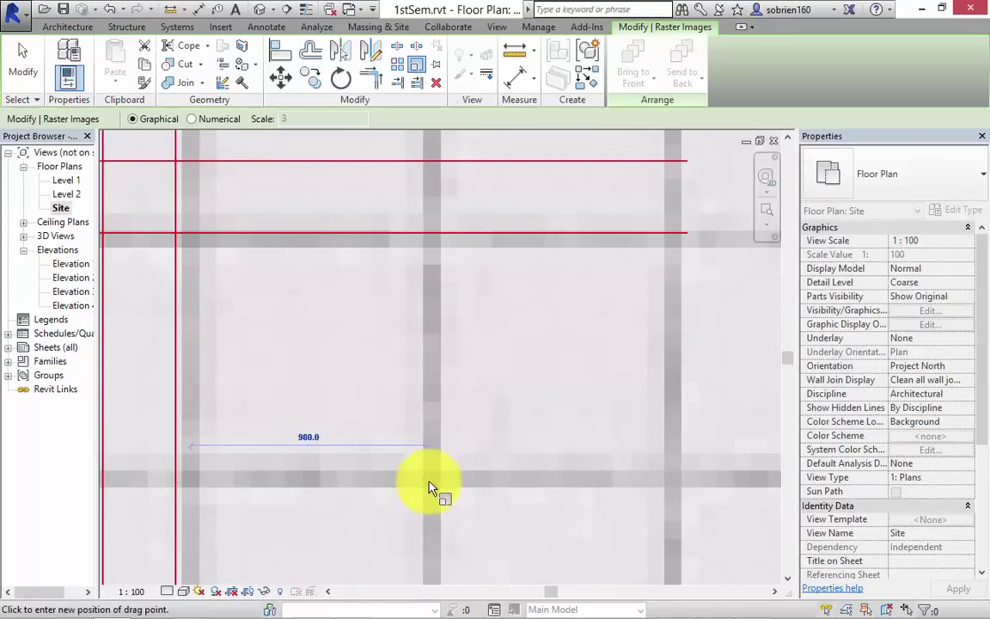
text(1 : )
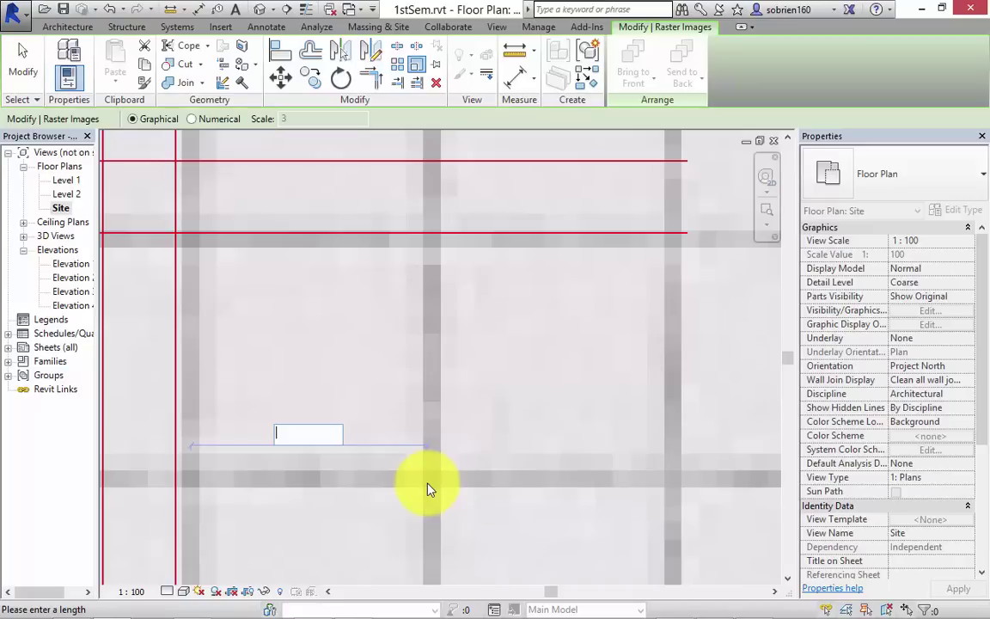
text(100)
key(Return)
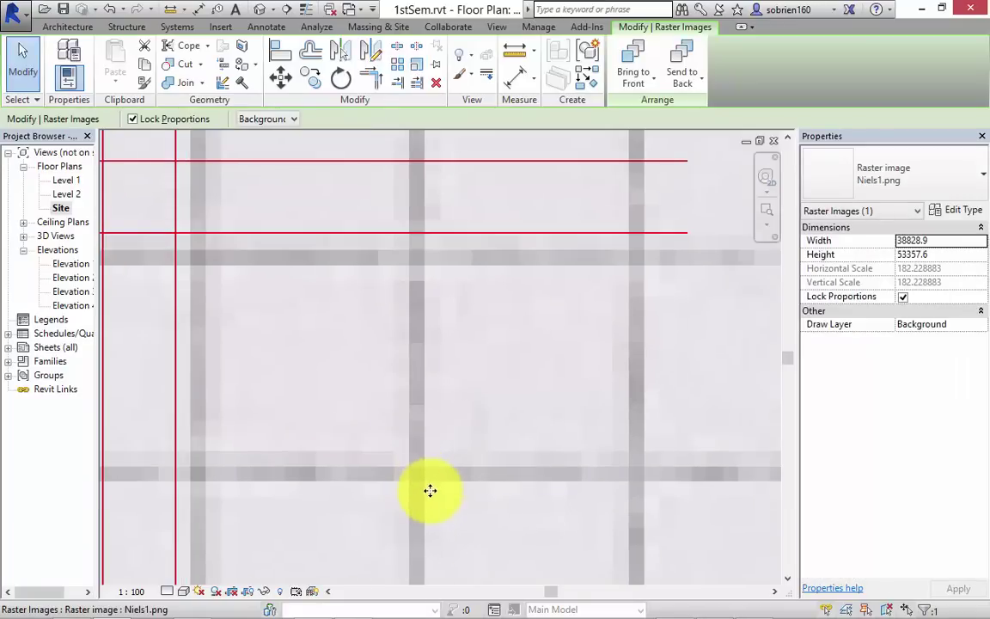
scroll(430, 490, down, 5)
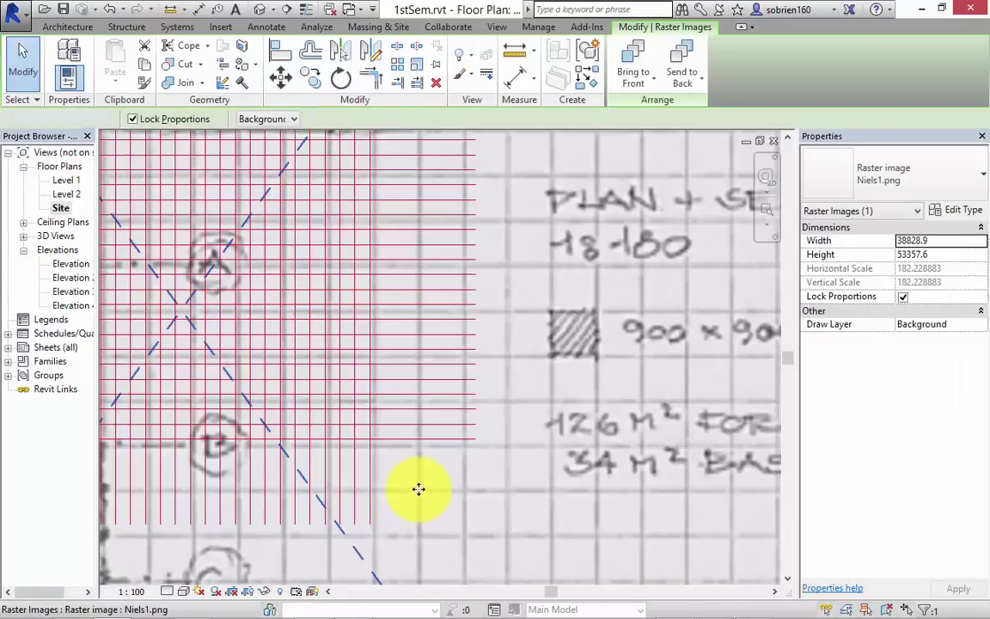
Zoom out to the whole sketch, deselect it, and select a red grid line
scroll(486, 492, down, 2)
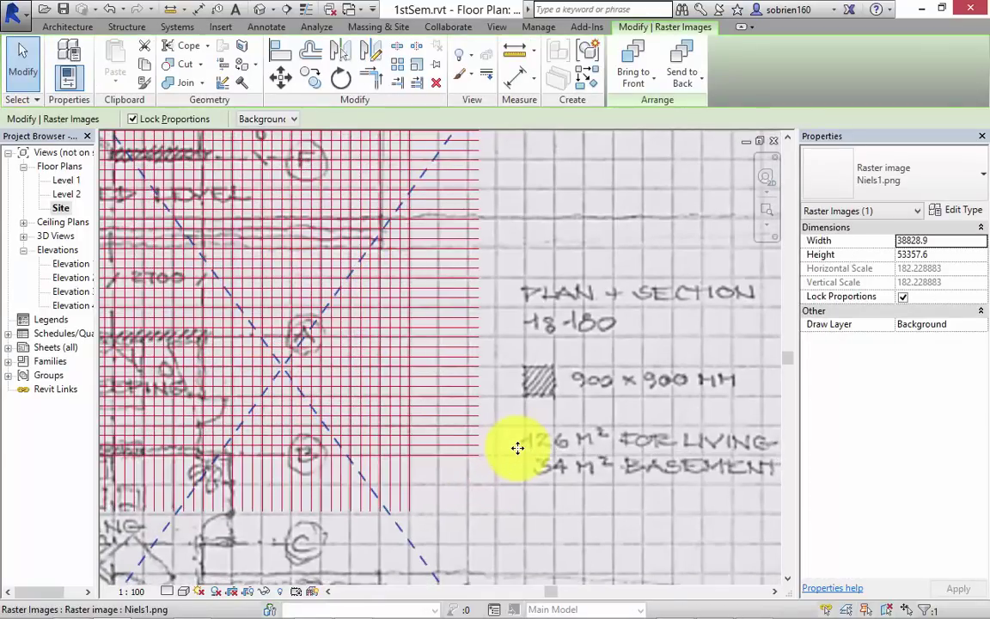
scroll(468, 471, down, 4)
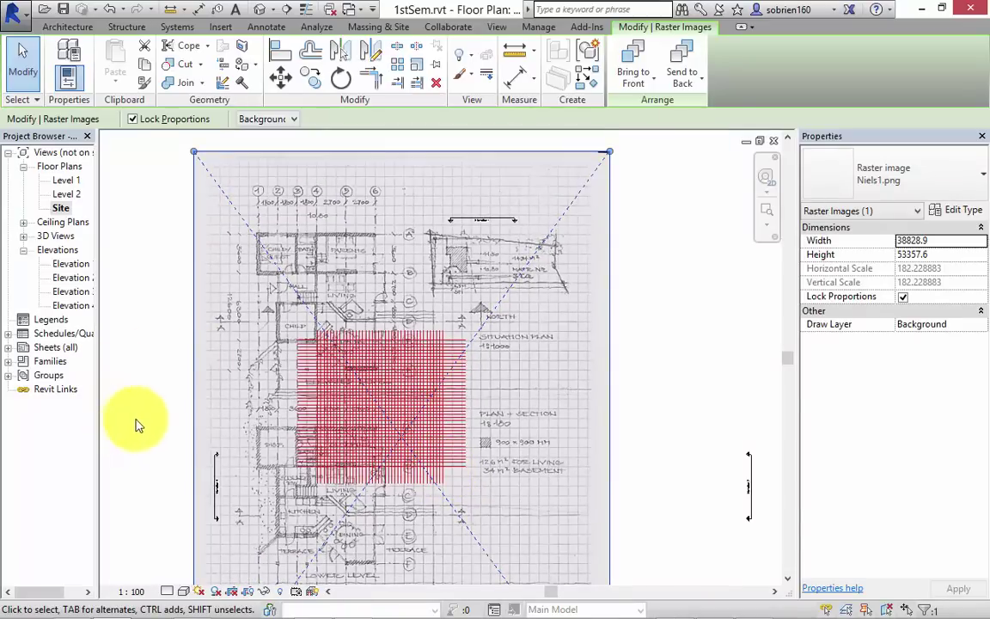
click(136, 417)
scroll(188, 483, up, 1)
scroll(245, 484, down, 1)
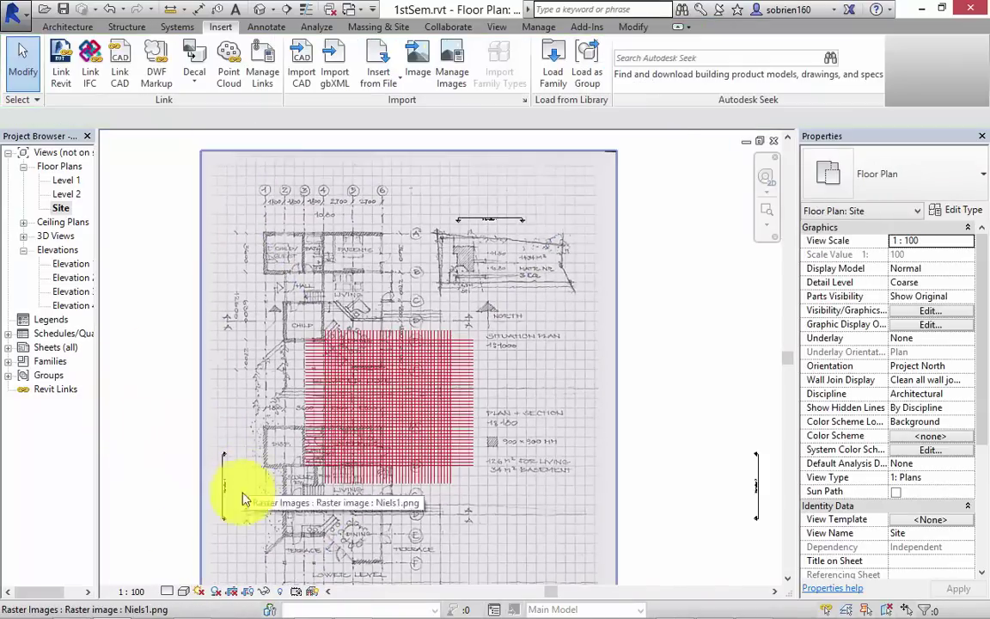
click(389, 479)
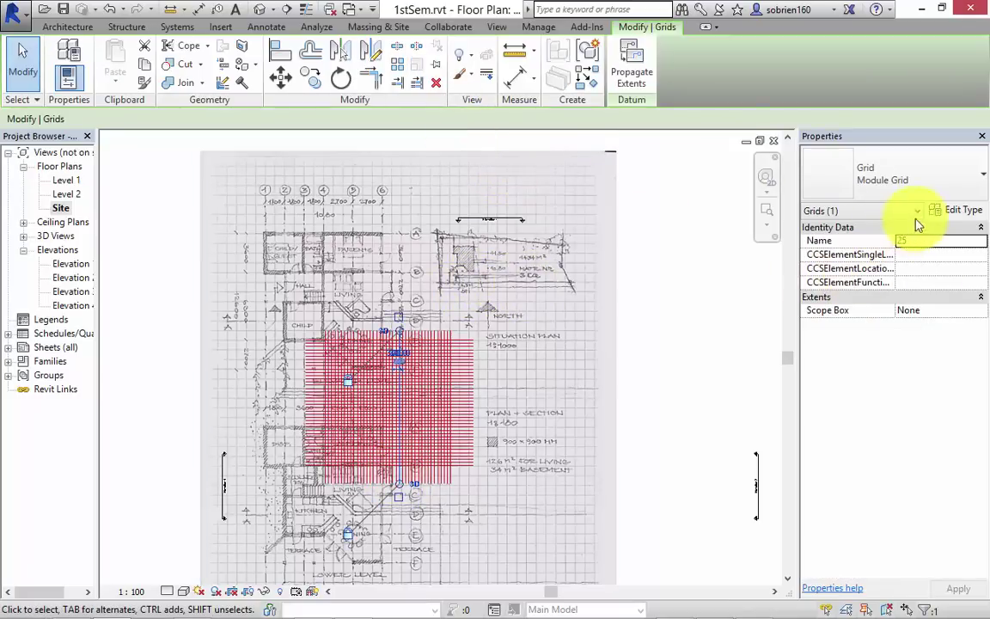
Set the Module Grid end segment colour to grey RGB 133-133-133 in the type properties
click(949, 210)
click(646, 207)
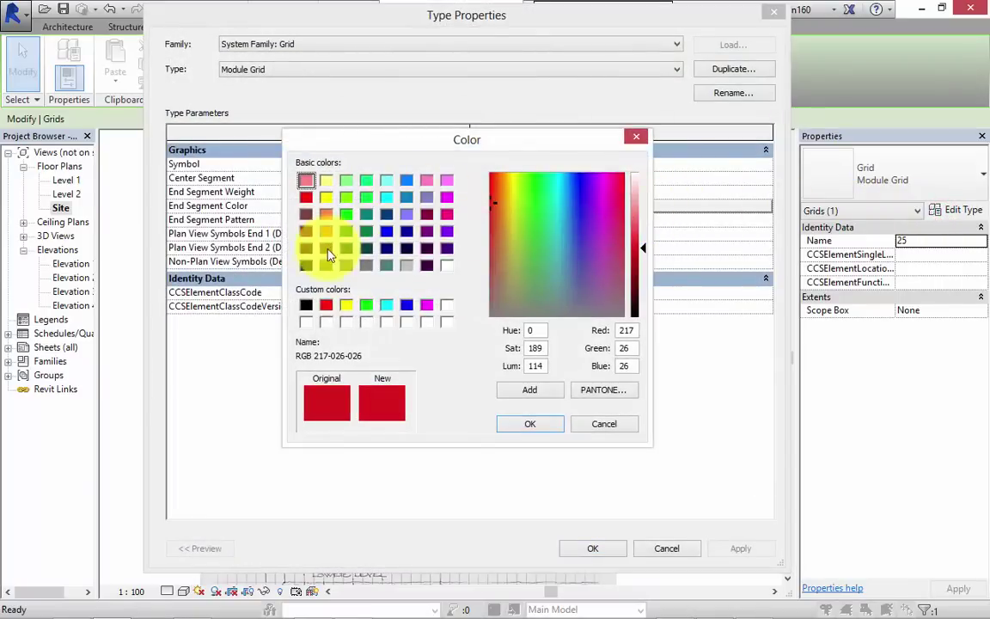
click(406, 265)
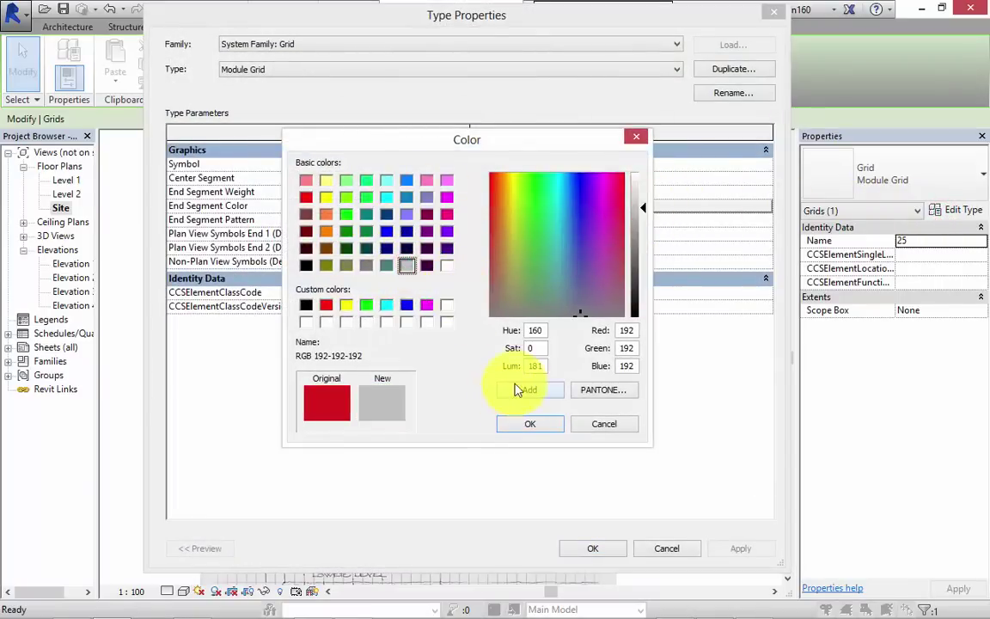
drag(642, 208, 640, 247)
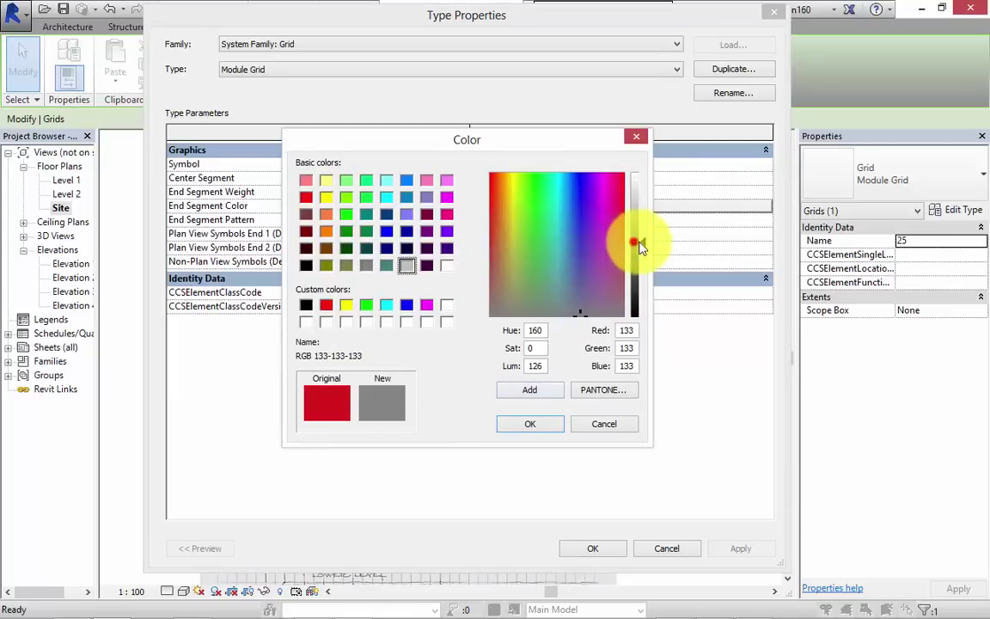
click(535, 423)
click(593, 548)
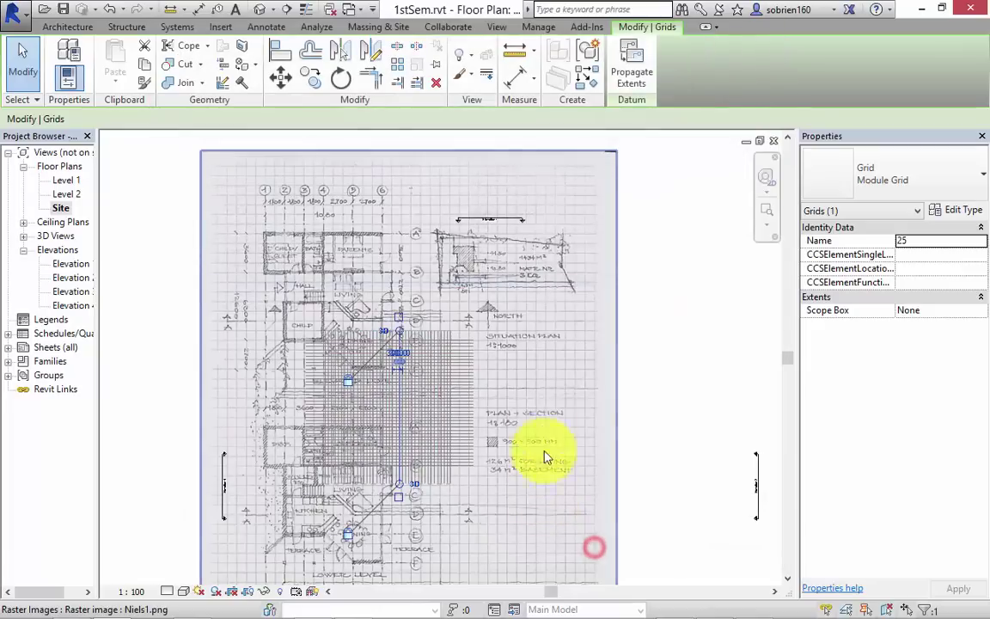
click(662, 381)
scroll(465, 429, up, 4)
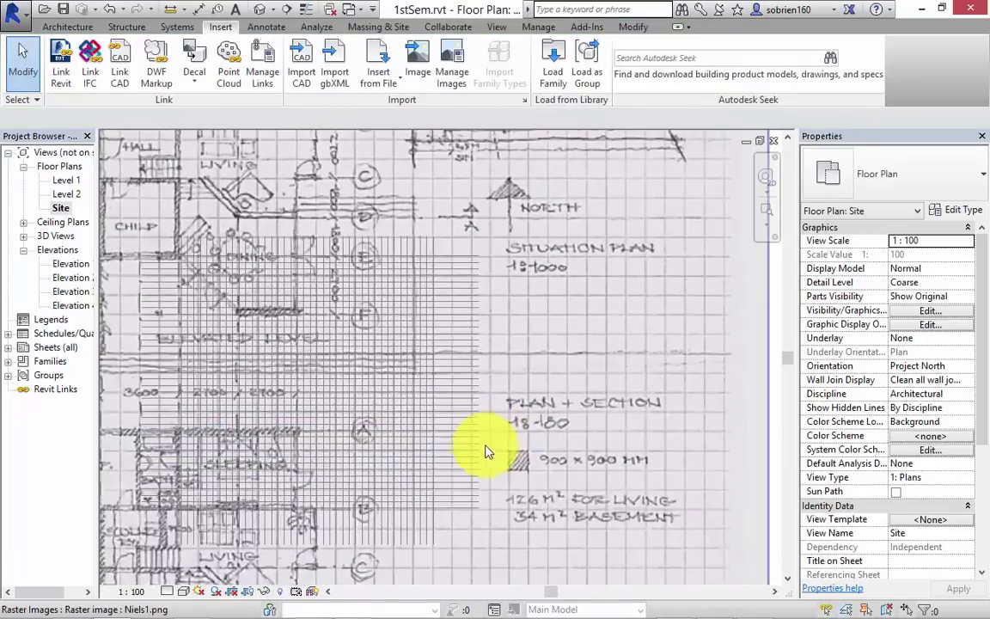
middle_drag(481, 482, 569, 402)
scroll(568, 404, up, 1)
scroll(563, 404, down, 5)
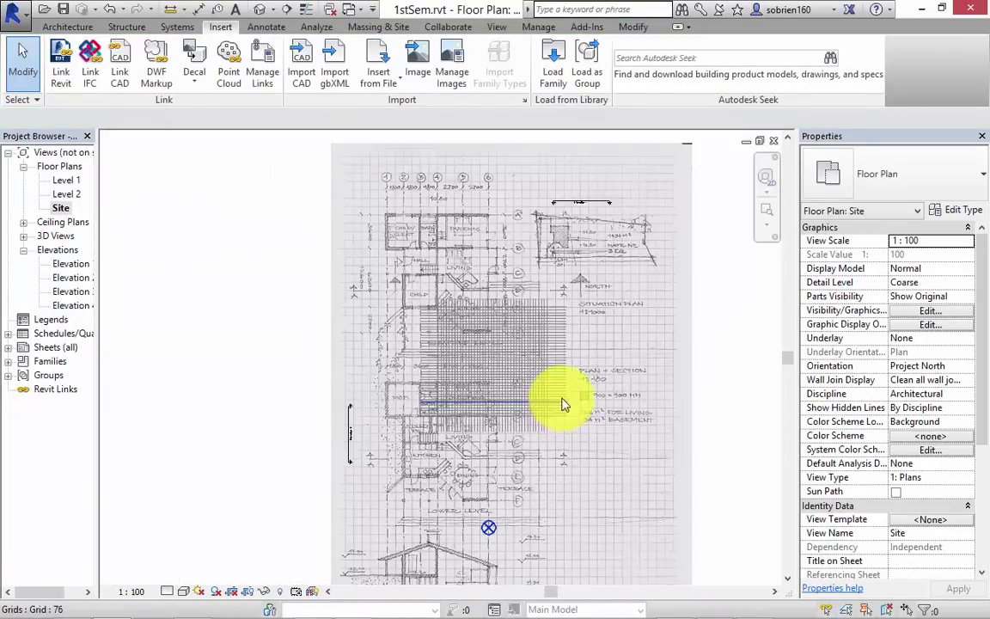
scroll(572, 419, down, 2)
scroll(548, 411, up, 6)
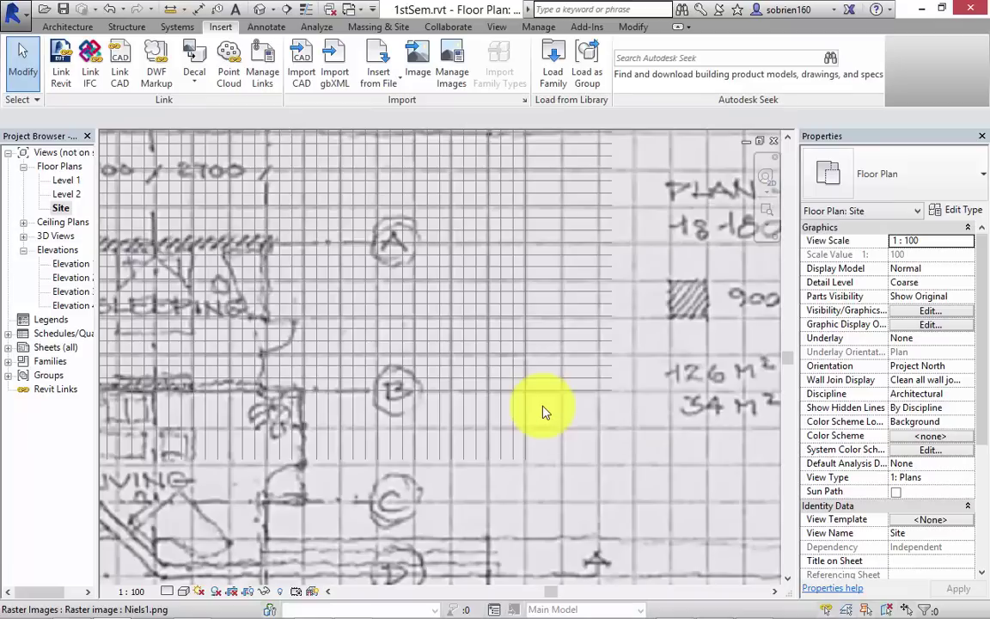
scroll(508, 440, down, 3)
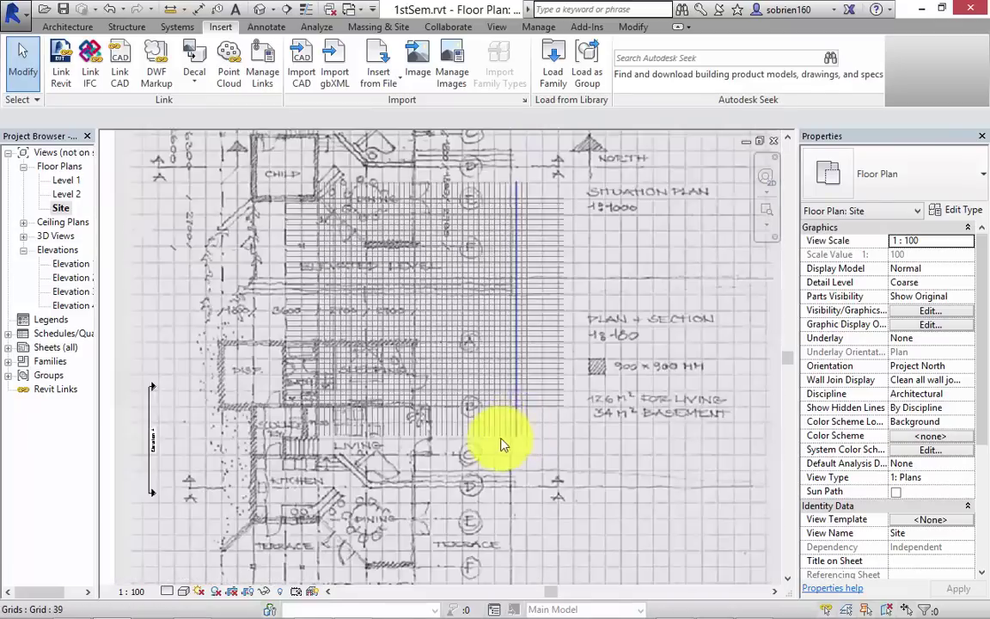
scroll(504, 439, down, 1)
scroll(508, 434, up, 1)
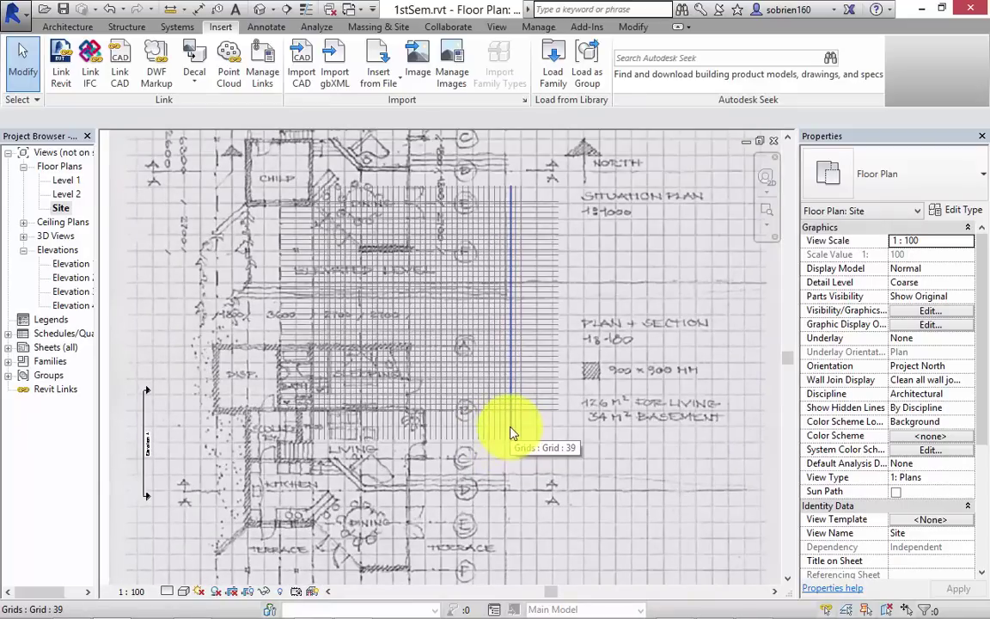
middle_drag(471, 415, 427, 460)
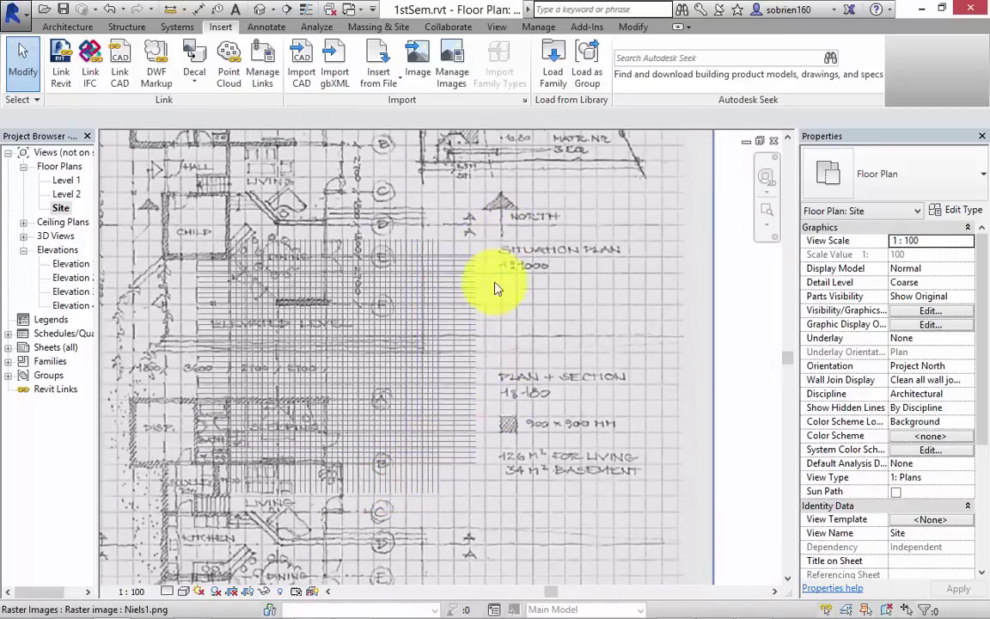
Drag the sketch slightly up onto the module grid, check alignment, and deselect it
click(535, 475)
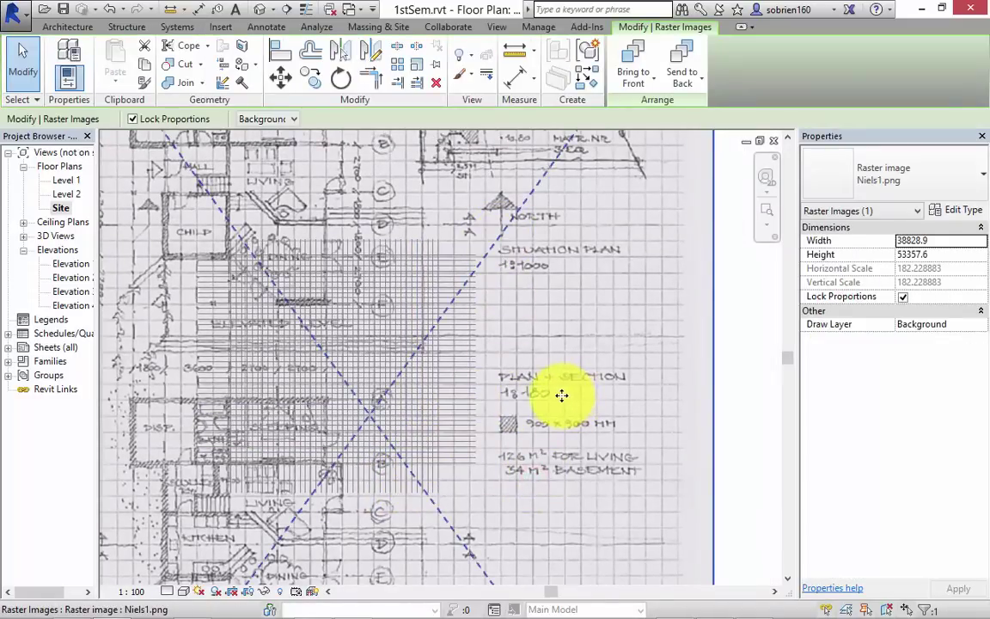
drag(561, 395, 547, 388)
scroll(482, 387, up, 10)
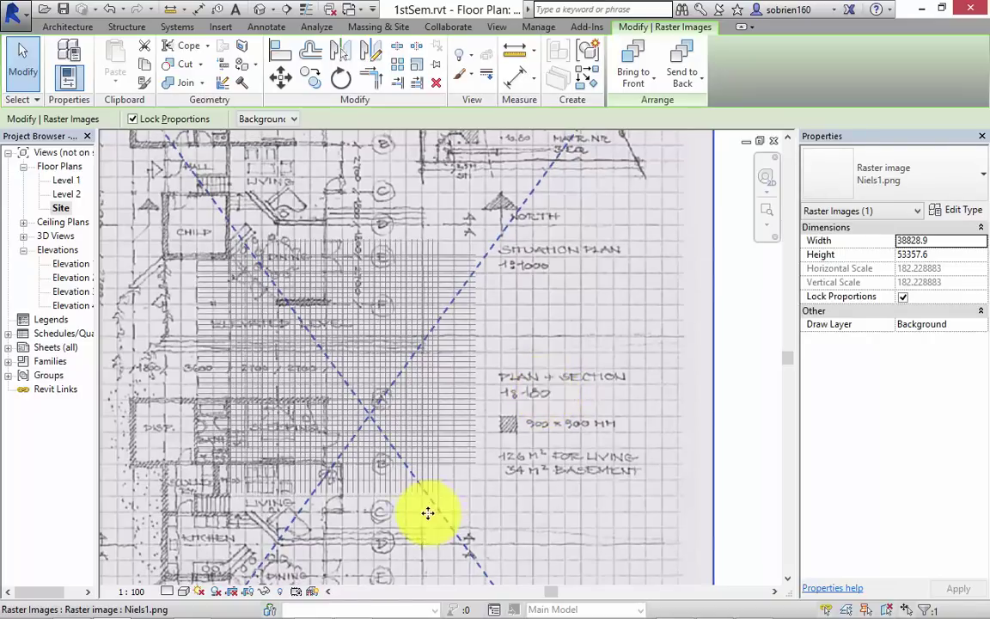
scroll(459, 414, down, 1)
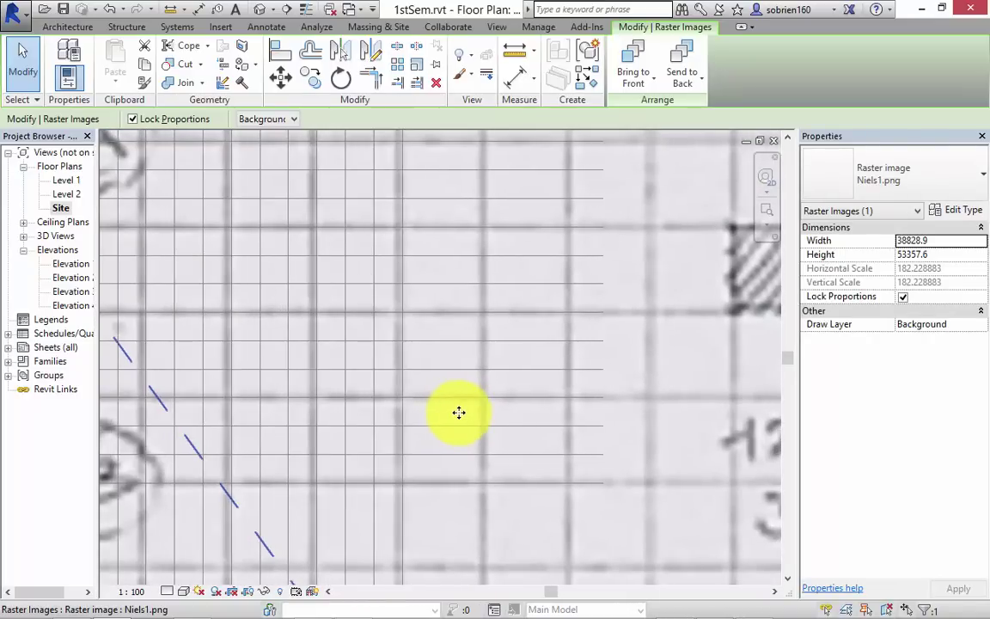
scroll(459, 413, down, 1)
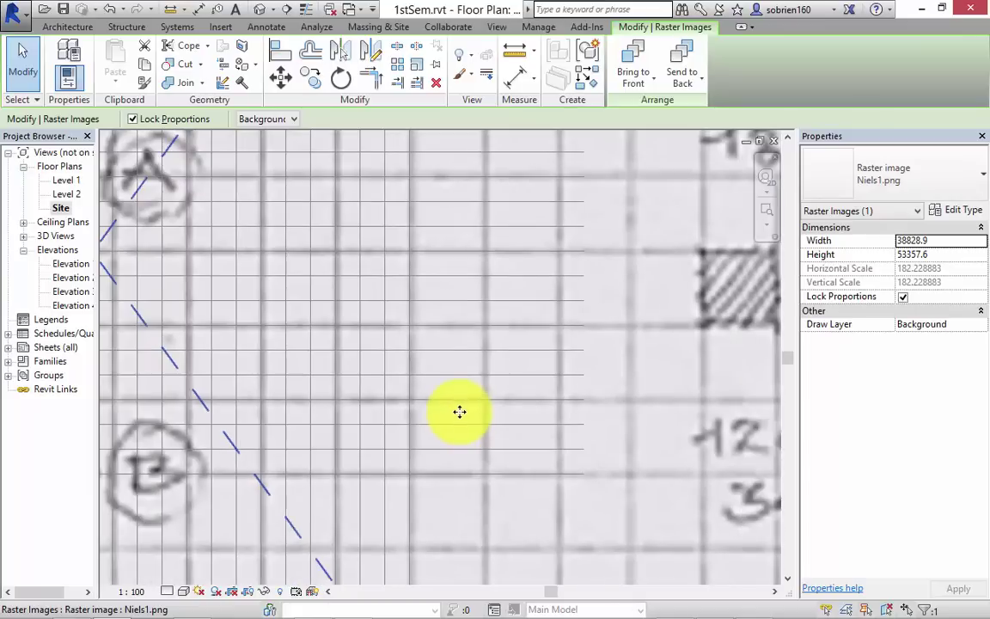
key(Escape)
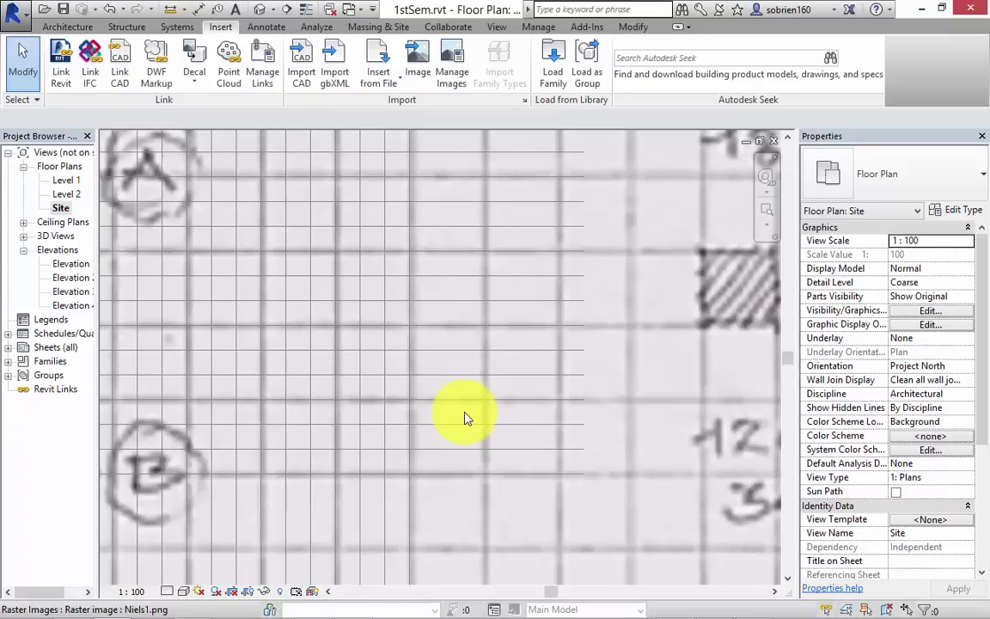
scroll(464, 419, down, 6)
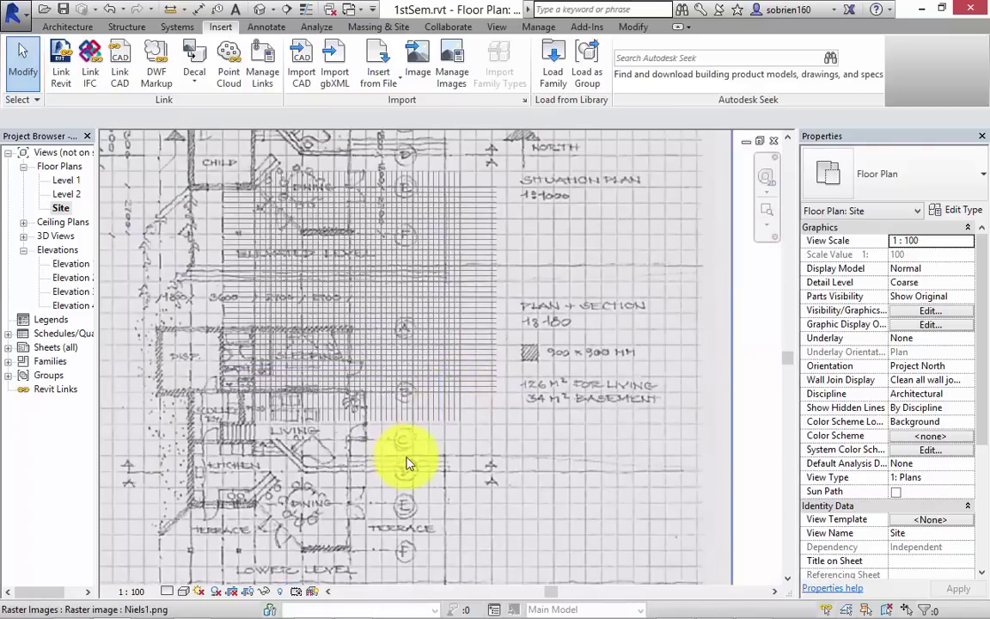
scroll(408, 465, down, 2)
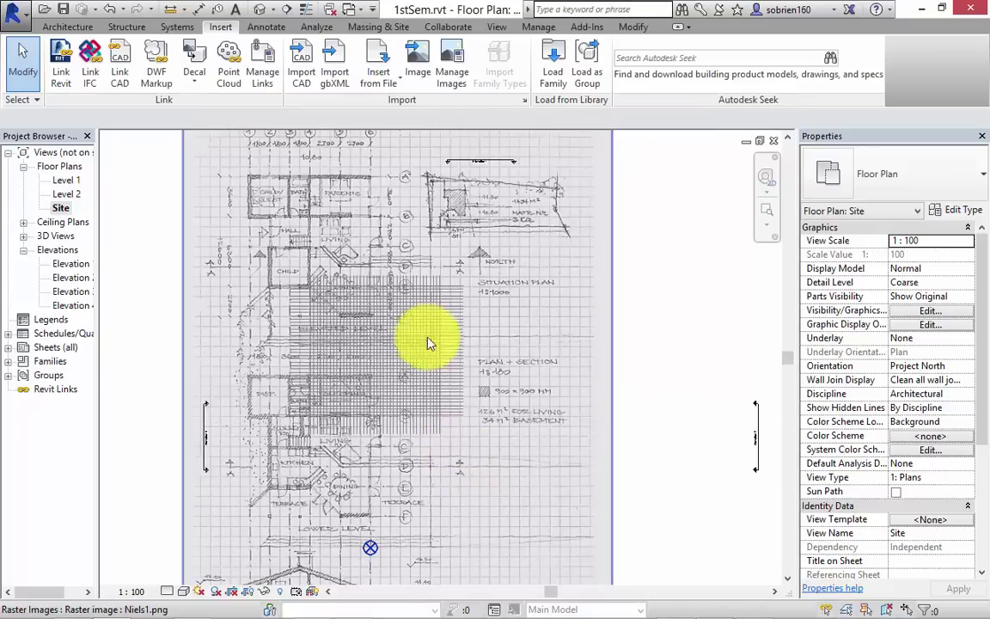
scroll(439, 426, up, 2)
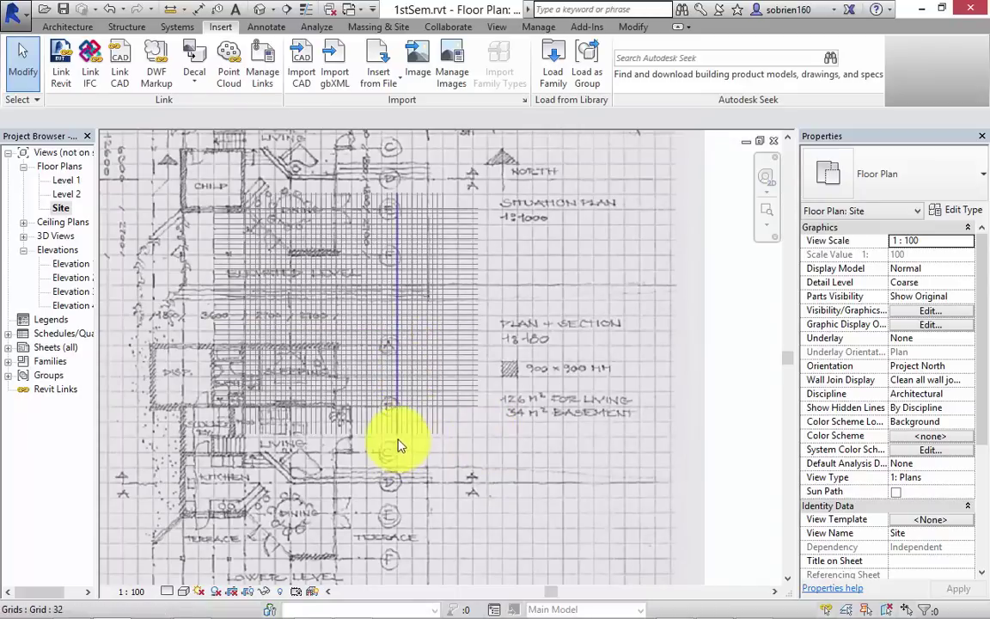
scroll(409, 435, up, 1)
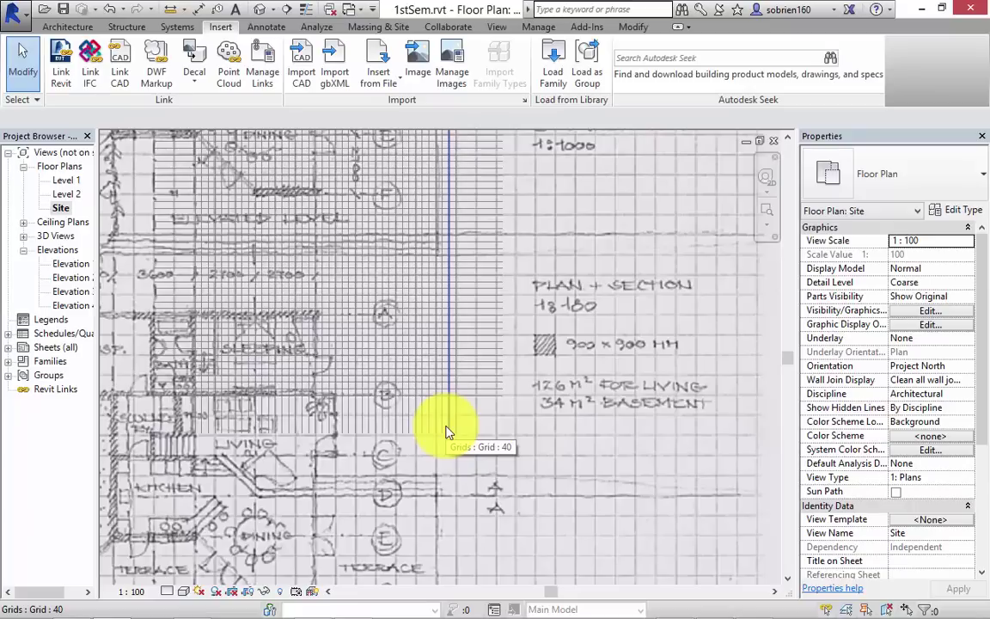
scroll(443, 429, down, 5)
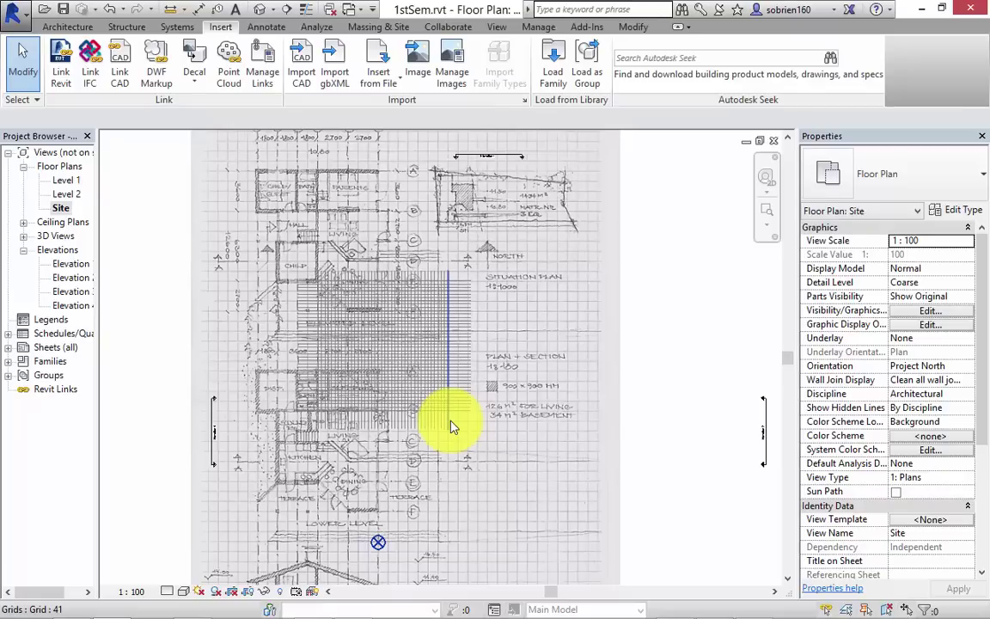
click(511, 325)
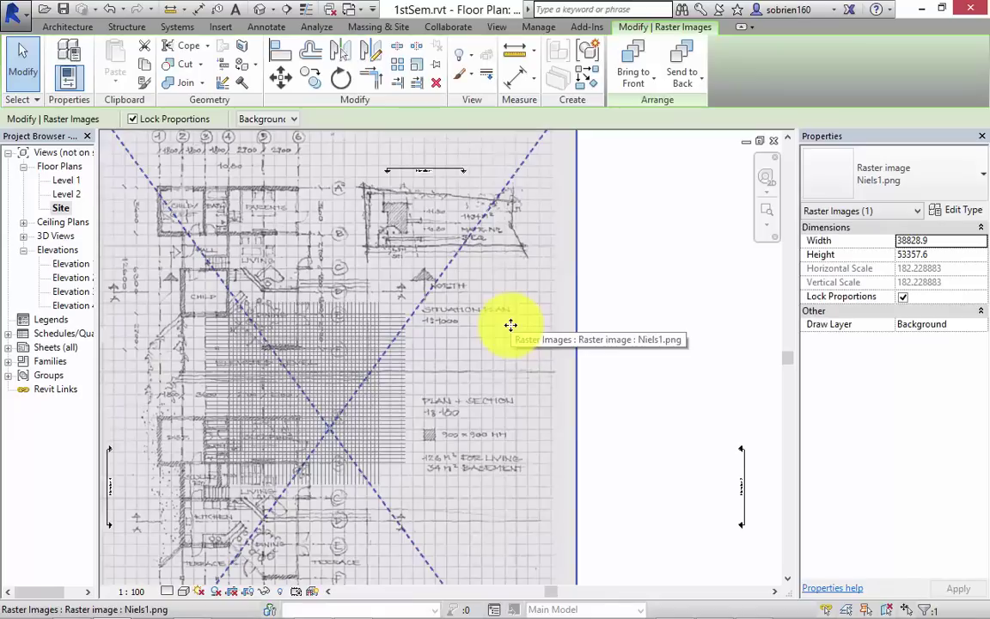
click(436, 67)
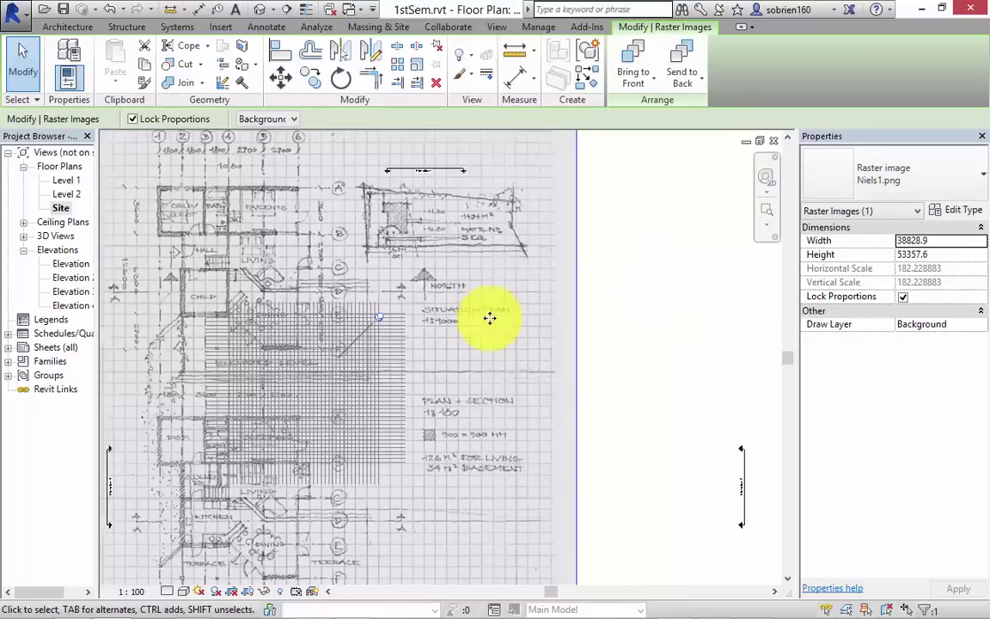
click(379, 320)
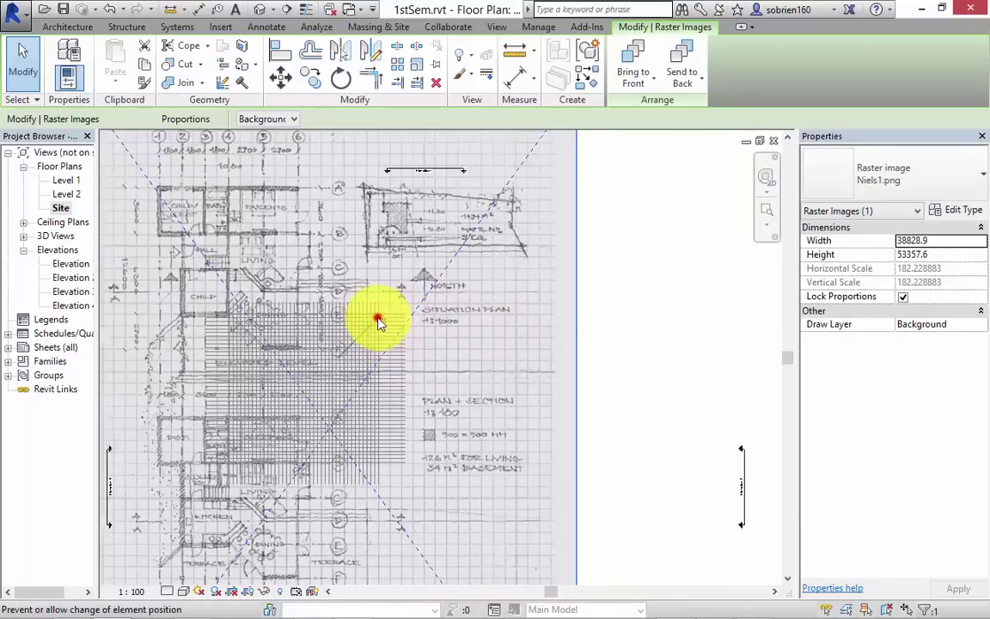
click(637, 344)
click(573, 361)
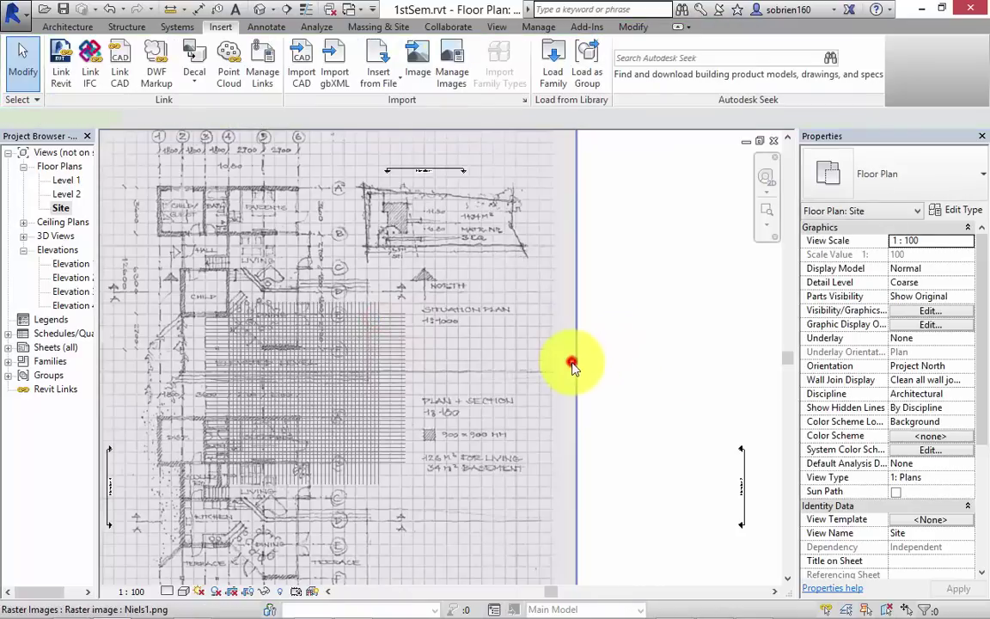
key(Delete)
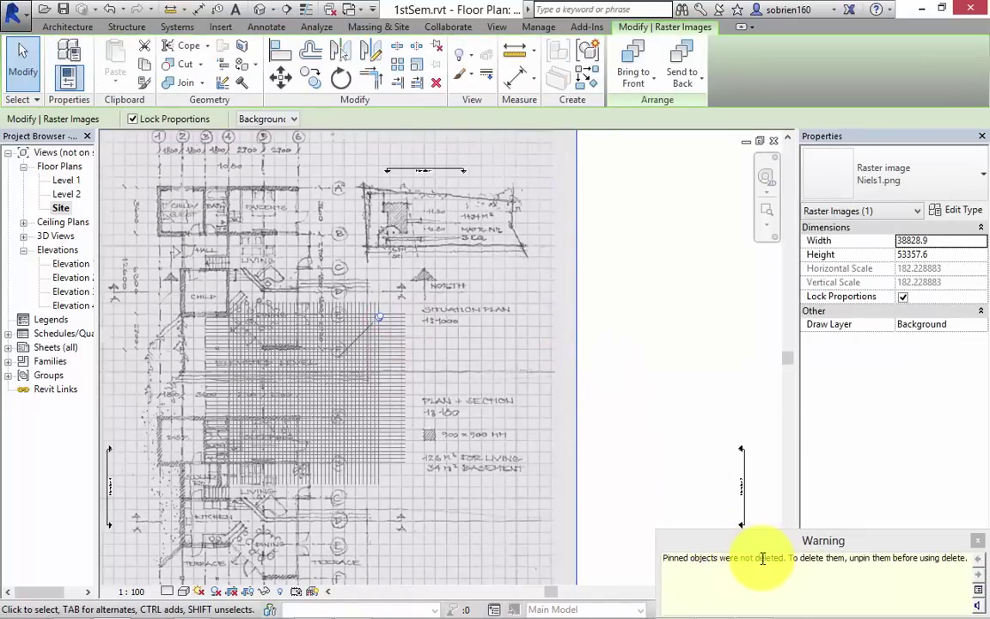
click(661, 503)
middle_drag(660, 504, 641, 504)
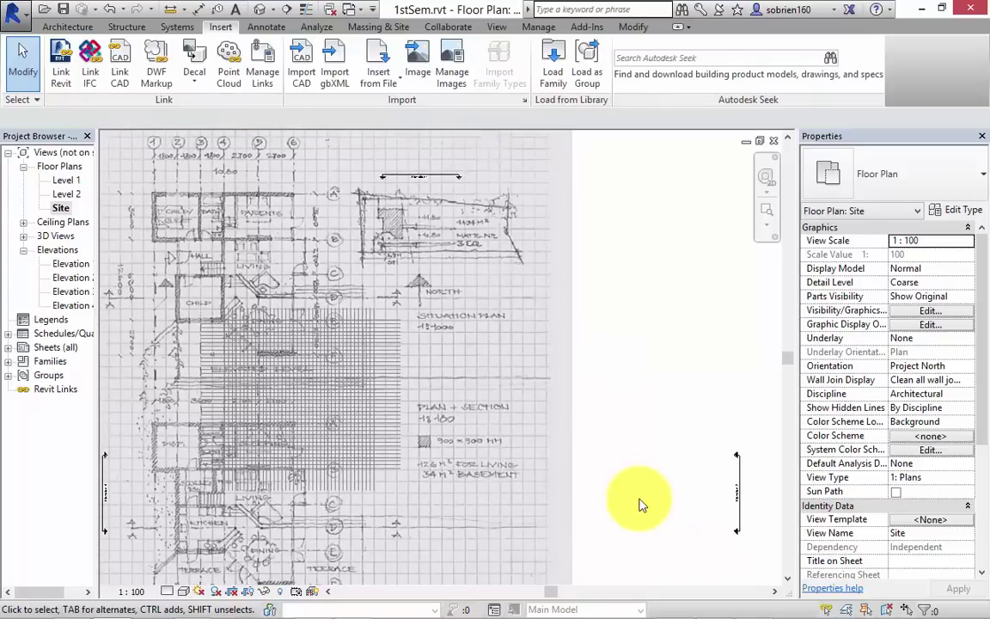
click(432, 306)
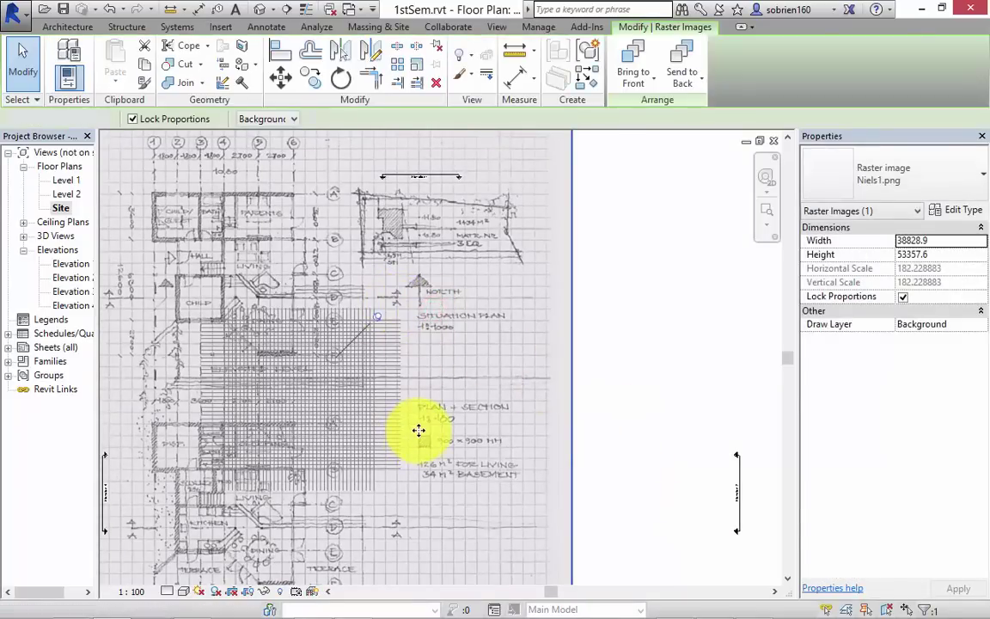
key(Escape)
scroll(396, 469, up, 3)
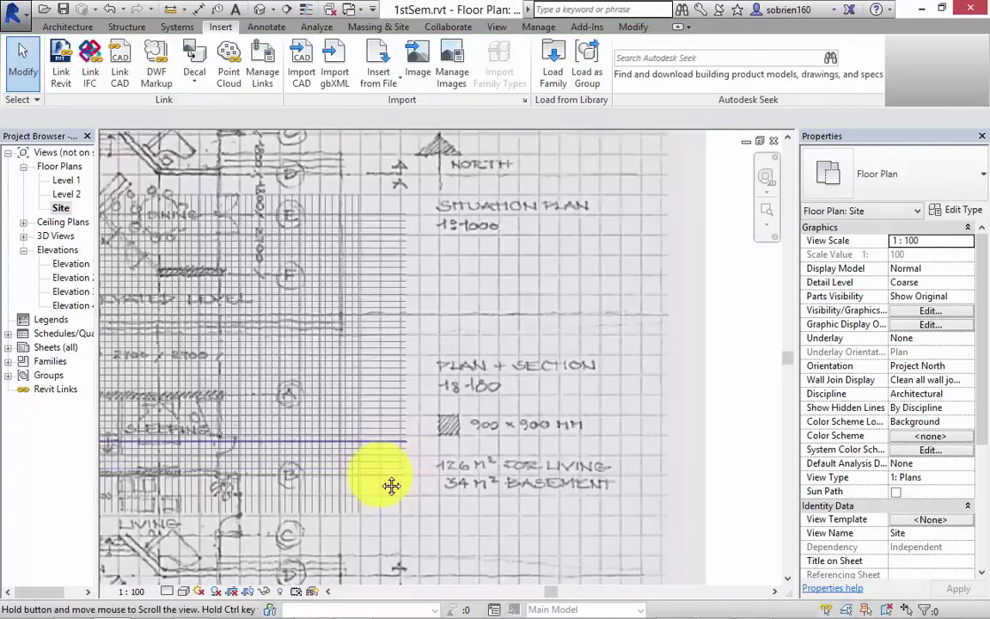
click(377, 245)
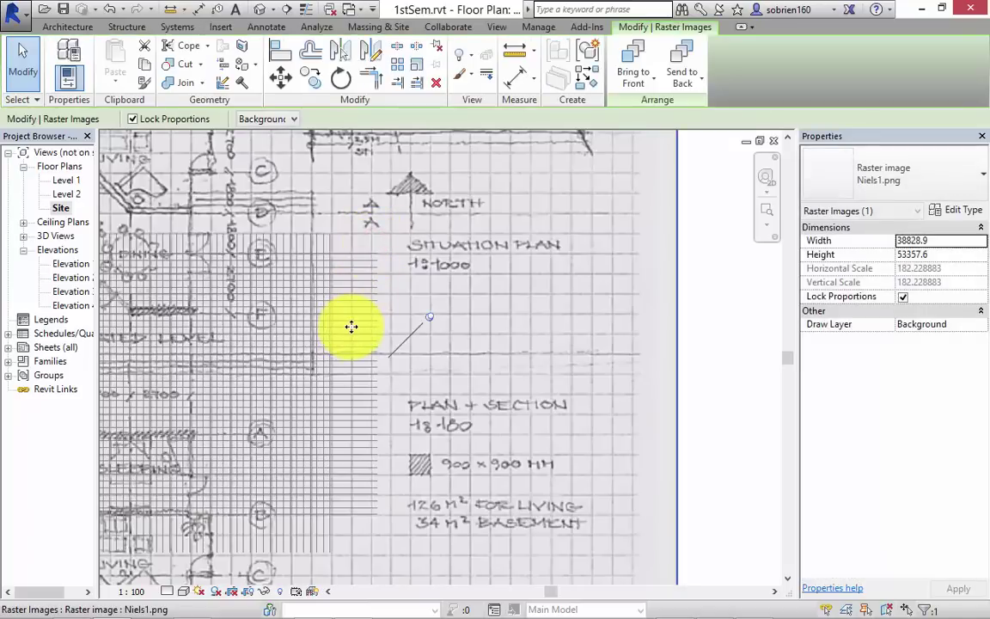
key(Escape)
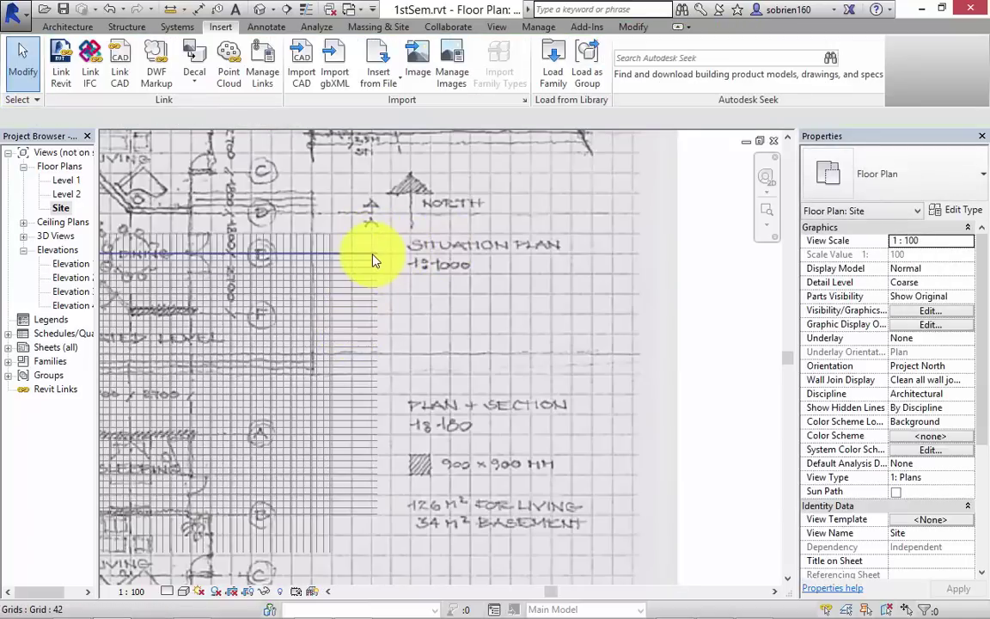
From grid 42, select all 80 grid lines visible in the Site plan
click(373, 257)
right_click(371, 255)
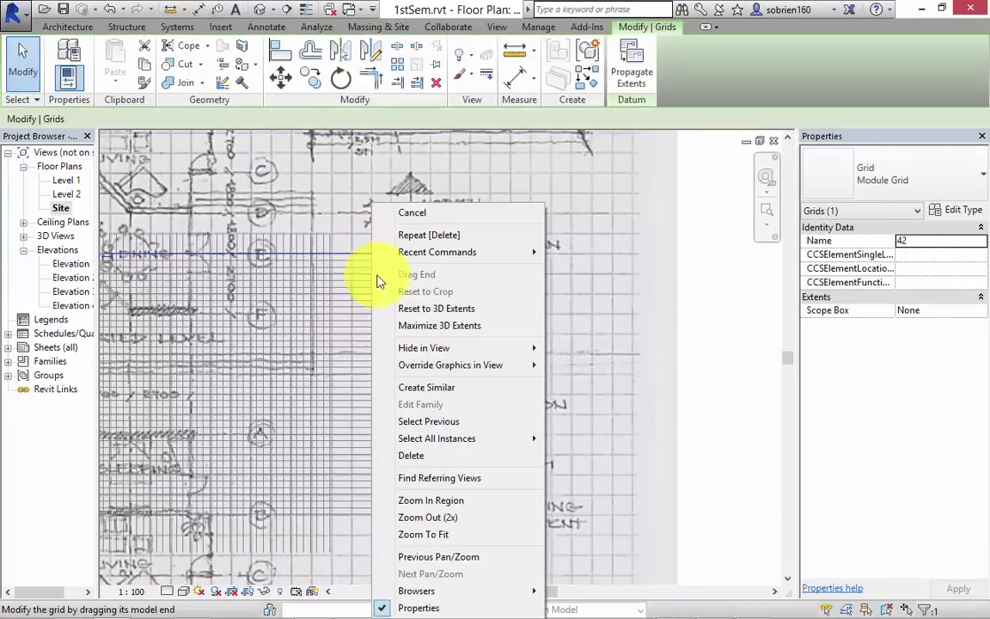
mouse_move(523, 438)
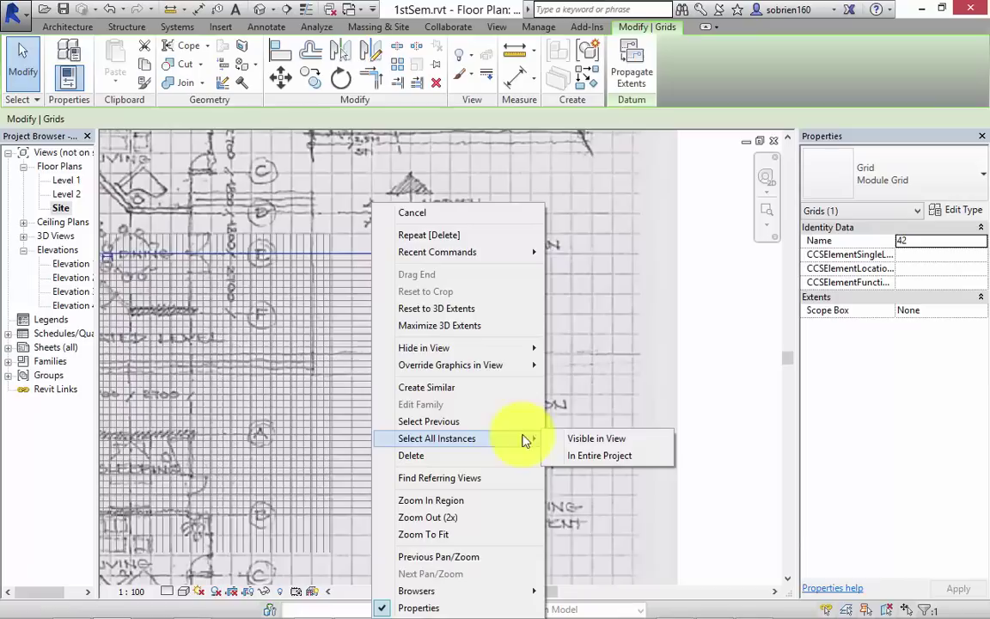
click(580, 457)
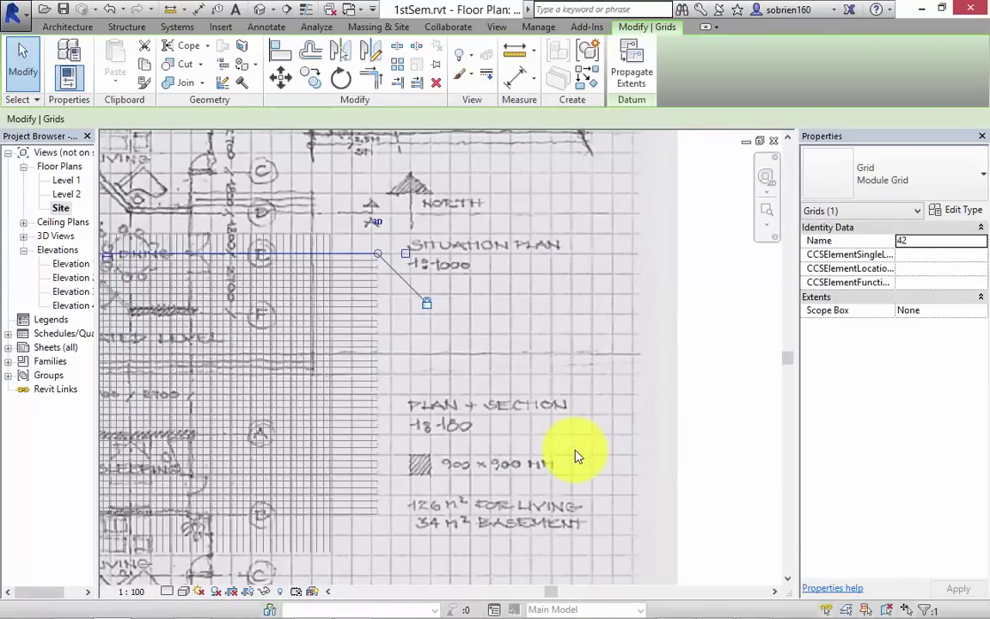
key(Escape)
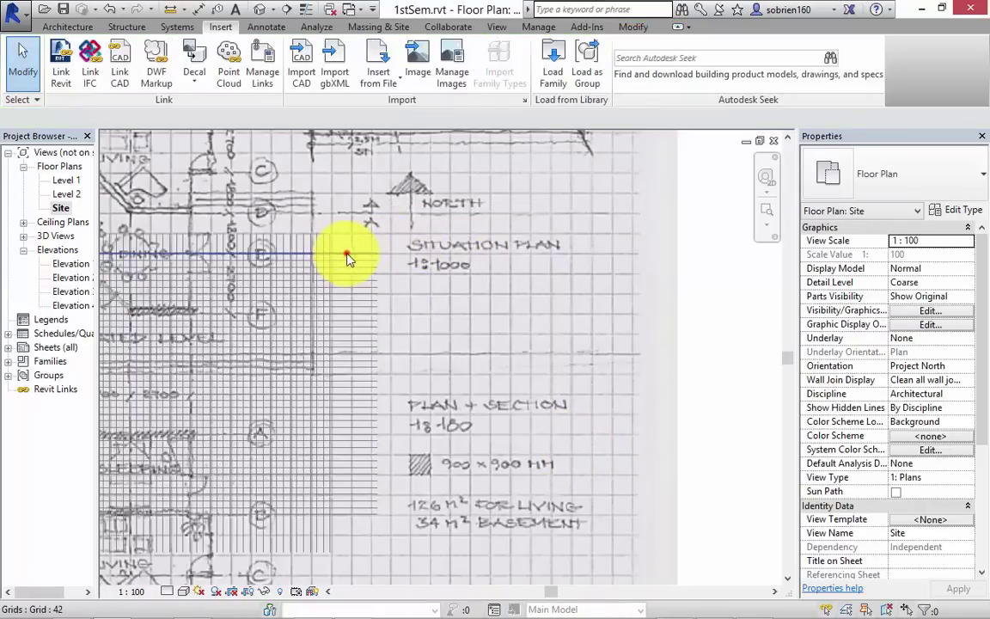
click(348, 255)
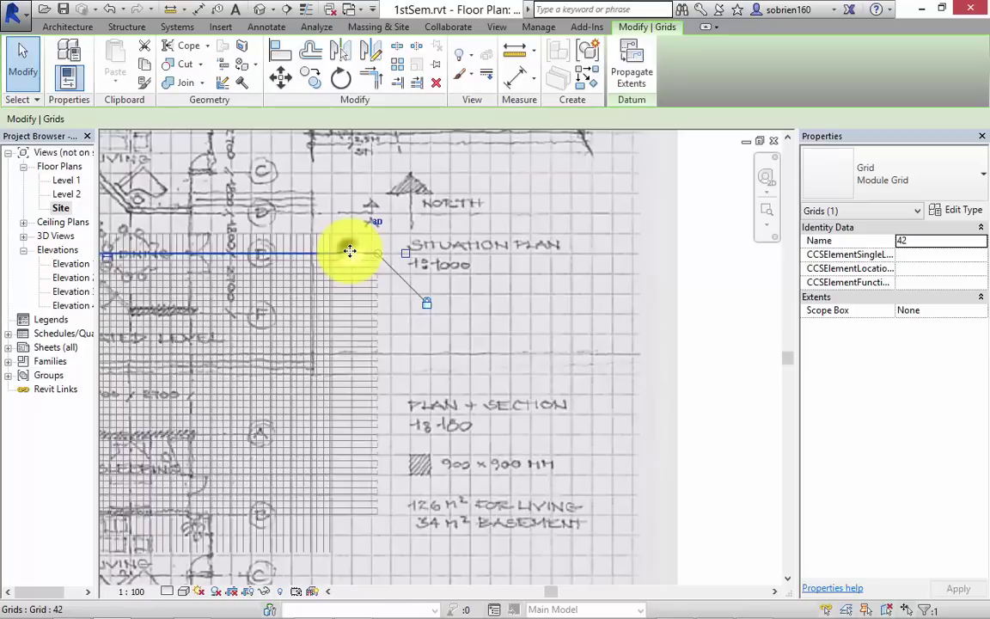
right_click(351, 251)
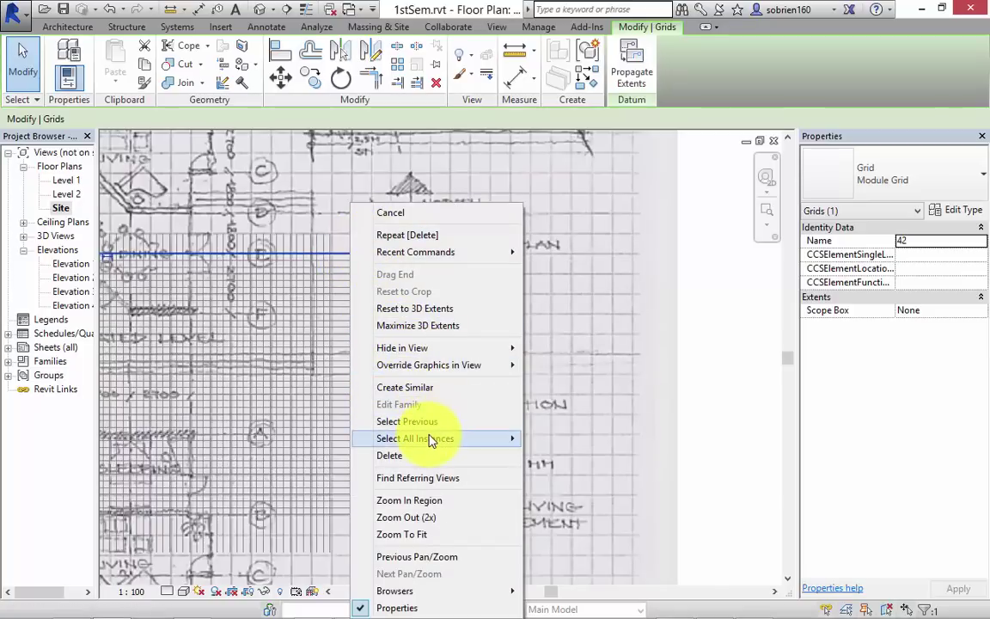
mouse_move(435, 439)
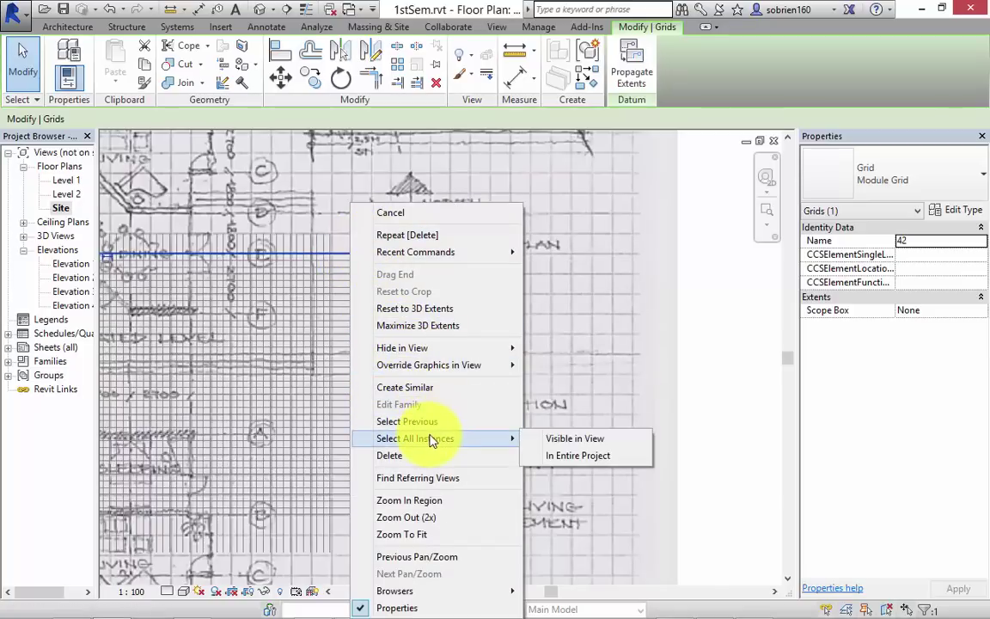
click(555, 441)
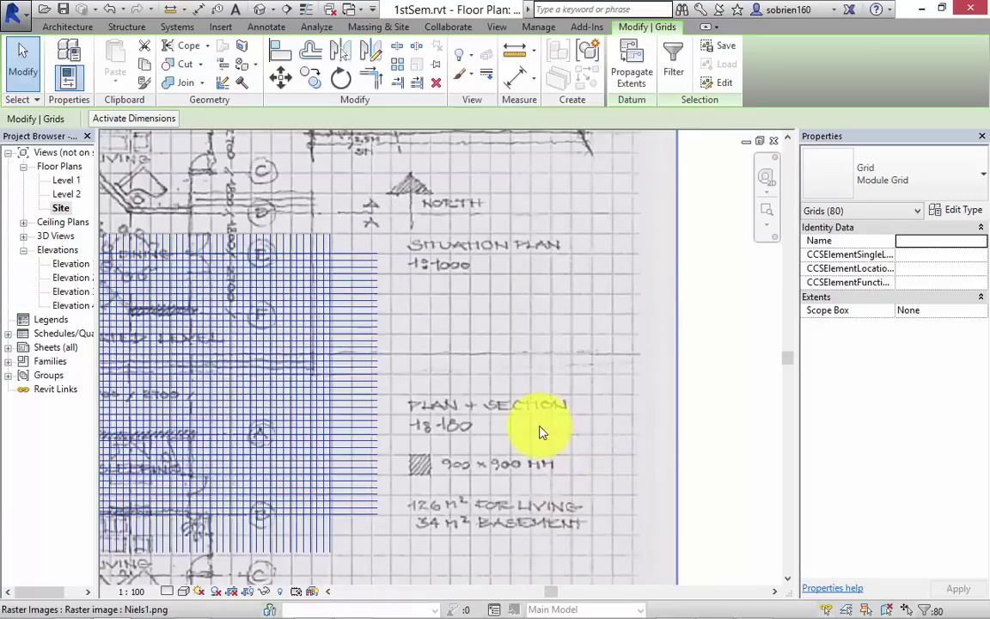
Draw horizontal grid 82 across the plan above the 1800/3600/2700 dimensions, then select it
key(Escape)
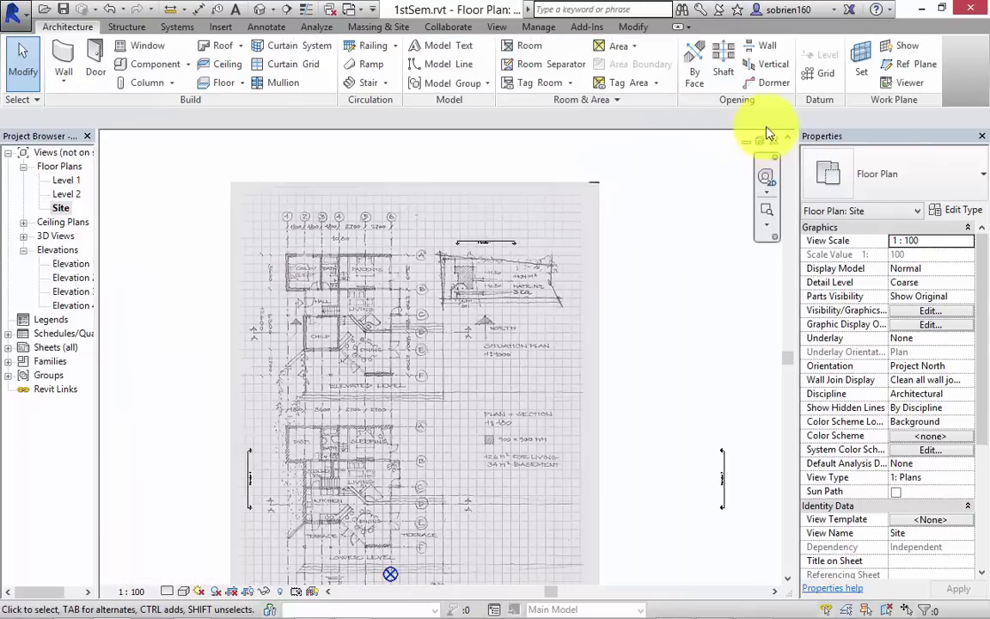
click(816, 75)
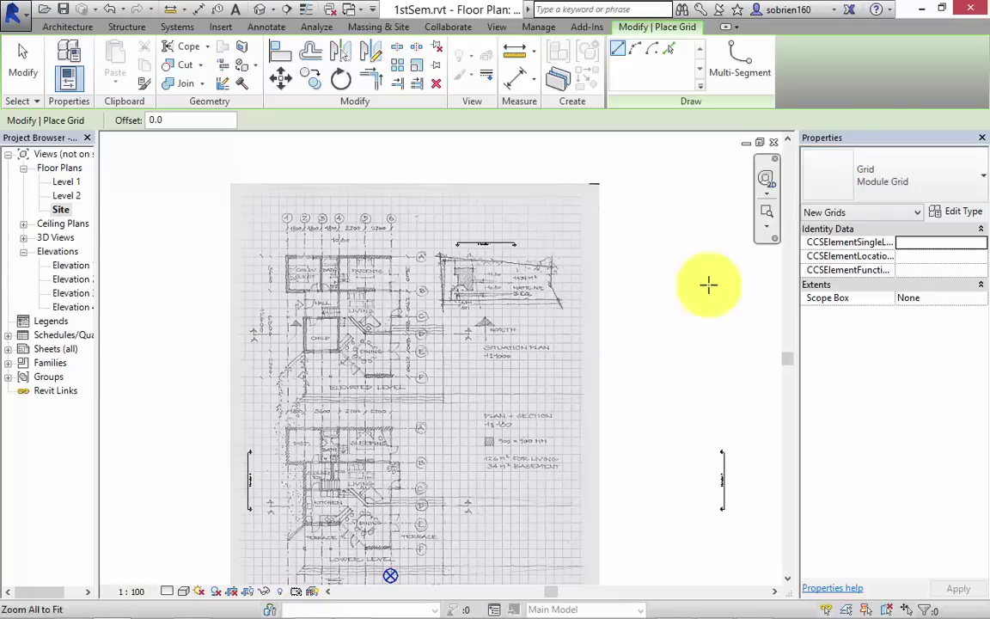
scroll(301, 391, up, 5)
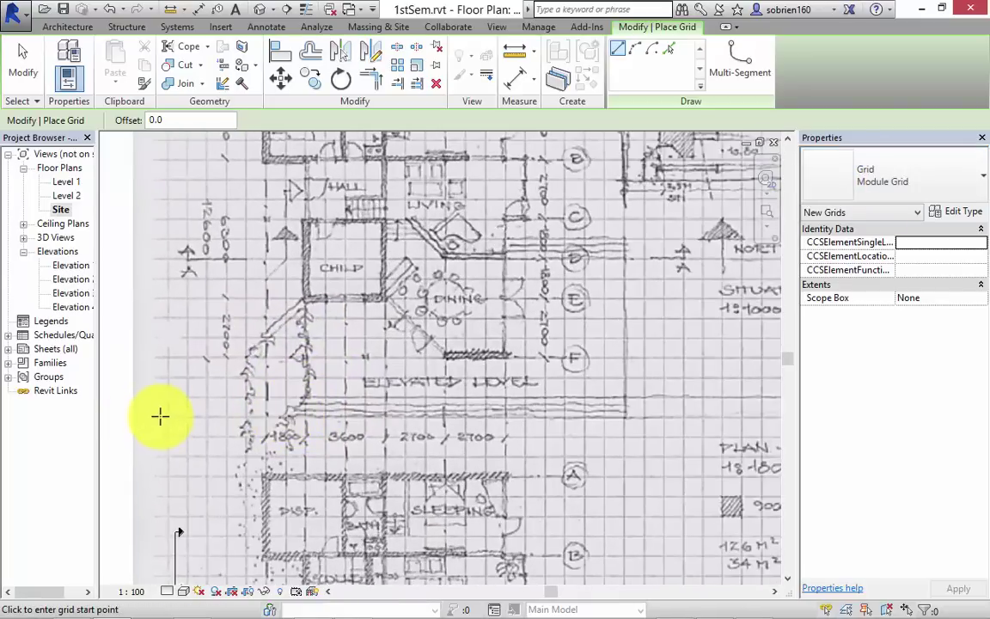
click(159, 416)
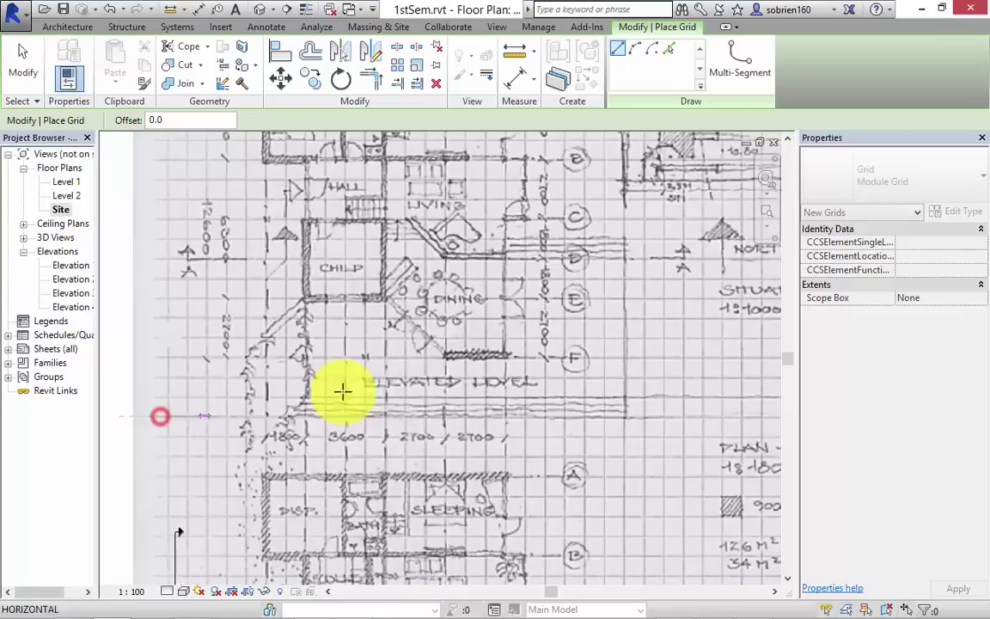
click(776, 416)
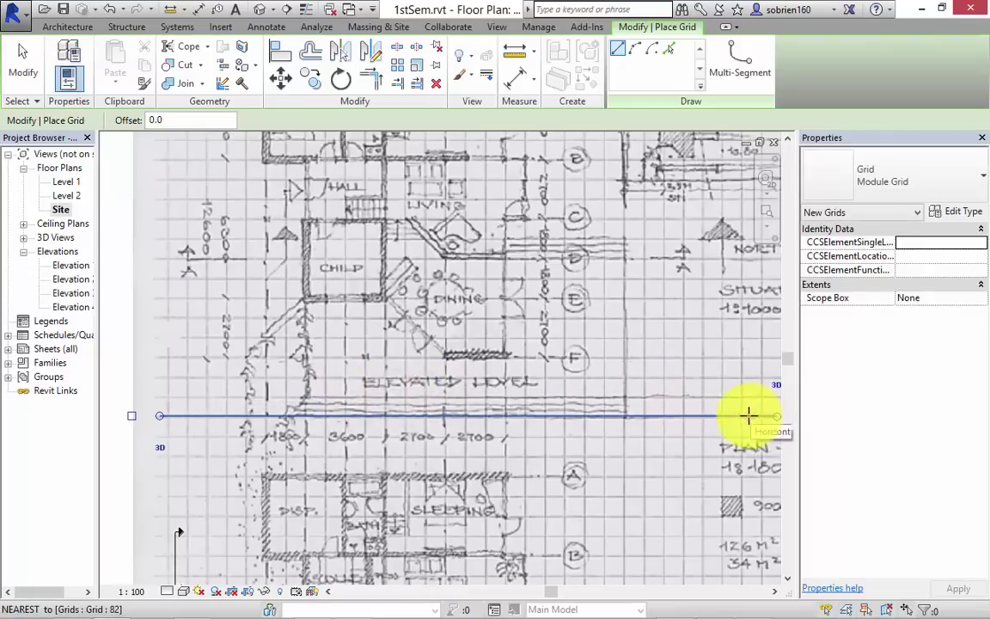
key(Escape)
click(712, 417)
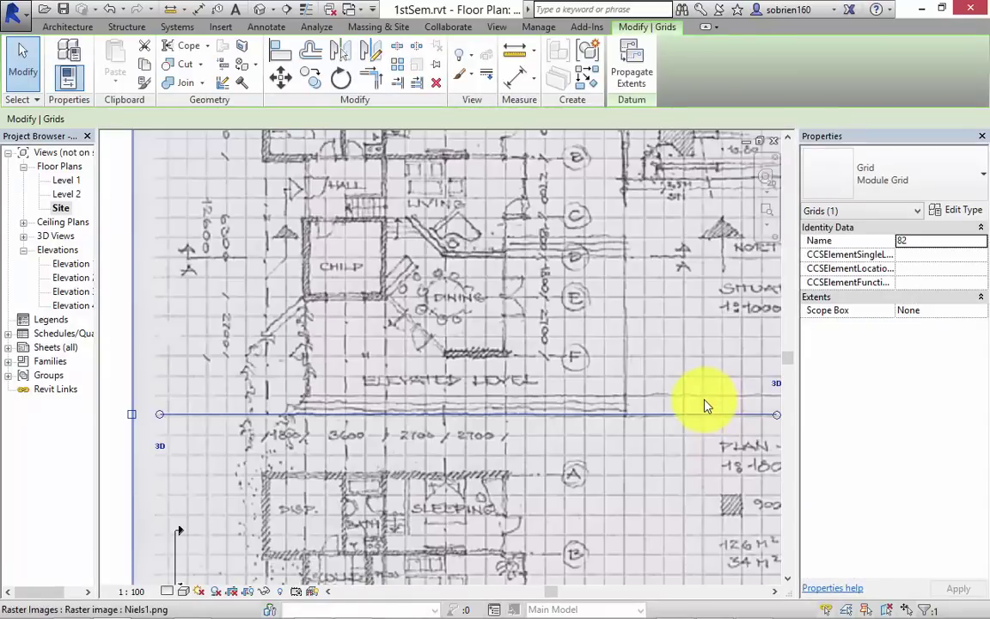
scroll(652, 416, up, 5)
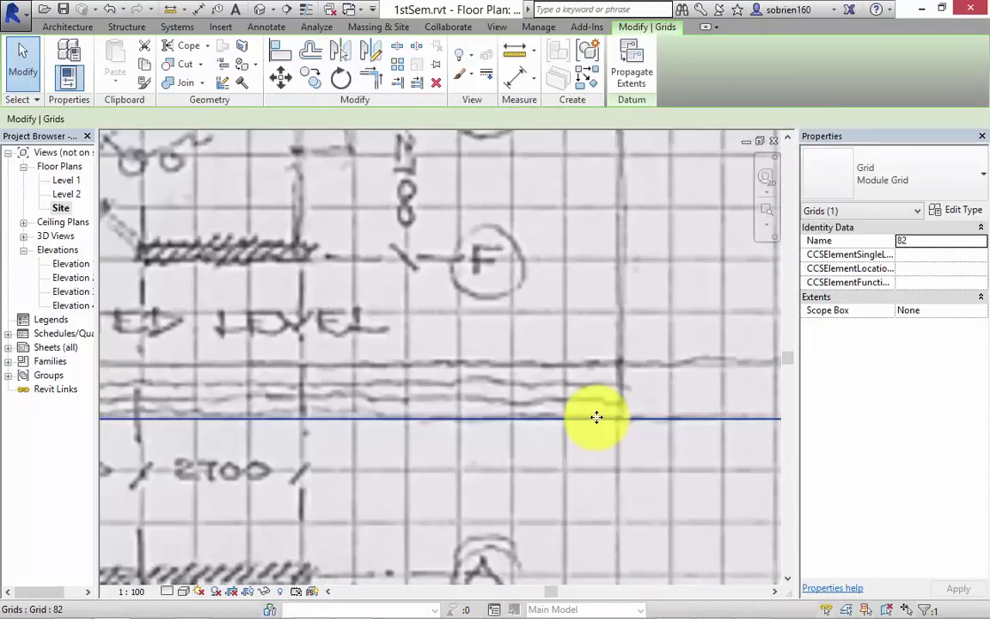
middle_drag(228, 391, 409, 475)
scroll(410, 475, down, 1)
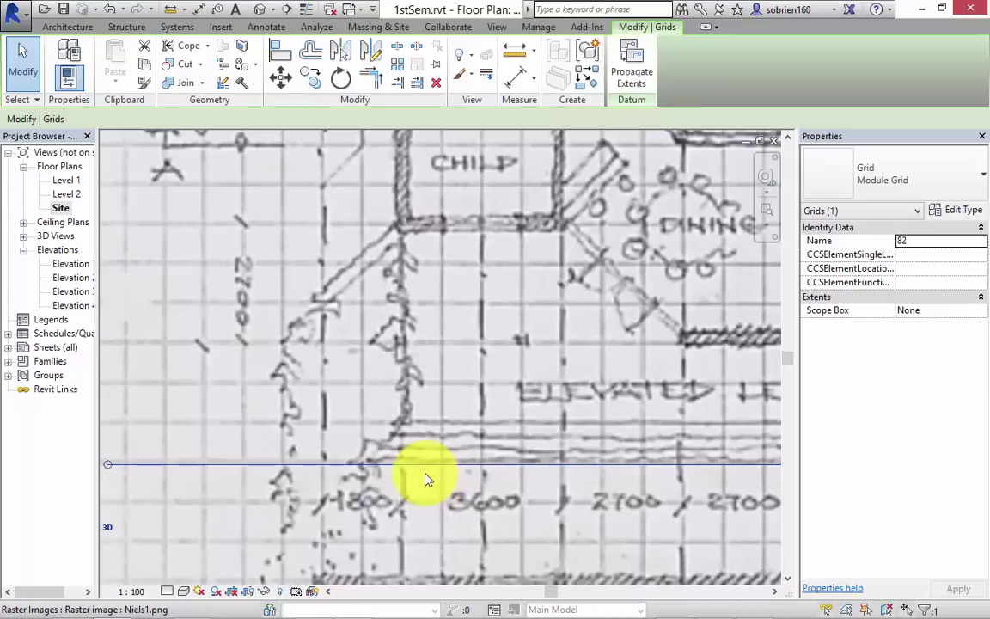
scroll(415, 476, down, 3)
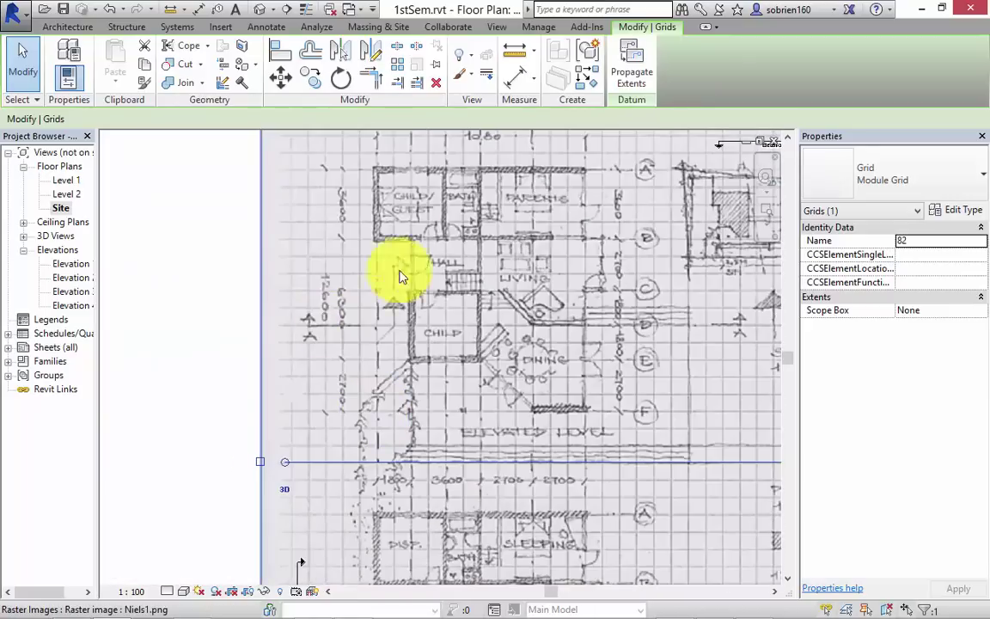
Array grid 82 upward into 20 horizontal grid lines spaced 900 apart
click(398, 64)
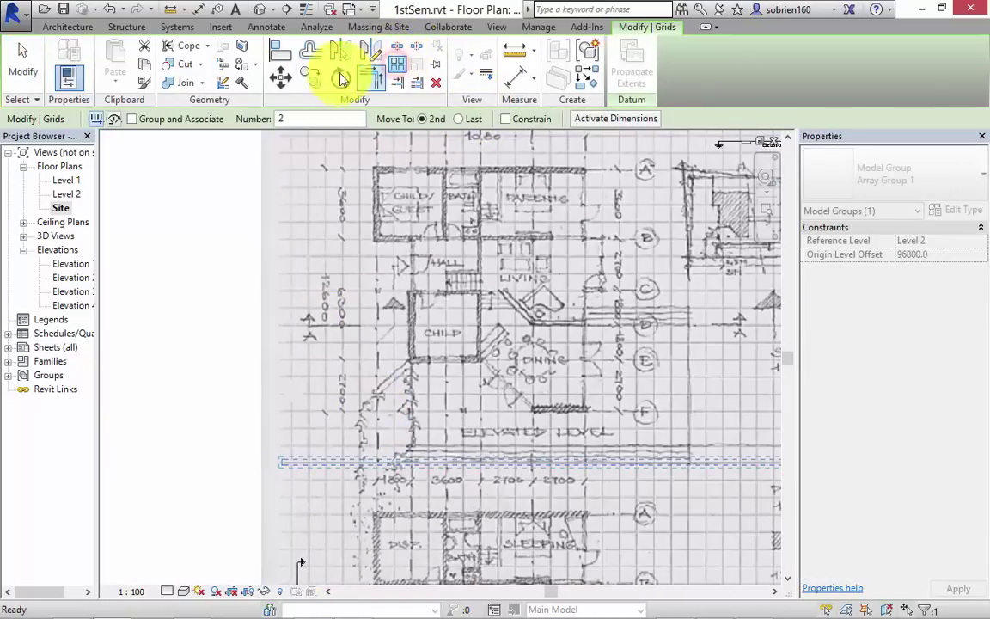
double_click(281, 122)
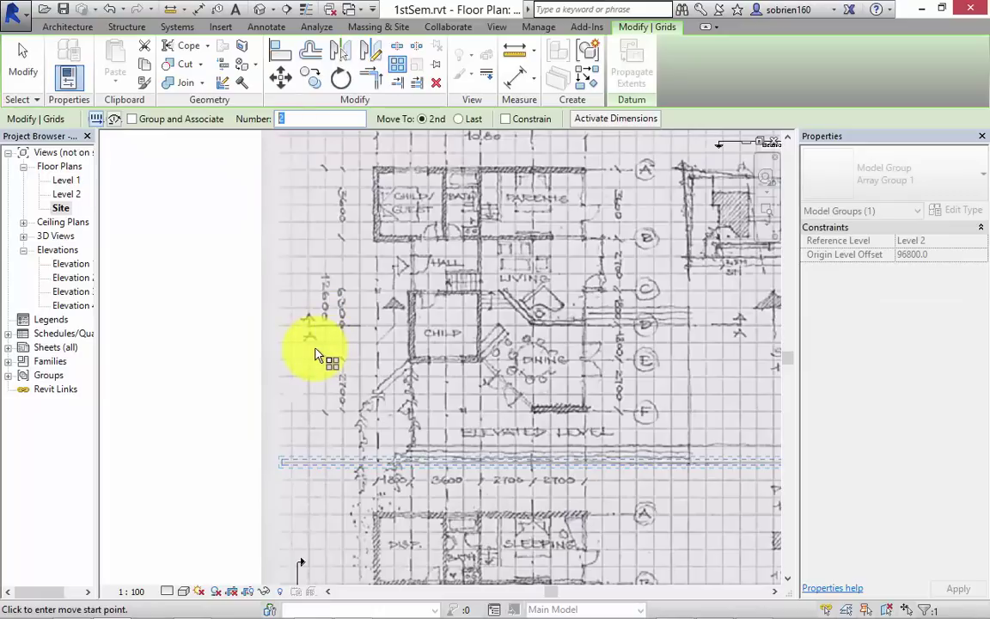
text(20)
click(321, 460)
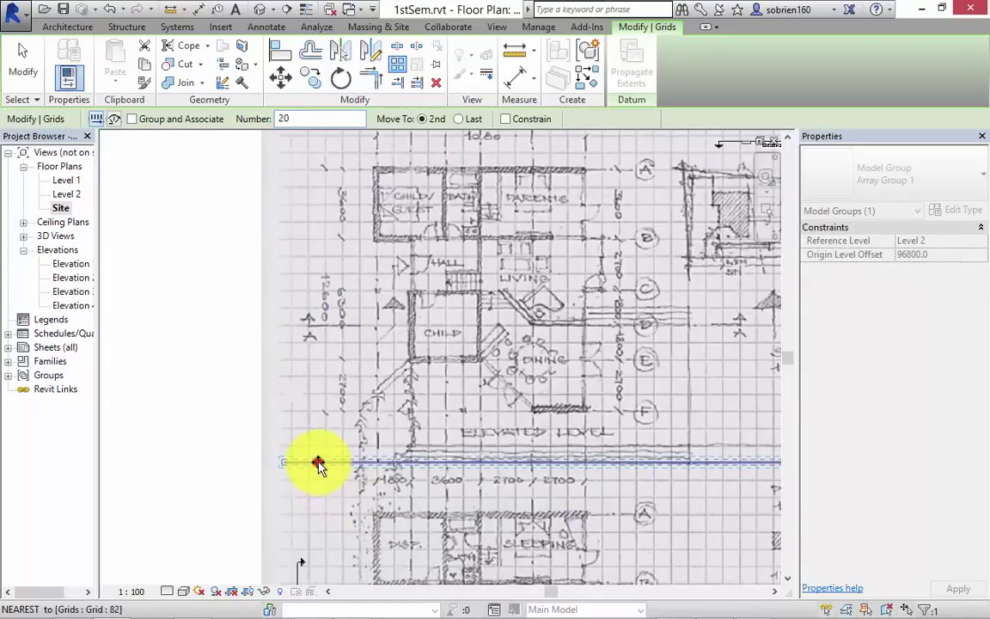
text(900)
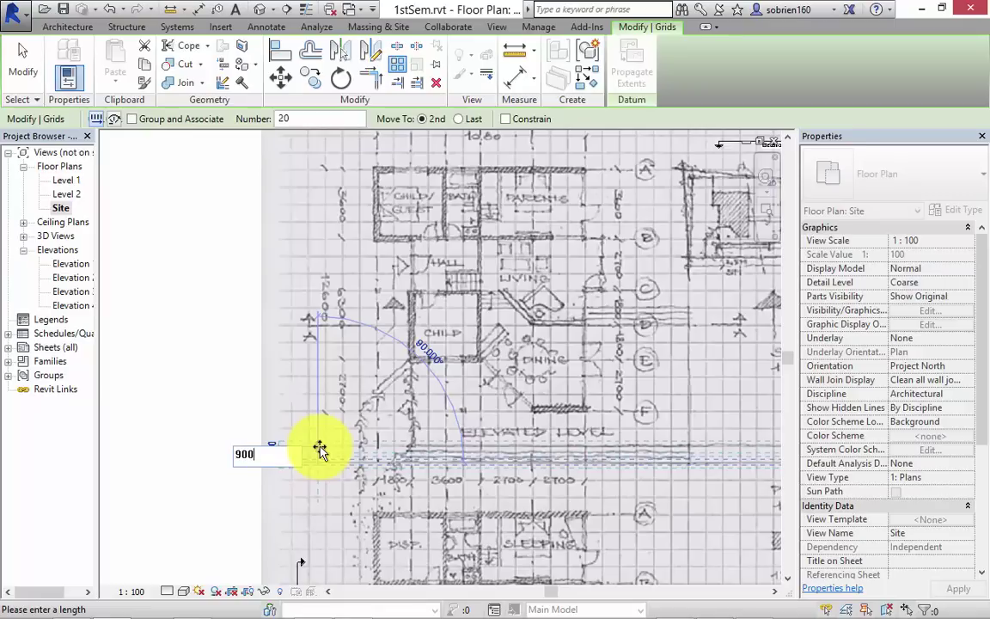
key(Return)
key(Escape)
scroll(210, 469, down, 3)
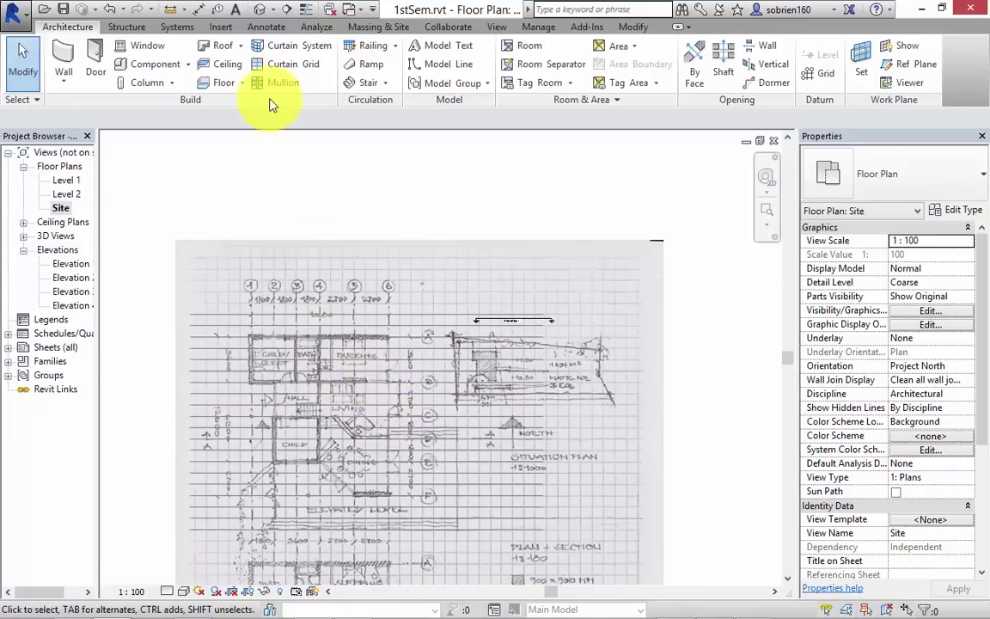
Select vertical grid line 102 and nudge it slightly to the right
click(823, 69)
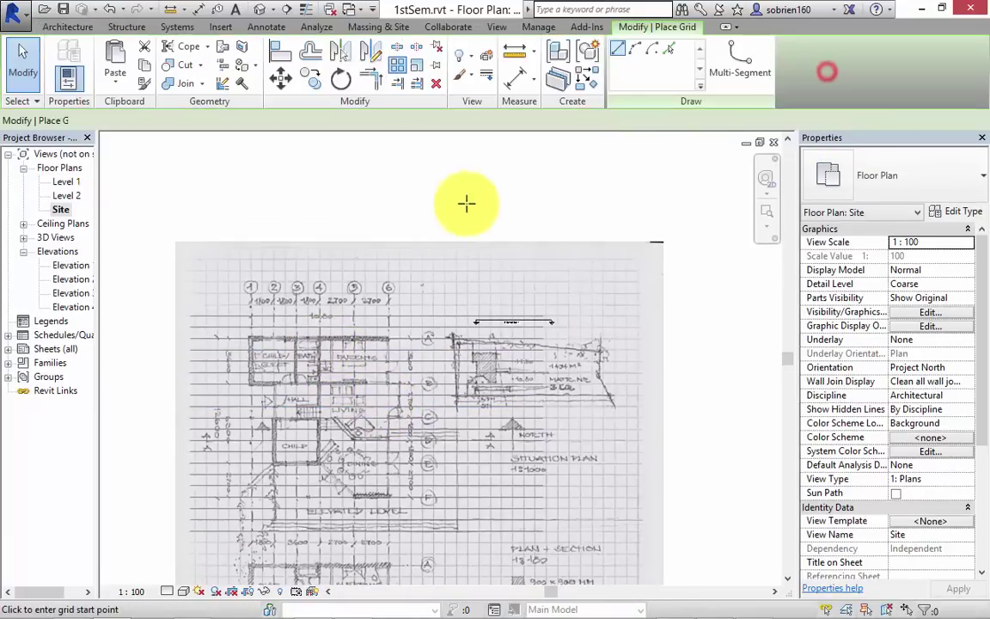
scroll(210, 299, up, 2)
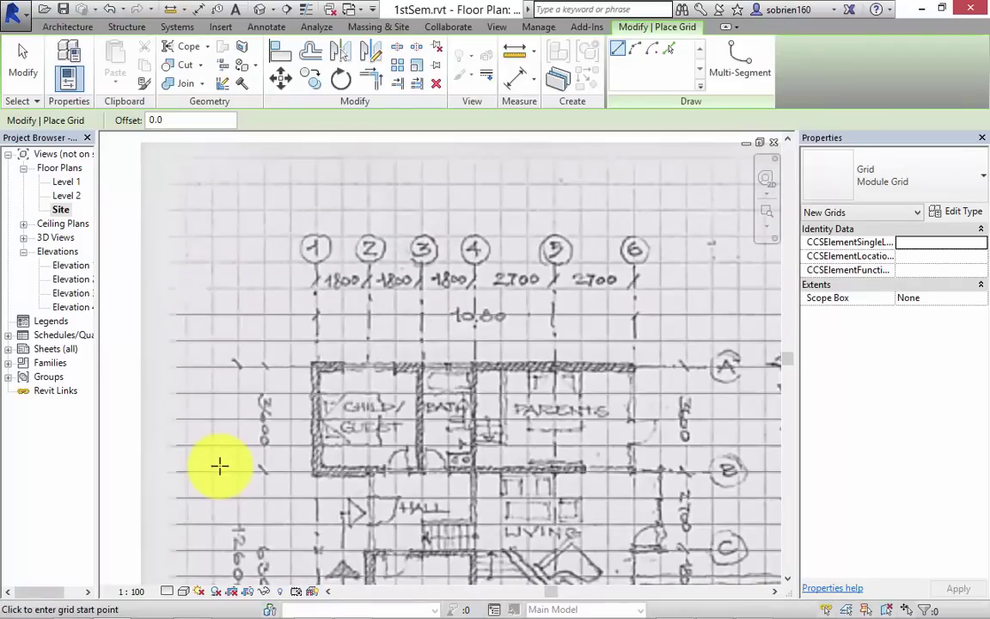
scroll(220, 465, down, 3)
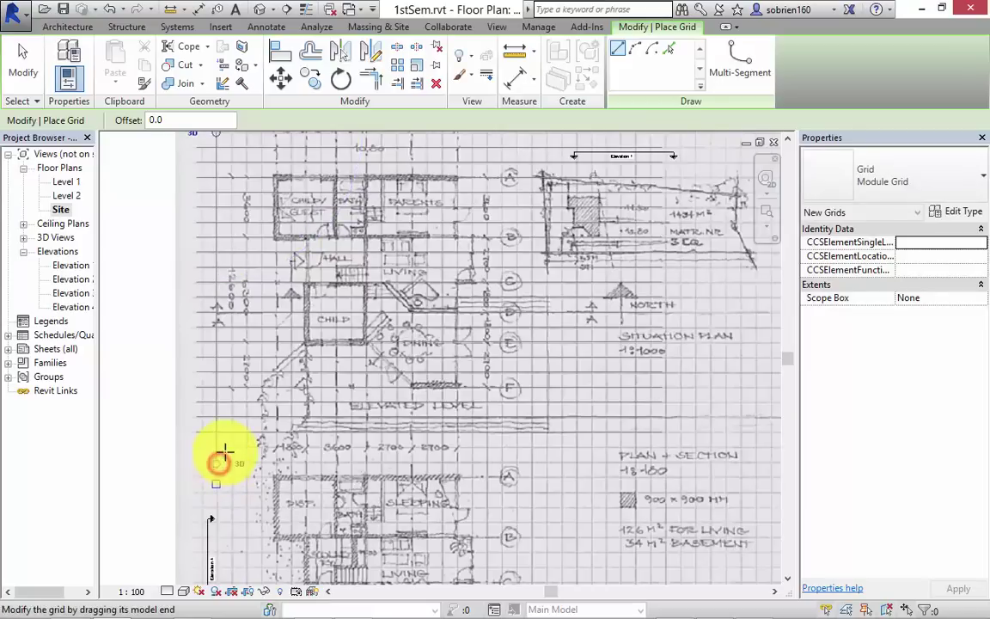
key(Escape)
key(Escape)
scroll(215, 456, up, 4)
scroll(214, 453, up, 2)
click(222, 455)
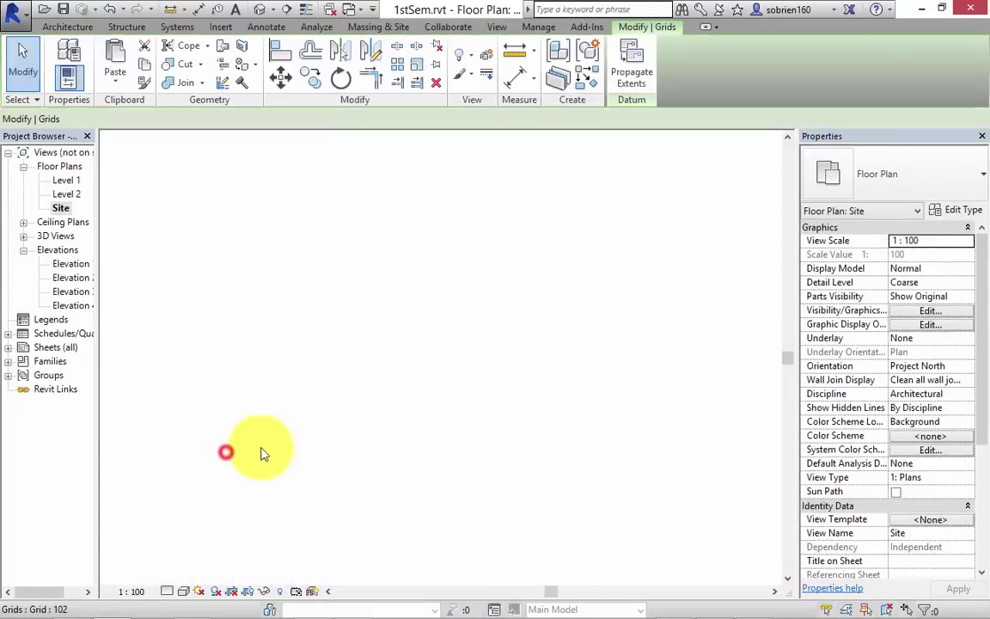
key(Right)
key(Right)
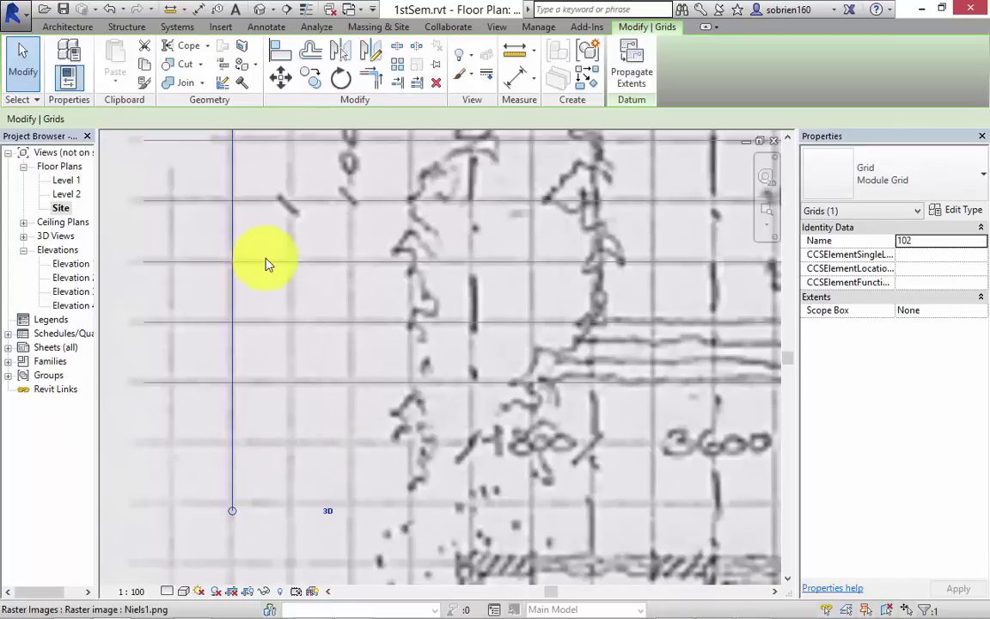
scroll(267, 263, down, 1)
Array the vertical grid line into 30 evenly spaced copies across the sketch
click(398, 64)
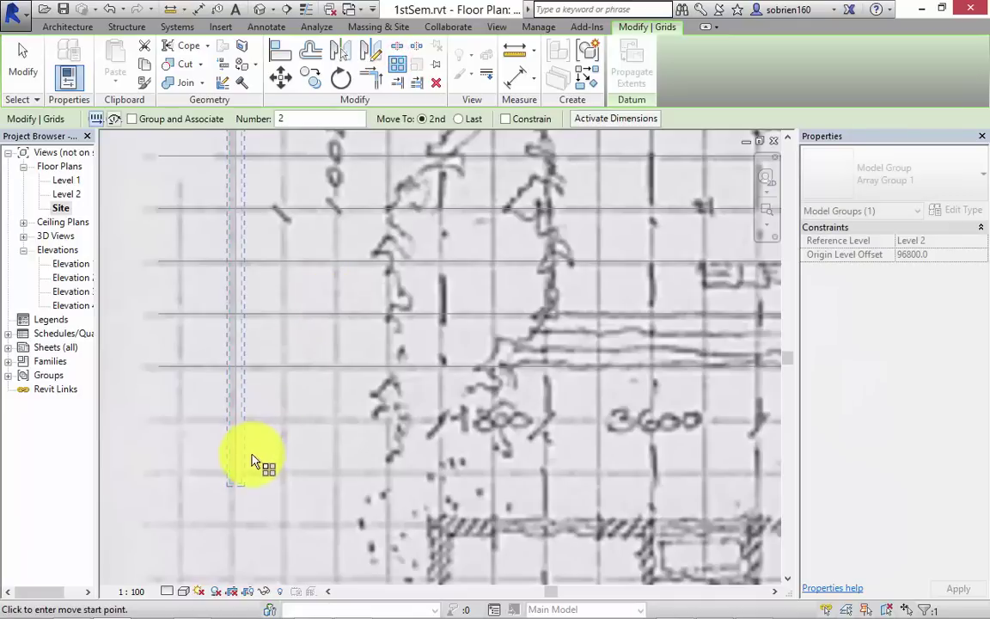
click(288, 121)
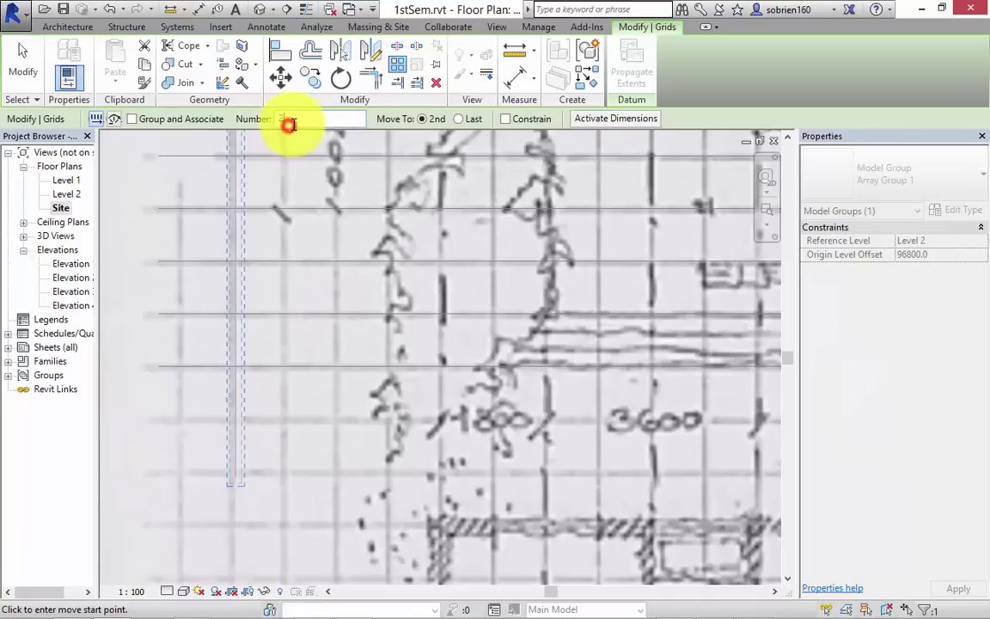
click(297, 119)
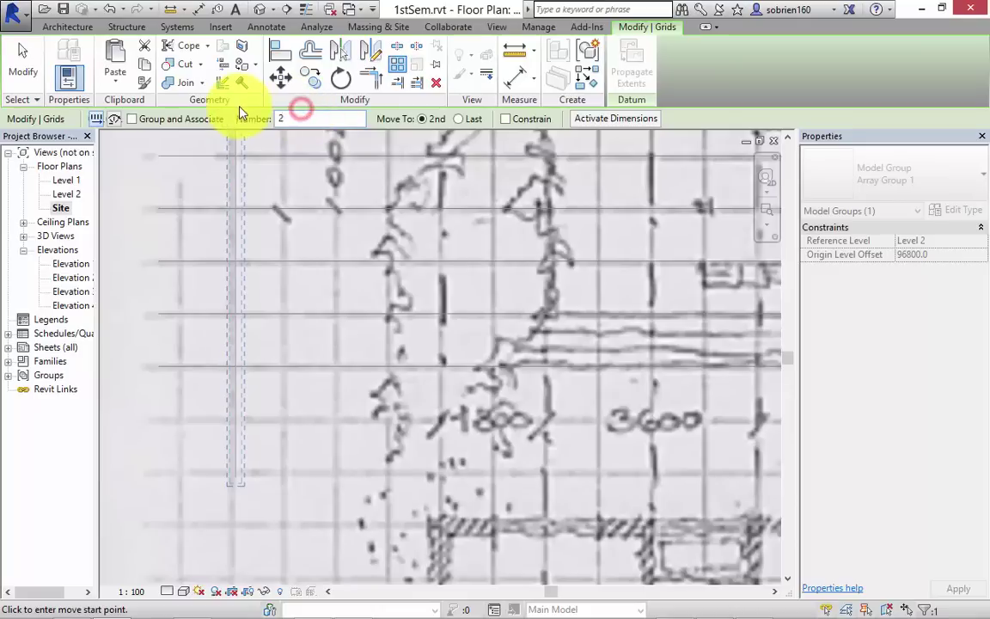
click(283, 120)
key(BackSpace)
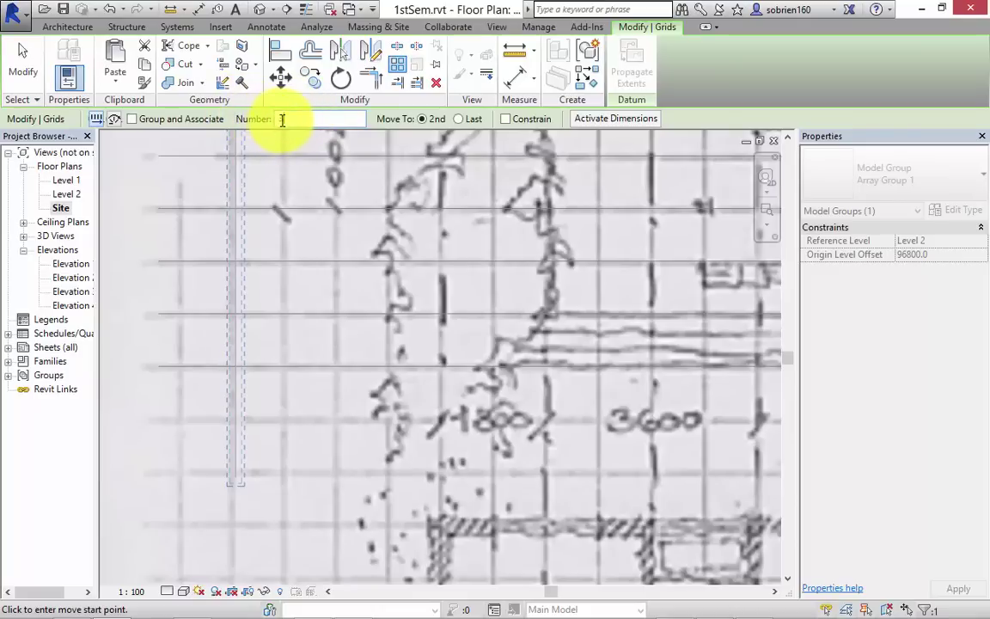
text(30)
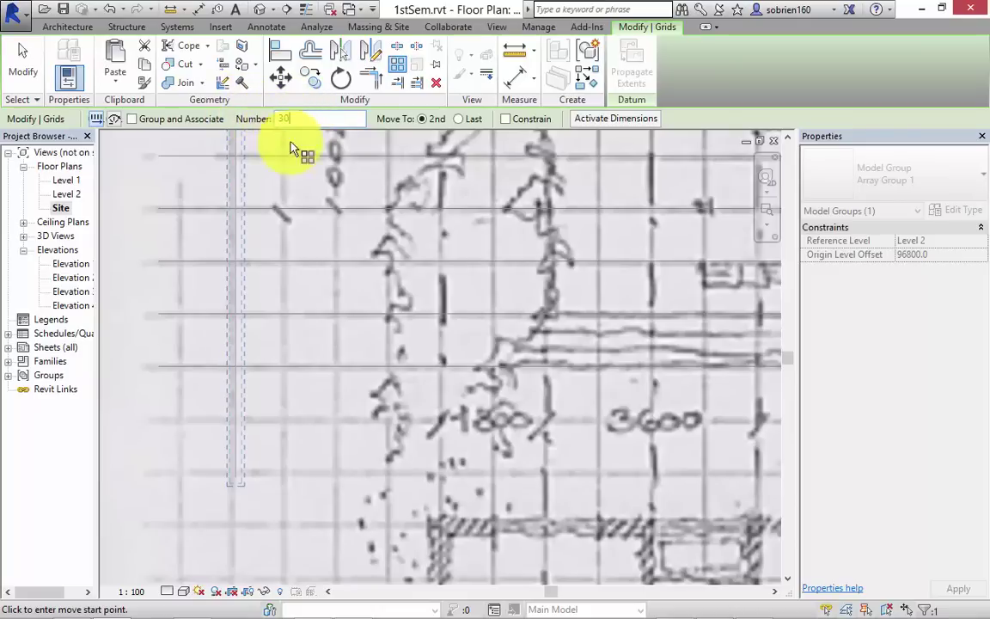
click(238, 309)
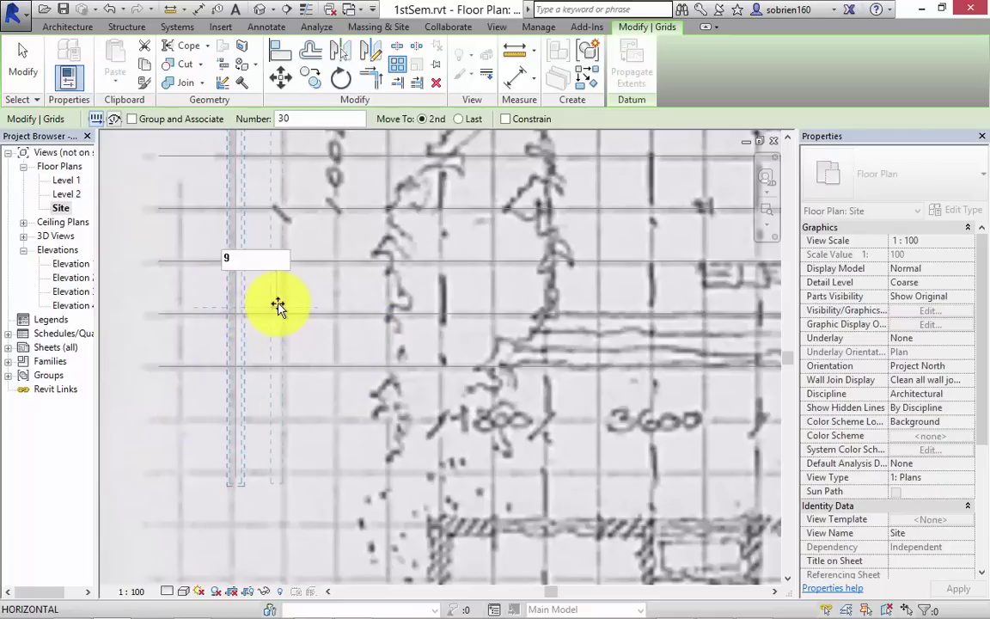
key(Return)
scroll(287, 312, down, 3)
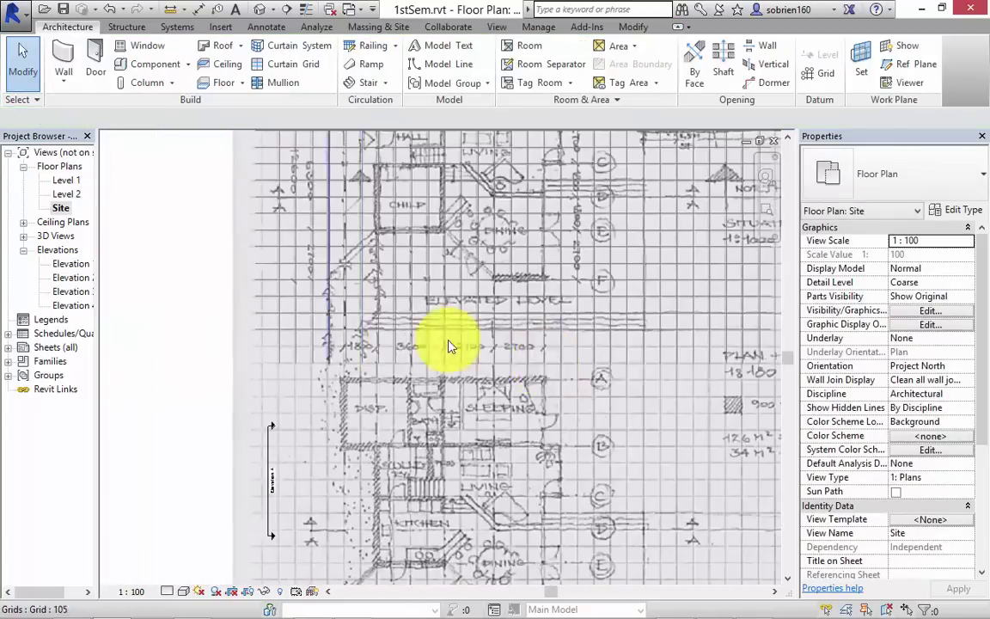
scroll(449, 345, up, 2)
middle_drag(513, 394, 378, 291)
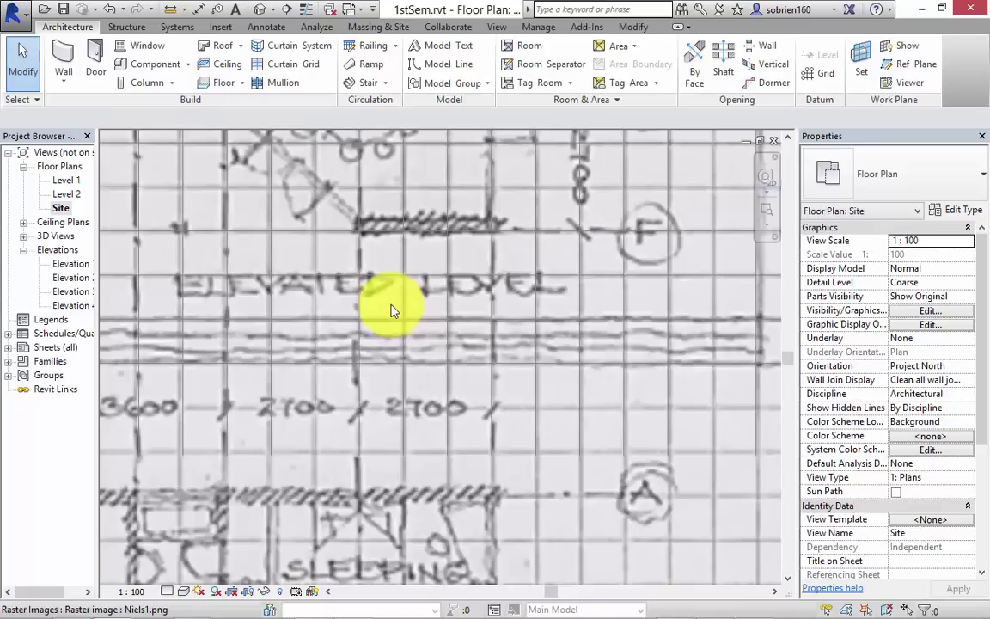
scroll(394, 305, down, 2)
scroll(462, 342, down, 2)
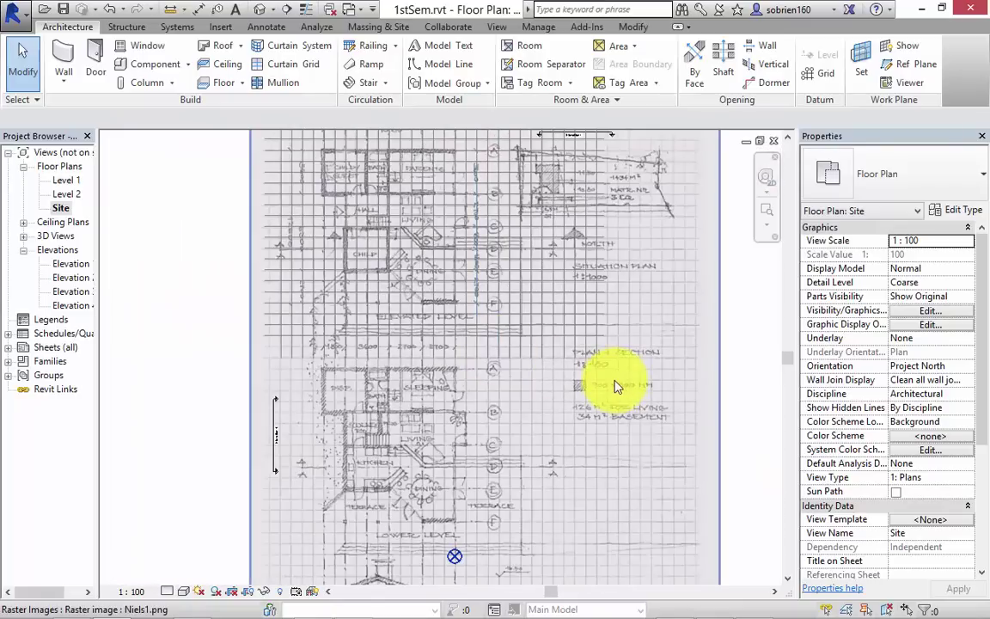
middle_drag(614, 387, 509, 526)
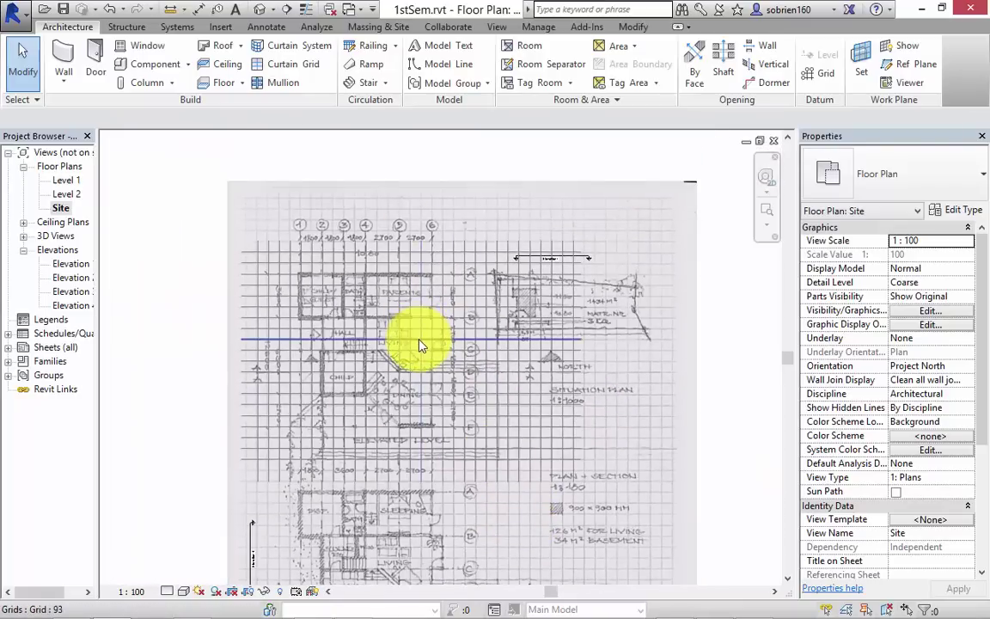
scroll(421, 344, up, 2)
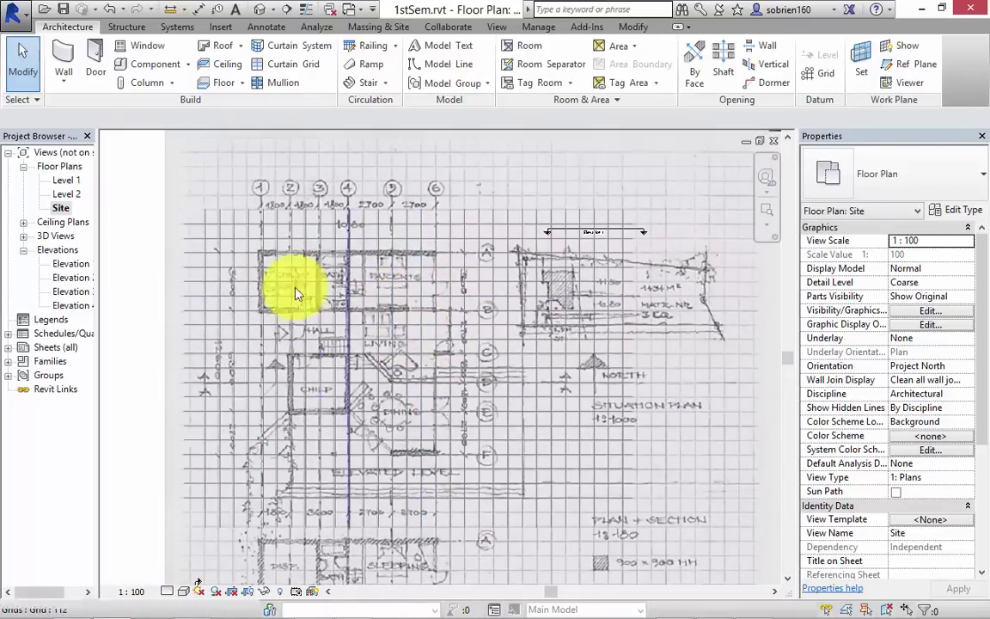
scroll(332, 364, up, 4)
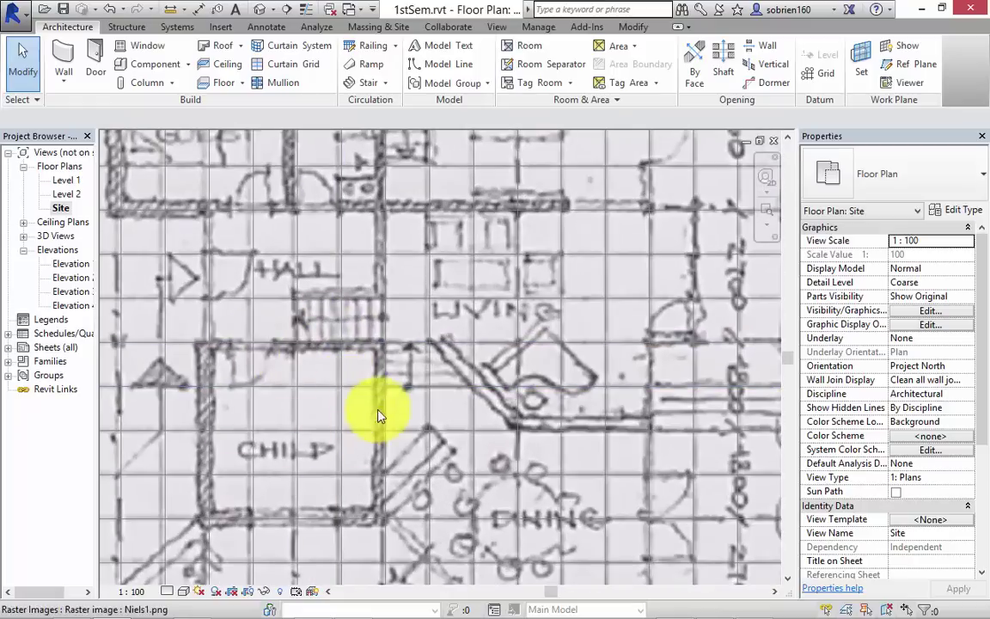
middle_drag(468, 398, 443, 424)
scroll(444, 424, down, 4)
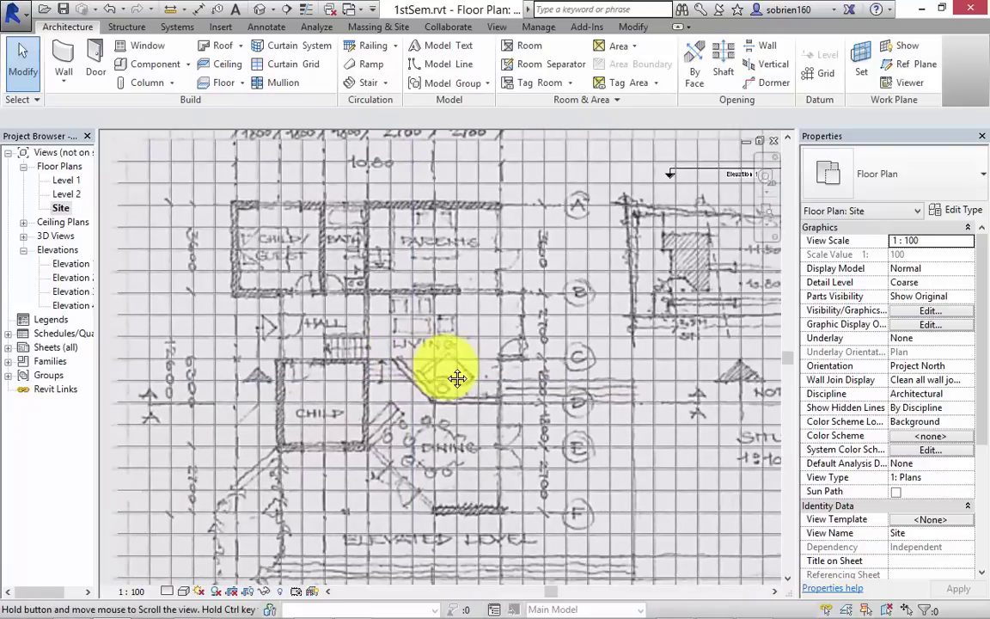
middle_drag(457, 378, 420, 342)
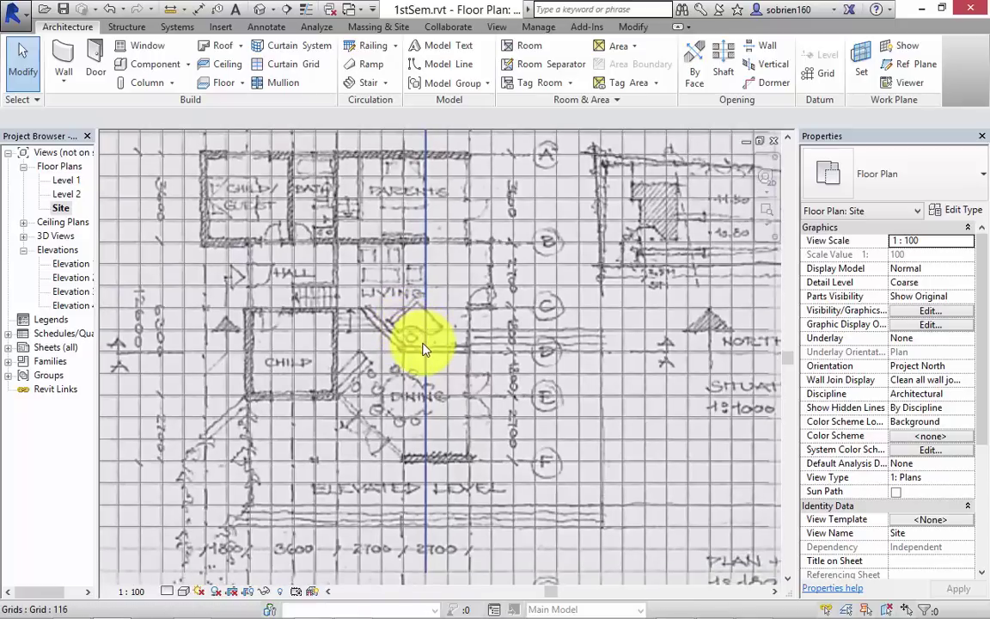
scroll(322, 263, down, 2)
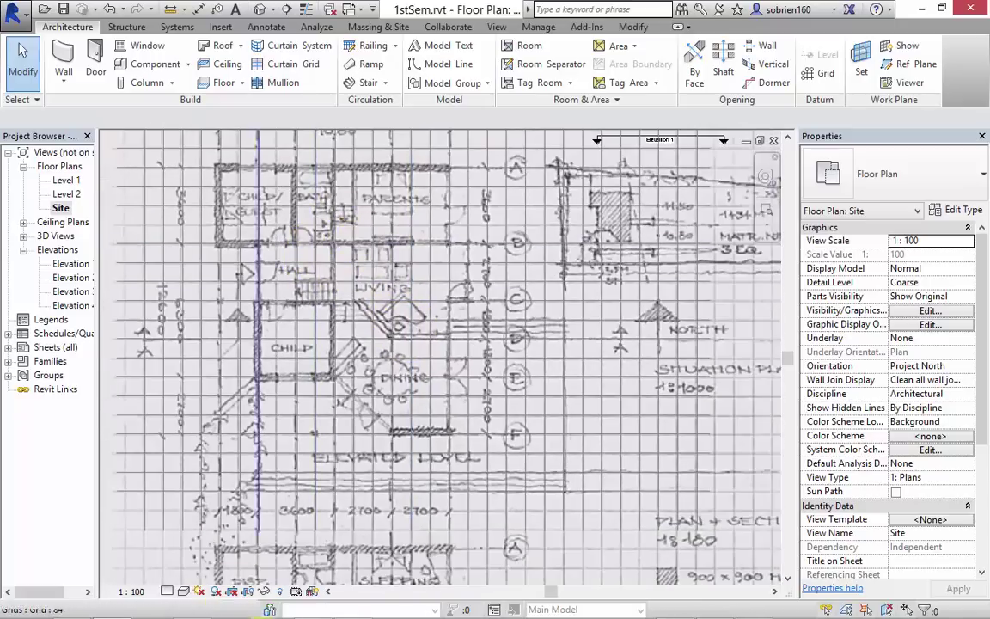
mouse_move(292, 602)
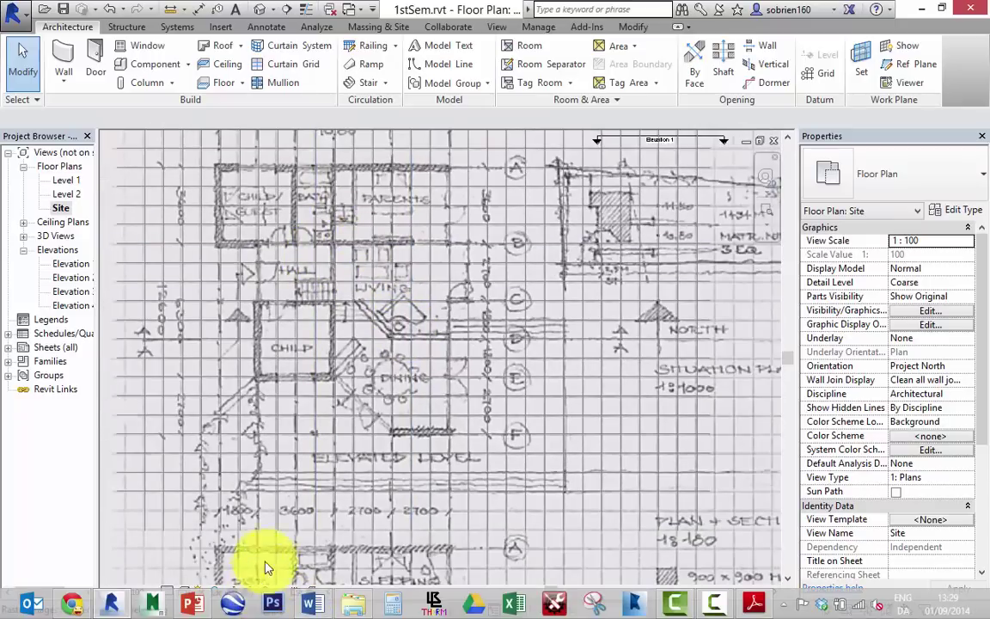
middle_drag(306, 490, 290, 461)
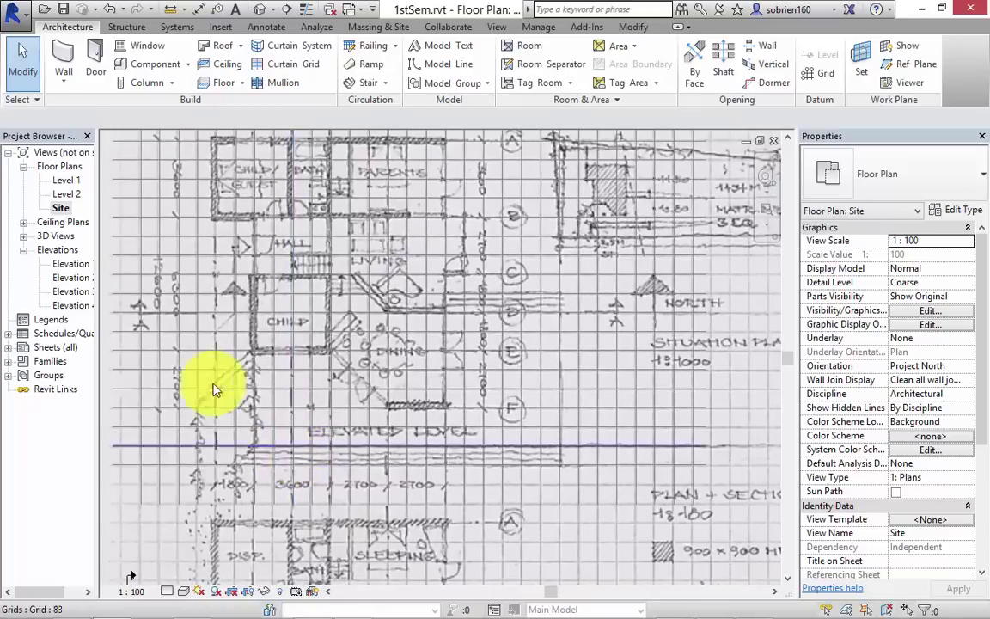
middle_drag(204, 398, 232, 409)
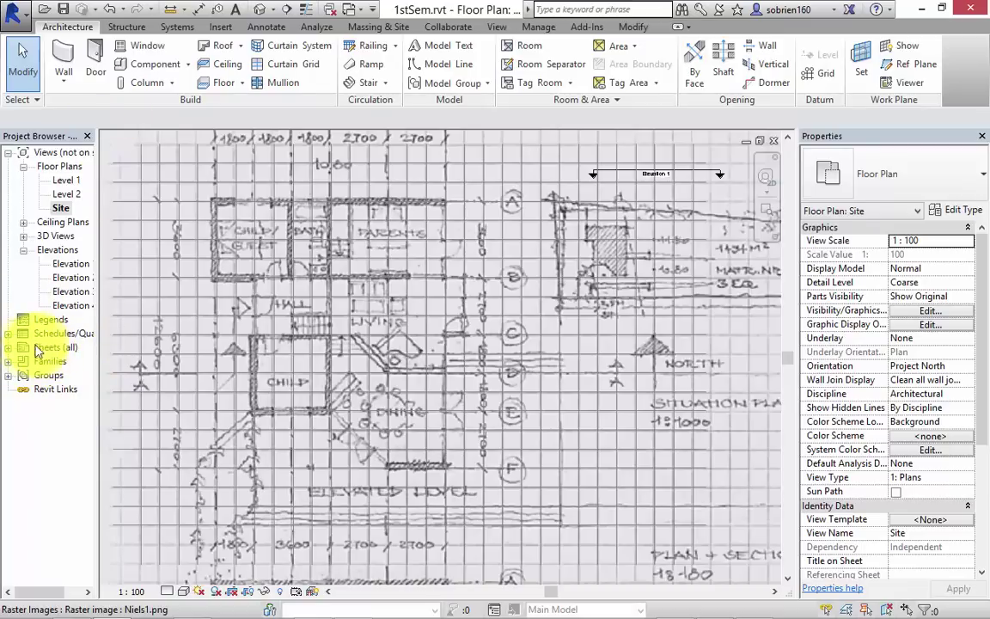
Expand the Sheets list and open the Splash Screen sheet
click(8, 348)
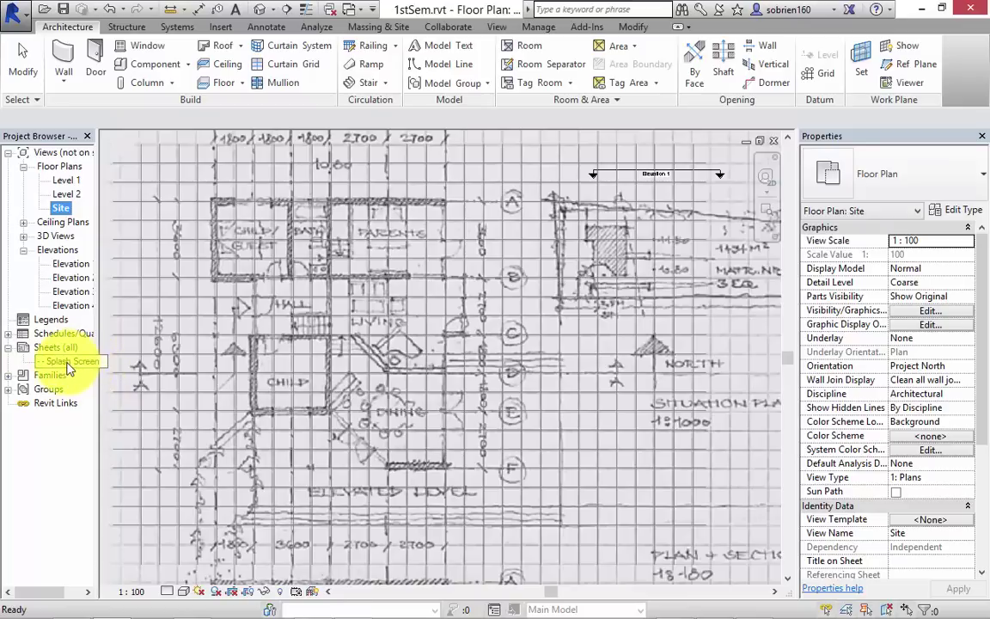
double_click(60, 365)
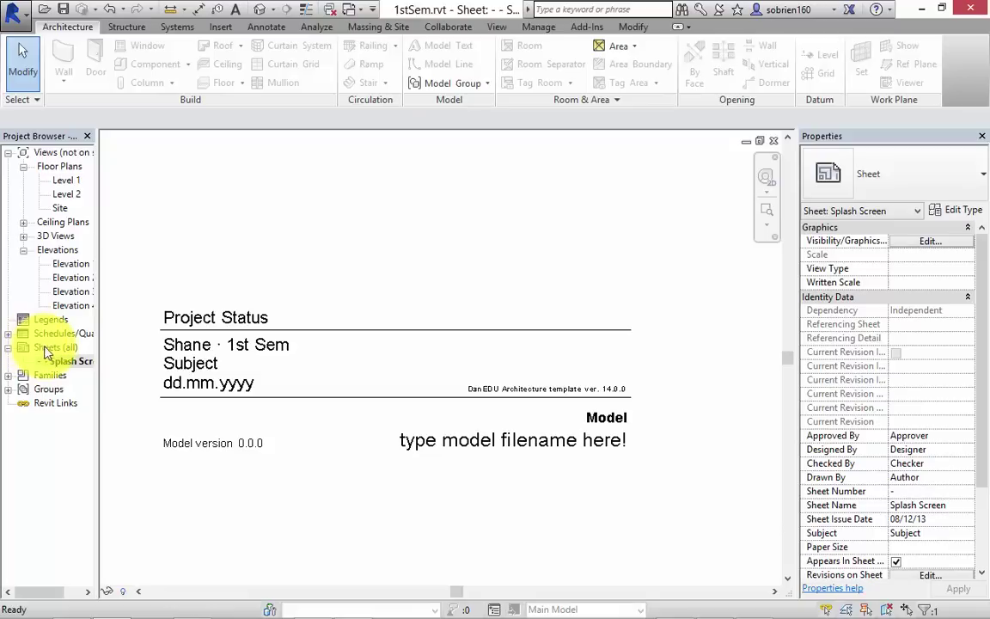
right_click(53, 351)
click(86, 358)
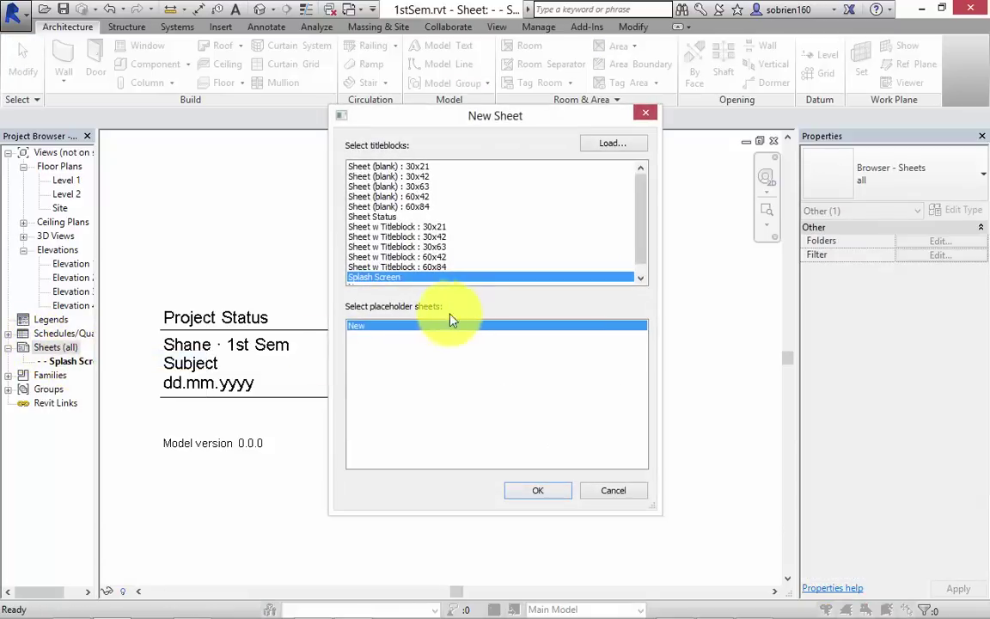
click(641, 113)
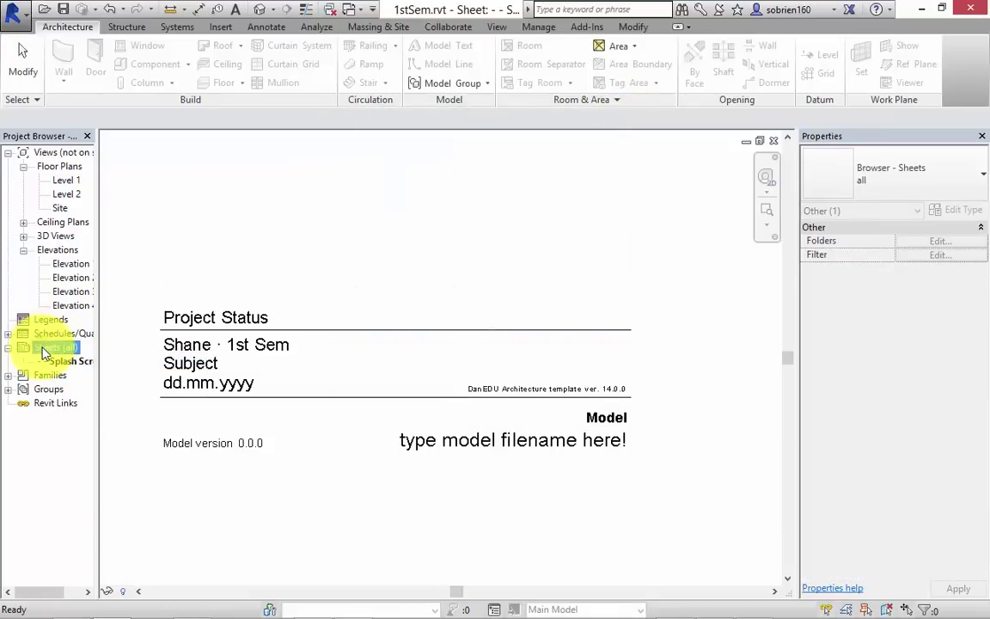
Create new sheet A1.3 with the 30x42 titleblock and frame the whole page
right_click(44, 351)
click(79, 356)
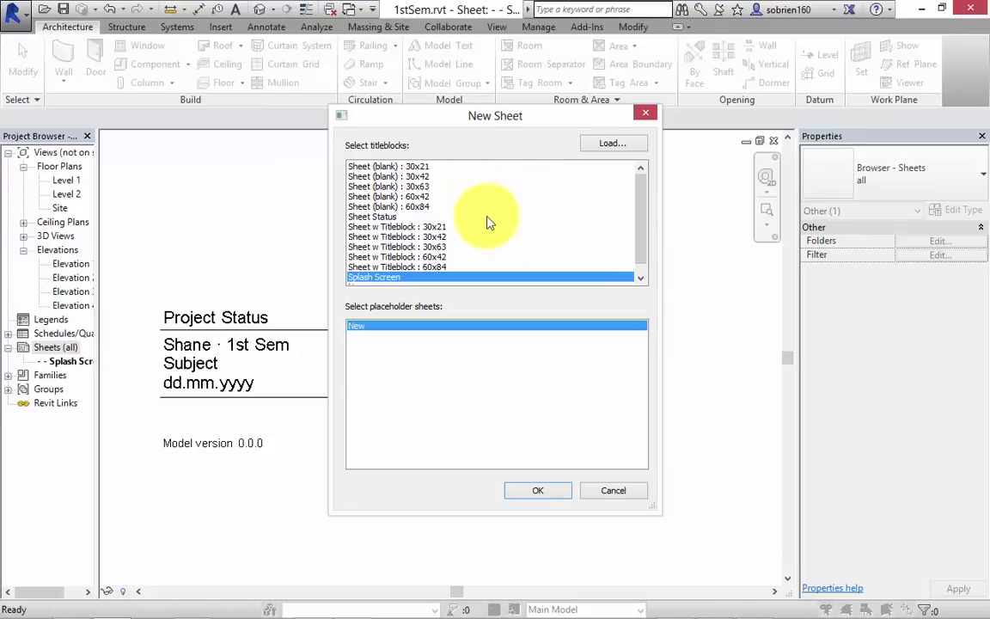
click(438, 237)
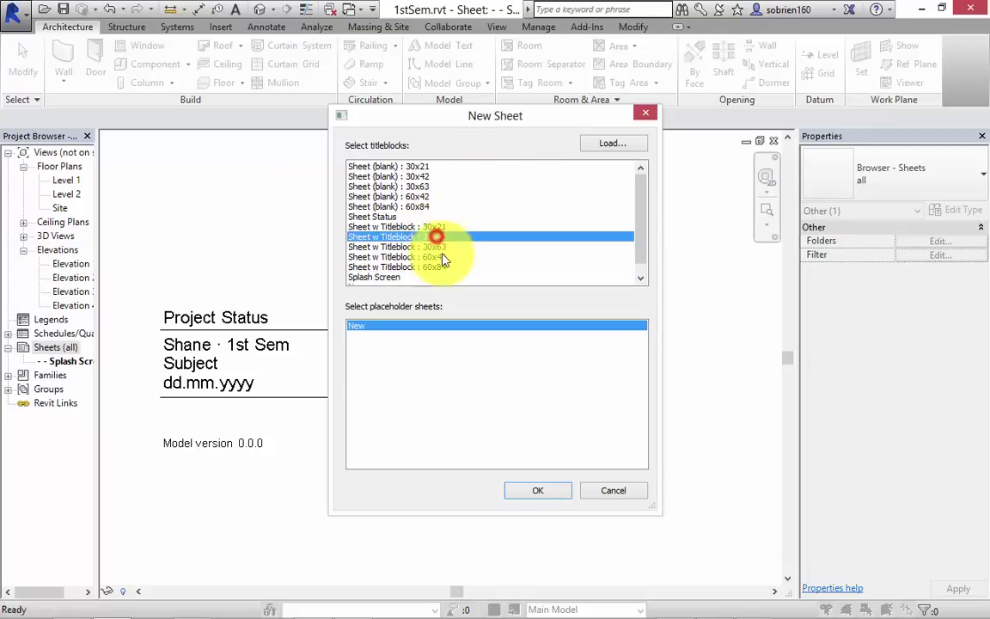
click(533, 492)
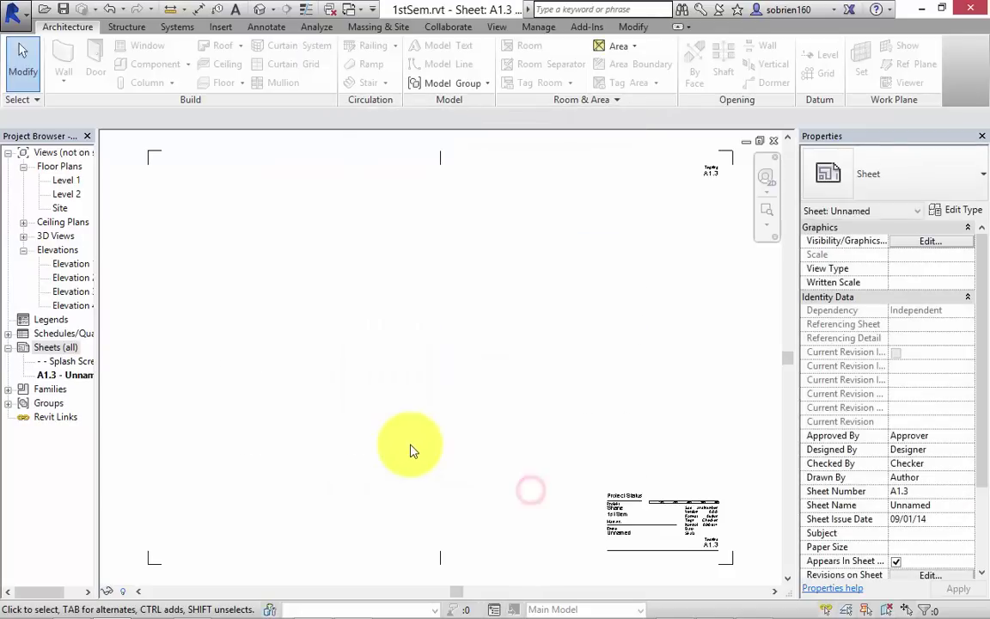
scroll(626, 542, up, 8)
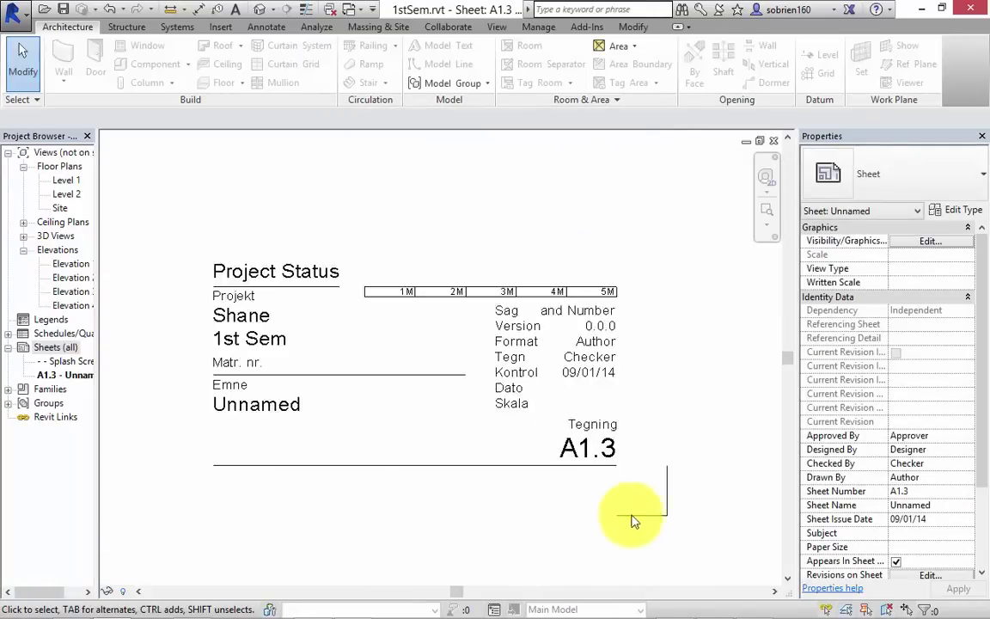
scroll(481, 507, down, 1)
scroll(550, 490, down, 2)
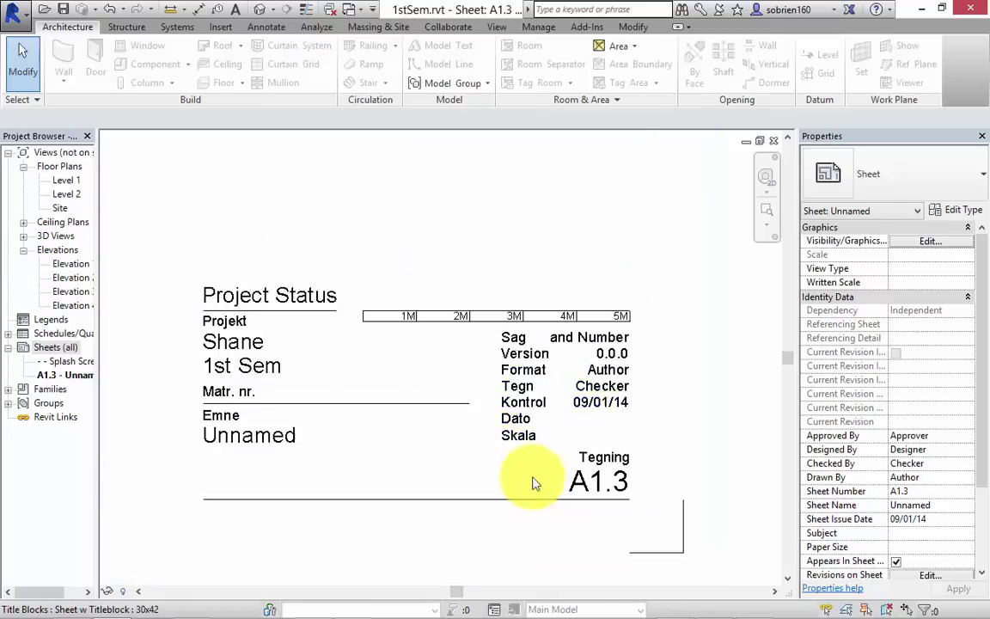
middle_drag(555, 479, 547, 487)
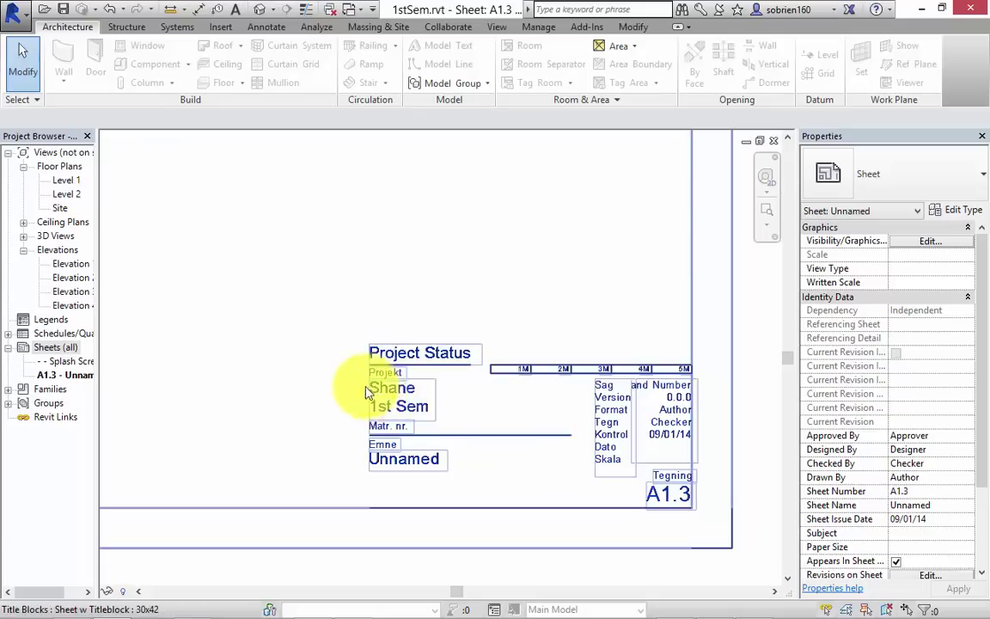
scroll(487, 460, down, 5)
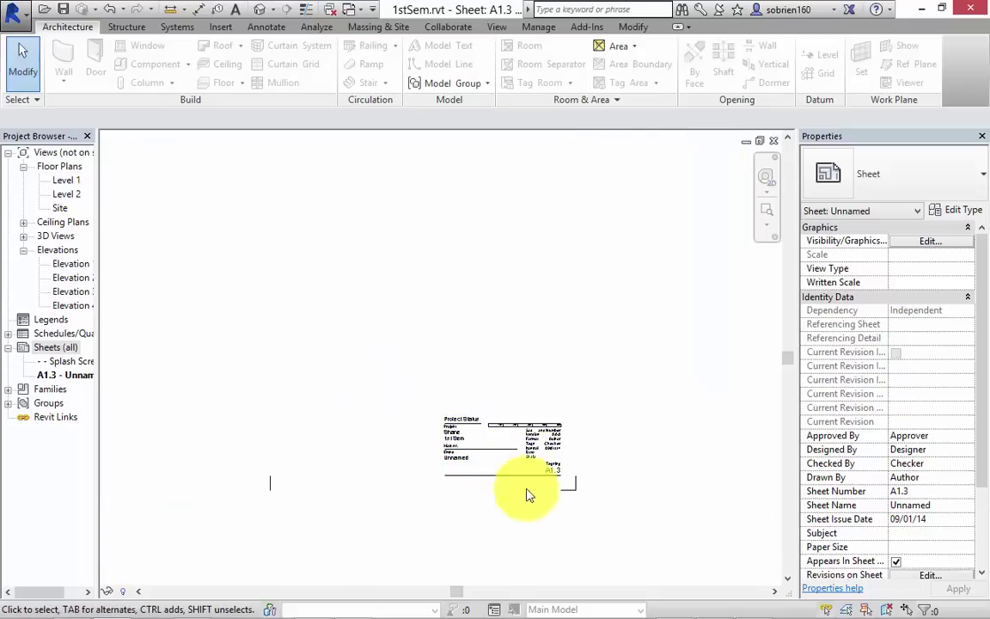
middle_drag(541, 515, 518, 467)
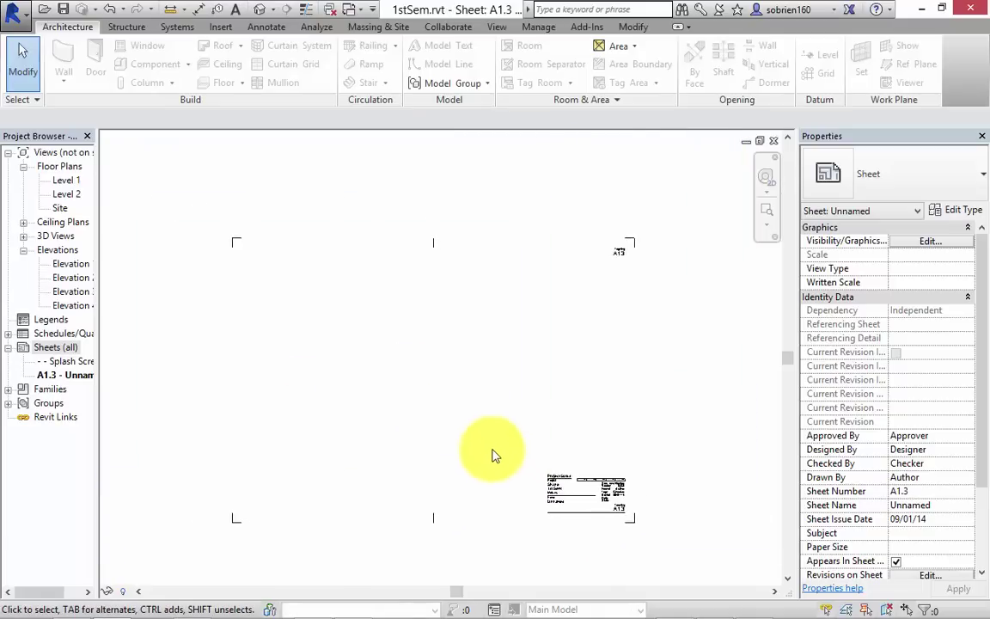
scroll(482, 449, up, 2)
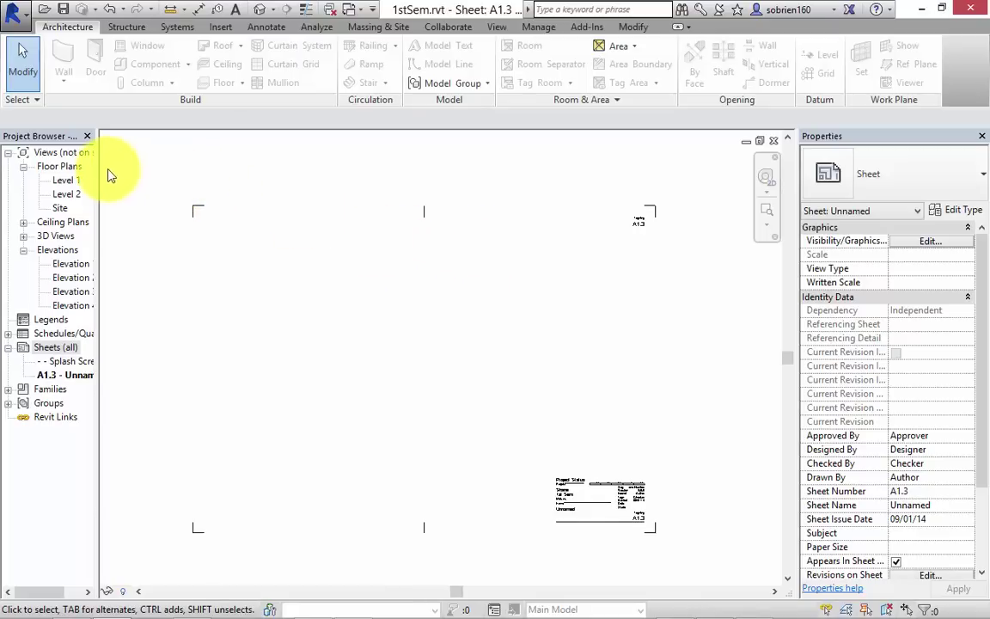
Place the Site plan as a viewport on sheet A1.3
double_click(60, 208)
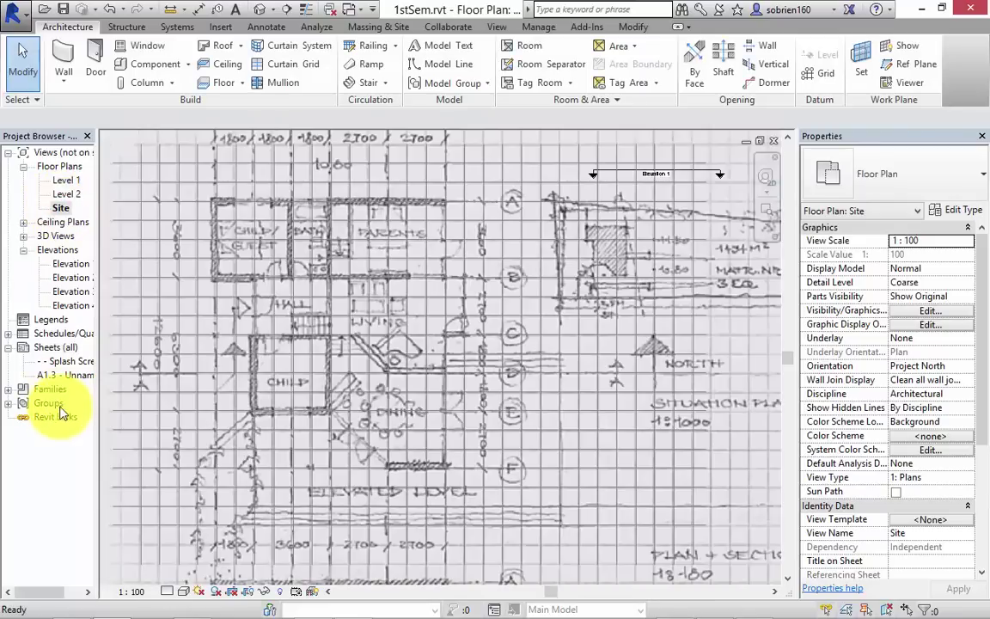
double_click(60, 376)
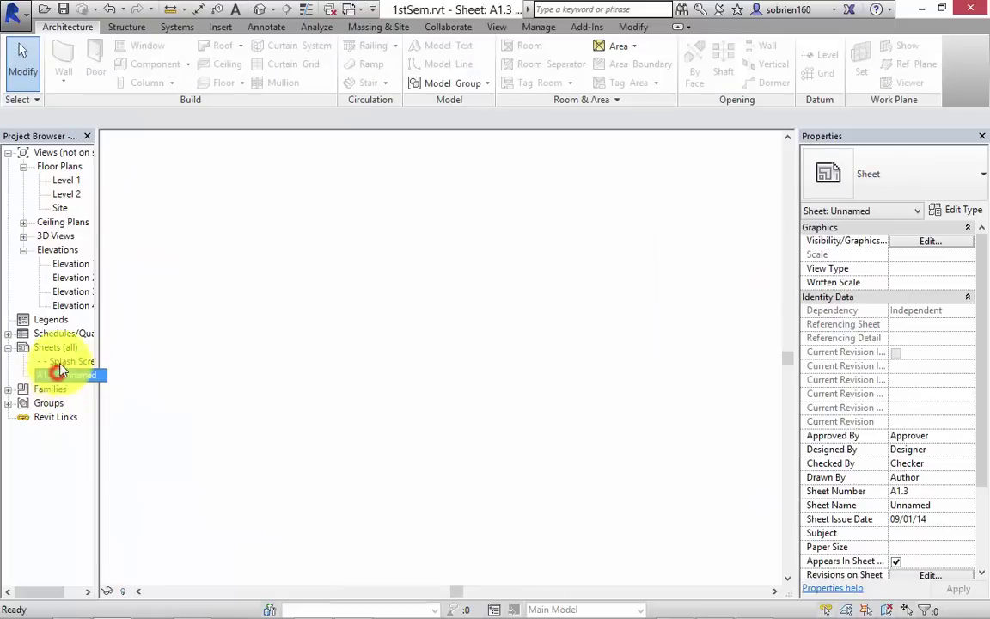
click(60, 208)
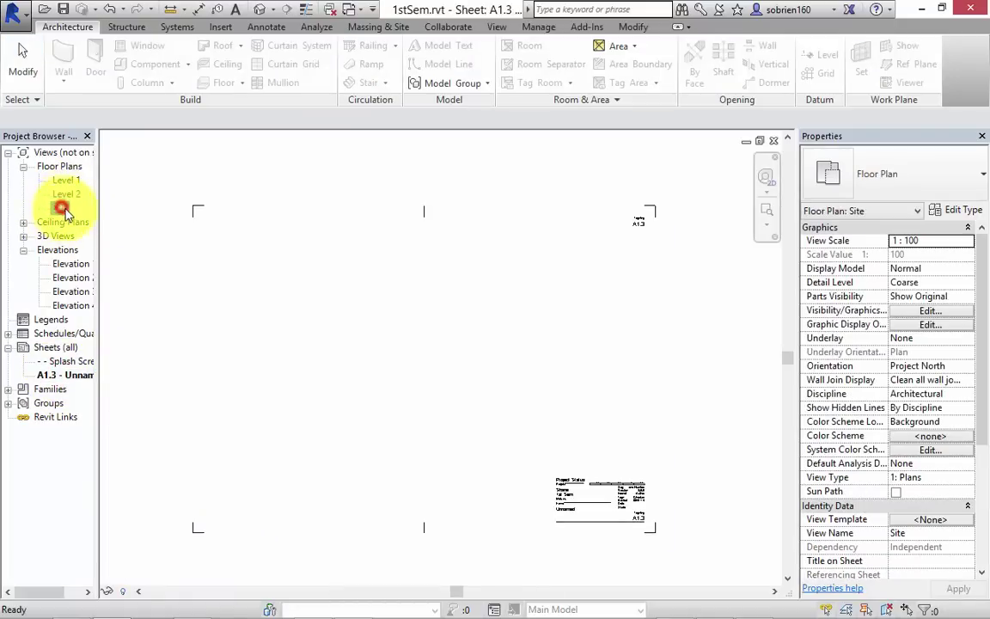
drag(65, 211, 276, 348)
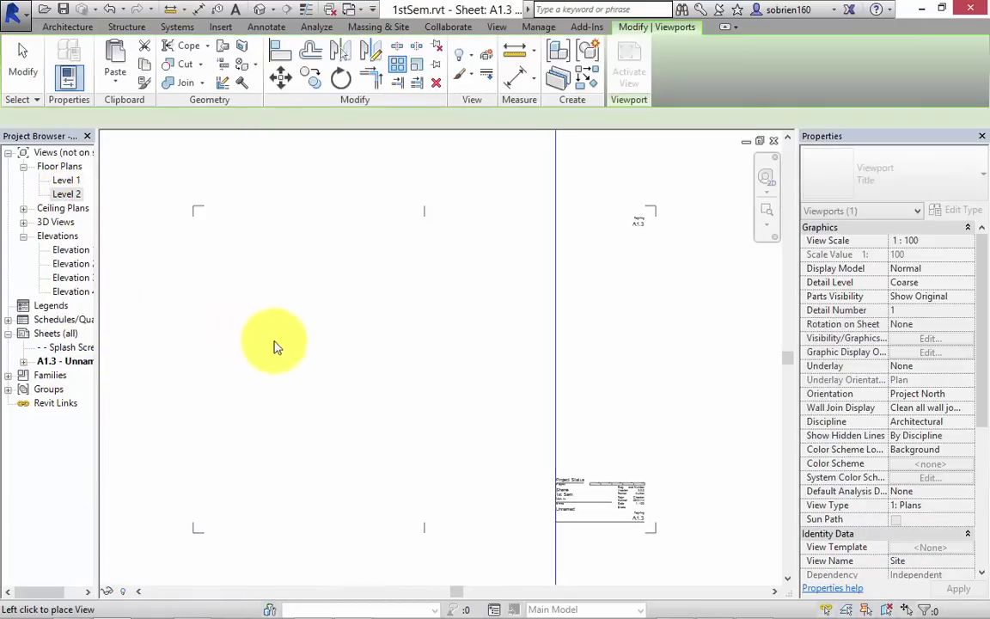
click(359, 355)
scroll(355, 365, down, 2)
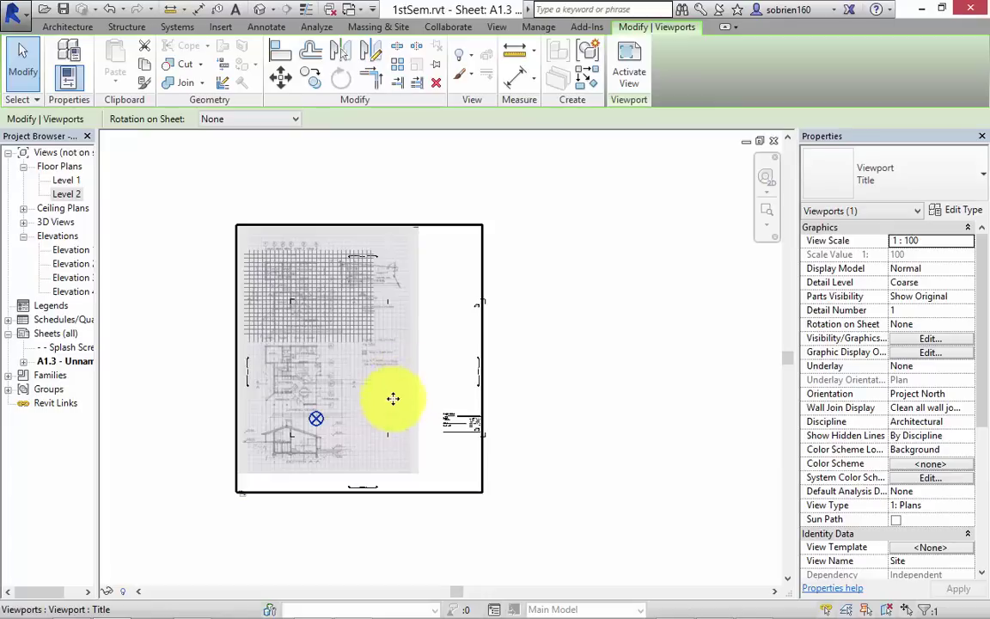
Set the Site viewport scale to 1:200 and move it into the sheet's drawing area
click(266, 534)
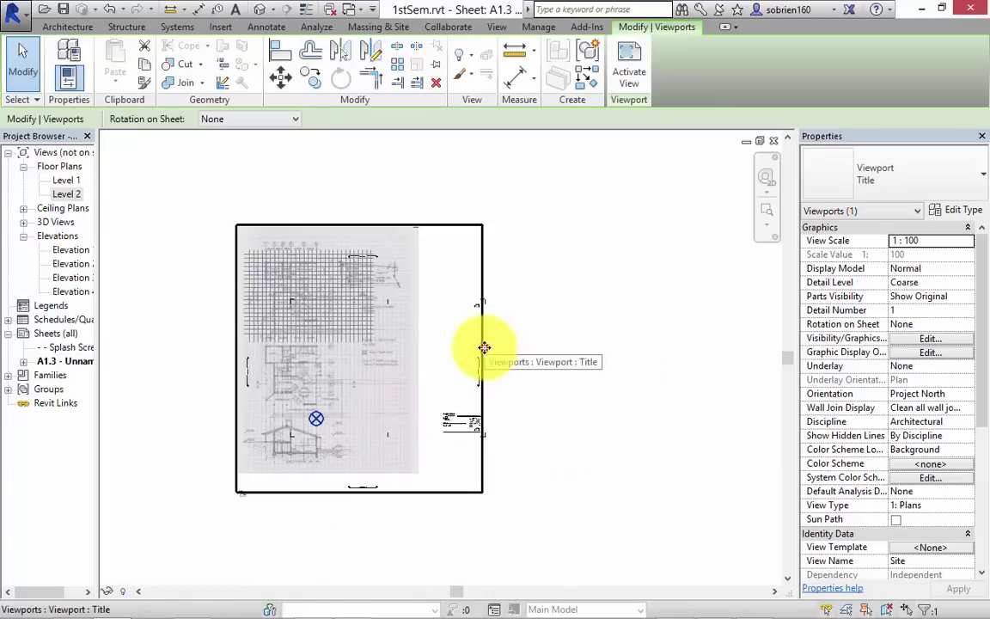
click(969, 243)
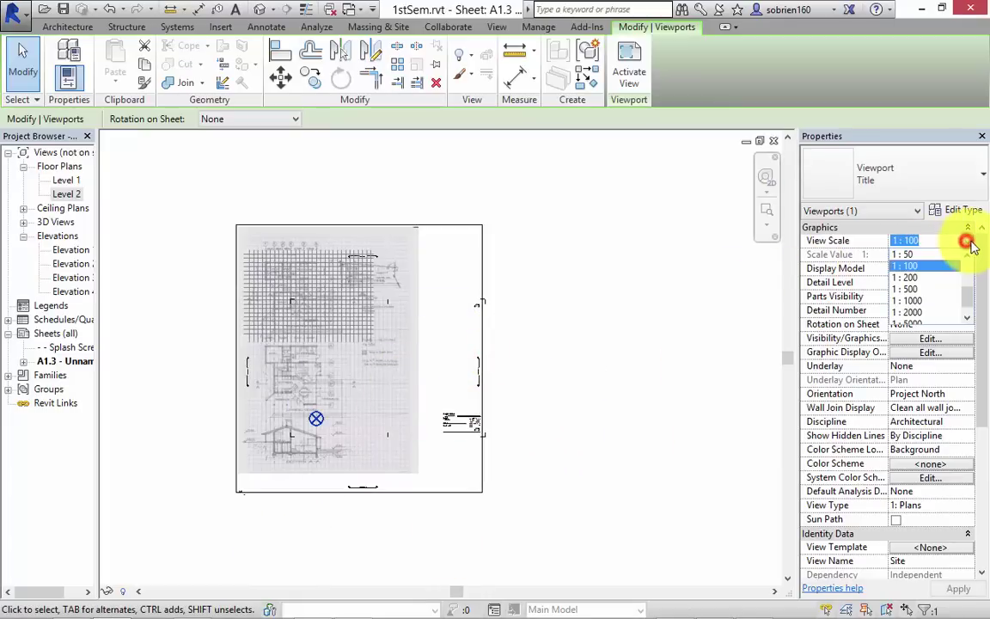
click(932, 277)
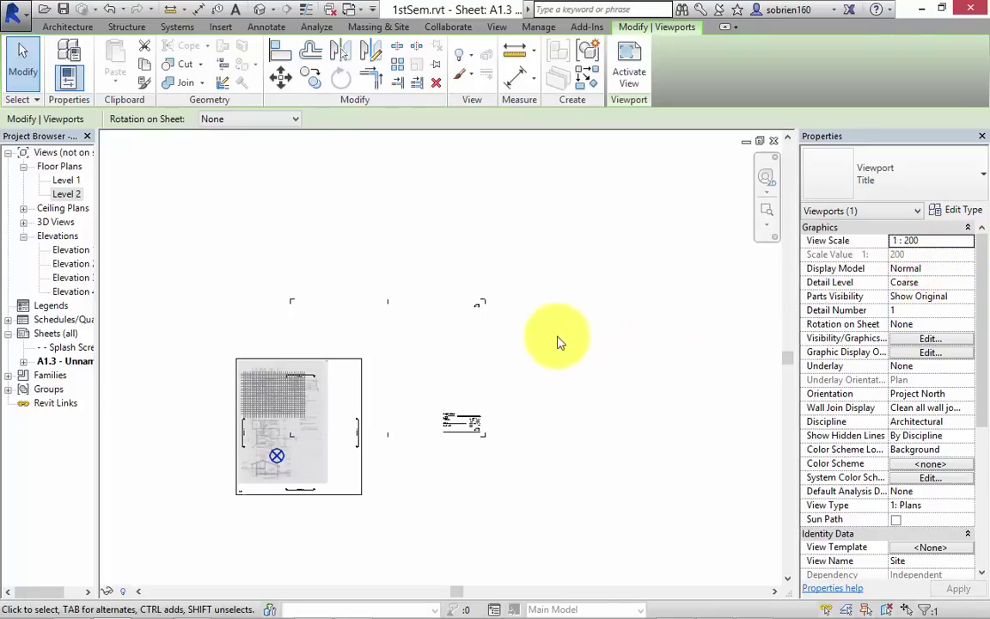
click(557, 342)
drag(344, 394, 416, 337)
click(592, 379)
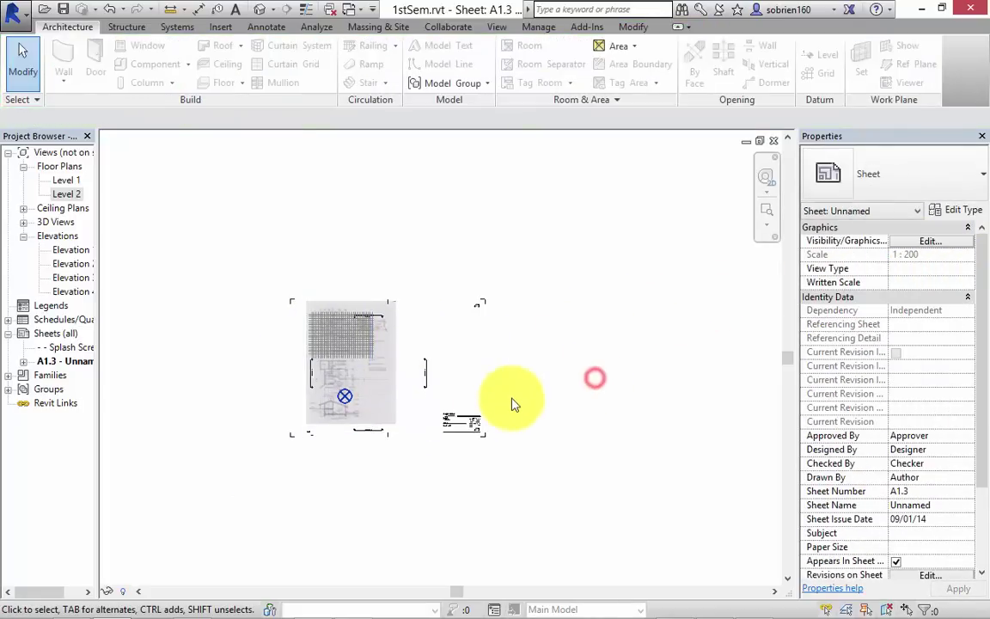
scroll(382, 344, up, 3)
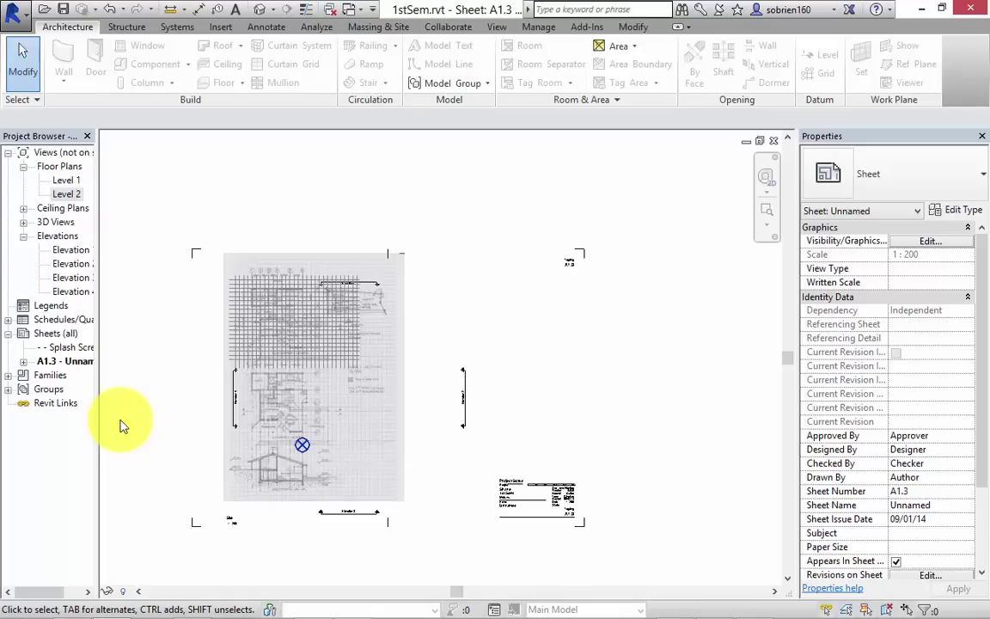
mouse_move(21, 610)
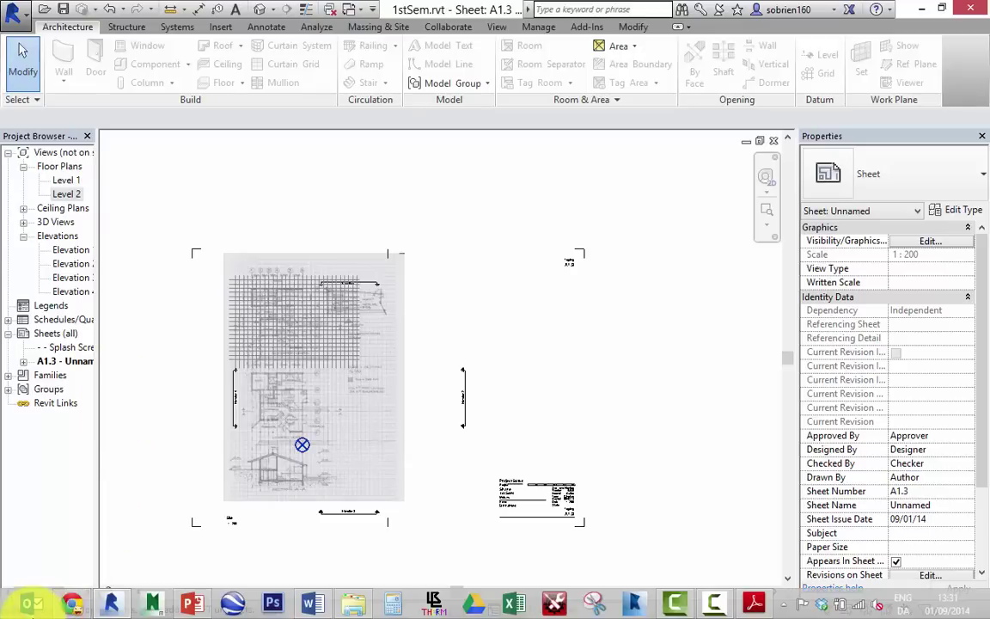
click(718, 606)
click(816, 524)
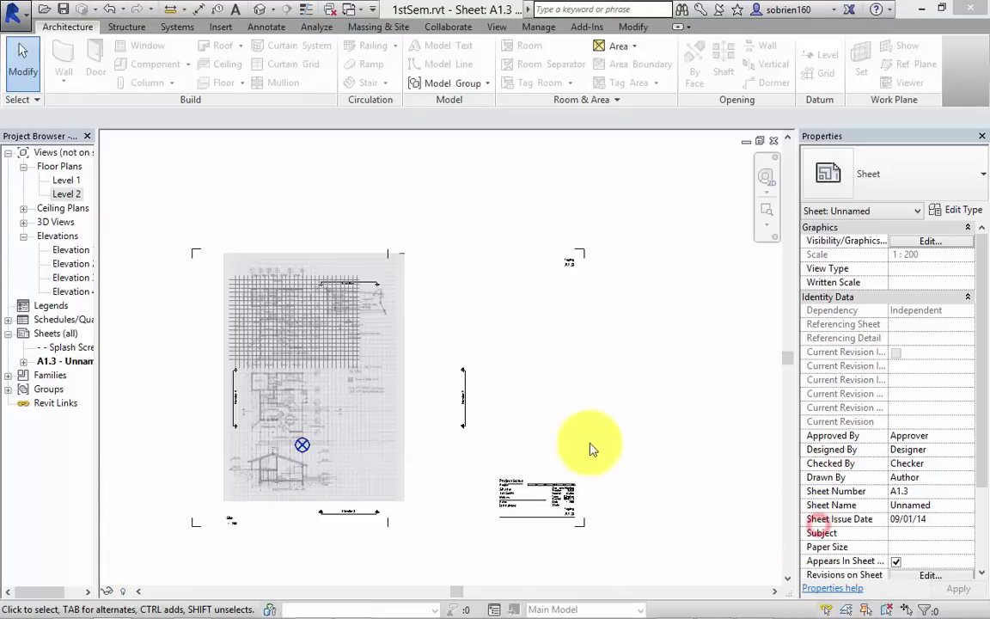
click(559, 430)
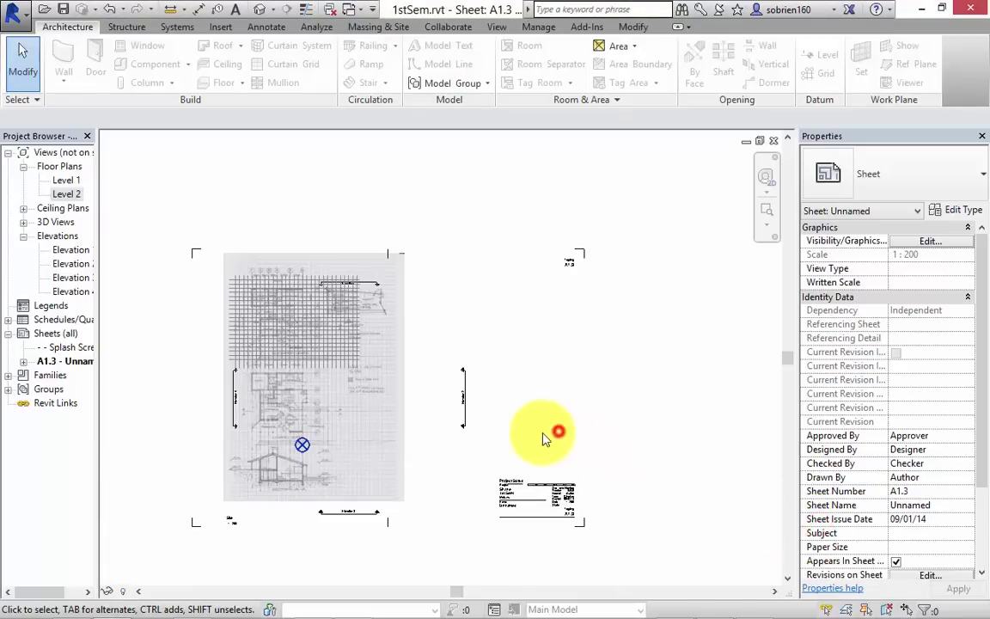
Open the Level 1 floor plan
click(67, 194)
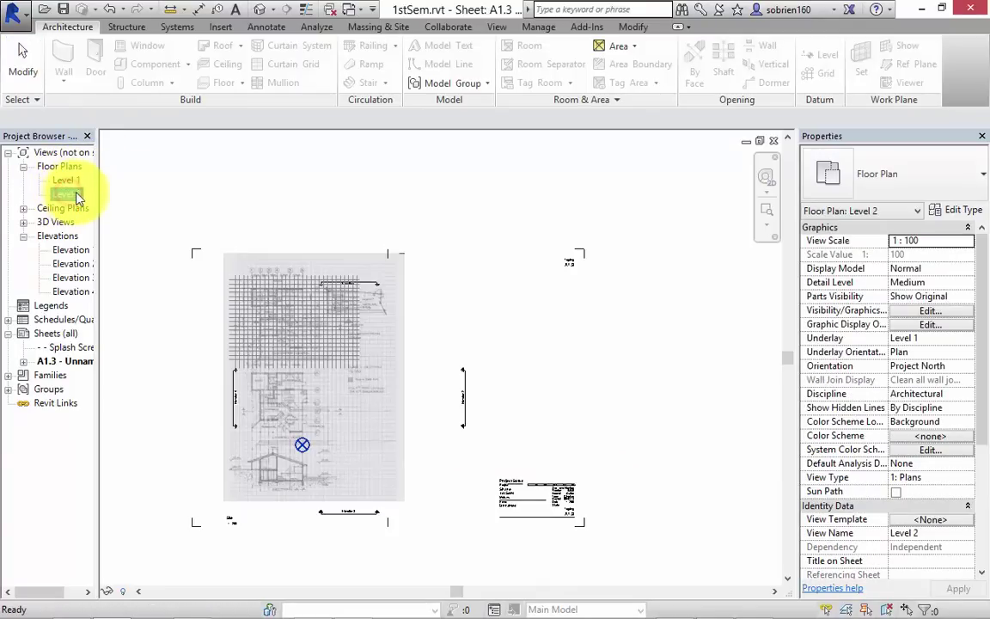
double_click(67, 180)
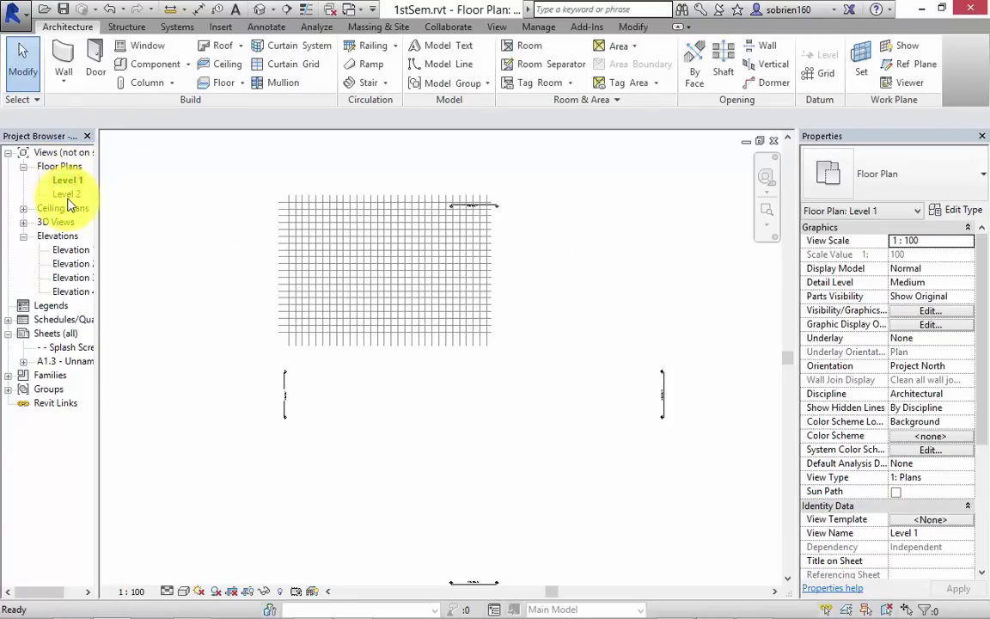
click(67, 195)
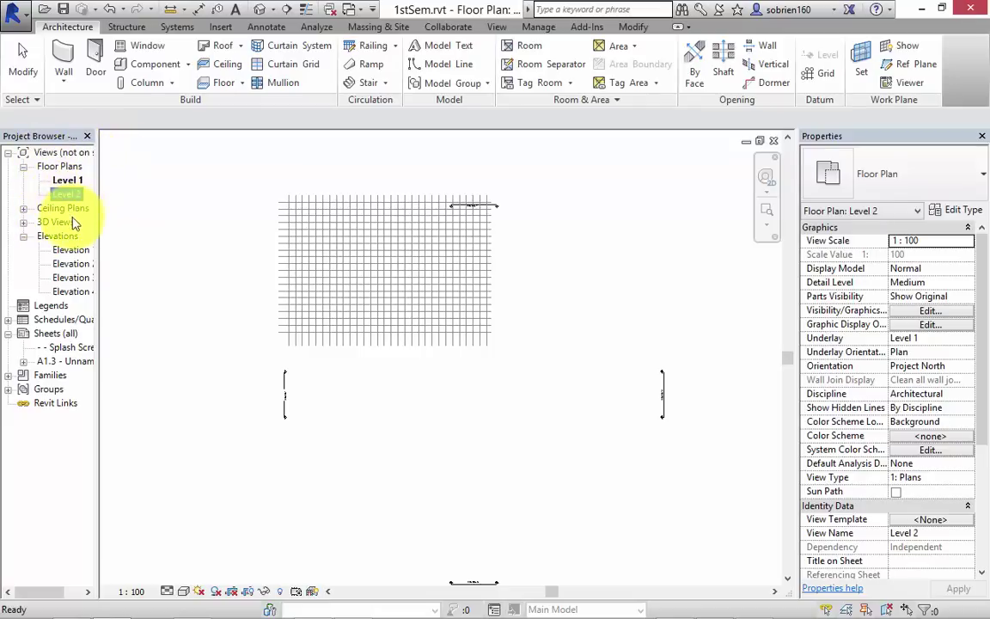
Set the Project Browser organization to list all views, then reopen the Site plan
click(60, 154)
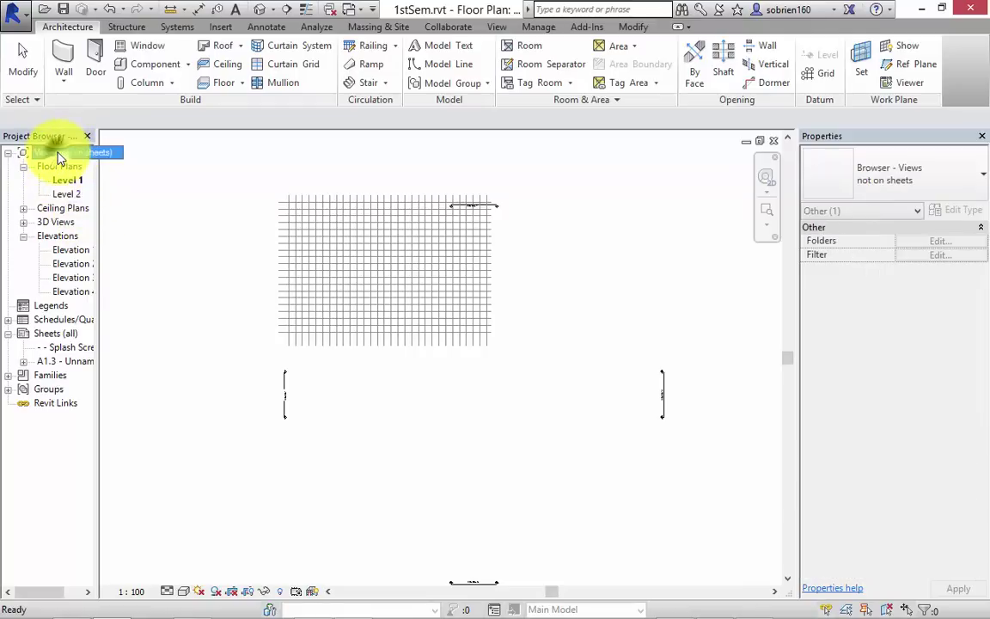
right_click(60, 152)
click(83, 161)
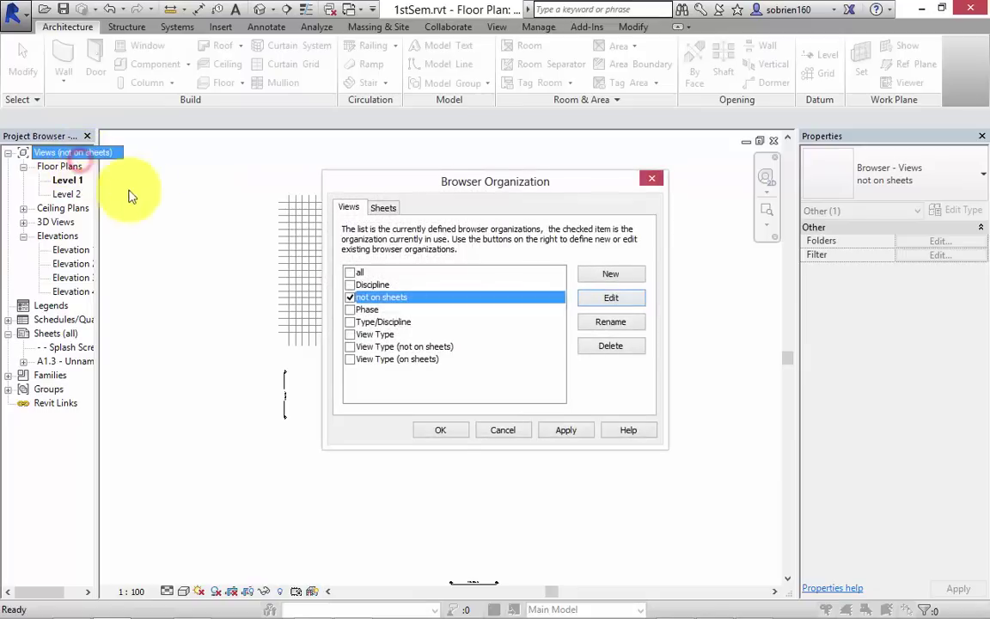
click(351, 273)
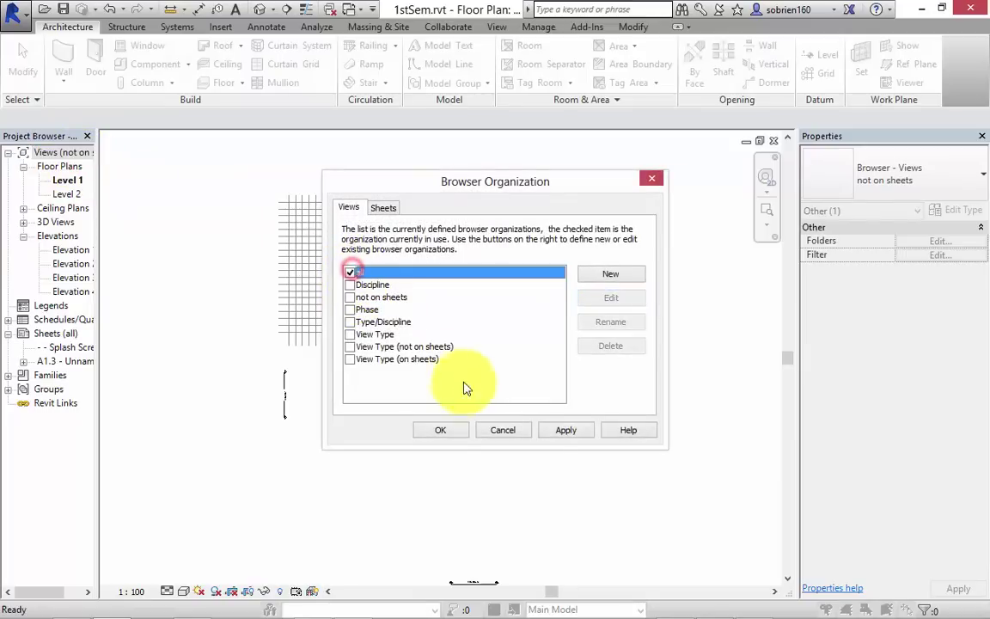
click(565, 430)
click(448, 431)
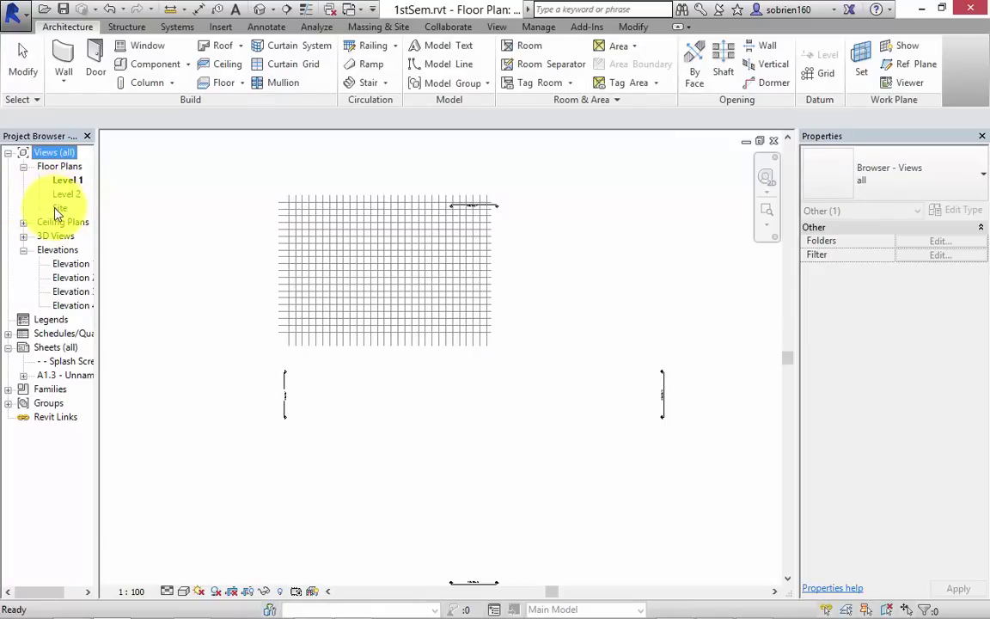
double_click(56, 209)
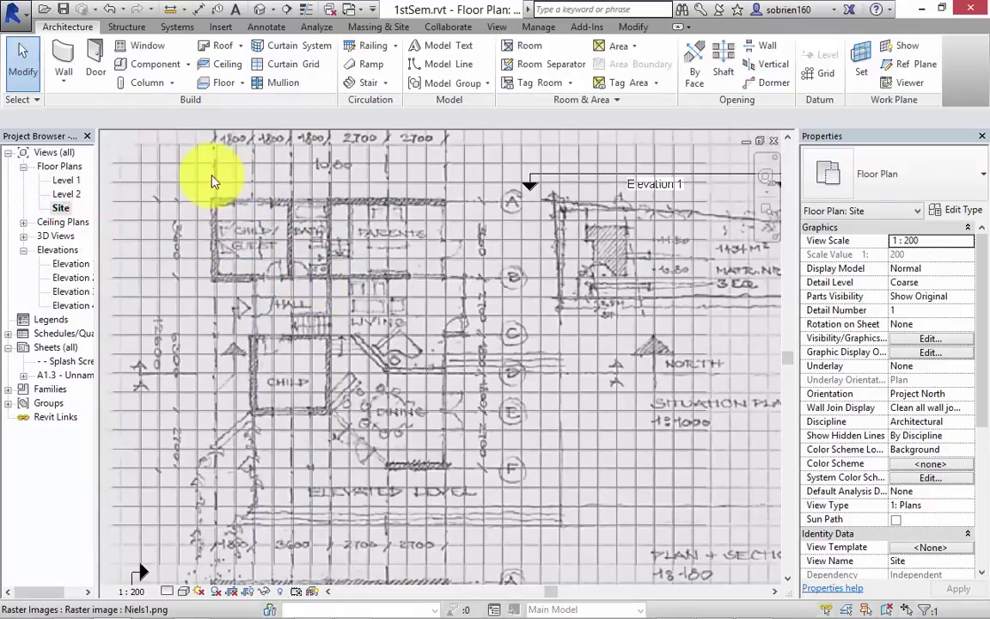
Trace exterior walls from the top-left grid intersection down past the step corner to the Dining line
click(69, 55)
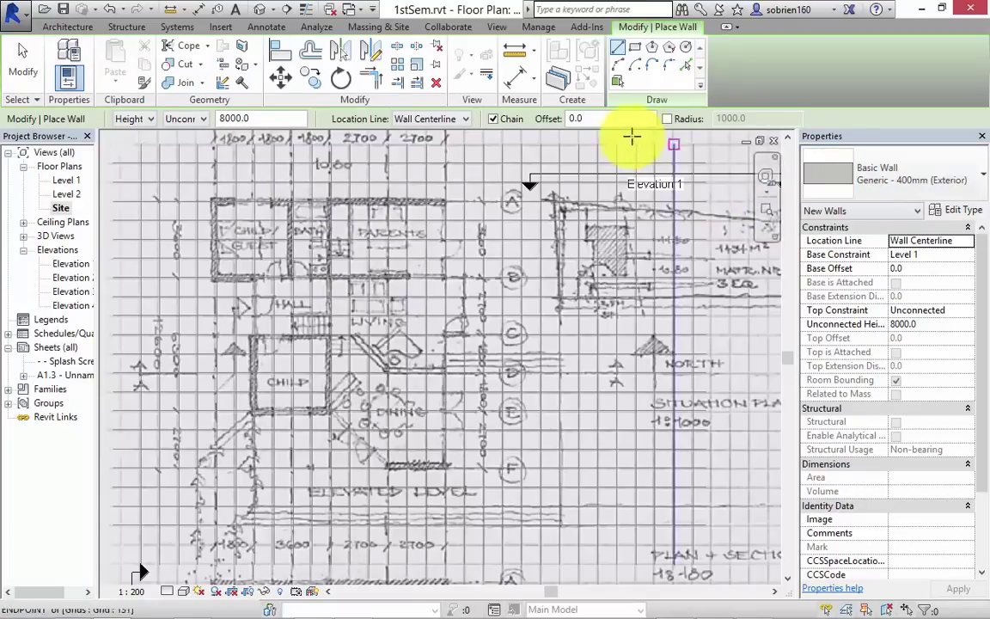
click(458, 120)
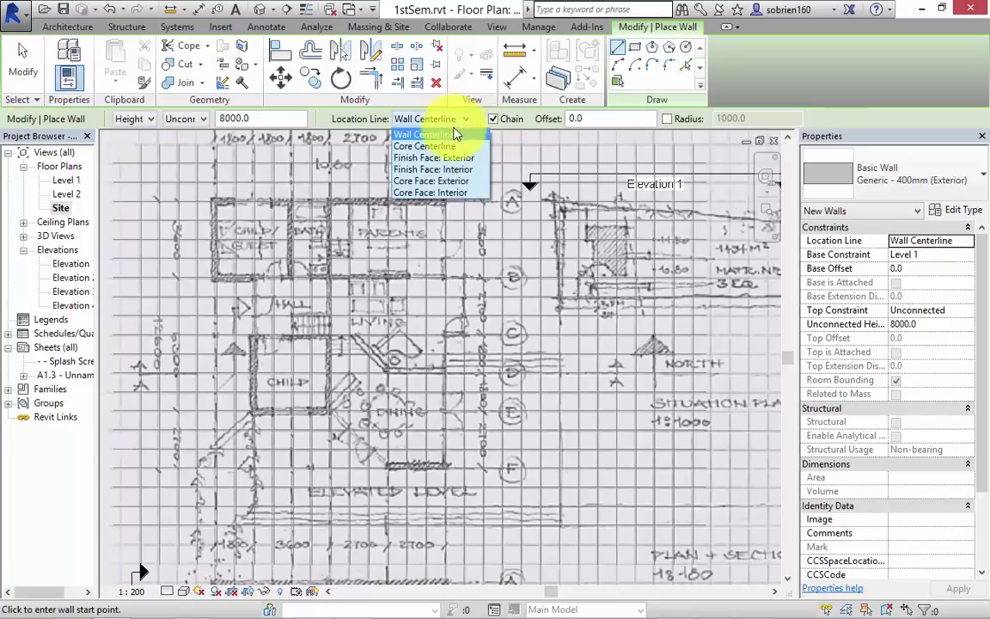
key(Escape)
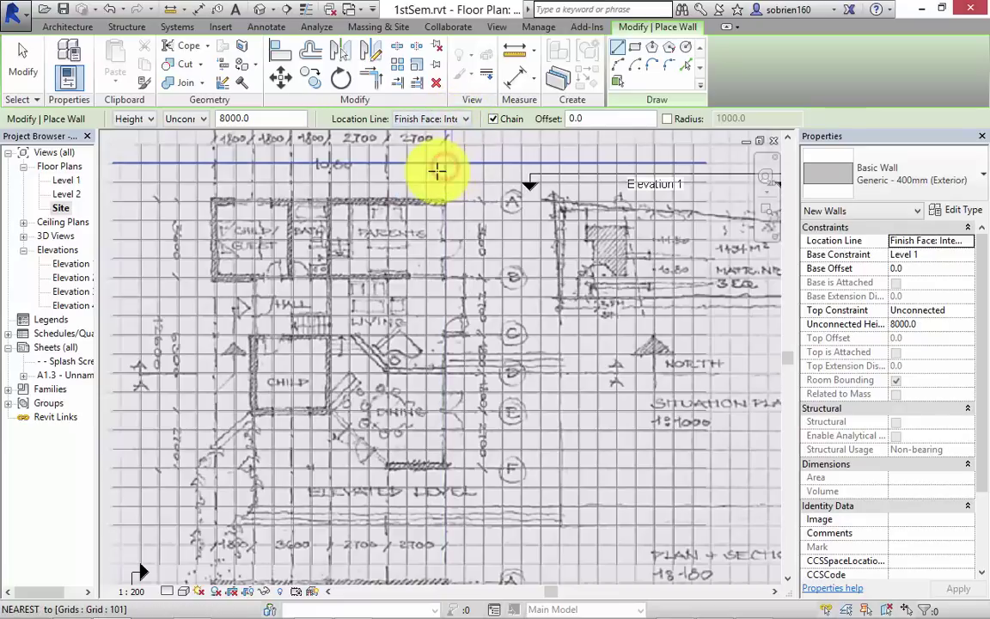
click(215, 201)
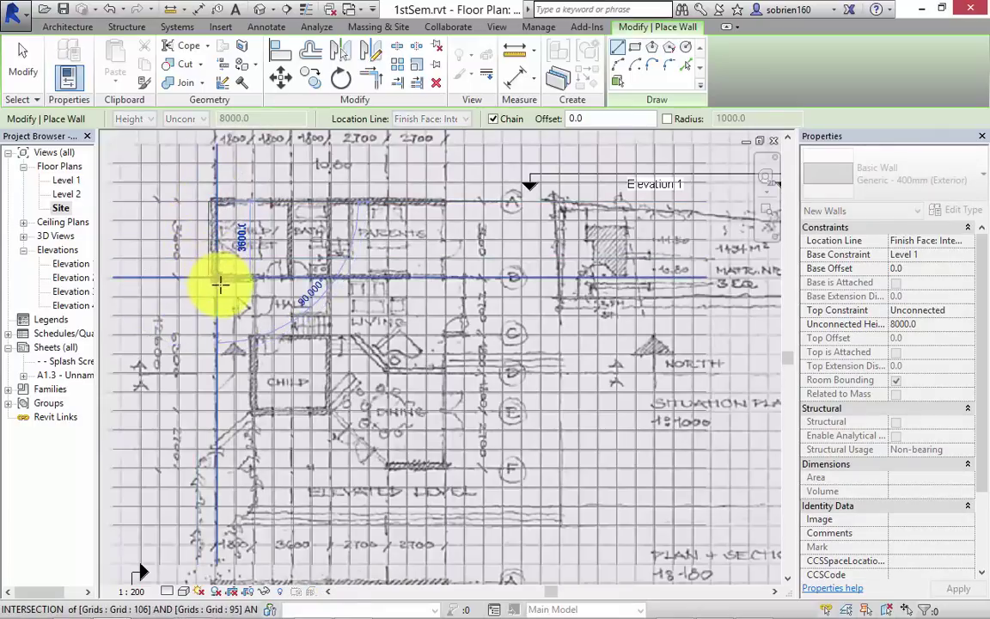
click(219, 278)
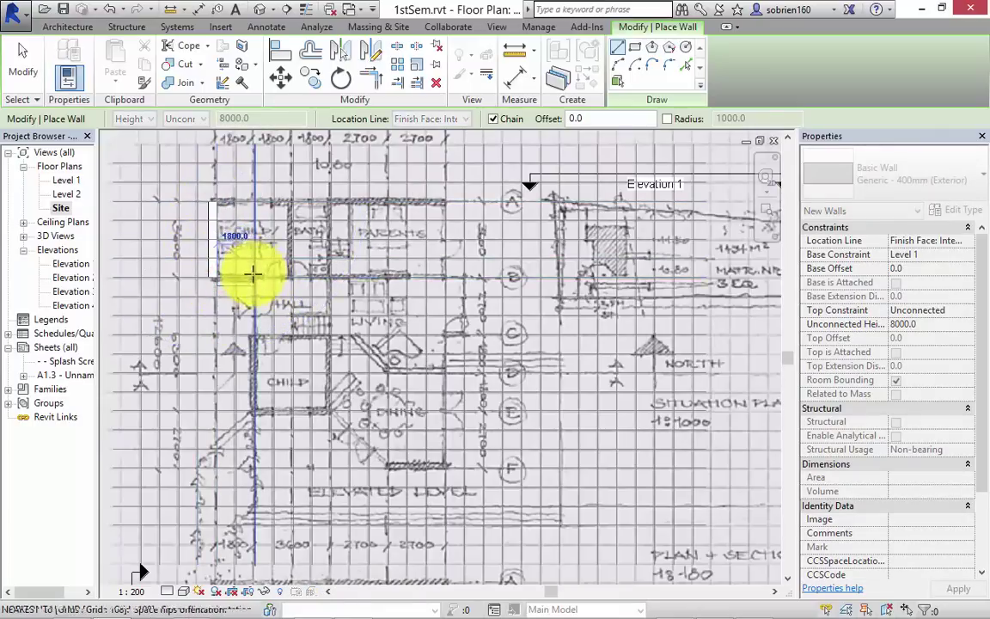
scroll(254, 272, up, 2)
click(254, 276)
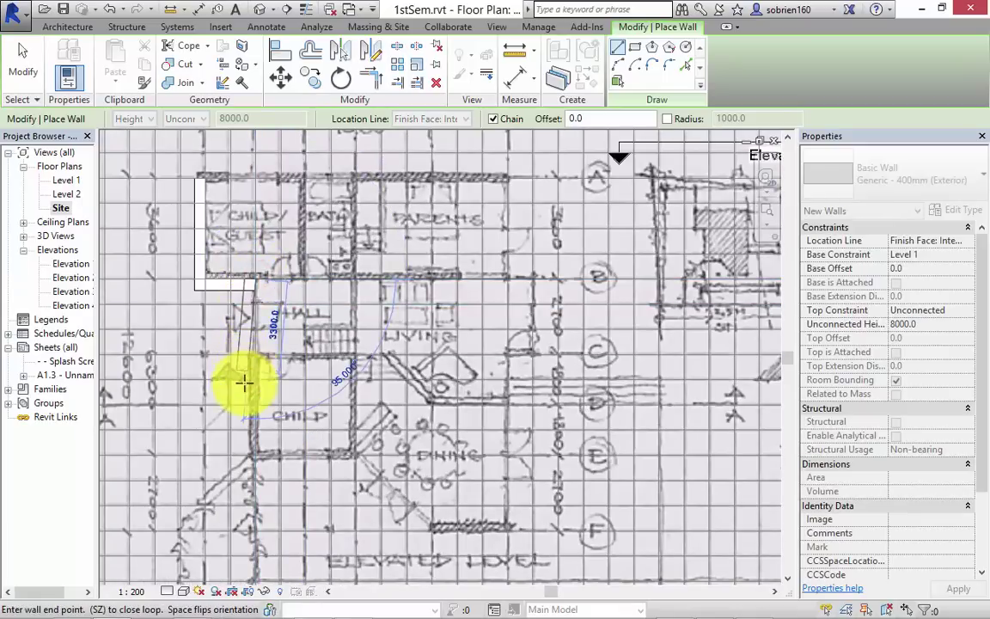
click(249, 454)
Continue walls along Child and beside the Living stair, closing with the 10800 top wall
click(357, 453)
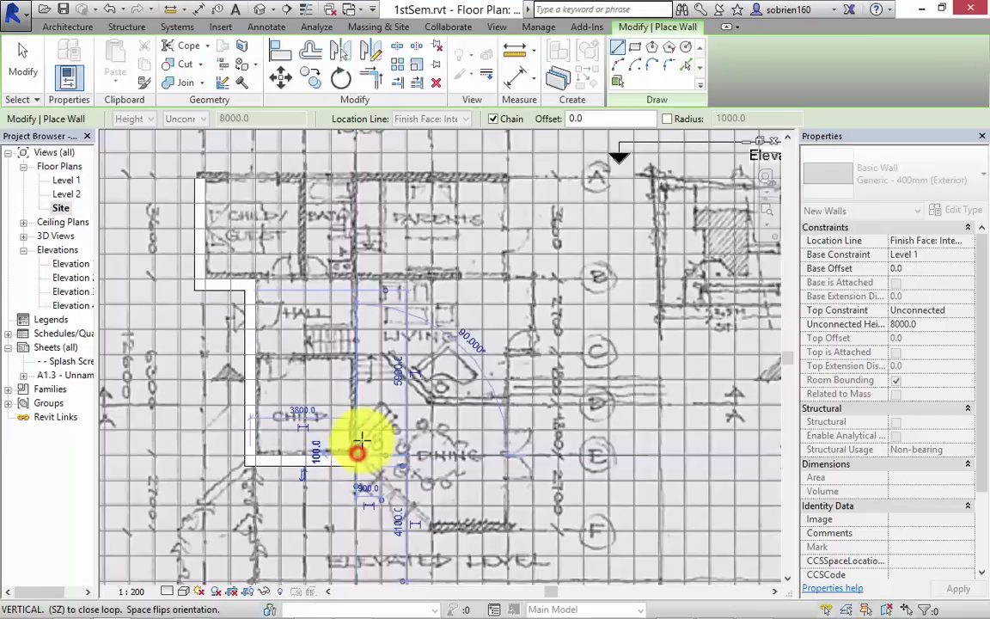
click(355, 355)
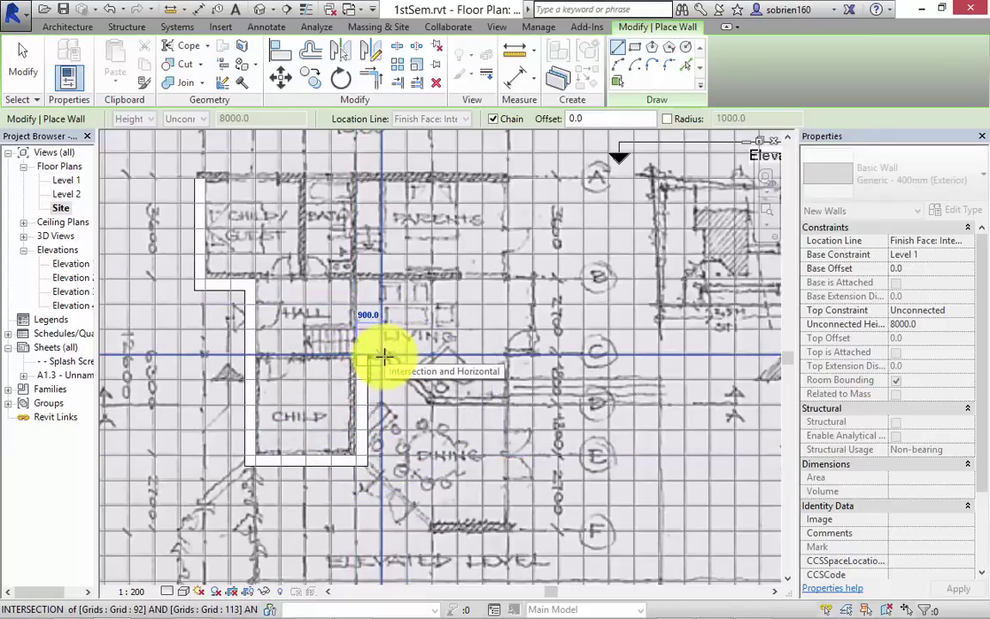
click(433, 407)
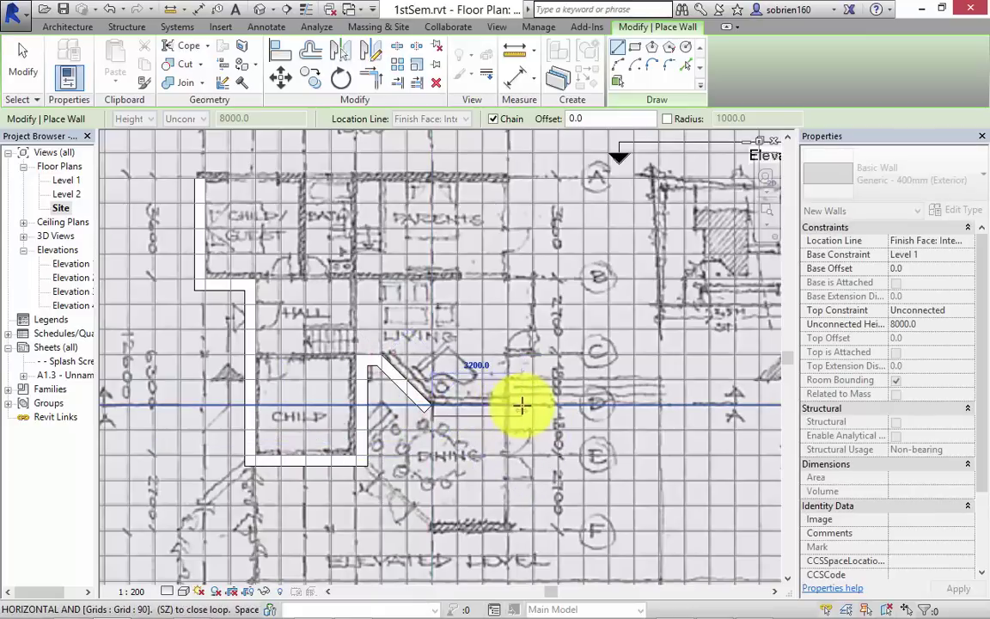
middle_drag(522, 404, 302, 432)
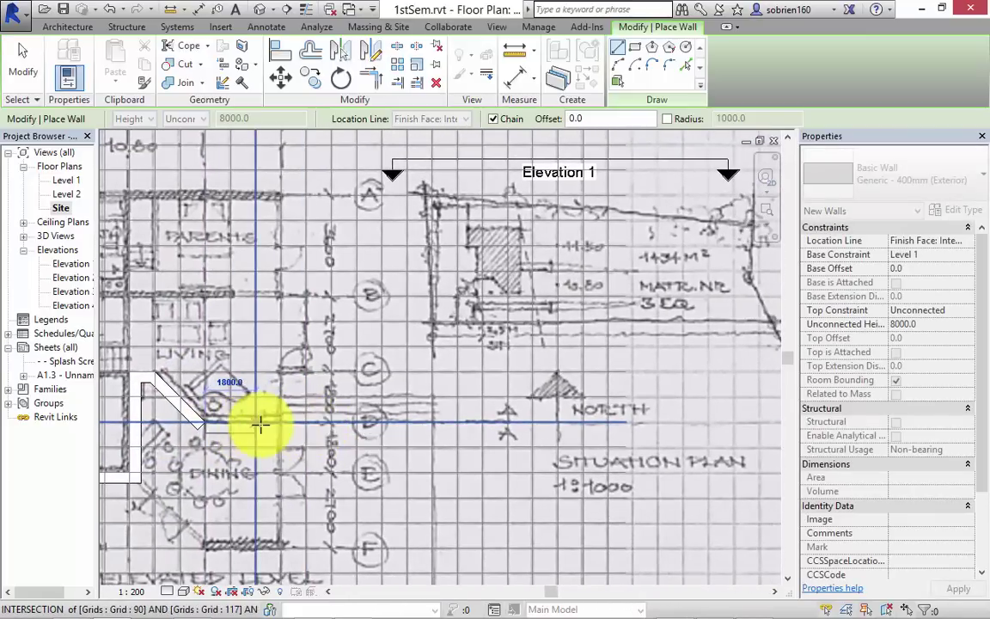
scroll(262, 427, down, 2)
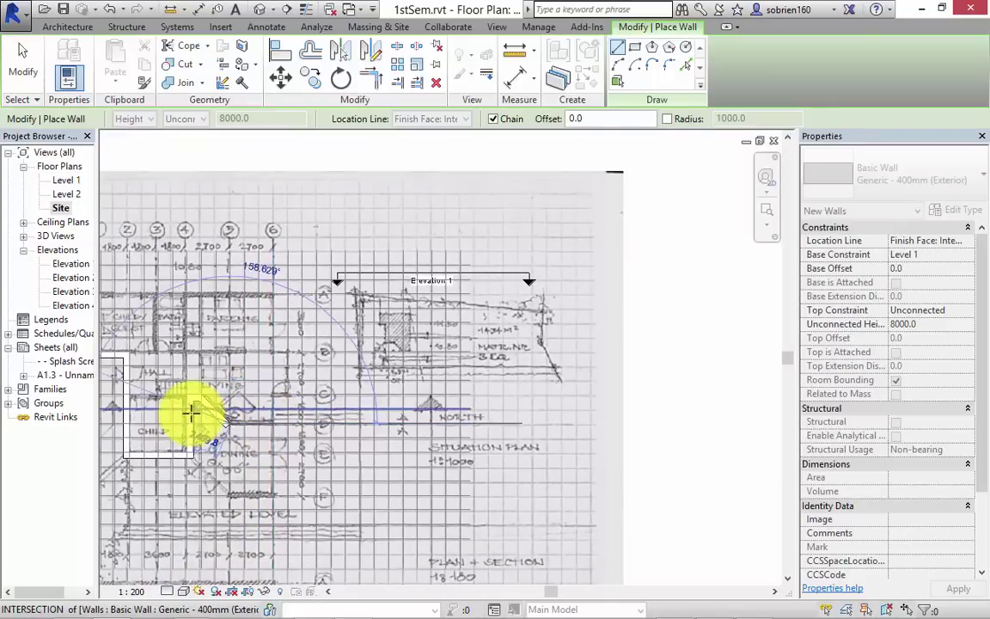
click(273, 424)
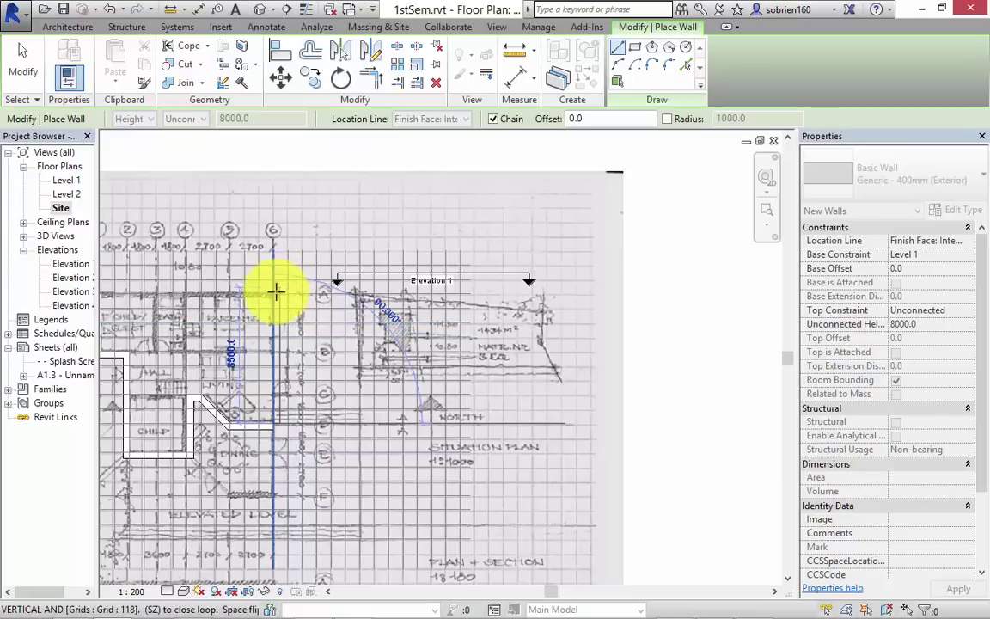
click(273, 293)
middle_drag(188, 287, 398, 310)
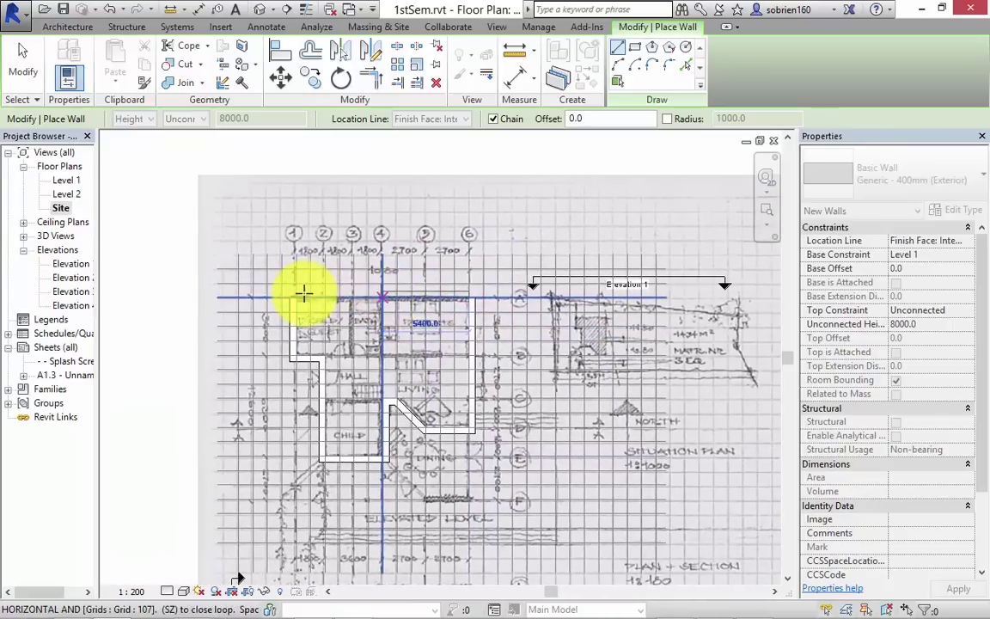
click(295, 297)
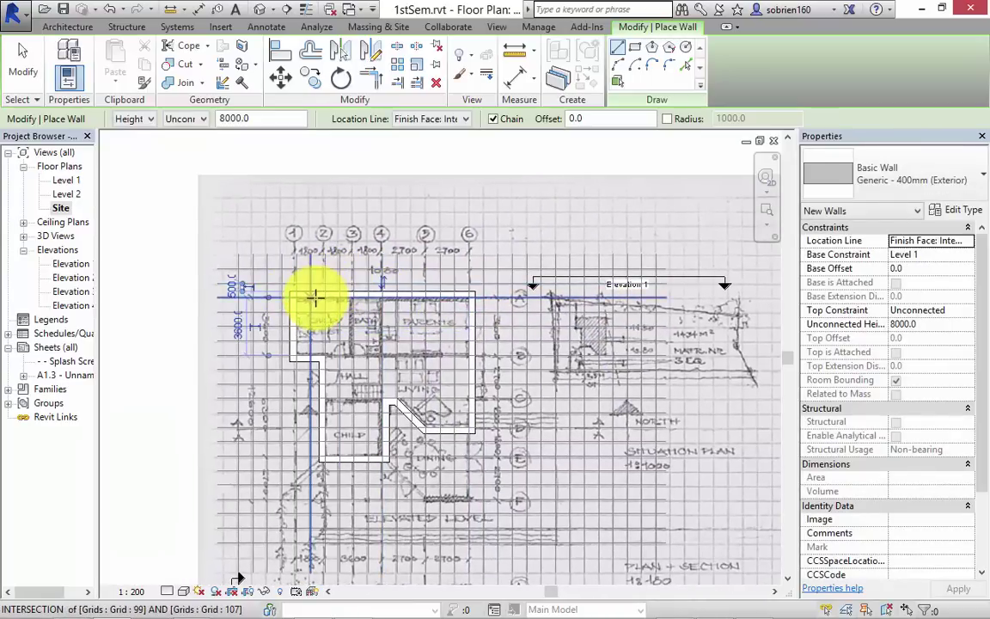
key(Escape)
scroll(485, 525, up, 3)
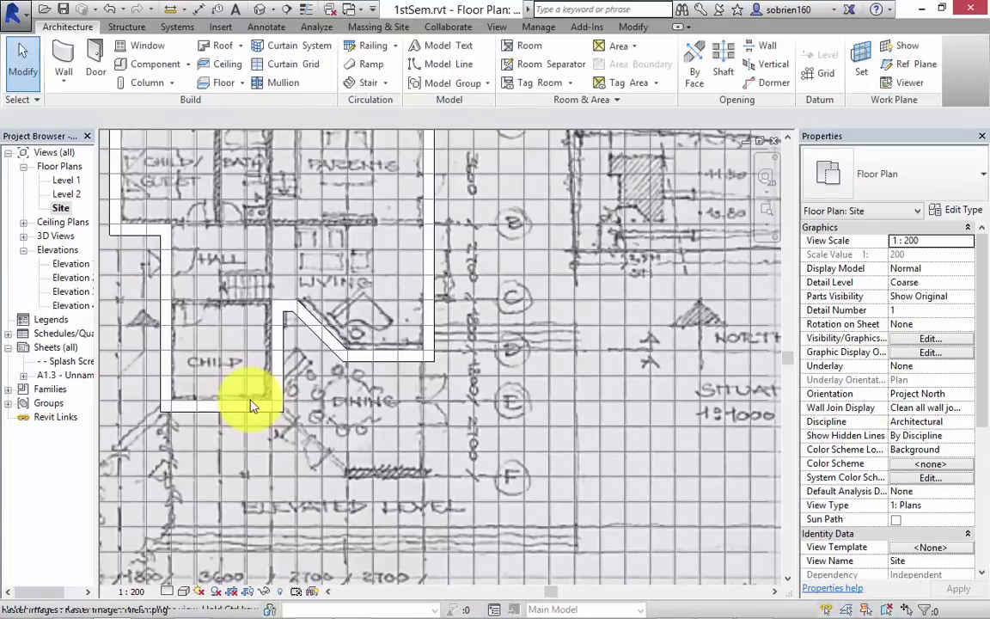
Centre the house outline and grid bubbles 1–6 in view and restart wall placement
middle_drag(252, 406, 394, 548)
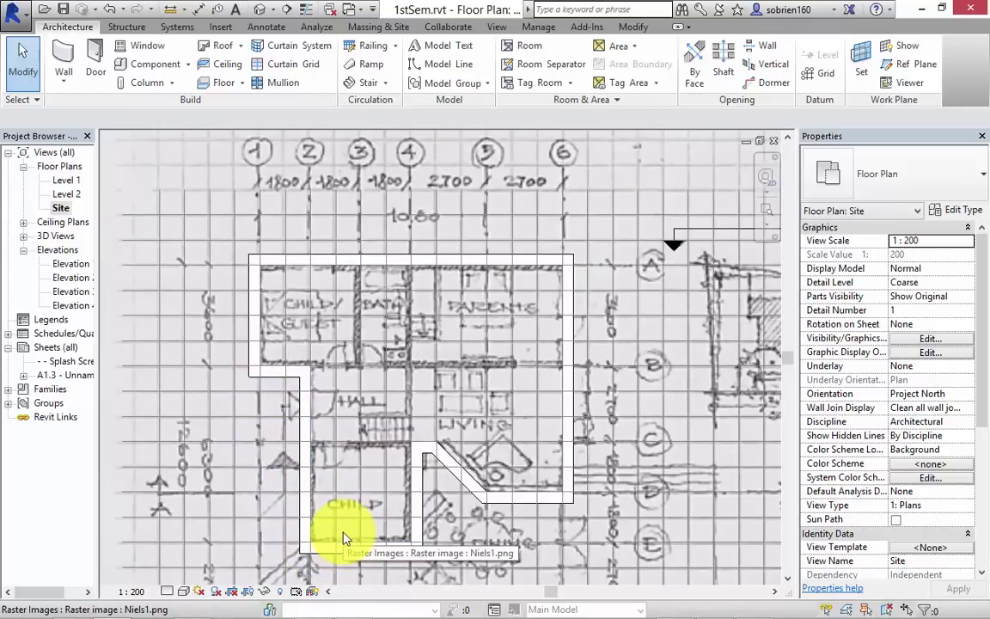
middle_drag(398, 431, 335, 403)
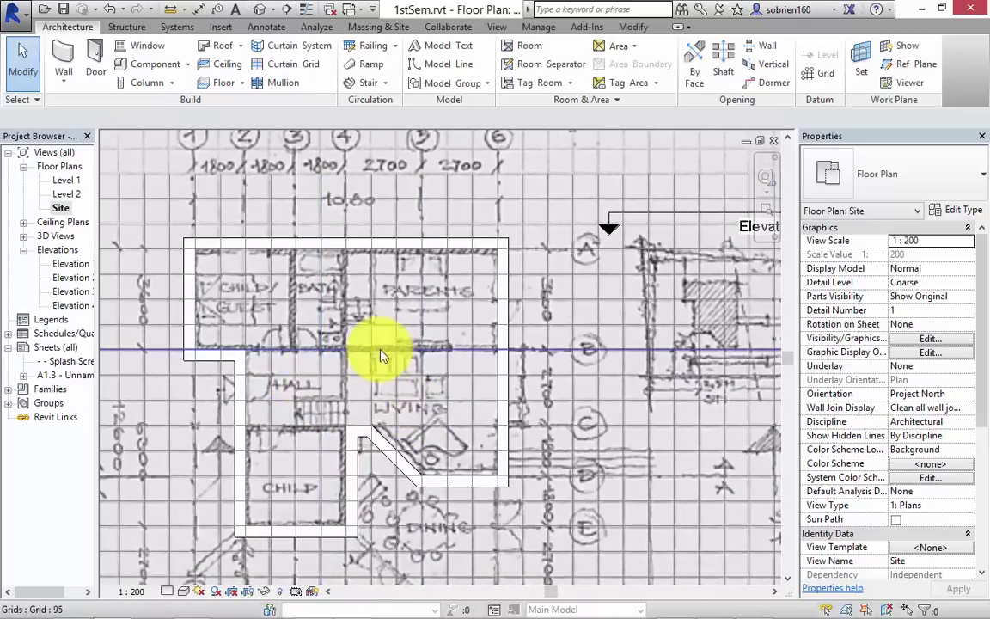
click(69, 55)
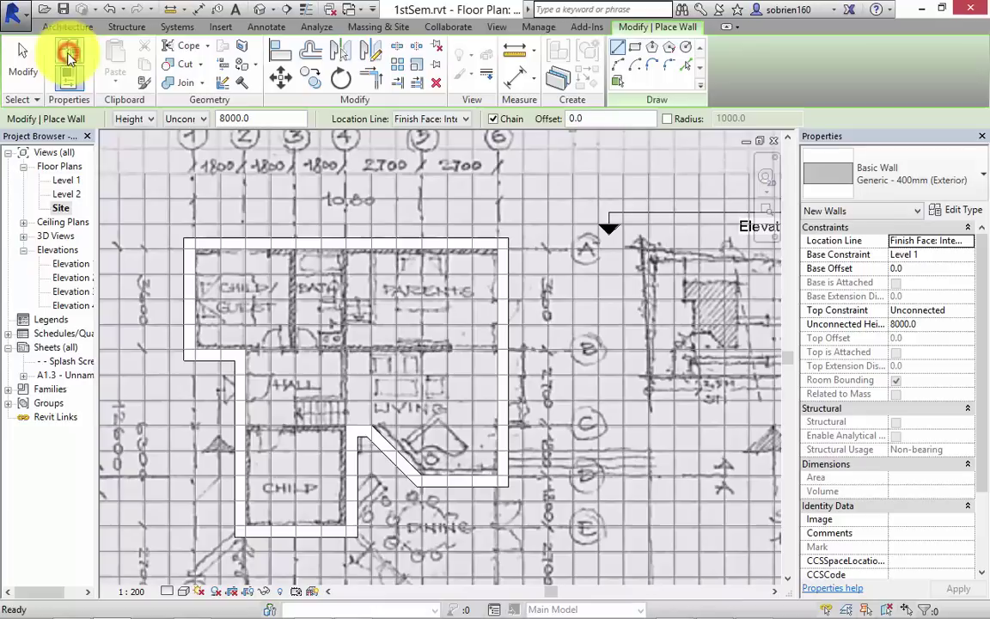
Switch the wall type to Generic - 150mm (Interior) with Finish Face: Interior location line
click(940, 179)
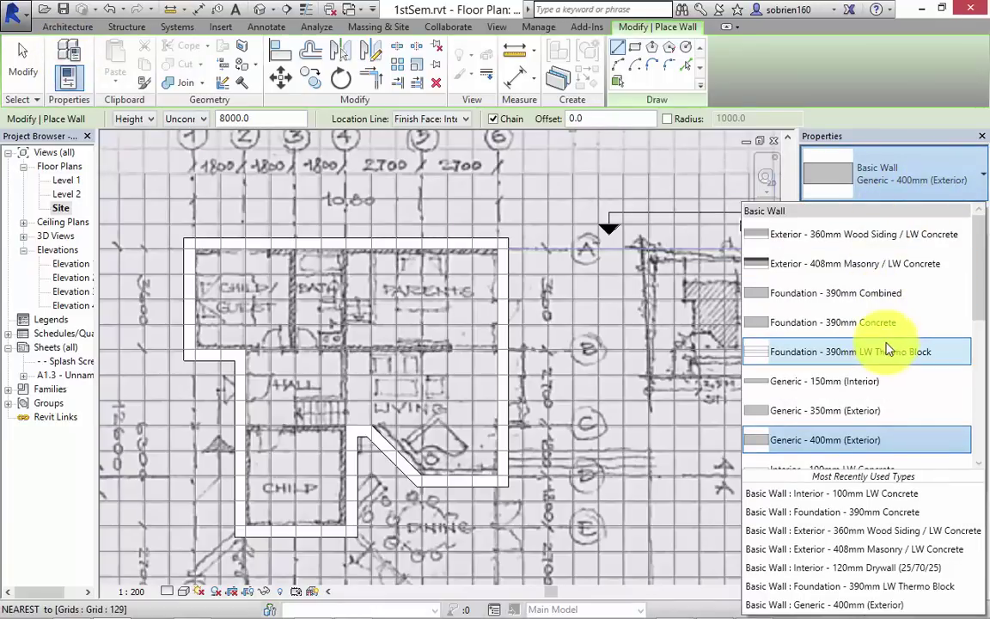
click(831, 382)
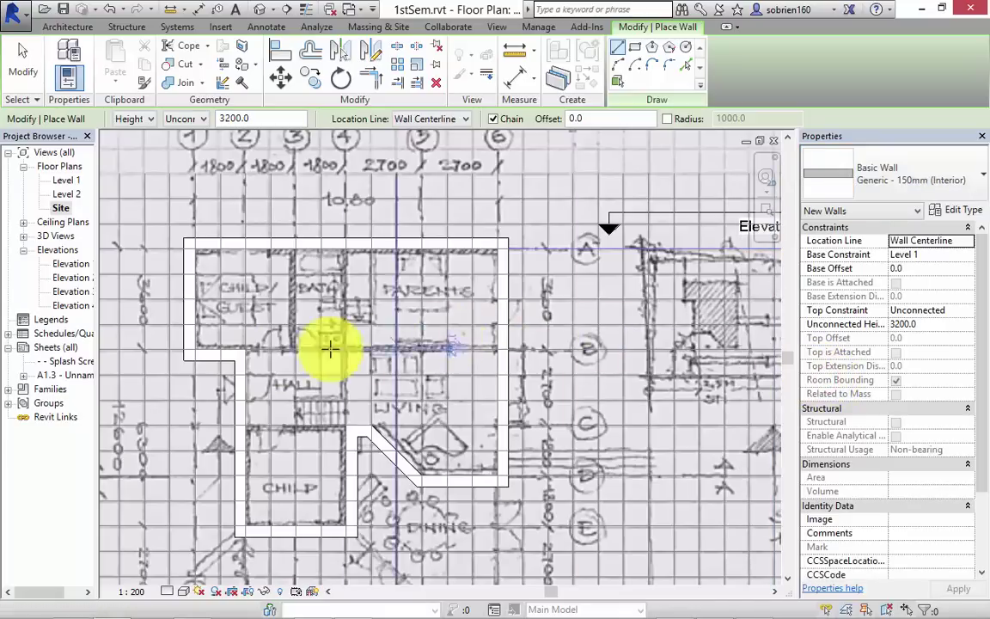
click(243, 347)
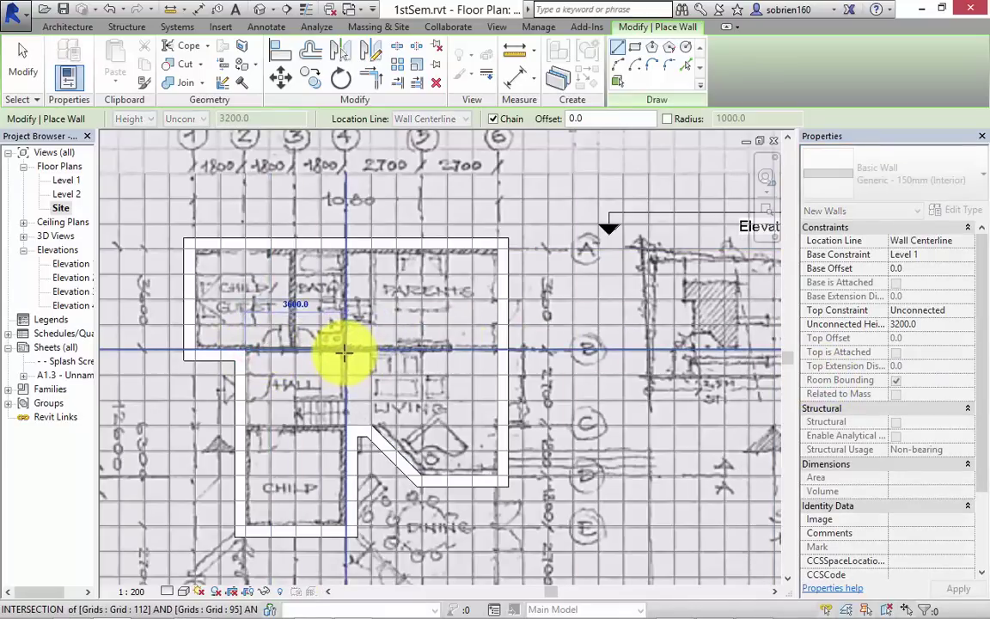
key(Escape)
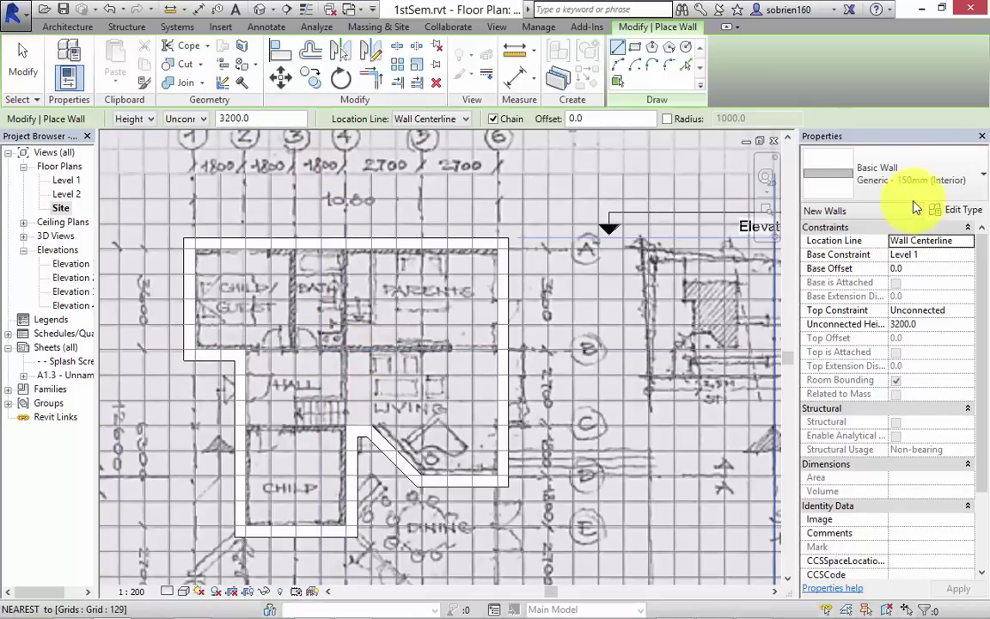
click(965, 243)
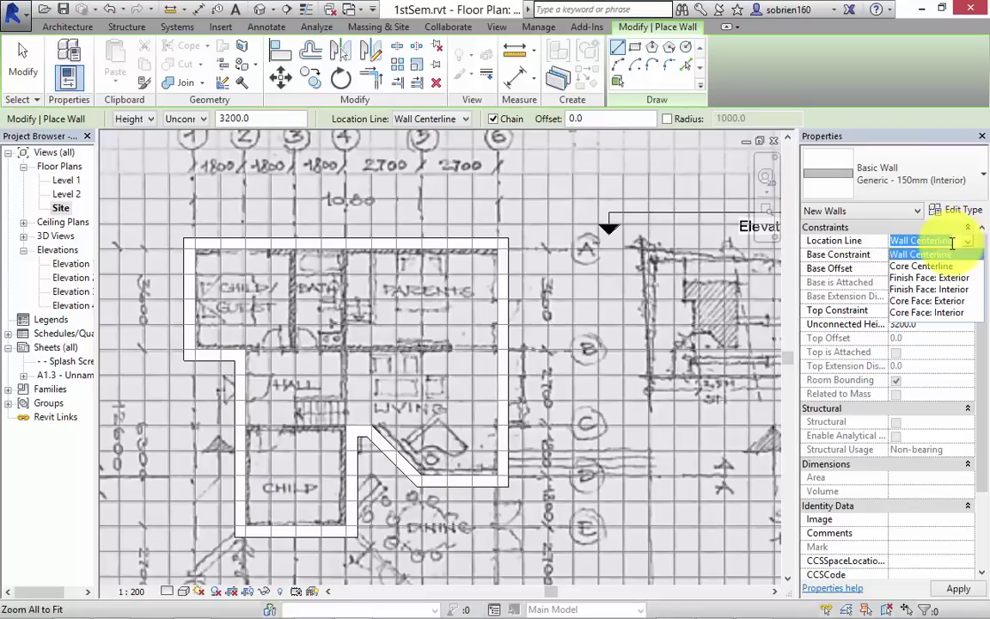
click(943, 289)
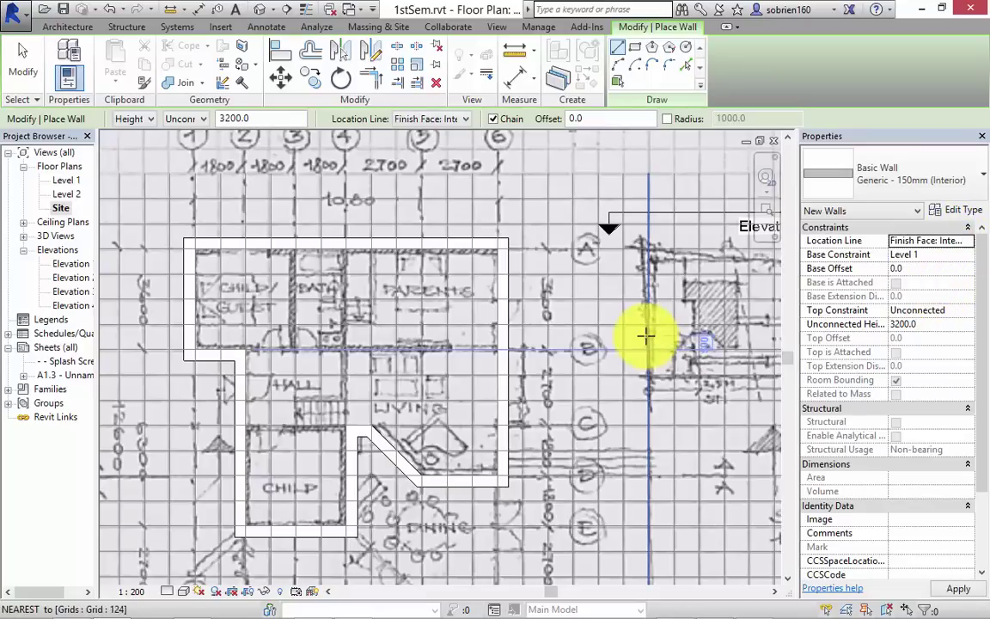
Draw interior walls separating bedrooms from hall/living, hall from living, and child/guest from bath
click(244, 351)
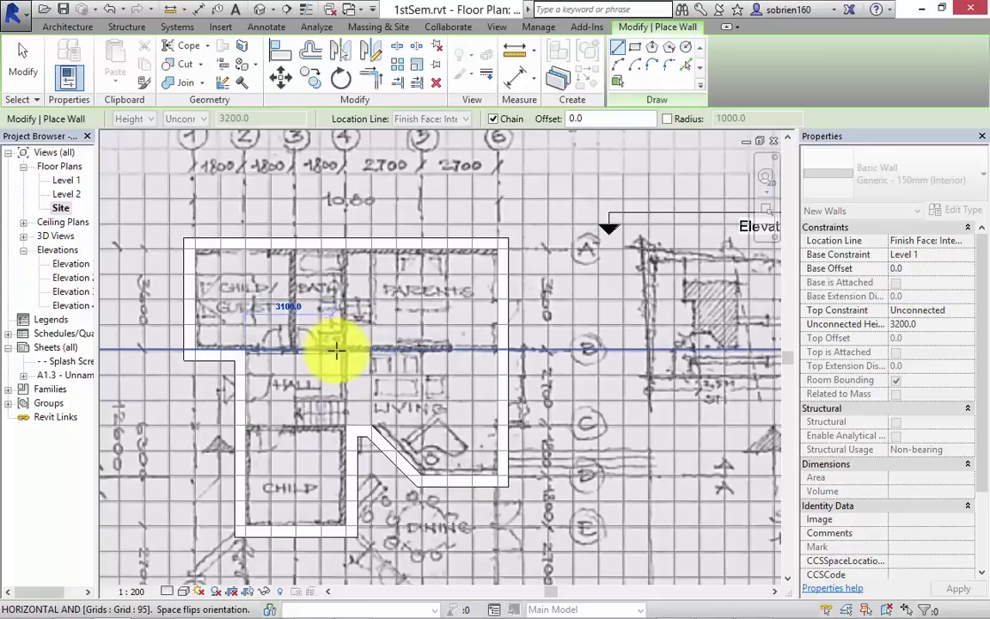
click(447, 349)
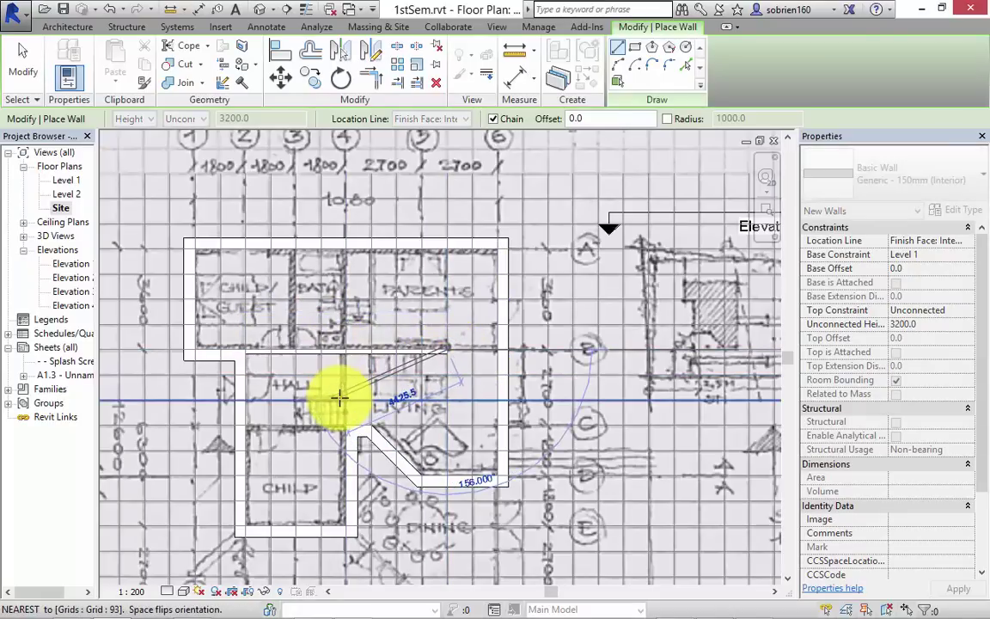
key(Escape)
click(344, 428)
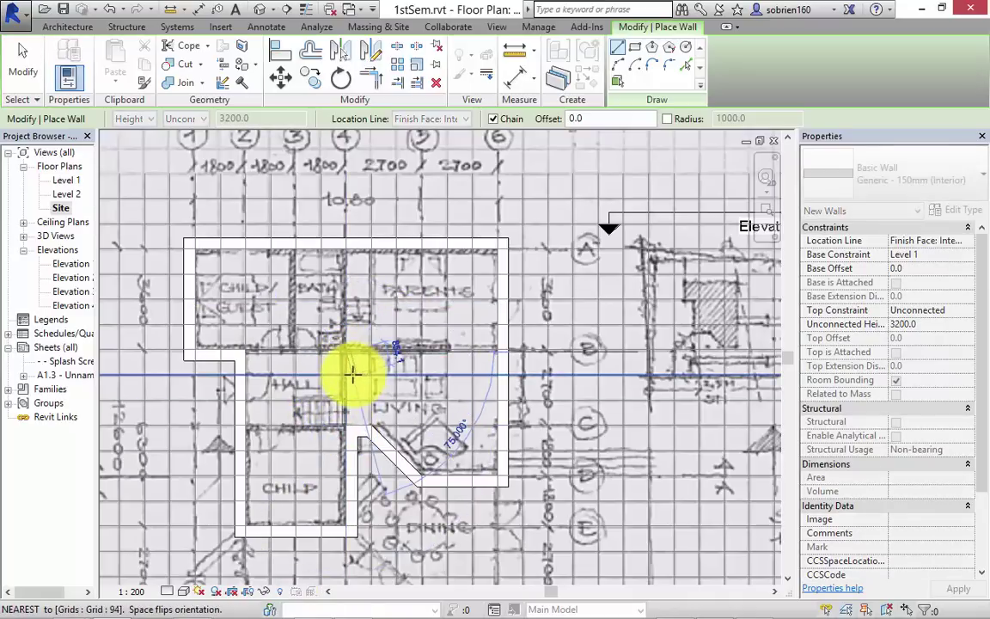
click(347, 374)
key(Escape)
key(Escape)
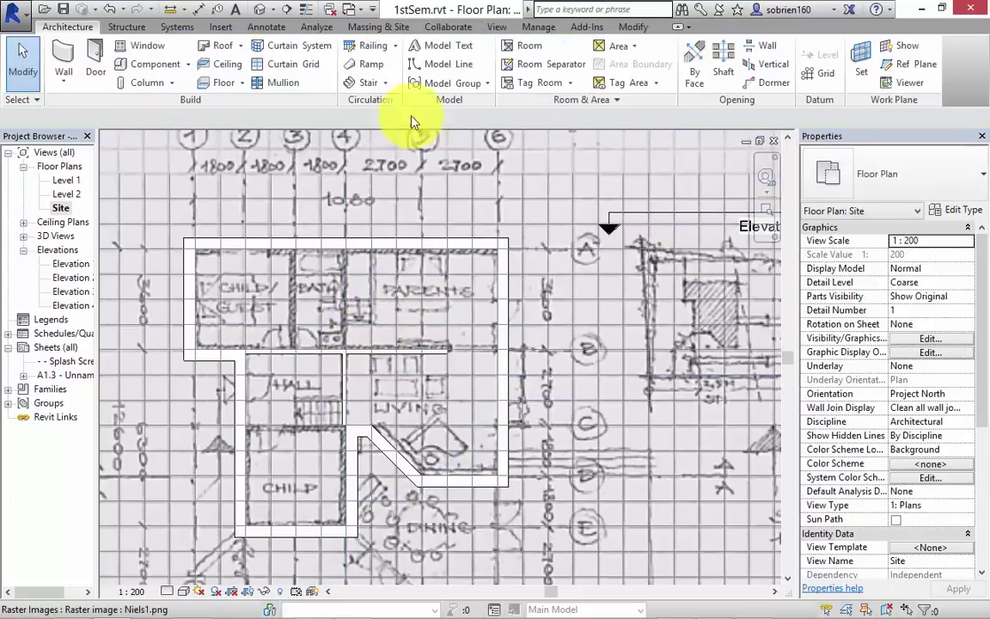
click(63, 52)
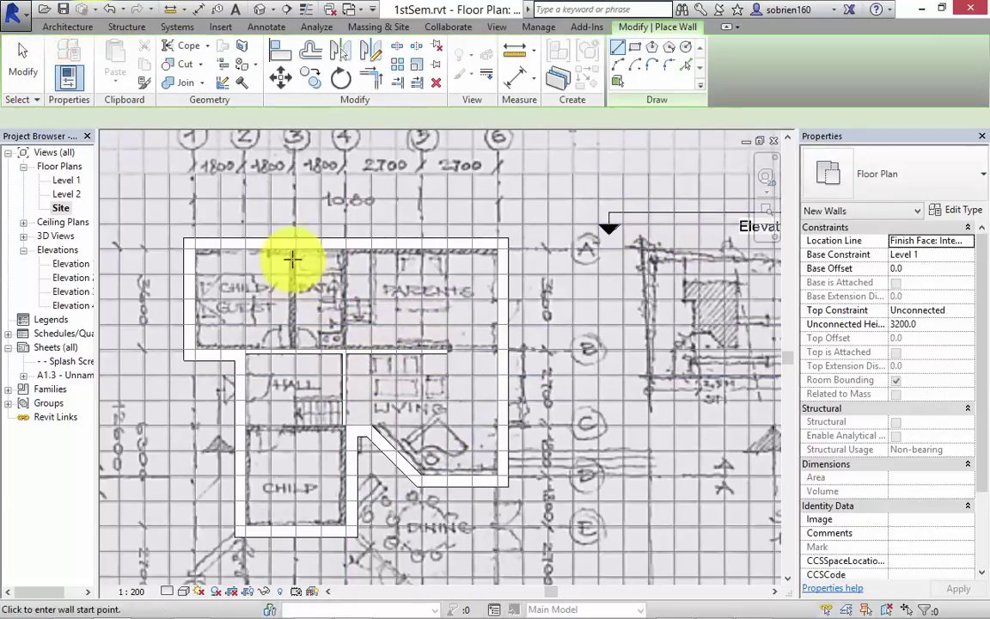
click(293, 247)
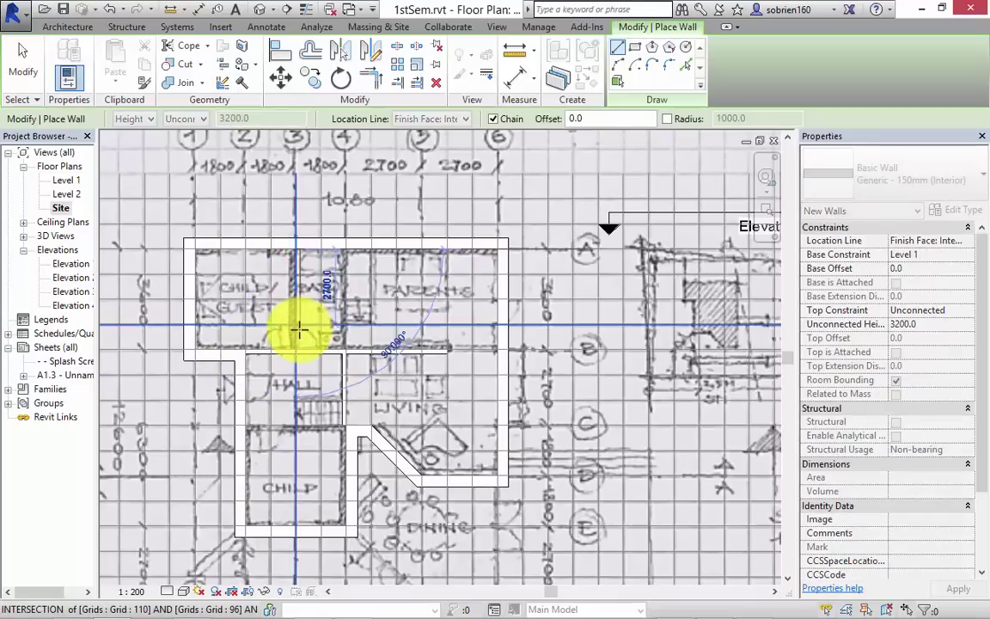
click(292, 349)
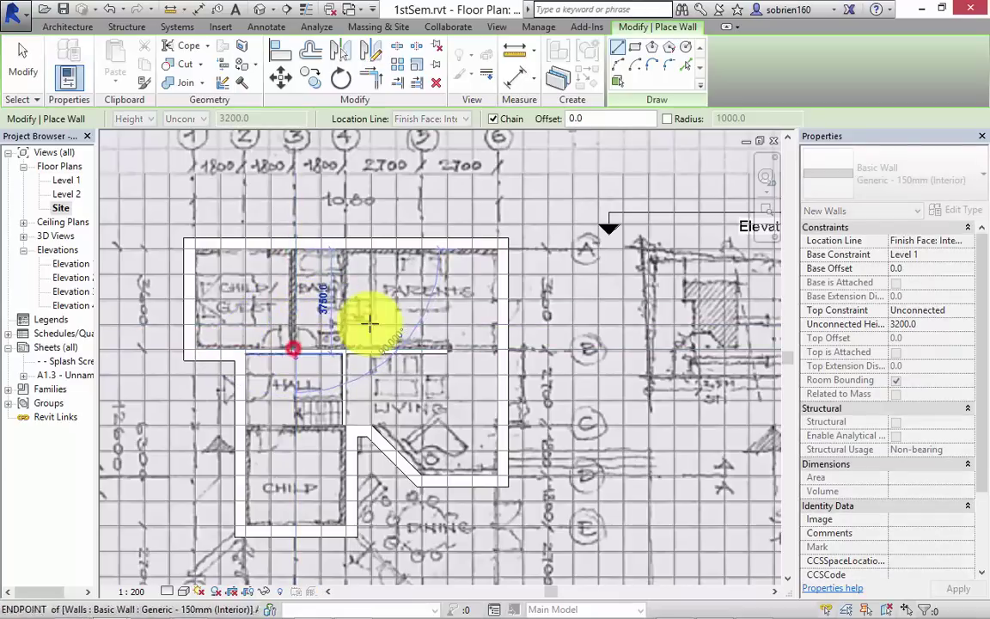
key(Escape)
key(Escape)
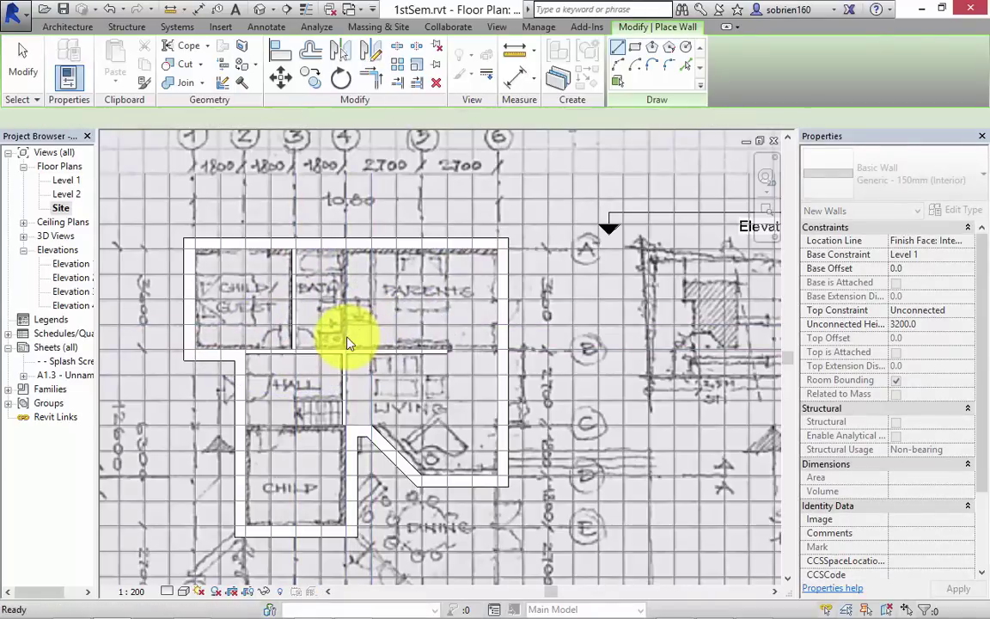
scroll(273, 383, up, 6)
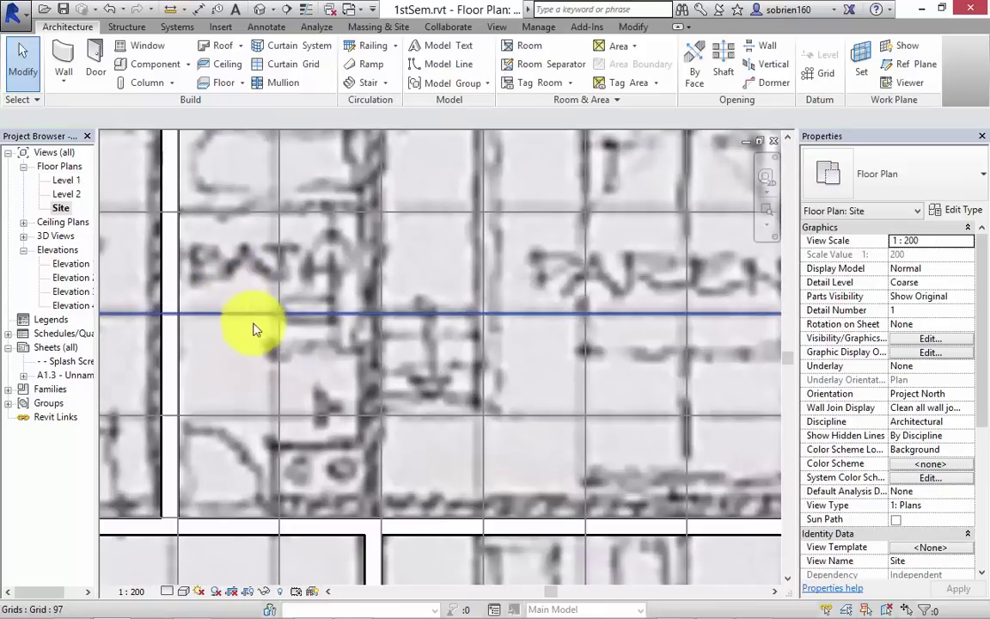
Select the scanned Niels1.png sketch image by its edge in the site plan
scroll(305, 428, down, 4)
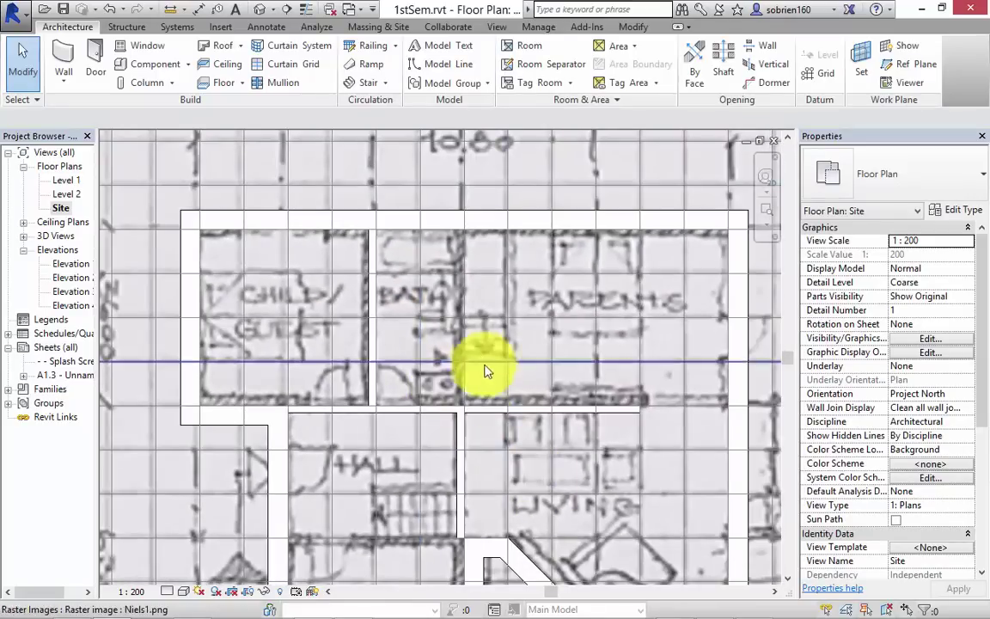
scroll(475, 354, down, 3)
scroll(276, 221, up, 2)
scroll(276, 249, down, 4)
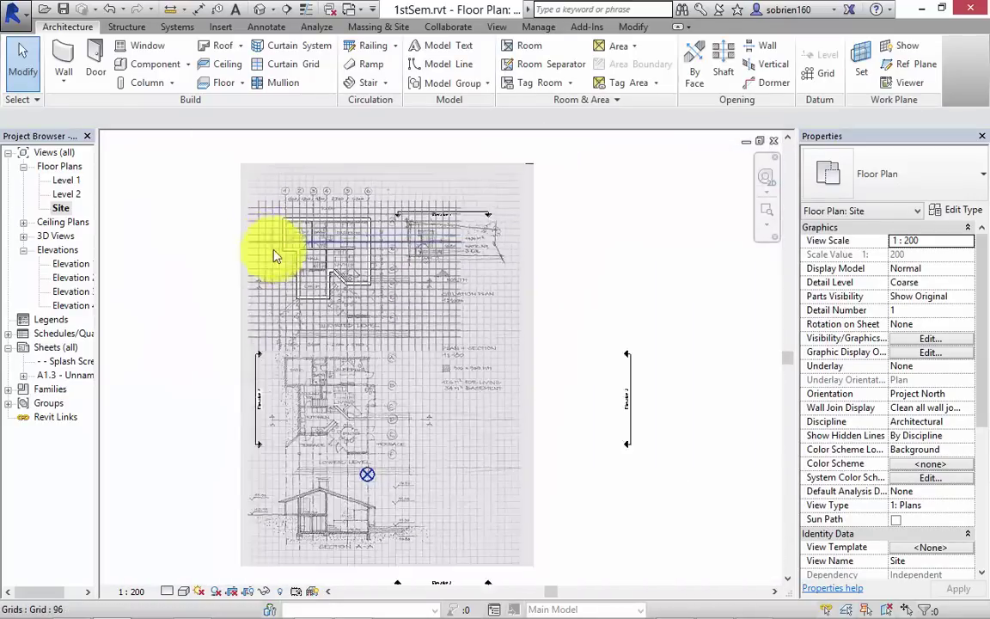
click(537, 265)
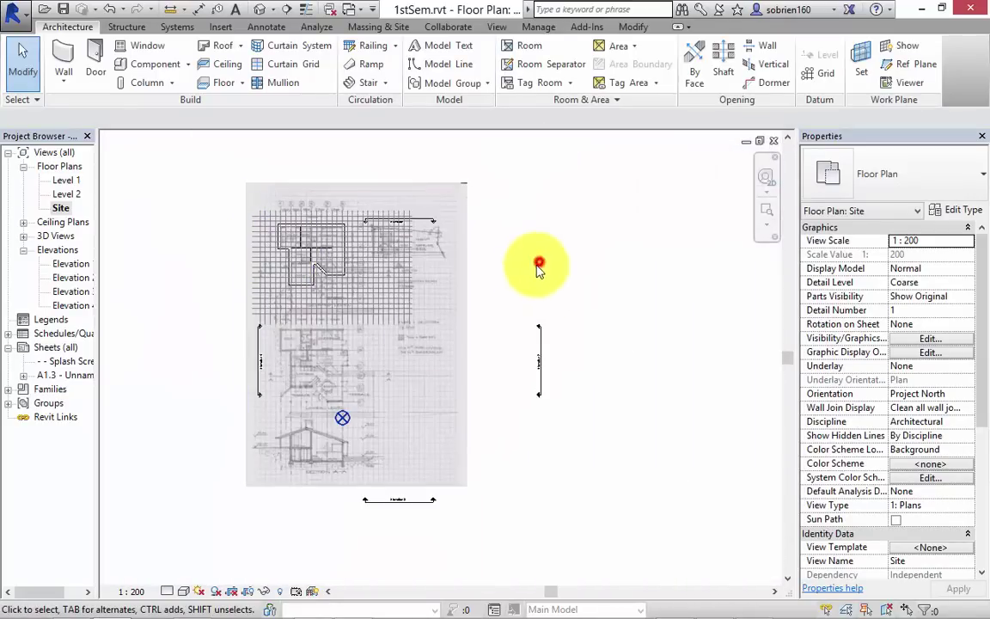
click(467, 288)
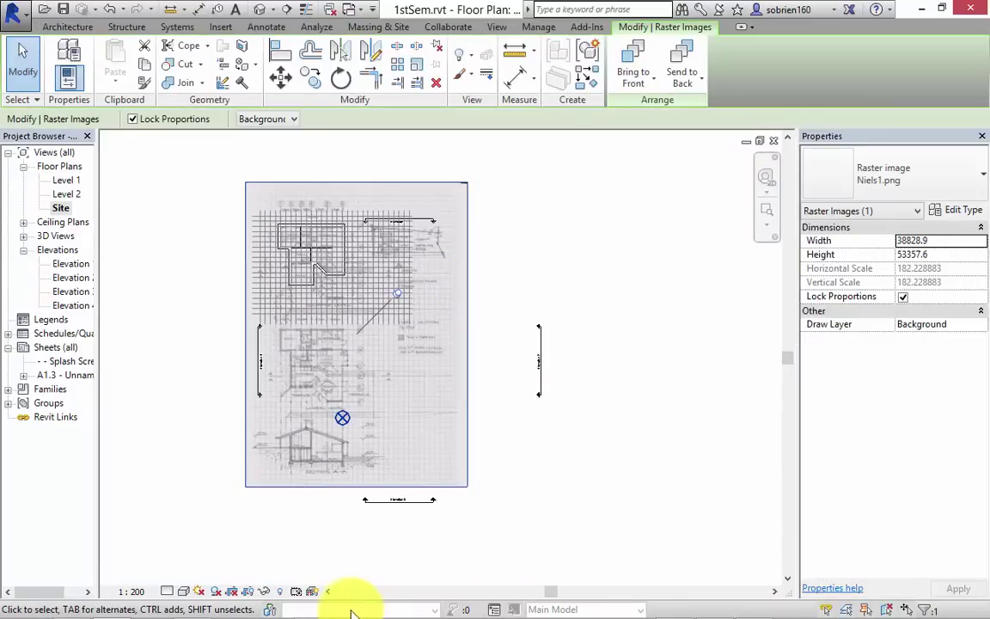
Hide the raster image category in this view, leaving only the traced walls over the grid
right_click(392, 466)
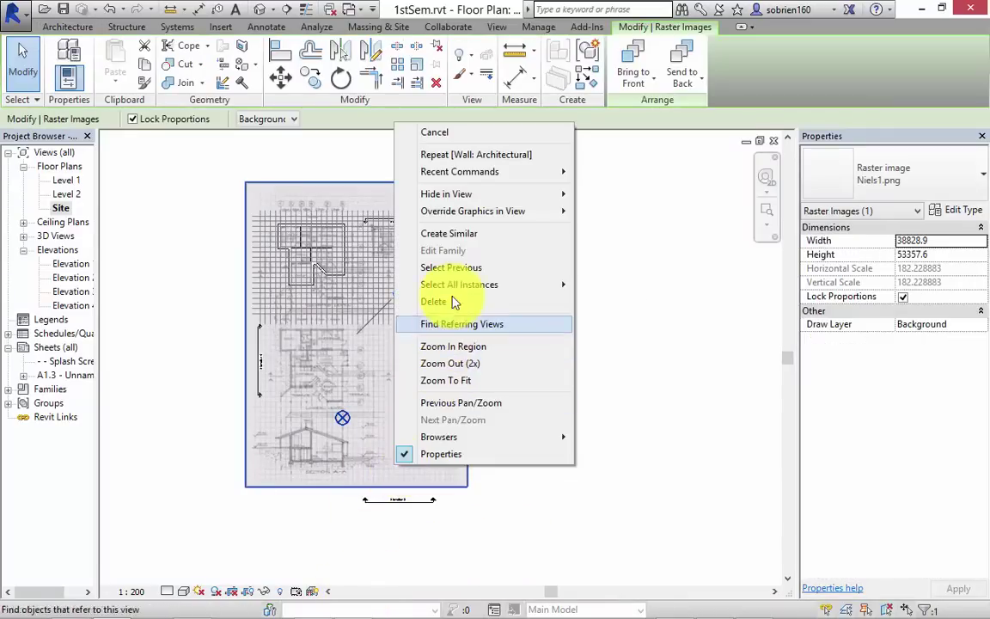
mouse_move(482, 195)
click(579, 212)
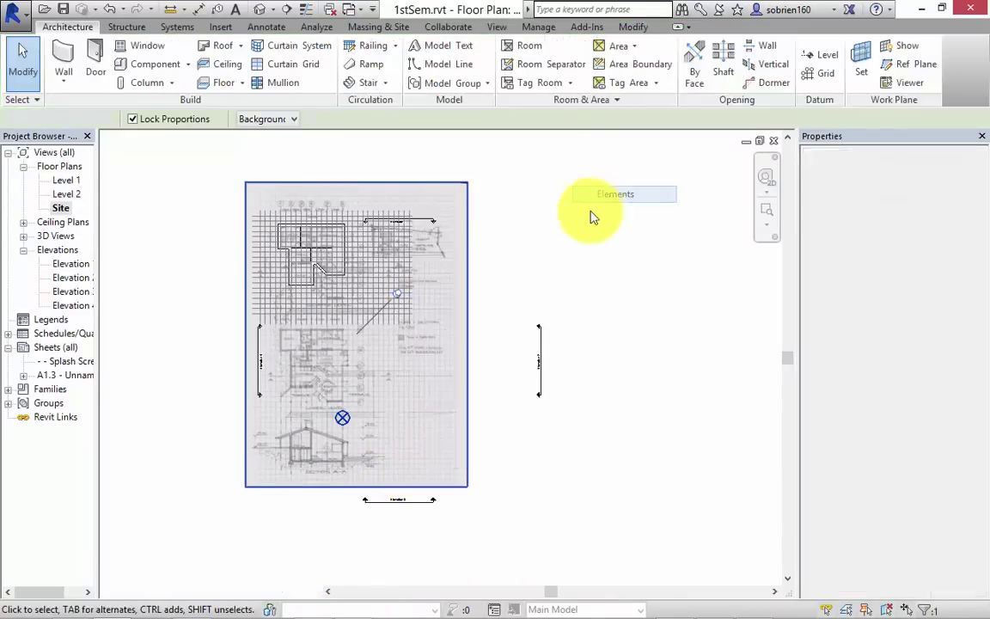
scroll(365, 331, up, 5)
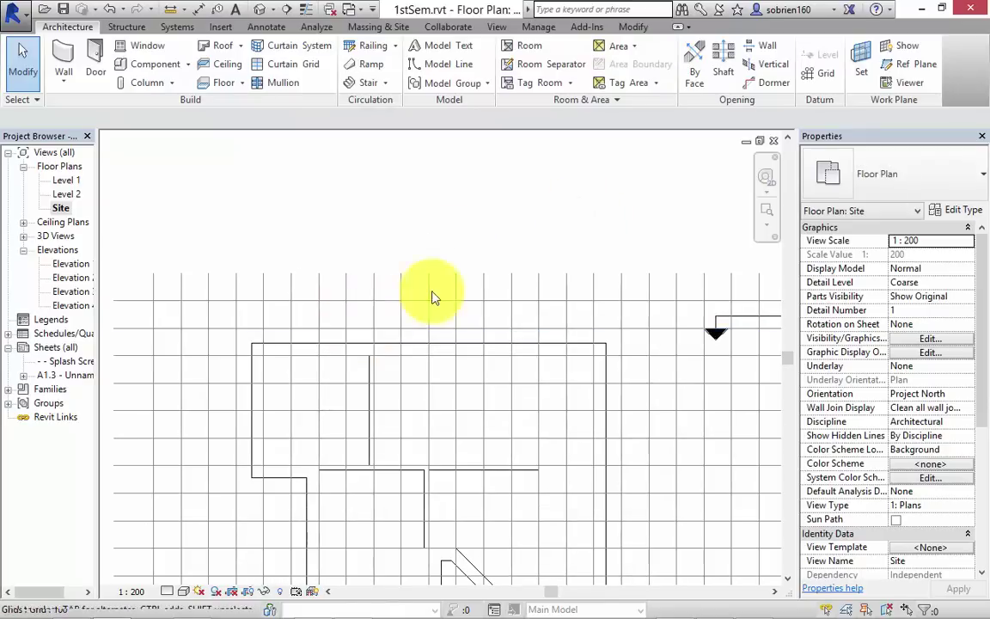
scroll(376, 434, up, 3)
scroll(221, 418, down, 1)
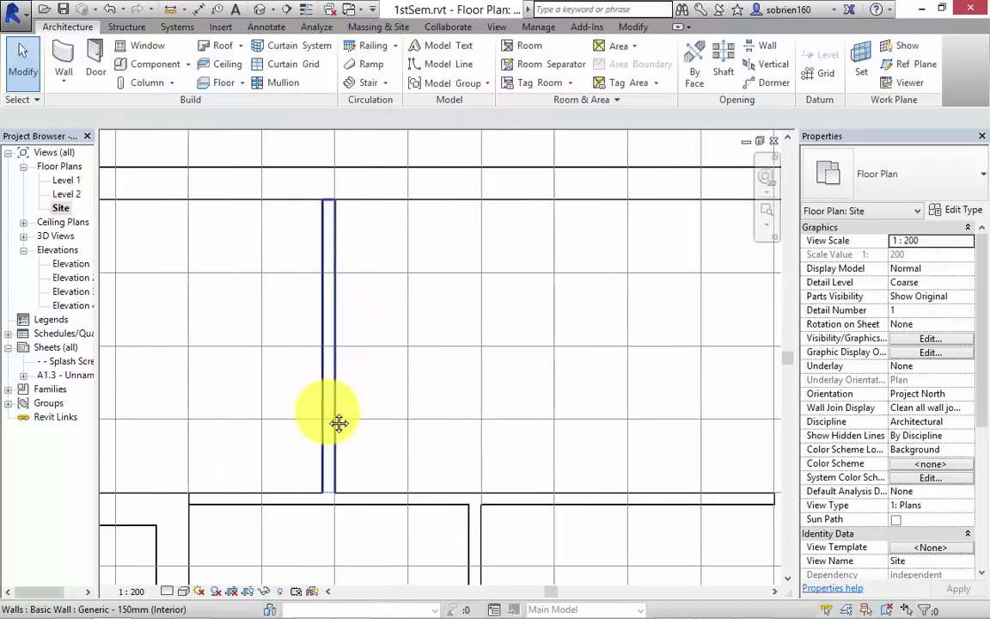
scroll(332, 416, down, 4)
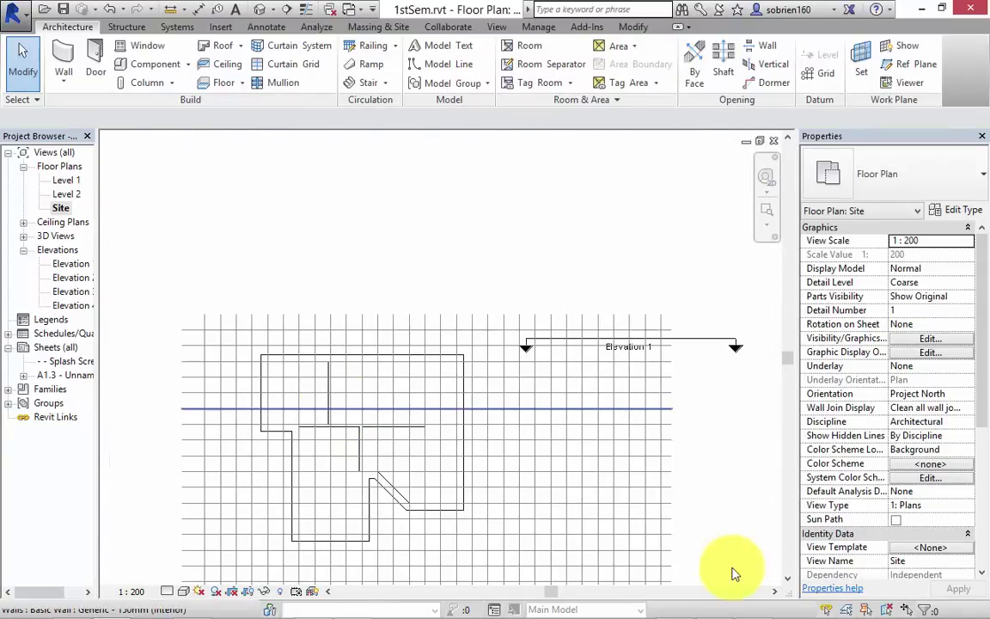